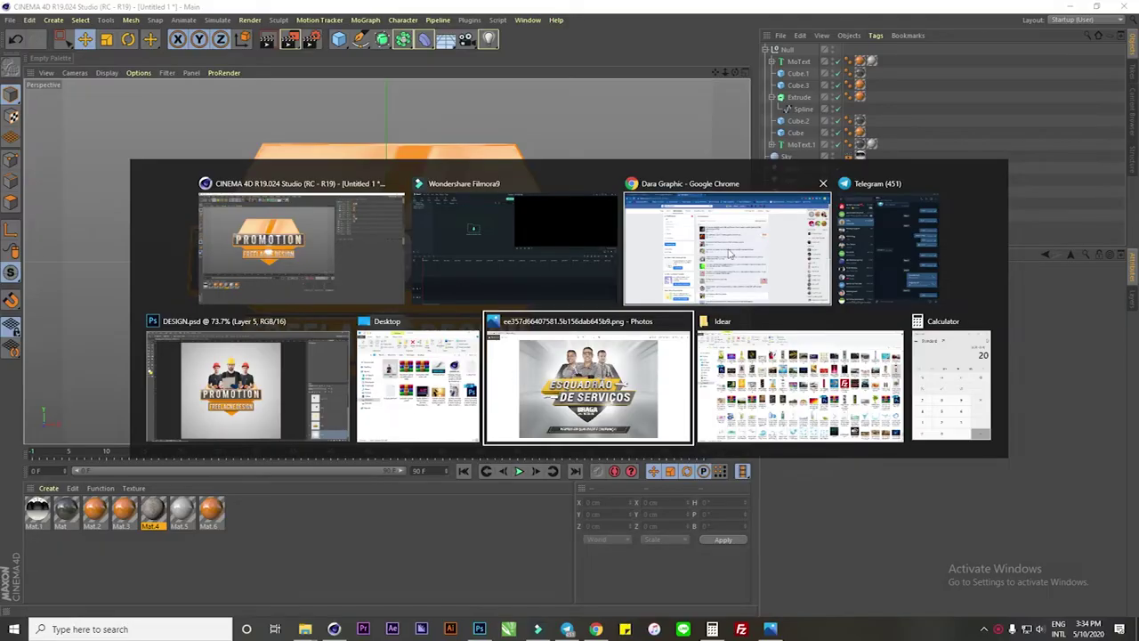
# - Switch from the intro card to the DESIGN.psd promotion badge in Photoshop
pyautogui.hotkey('alt', 'Tab')
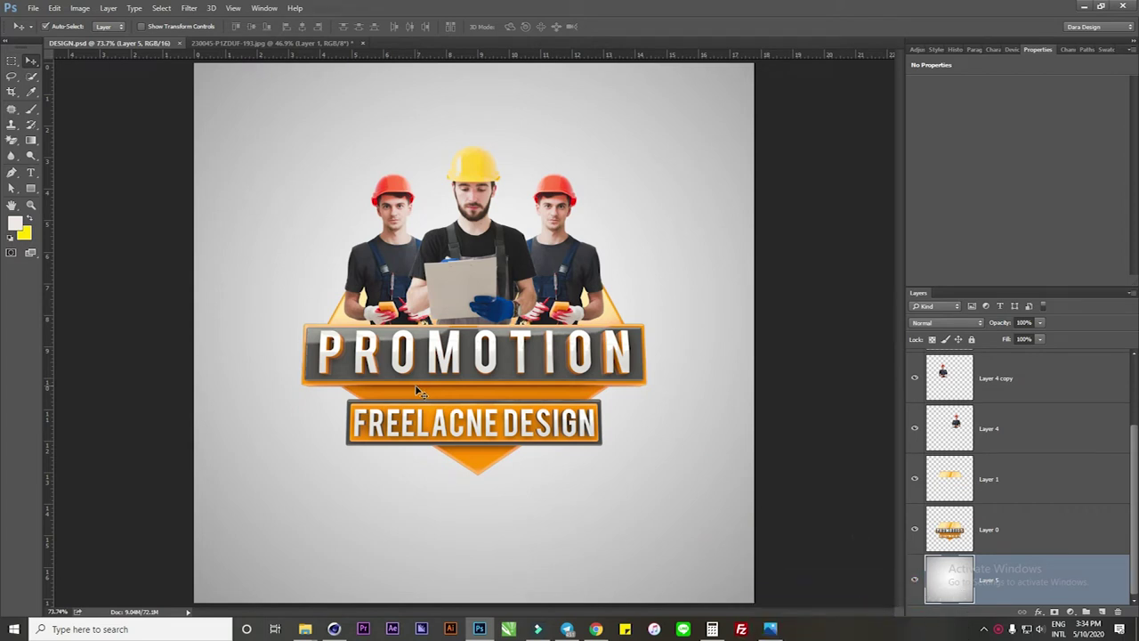
# - Deselect Layer 5 and zoom and pan the canvas around the logo
pyautogui.click(799, 309)
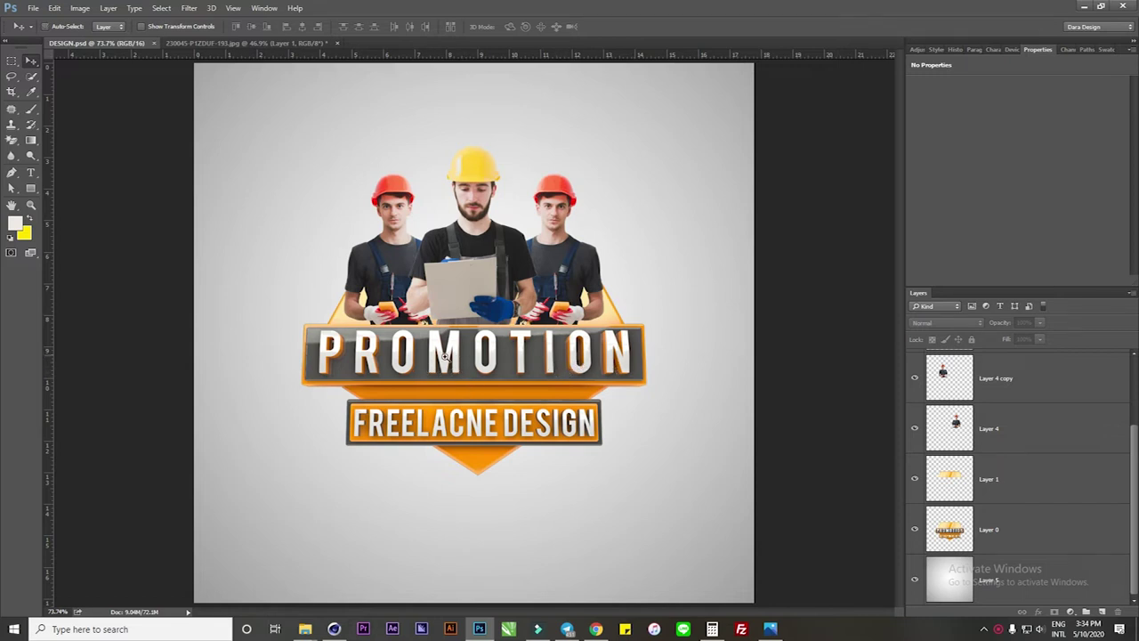
pyautogui.keyDown('alt'); pyautogui.scroll(3, 440, 356); pyautogui.keyUp('alt')
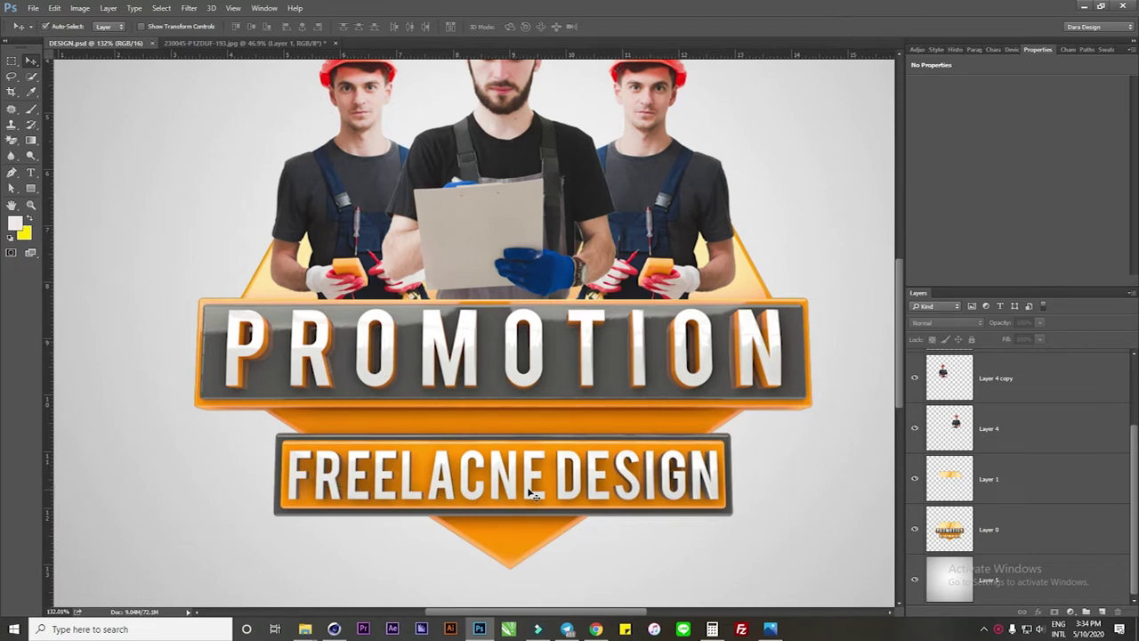
pyautogui.moveTo(480, 316); pyautogui.dragTo(465, 389)
pyautogui.scroll(-1, 470, 452)
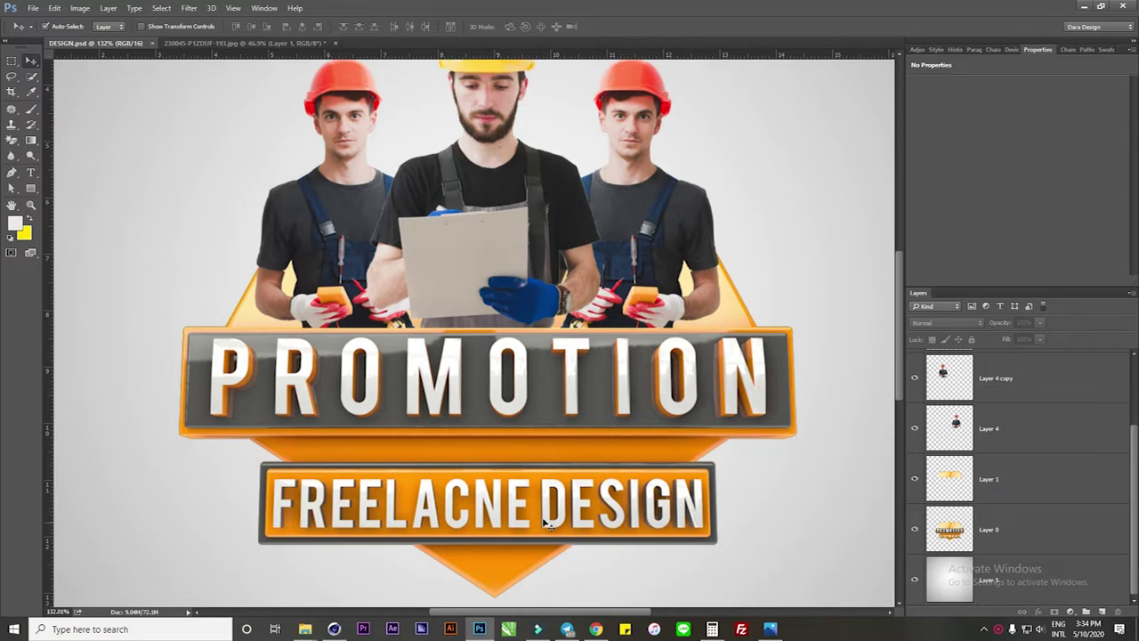
pyautogui.scroll(1, 579, 476)
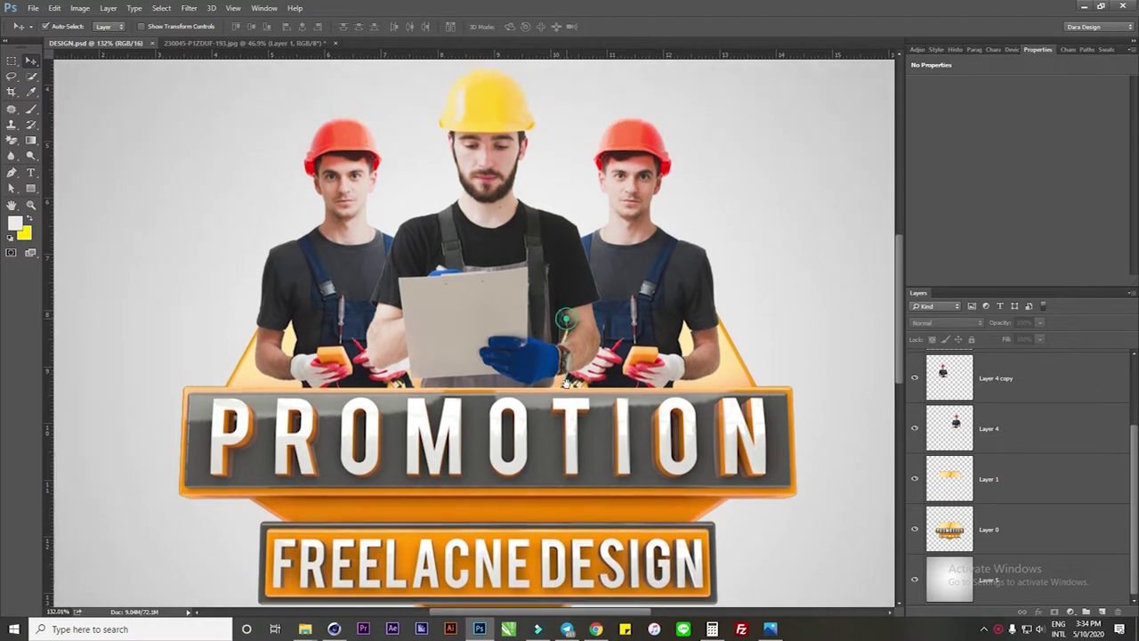
pyautogui.scroll(-1, 527, 245)
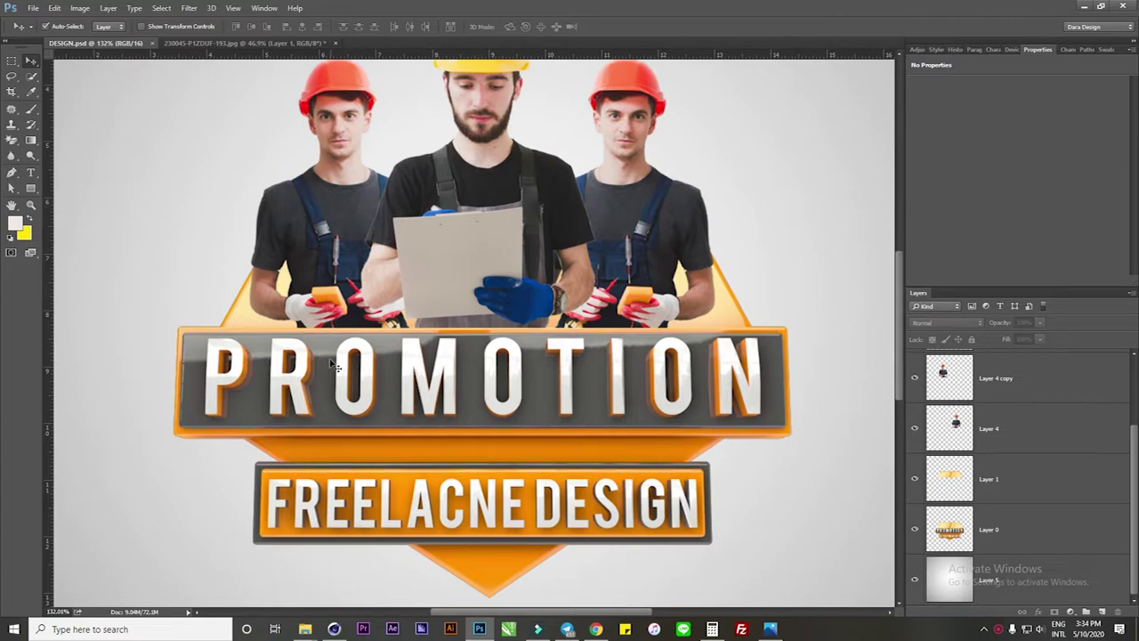
# - Undo to restore Layer 3 and Layer 2, then bring up the Cinema 4D badge scene
pyautogui.hotkey('ctrl', 'z')
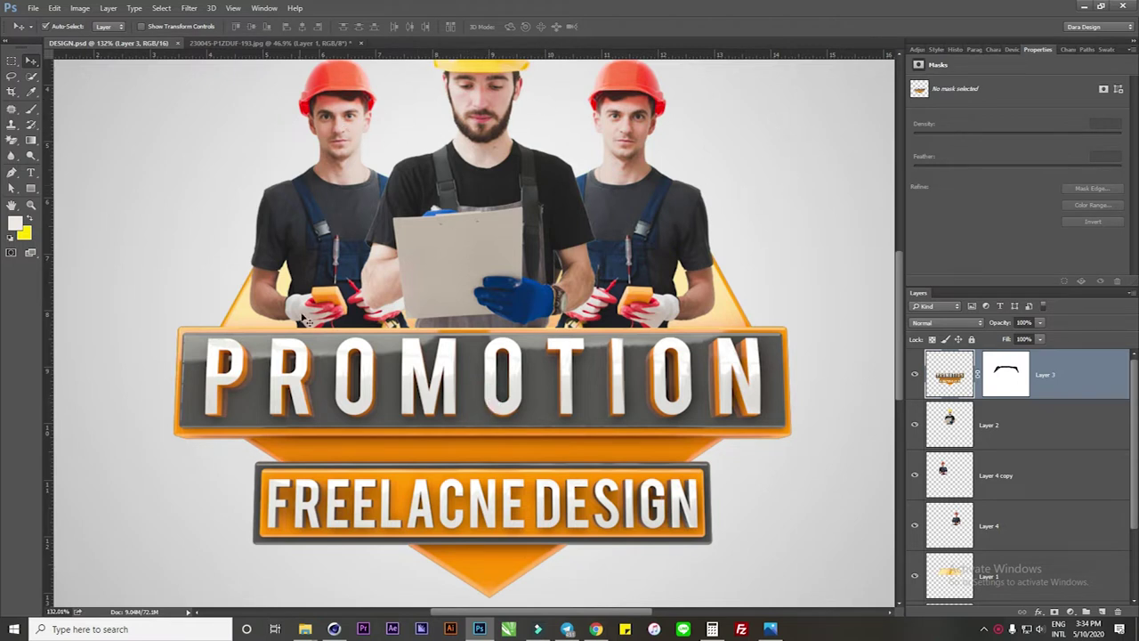
pyautogui.keyDown('alt'); pyautogui.scroll(-3, 690, 457); pyautogui.keyUp('alt')
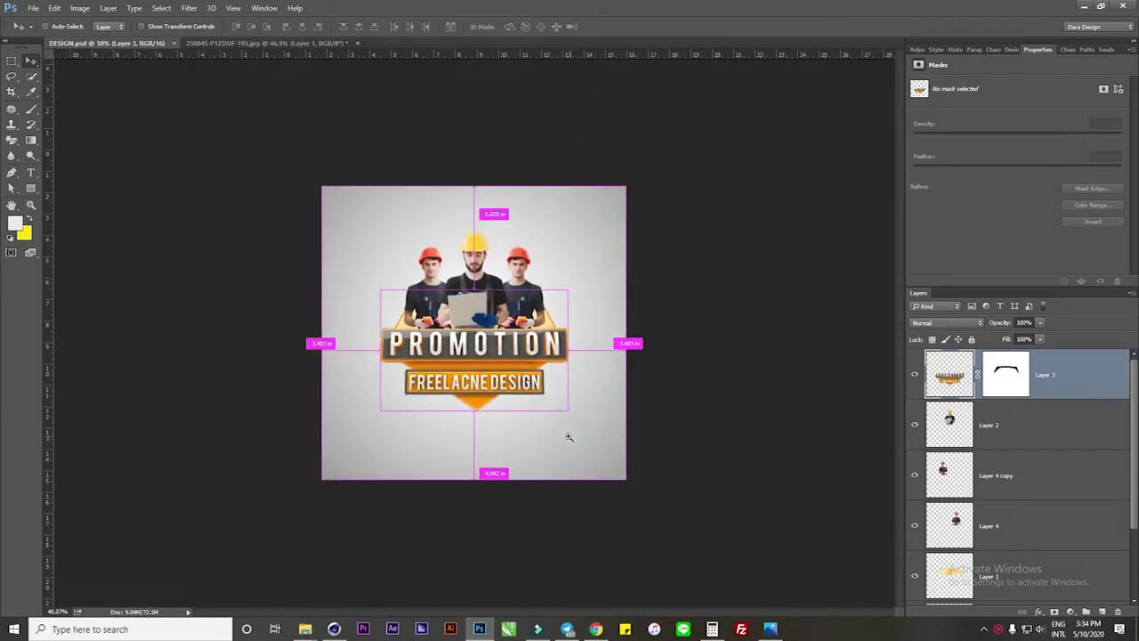
pyautogui.click(335, 630)
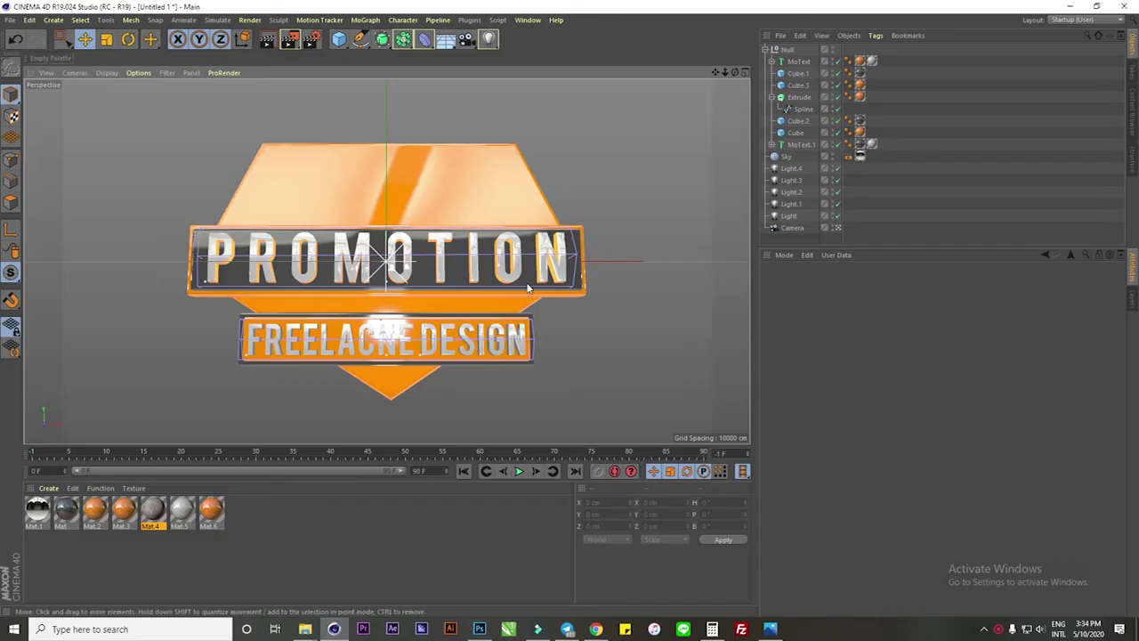
# - Create a new empty scene, Untitled 2, and maximize the Front viewport
pyautogui.click(450, 174)
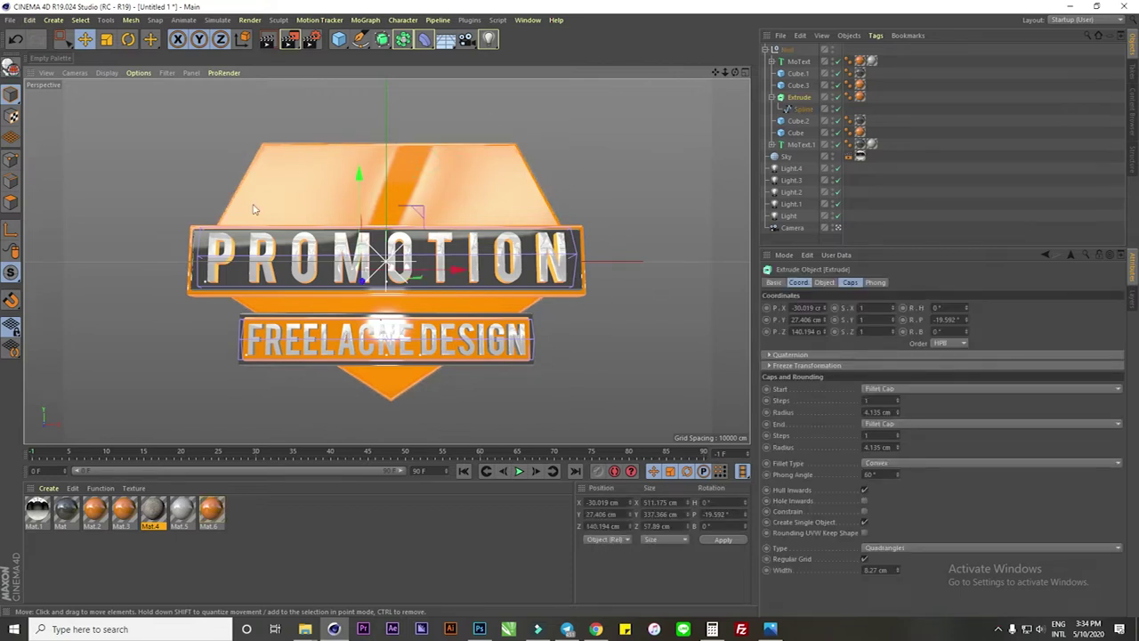
pyautogui.click(112, 138)
pyautogui.click(15, 21)
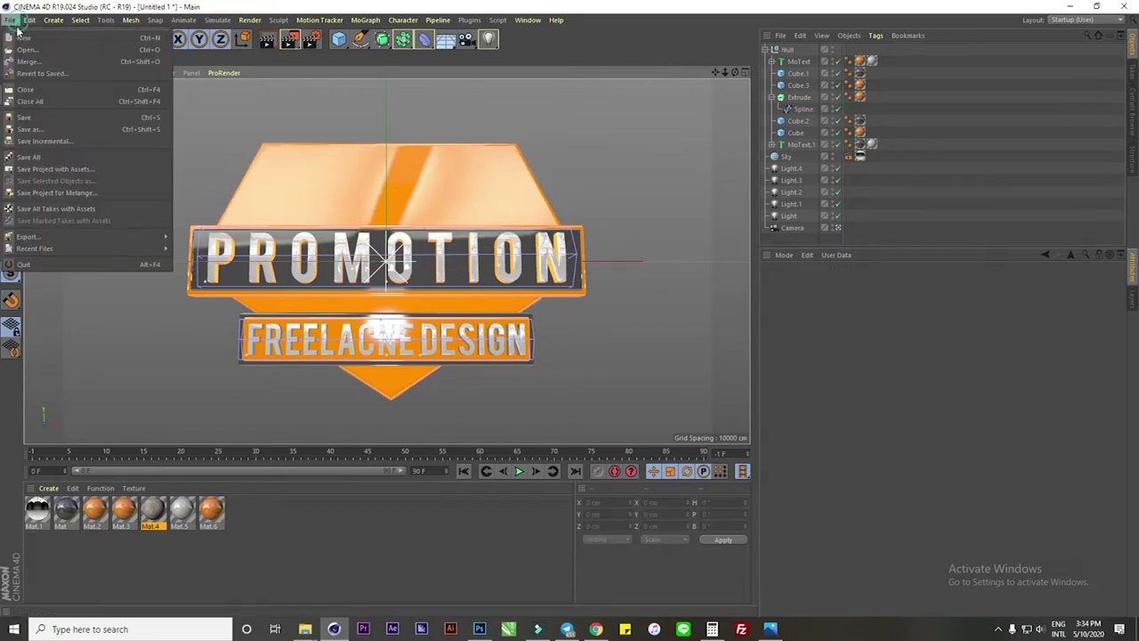
pyautogui.click(24, 39)
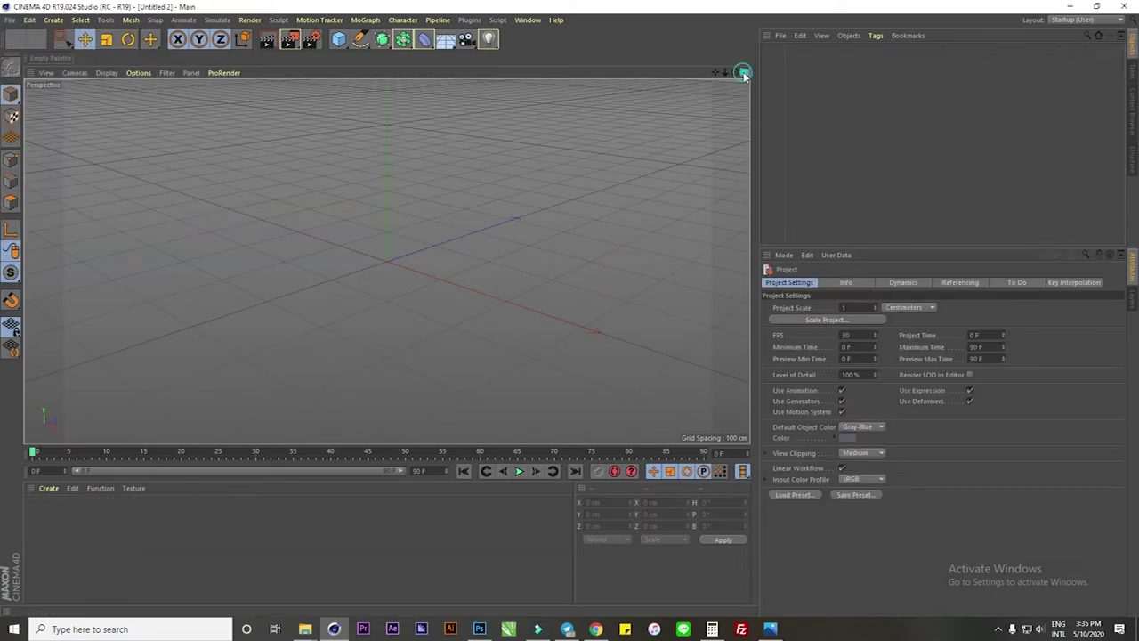
pyautogui.click(745, 72)
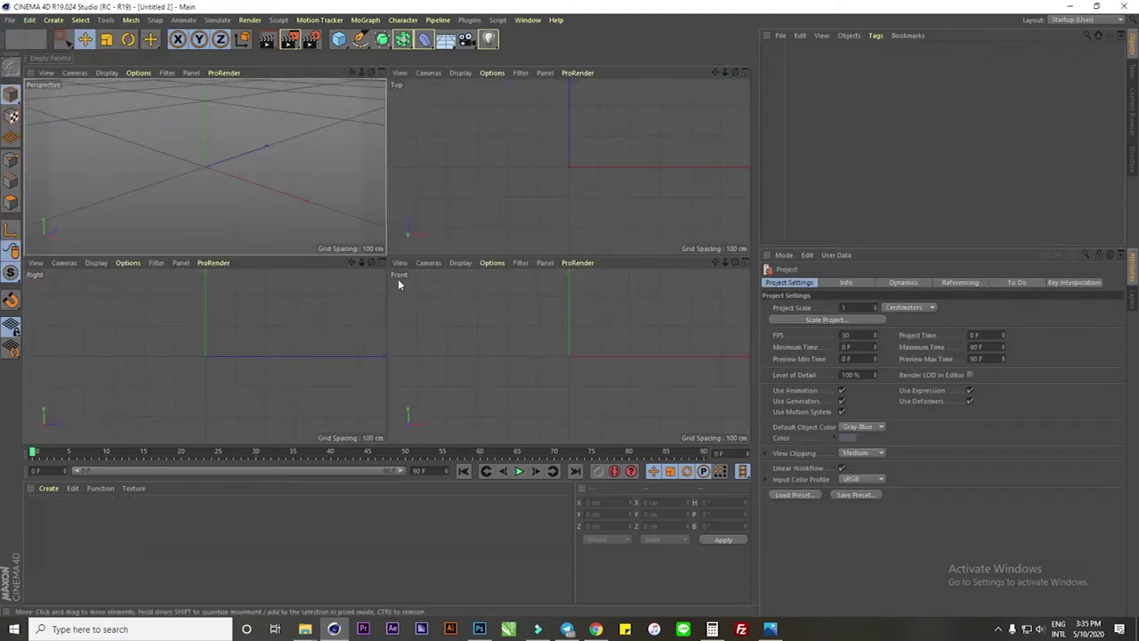
pyautogui.click(746, 264)
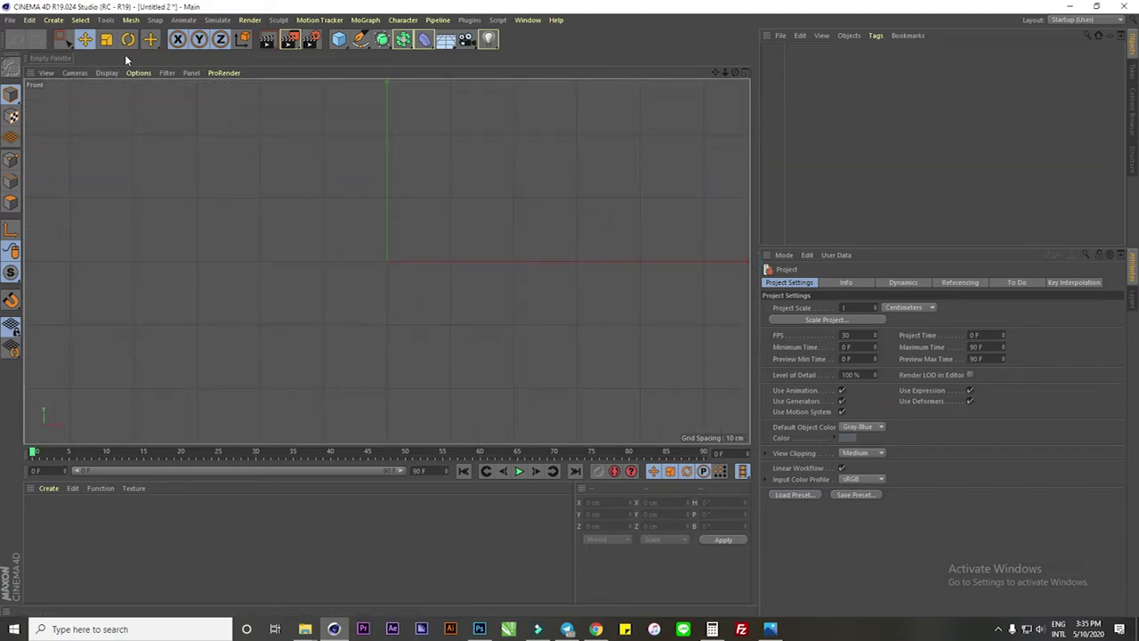
# - Draw a closed Pen spline in Front view with a flat top, angled sides and a pointed bottom
pyautogui.click(361, 39)
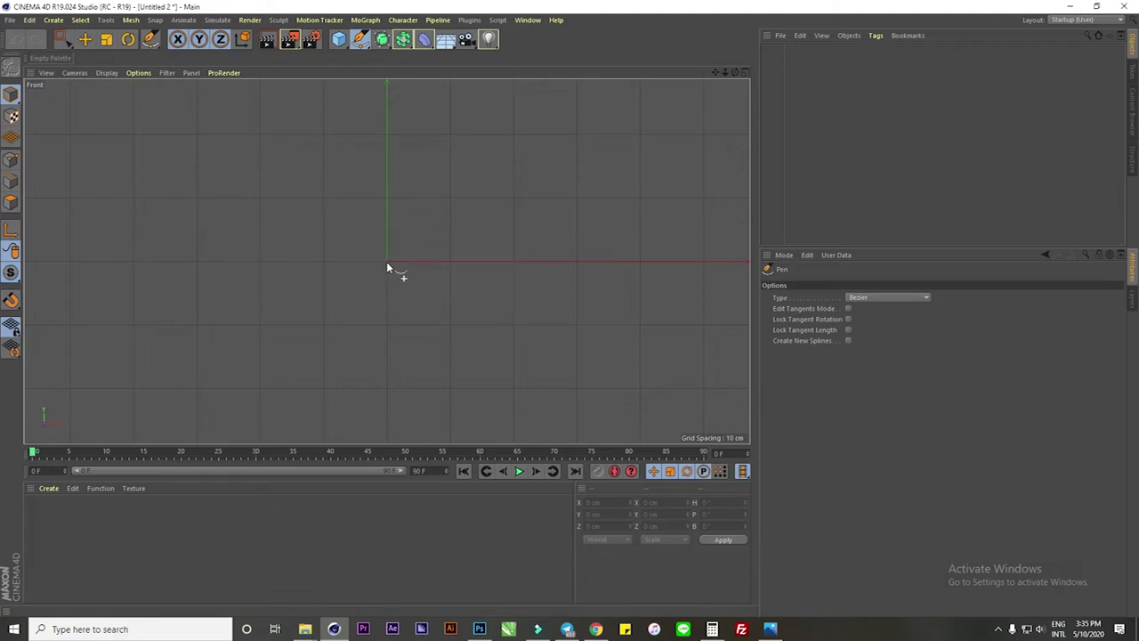
pyautogui.click(259, 259)
pyautogui.click(513, 261)
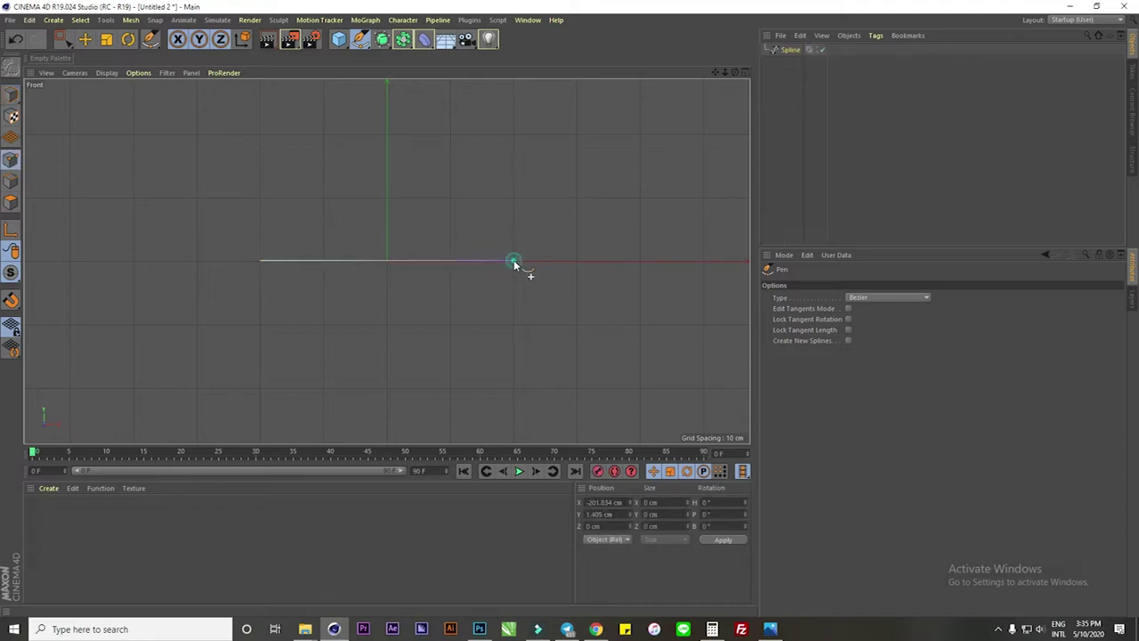
pyautogui.click(577, 329)
pyautogui.scroll(-2, 579, 227)
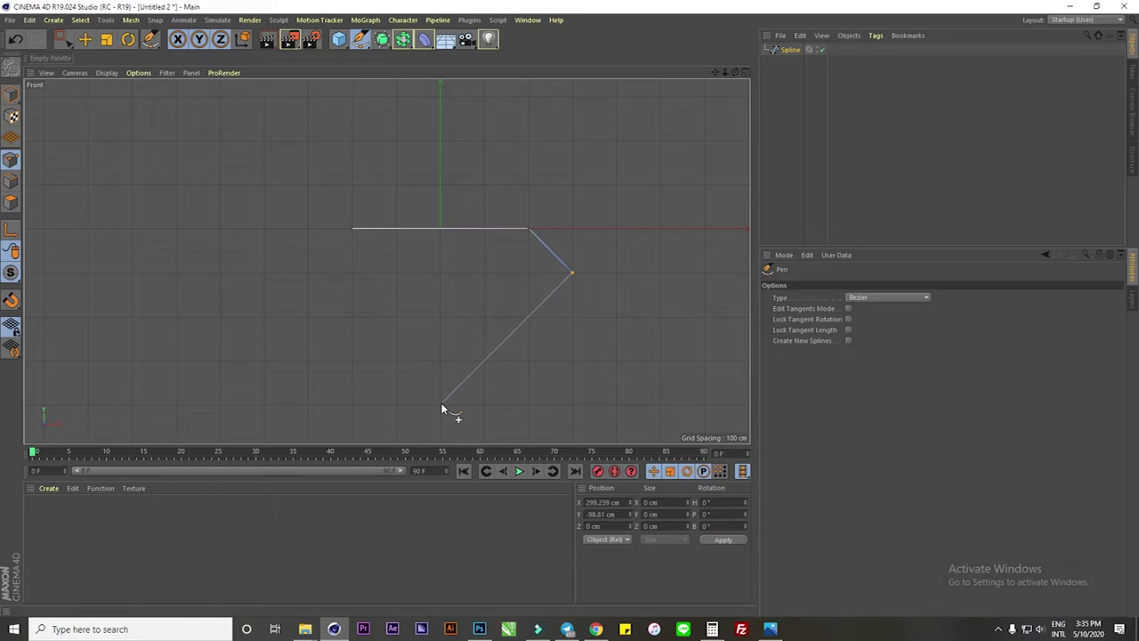
pyautogui.hotkey('ctrl', 'z')
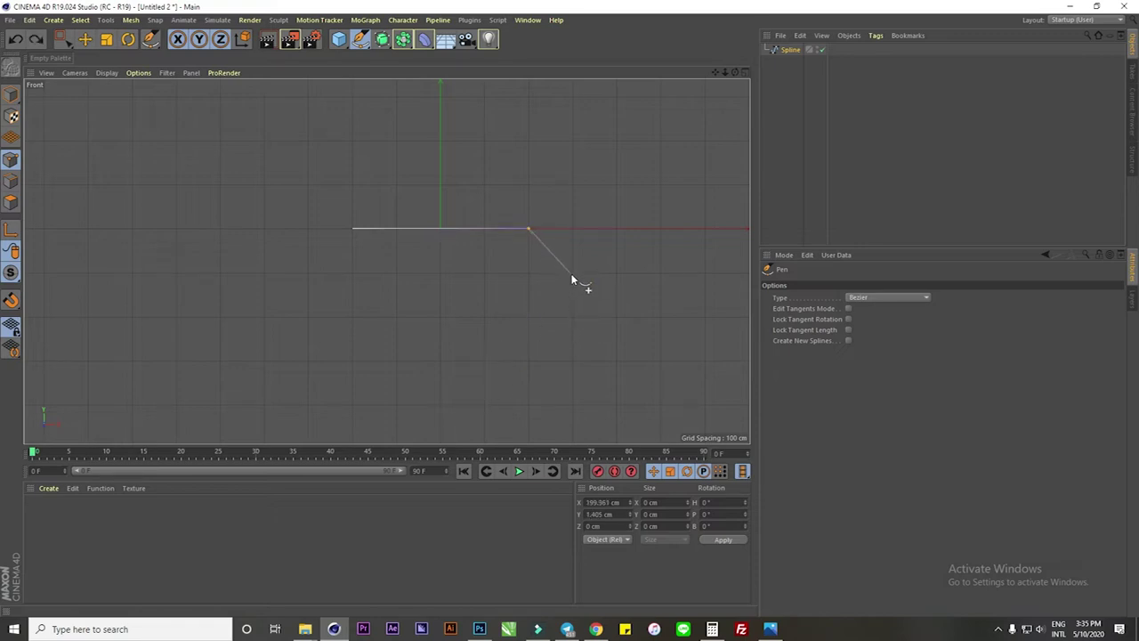
pyautogui.click(573, 274)
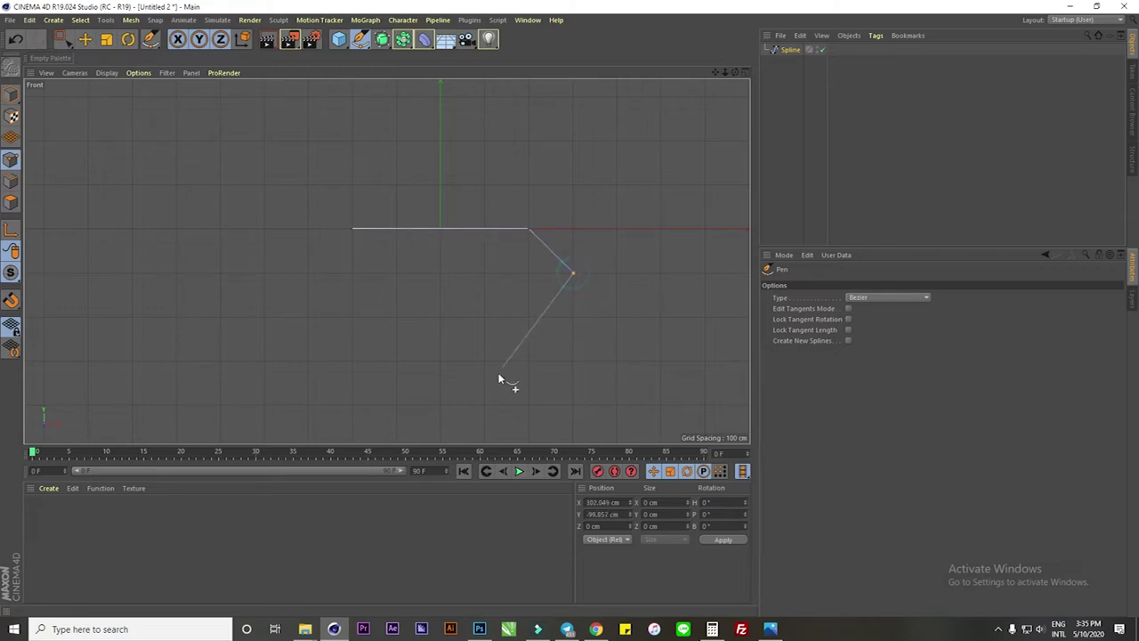
pyautogui.click(442, 363)
pyautogui.click(308, 272)
pyautogui.click(353, 229)
pyautogui.scroll(3, 458, 265)
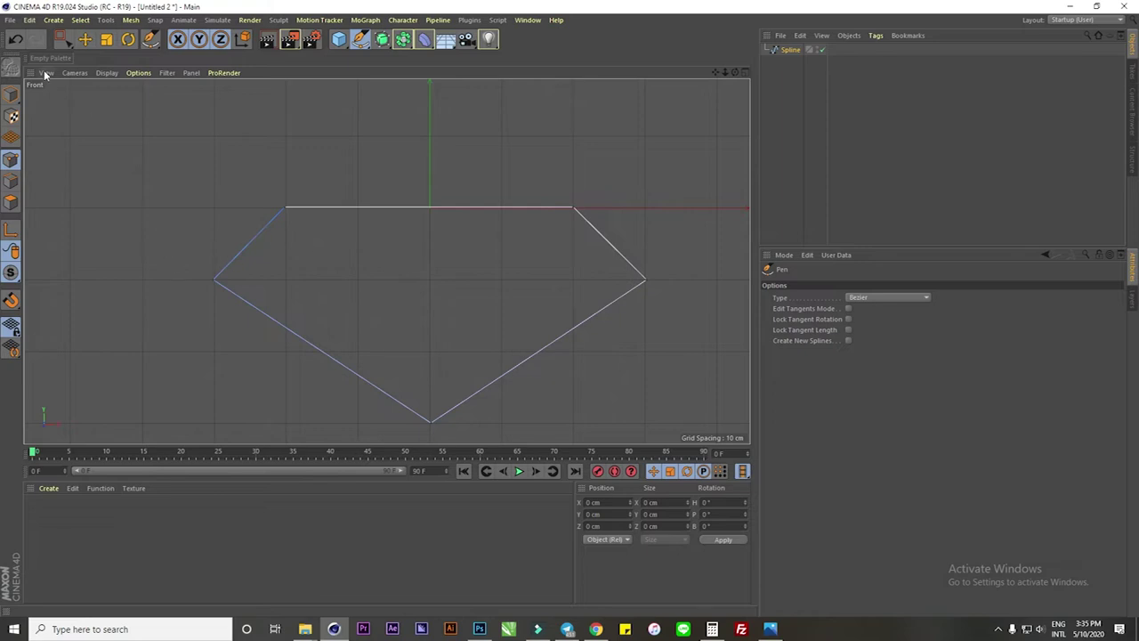
# - Box-select the spline's two top points and level its top edge
pyautogui.press('0')
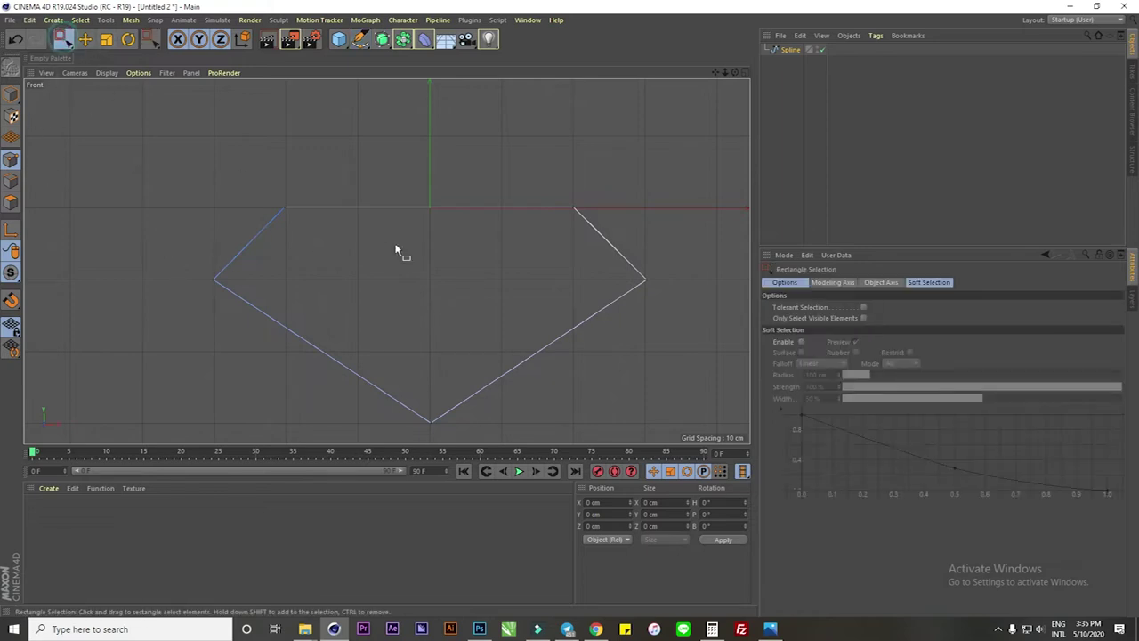
pyautogui.scroll(3, 305, 212)
pyautogui.scroll(2, 305, 211)
pyautogui.moveTo(203, 192); pyautogui.dragTo(342, 253)
pyautogui.scroll(-2, 335, 248)
pyautogui.scroll(-2, 285, 222)
pyautogui.scroll(-2, 218, 196)
pyautogui.moveTo(201, 173)
pyautogui.mouseDown()
pyautogui.moveTo(501, 241)
pyautogui.moveTo(458, 226)
pyautogui.mouseUp()
pyautogui.scroll(2, 280, 190)
pyautogui.scroll(2, 327, 199)
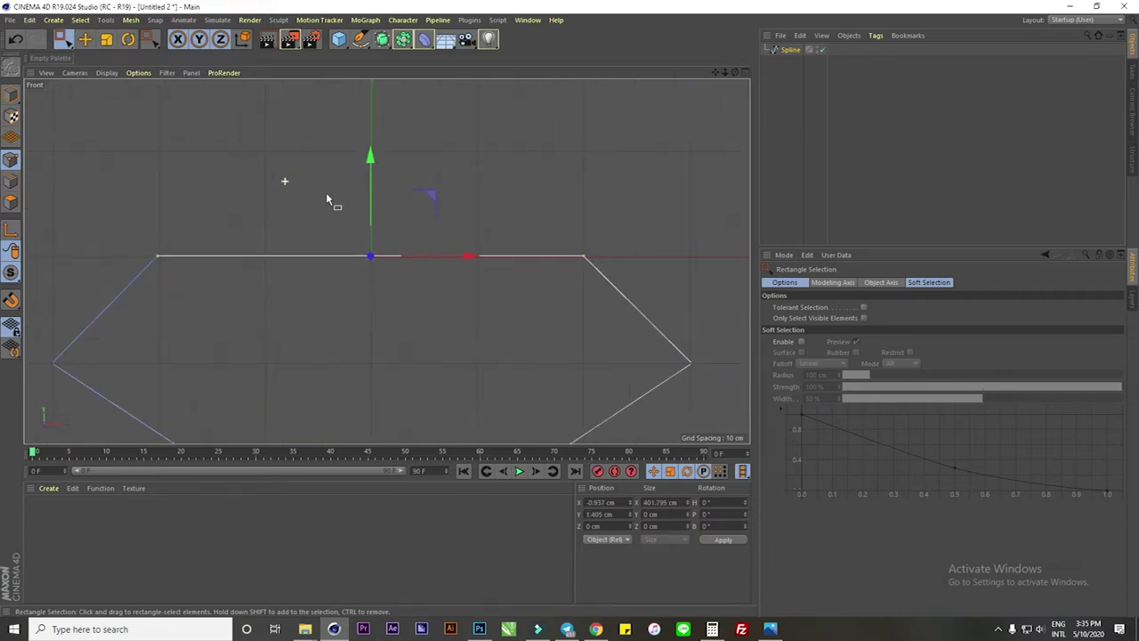
pyautogui.moveTo(369, 157); pyautogui.dragTo(370, 156)
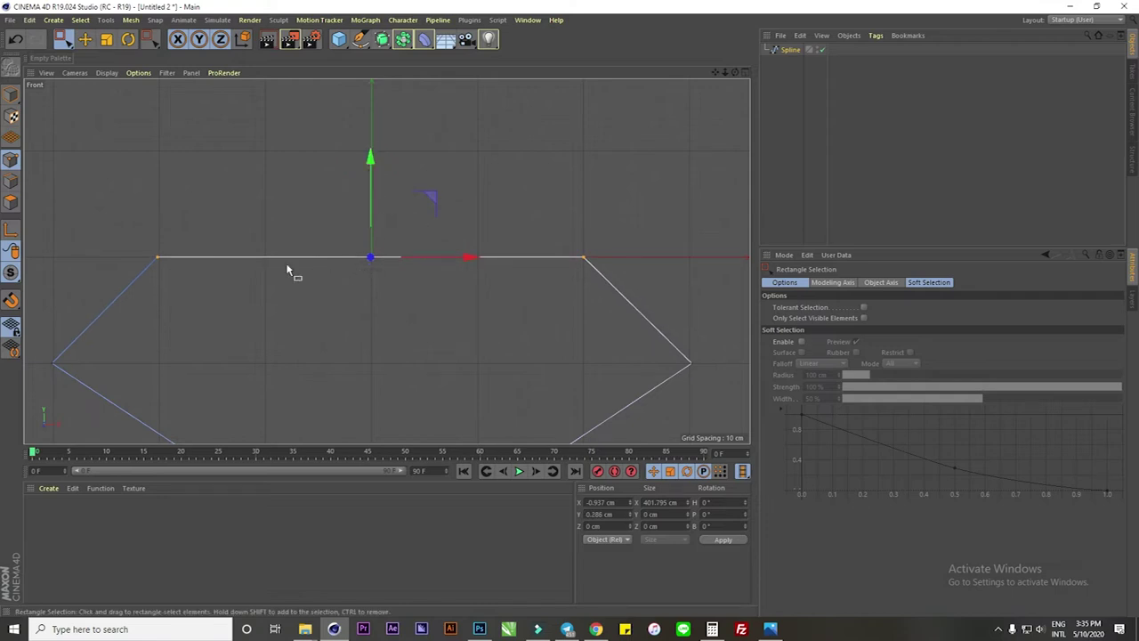
# - Nudge the left top point and left corner point to shape the outline's left side
pyautogui.moveTo(132, 245); pyautogui.dragTo(189, 283)
pyautogui.scroll(2, 150, 257)
pyautogui.scroll(1, 153, 258)
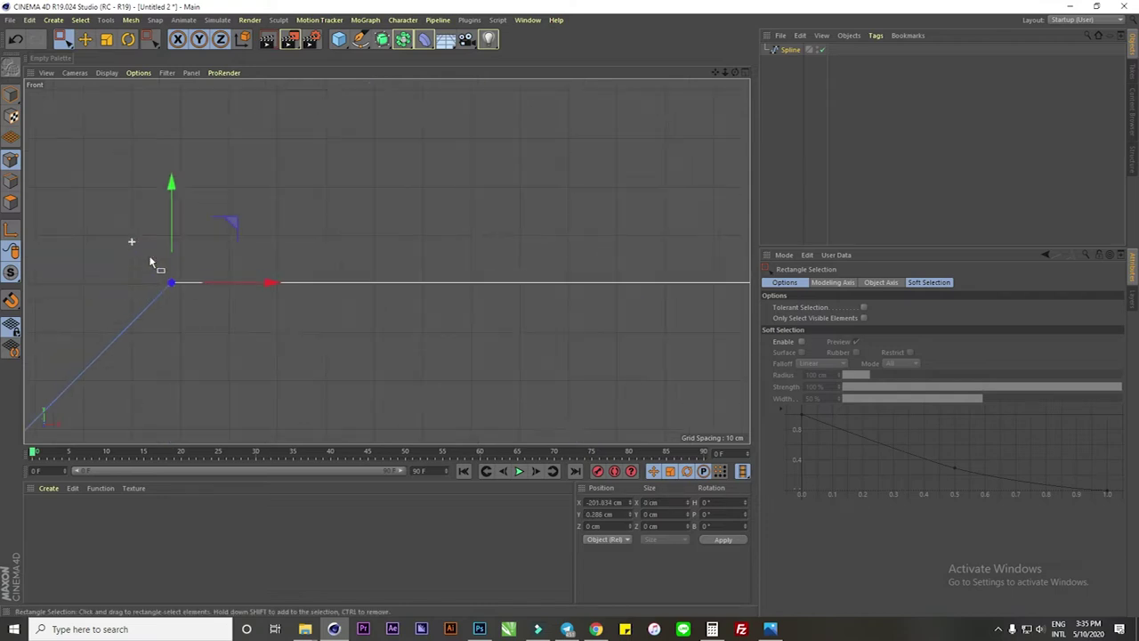
pyautogui.moveTo(273, 285); pyautogui.dragTo(280, 284)
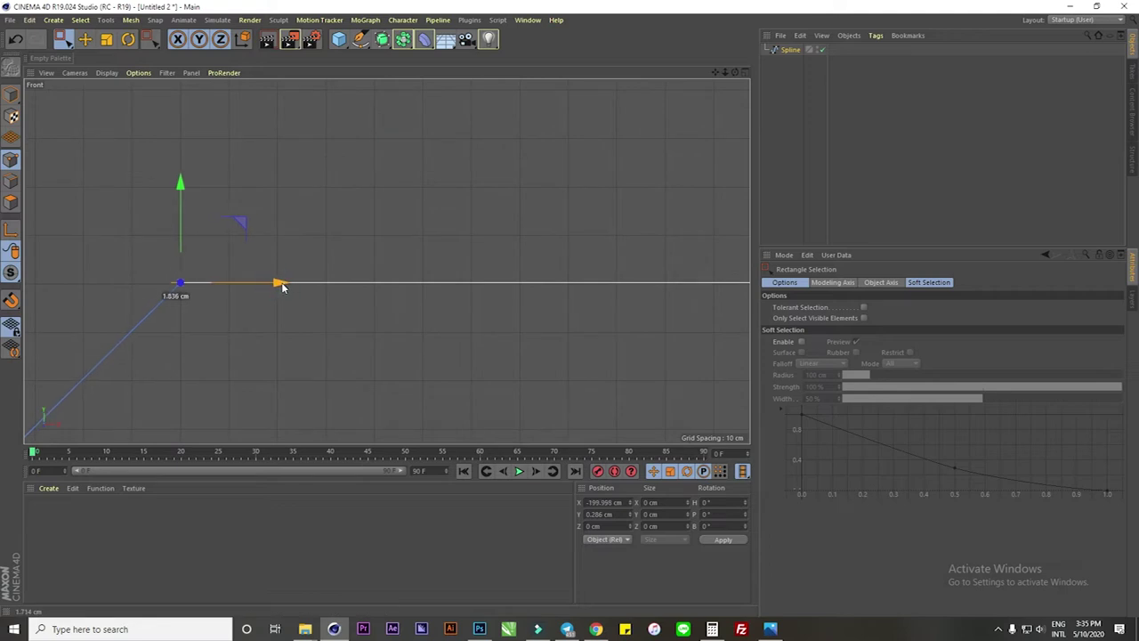
pyautogui.scroll(-2, 361, 170)
pyautogui.scroll(-2, 303, 239)
pyautogui.scroll(5, 267, 229)
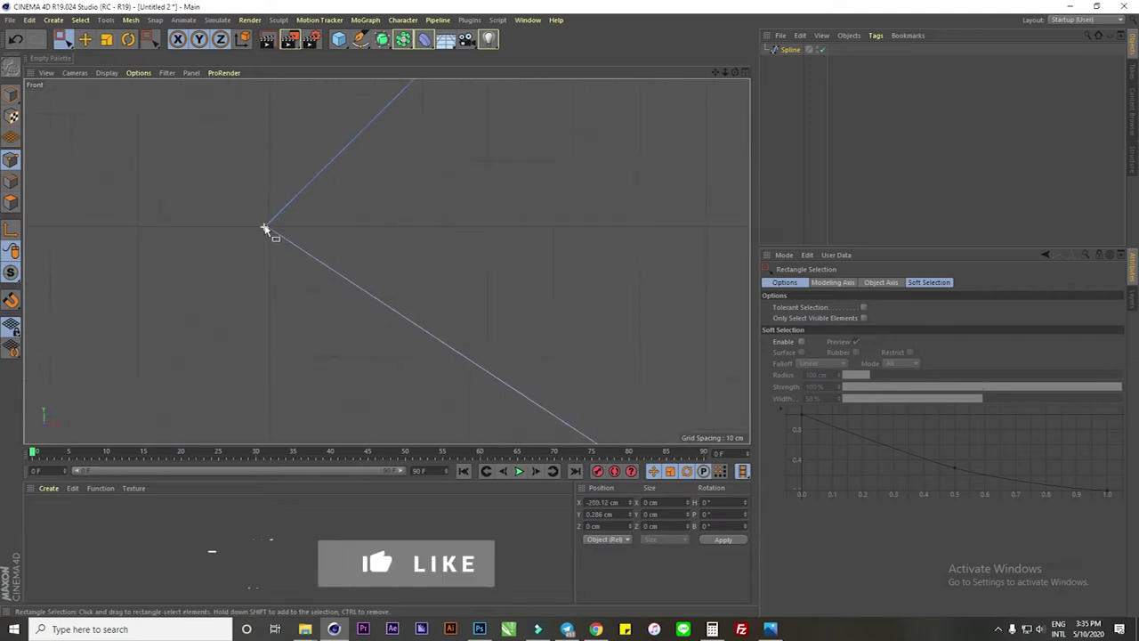
pyautogui.scroll(2, 267, 229)
pyautogui.click(267, 229)
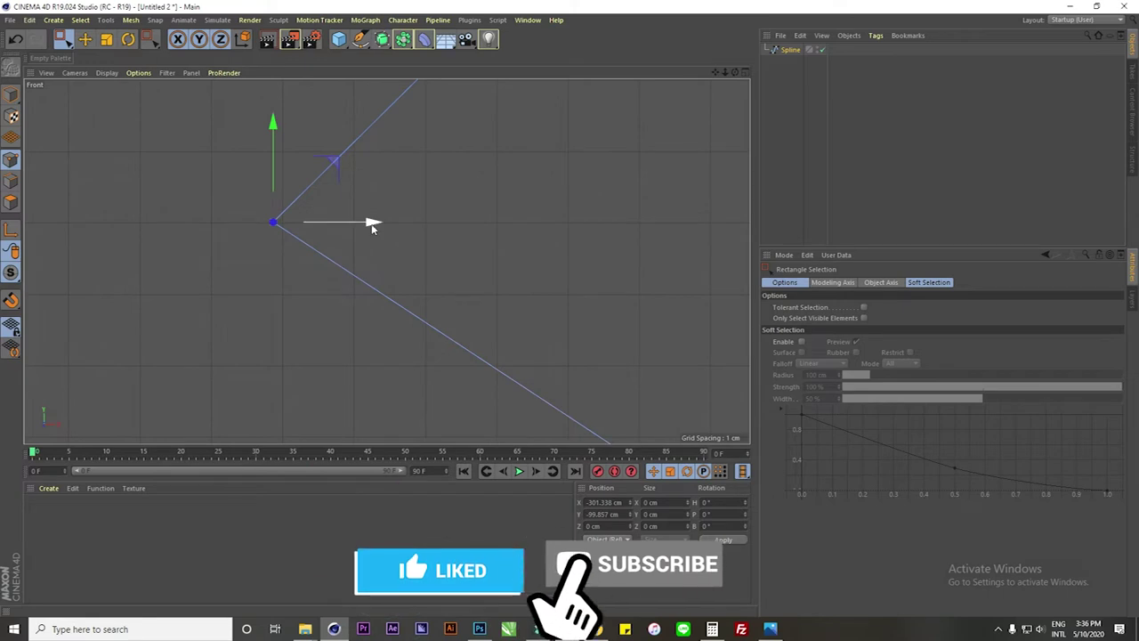
pyautogui.moveTo(371, 224); pyautogui.dragTo(381, 228)
pyautogui.scroll(-2, 247, 249)
pyautogui.scroll(-3, 122, 237)
pyautogui.scroll(3, 528, 216)
pyautogui.scroll(2, 531, 200)
pyautogui.scroll(2, 536, 178)
pyautogui.scroll(-3, 550, 153)
# - Adjust the right corner and bottom tip so the outline is symmetrical
pyautogui.moveTo(550, 153); pyautogui.dragTo(555, 171)
pyautogui.moveTo(669, 183); pyautogui.dragTo(653, 186)
pyautogui.scroll(-1, 626, 267)
pyautogui.scroll(-3, 628, 264)
pyautogui.scroll(3, 425, 373)
pyautogui.moveTo(519, 376); pyautogui.dragTo(495, 331)
pyautogui.moveTo(614, 340)
pyautogui.mouseDown()
pyautogui.moveTo(602, 343)
pyautogui.moveTo(648, 340)
pyautogui.mouseUp()
pyautogui.scroll(-3, 437, 348)
pyautogui.scroll(-1, 457, 247)
pyautogui.scroll(3, 402, 285)
pyautogui.click(506, 319)
pyautogui.scroll(1, 504, 312)
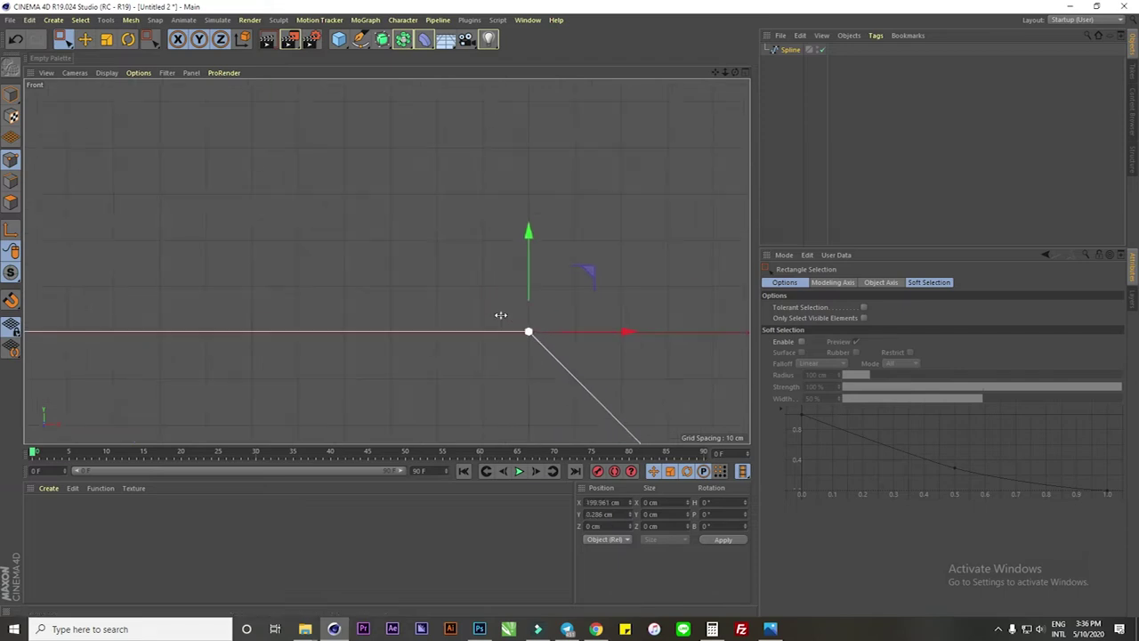
pyautogui.scroll(1, 500, 313)
pyautogui.click(11, 94)
# - In the perspective view, move the shield spline to the right height
pyautogui.press('e')
pyautogui.click(735, 71)
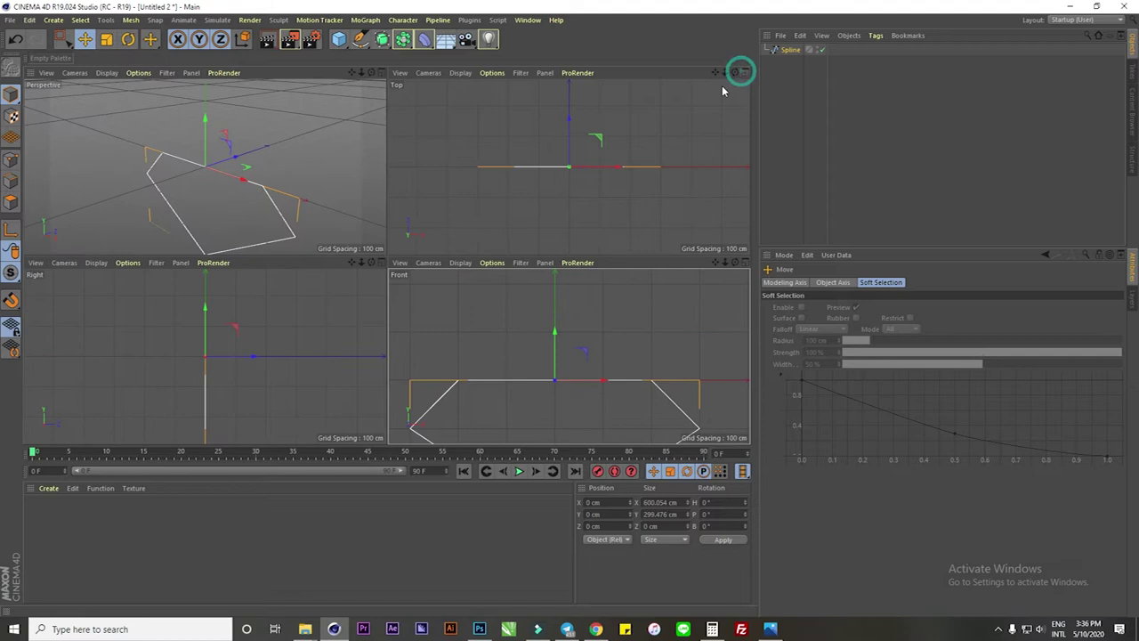
pyautogui.click(383, 74)
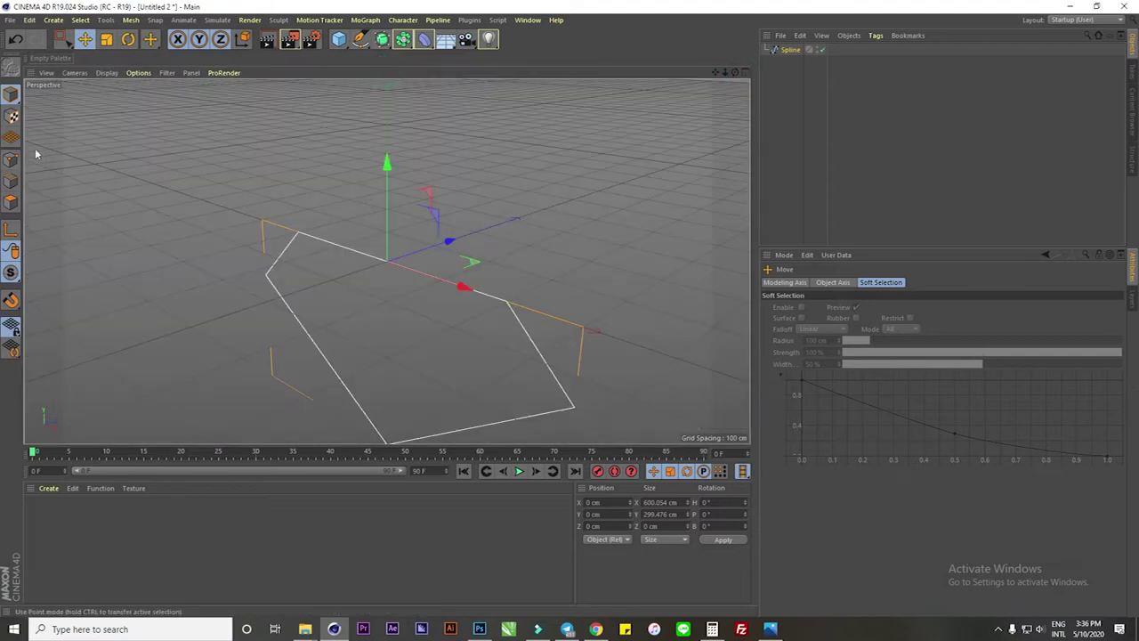
pyautogui.moveTo(384, 167)
pyautogui.keyDown('alt'); pyautogui.mouseDown()
pyautogui.moveTo(394, 282)
pyautogui.moveTo(454, 246)
pyautogui.moveTo(499, 240)
pyautogui.mouseUp(); pyautogui.keyUp('alt')
pyautogui.click(789, 49)
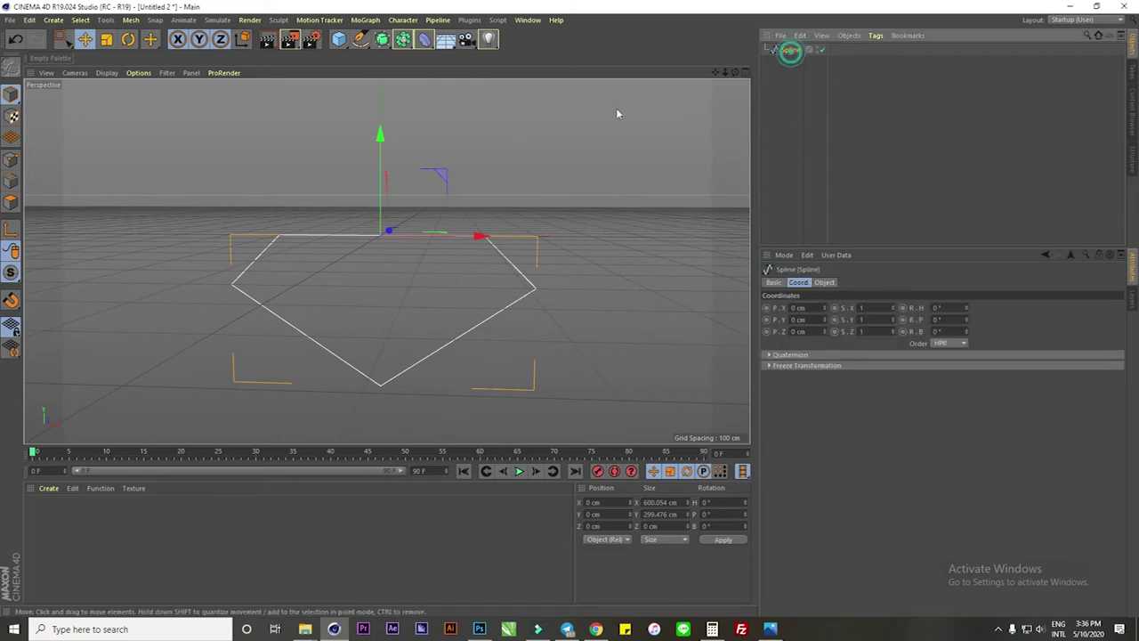
pyautogui.moveTo(380, 225); pyautogui.dragTo(380, 137)
pyautogui.moveTo(371, 211)
pyautogui.keyDown('alt'); pyautogui.mouseDown()
pyautogui.moveTo(405, 219)
pyautogui.moveTo(317, 259)
pyautogui.mouseUp(); pyautogui.keyUp('alt')
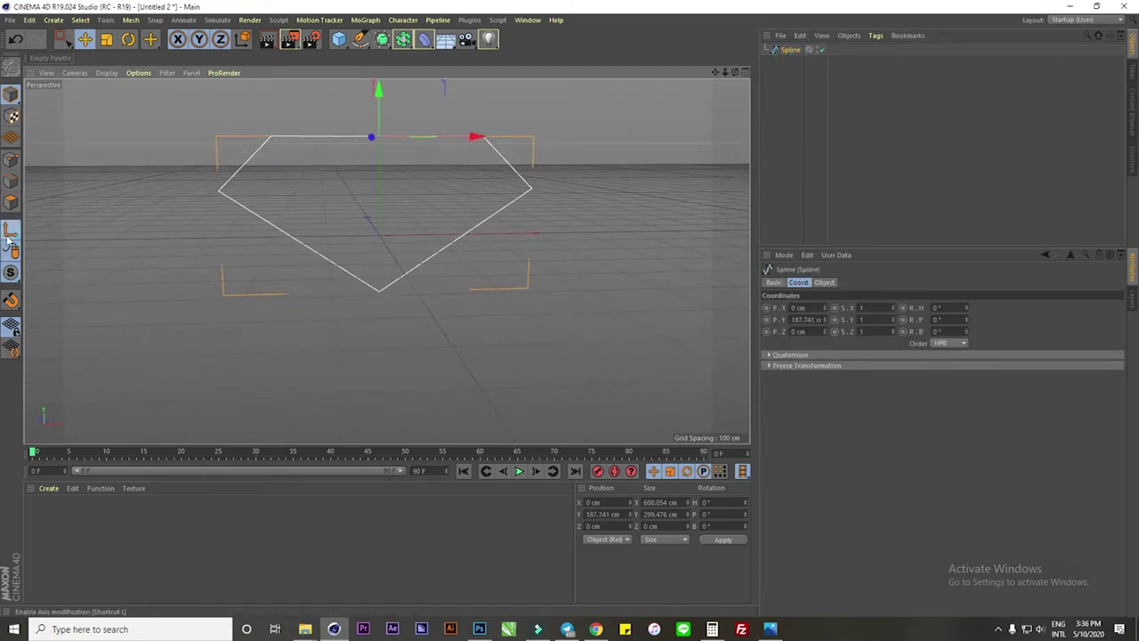
pyautogui.moveTo(387, 104)
pyautogui.mouseDown()
pyautogui.moveTo(386, 171)
pyautogui.moveTo(412, 167)
pyautogui.mouseUp()
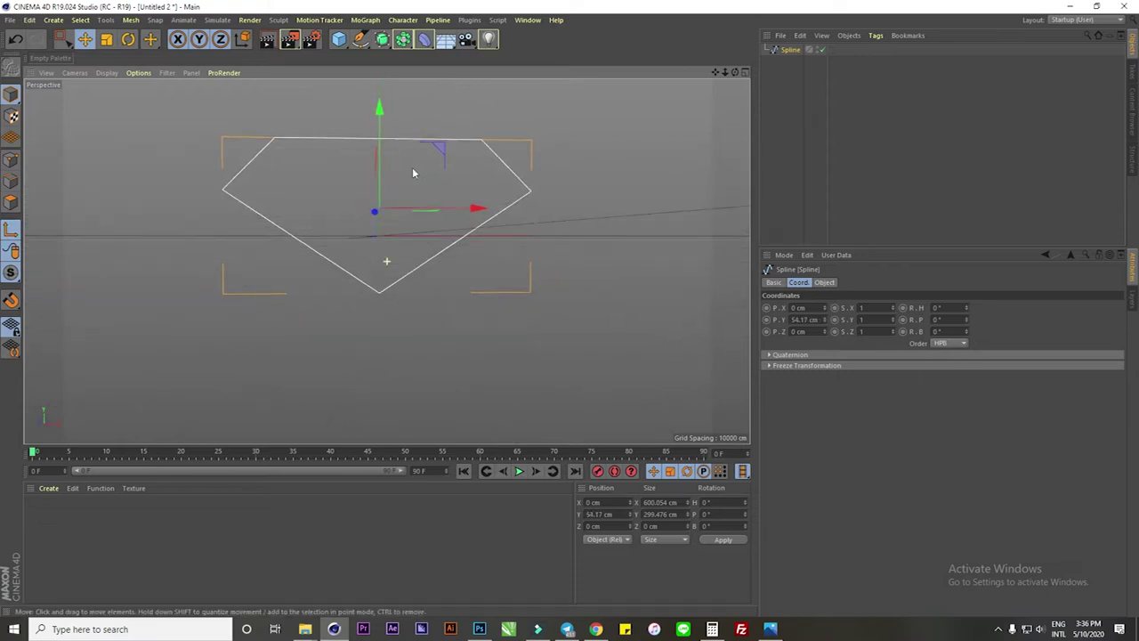
pyautogui.moveTo(380, 113); pyautogui.dragTo(383, 111)
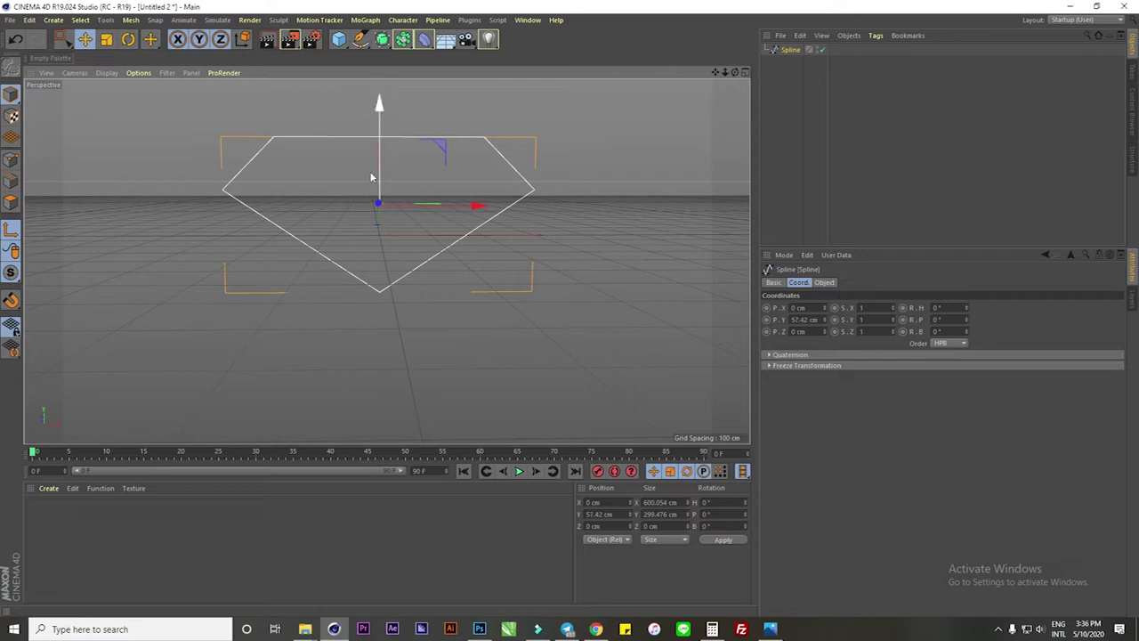
# - In the Front view, box-select the spline's two top points and raise them
pyautogui.click(10, 159)
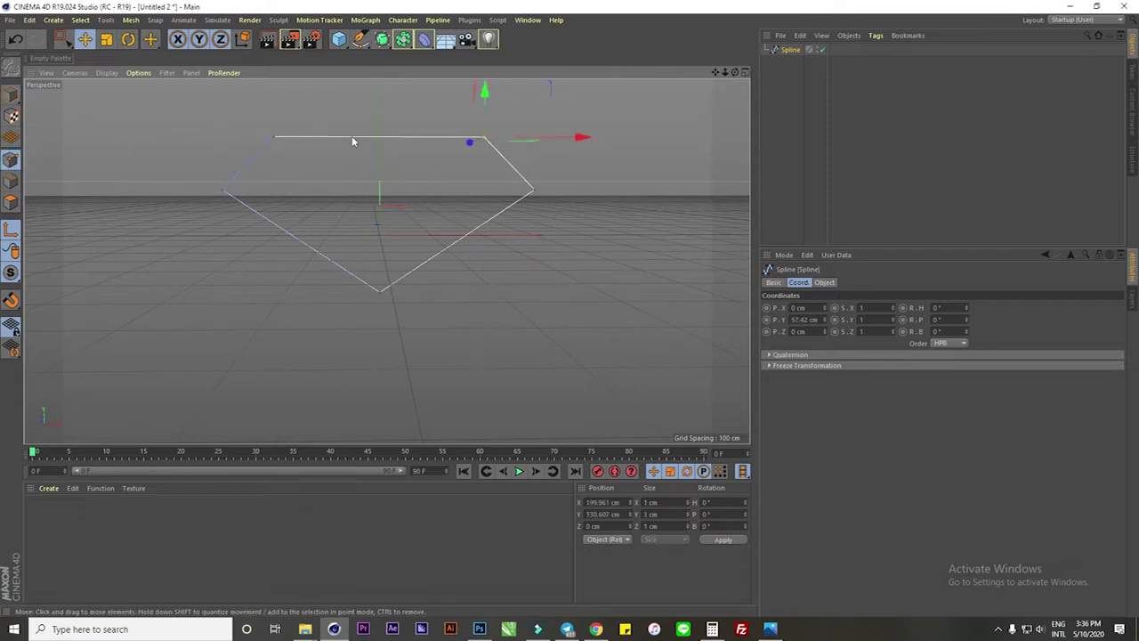
pyautogui.click(275, 140)
pyautogui.moveTo(275, 140)
pyautogui.keyDown('alt'); pyautogui.mouseDown()
pyautogui.moveTo(424, 317)
pyautogui.moveTo(470, 213)
pyautogui.mouseUp(); pyautogui.keyUp('alt')
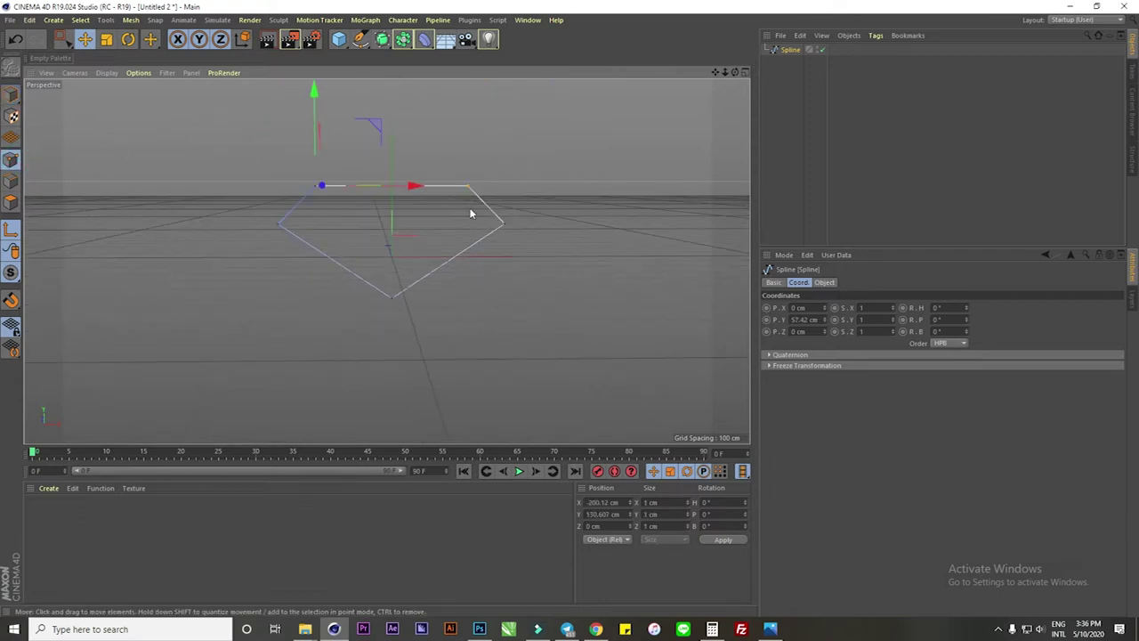
pyautogui.click(468, 187)
pyautogui.click(314, 188)
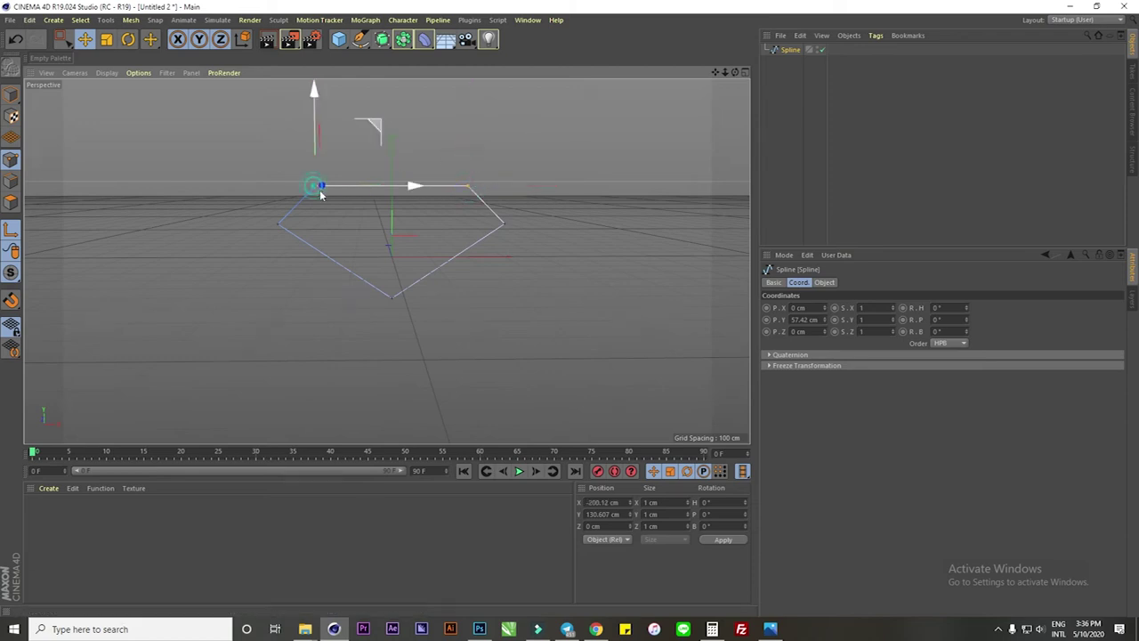
pyautogui.click(745, 72)
pyautogui.click(745, 262)
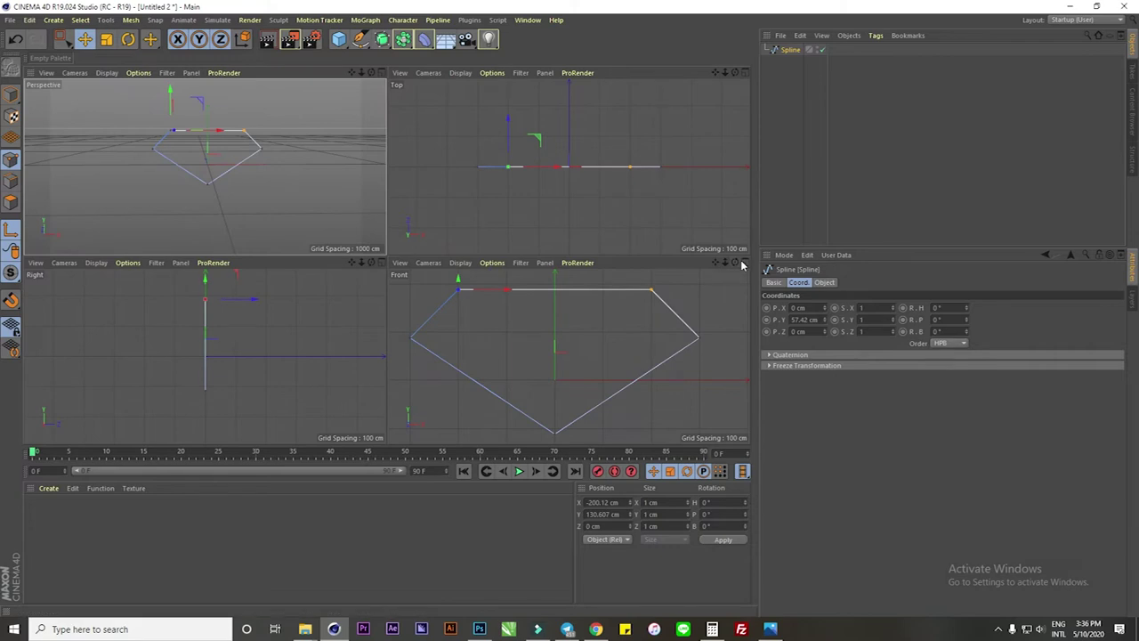
pyautogui.scroll(-5, 526, 302)
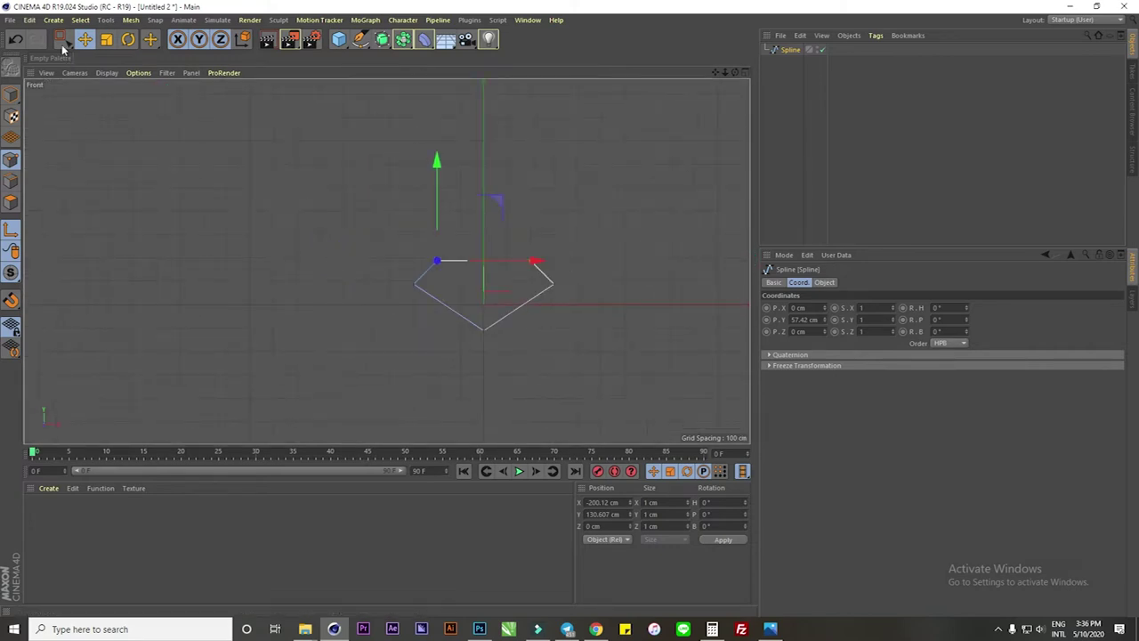
pyautogui.click(61, 39)
pyautogui.moveTo(385, 220); pyautogui.dragTo(573, 269)
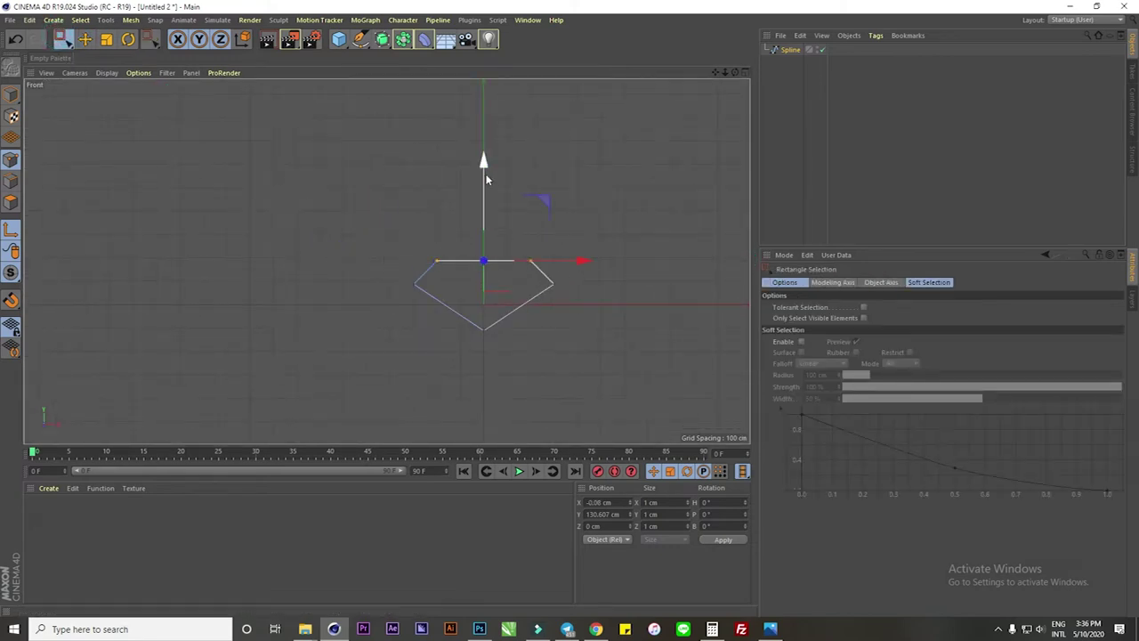
pyautogui.moveTo(484, 158); pyautogui.dragTo(483, 150)
pyautogui.hotkey('ctrl', 'z')
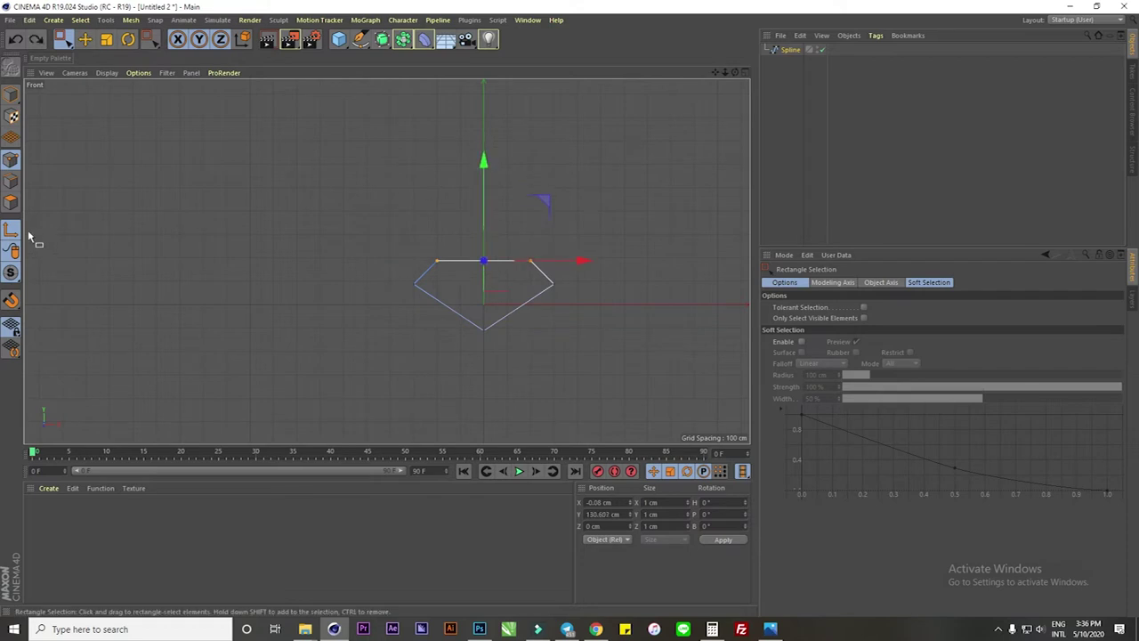
pyautogui.moveTo(484, 160); pyautogui.dragTo(483, 137)
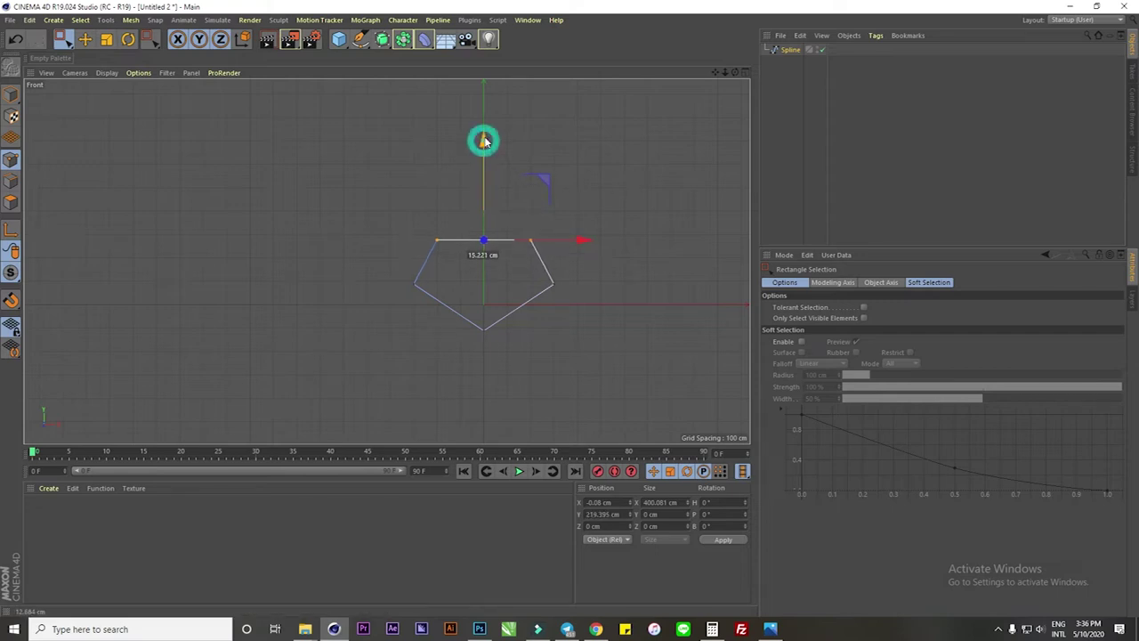
# - Extrude the spline into a solid shield slab 60 cm thick
pyautogui.middleClick(626, 145)
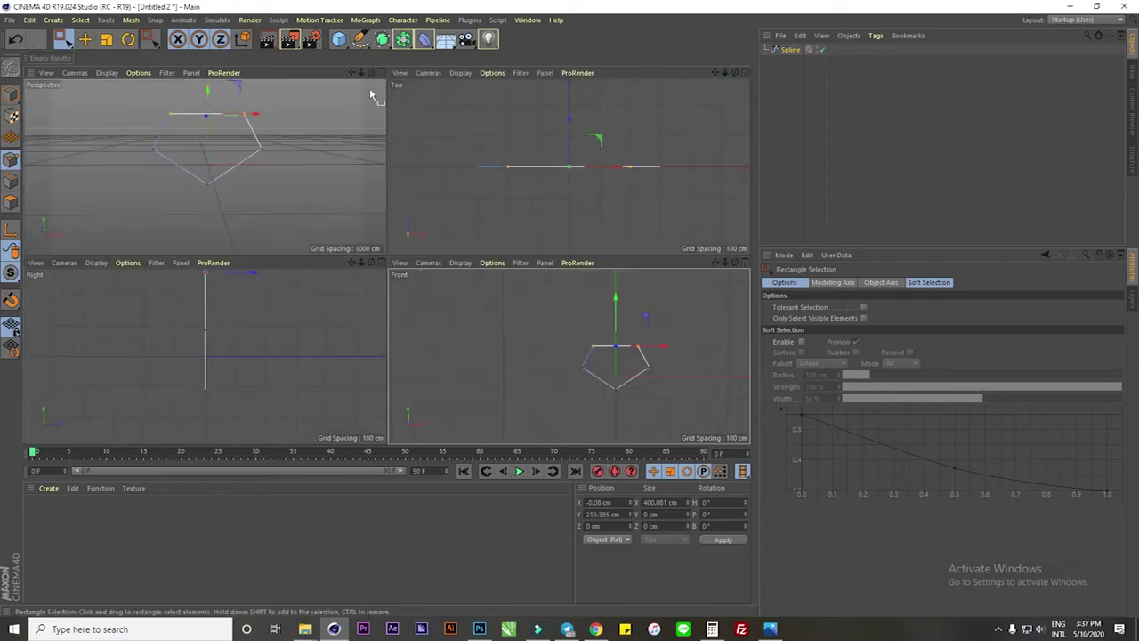
pyautogui.middleClick(380, 78)
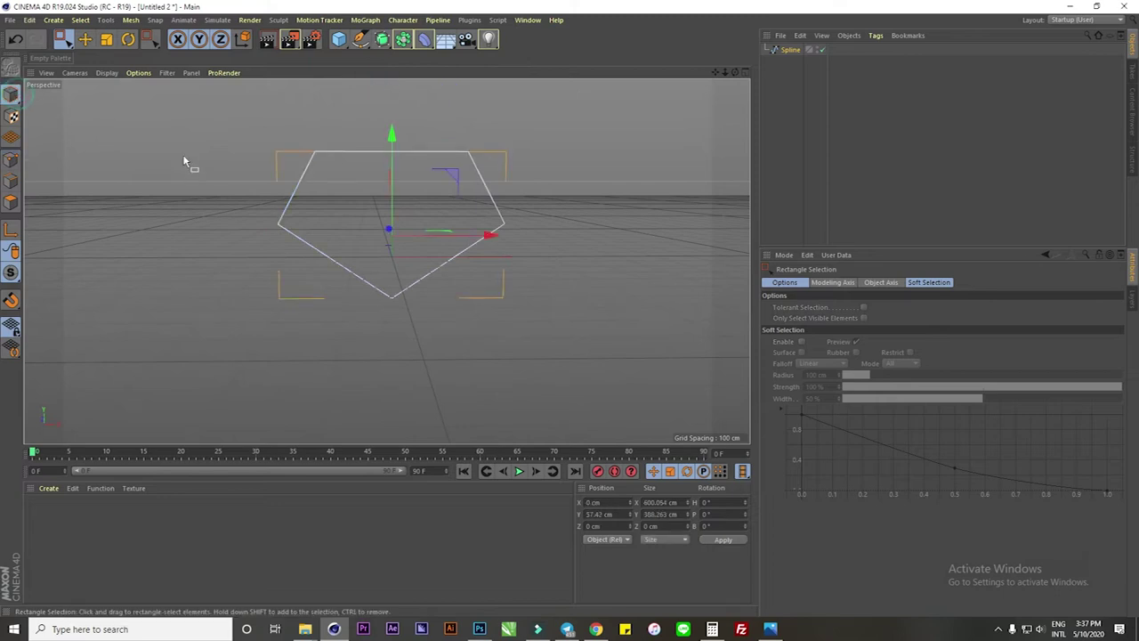
pyautogui.click(84, 39)
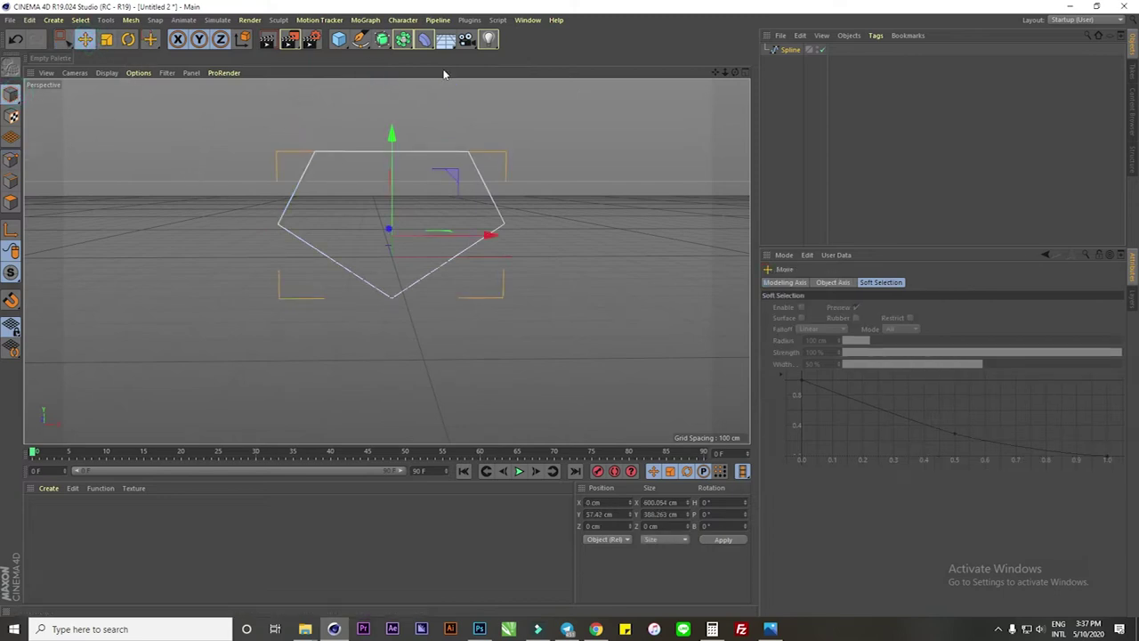
pyautogui.moveTo(382, 45); pyautogui.dragTo(540, 63)
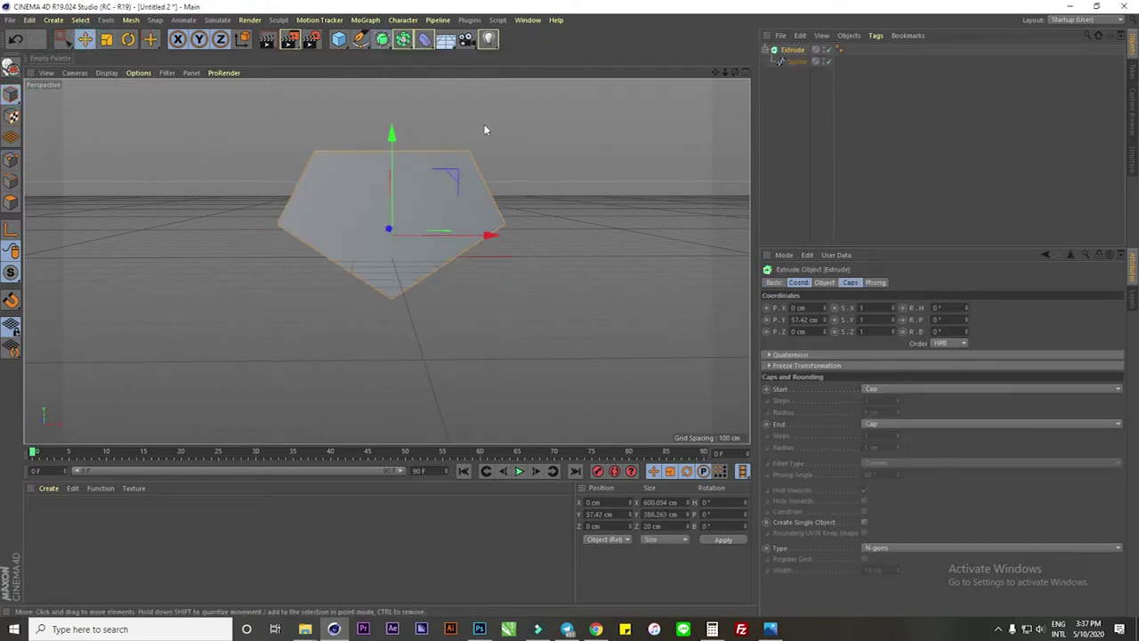
pyautogui.keyDown('alt'); pyautogui.moveTo(388, 134); pyautogui.dragTo(334, 264); pyautogui.keyUp('alt')
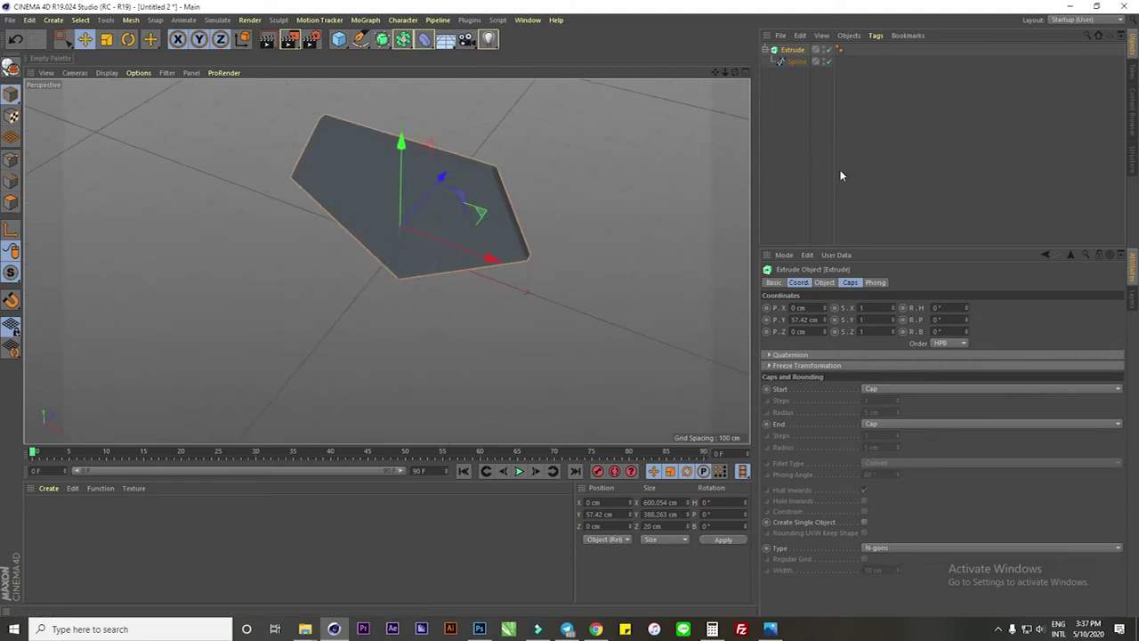
pyautogui.click(765, 50)
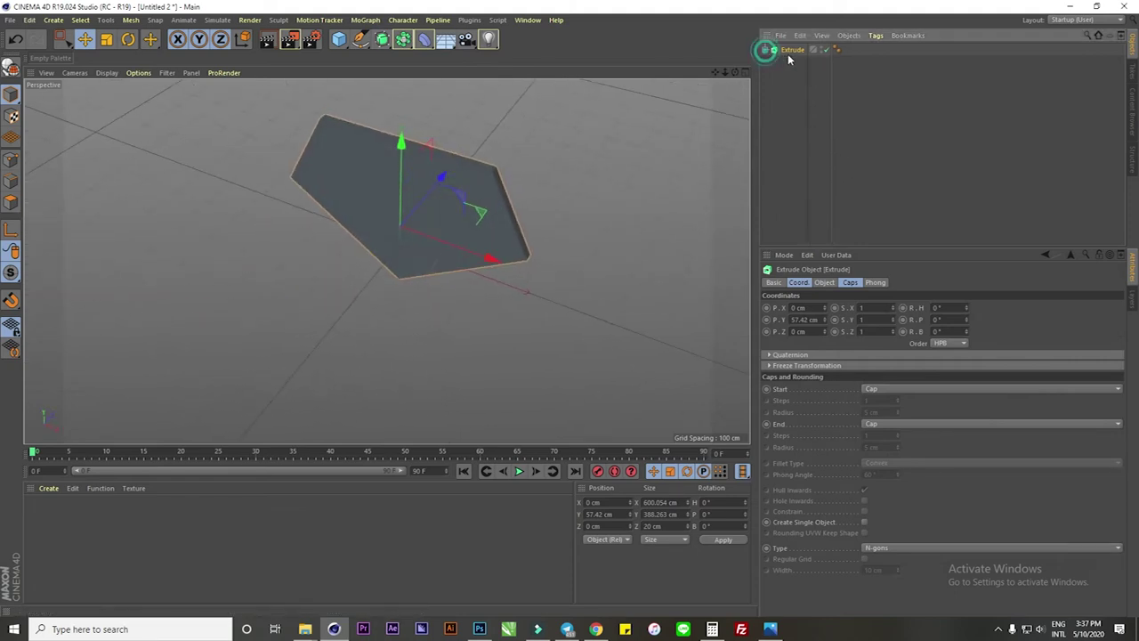
pyautogui.click(824, 283)
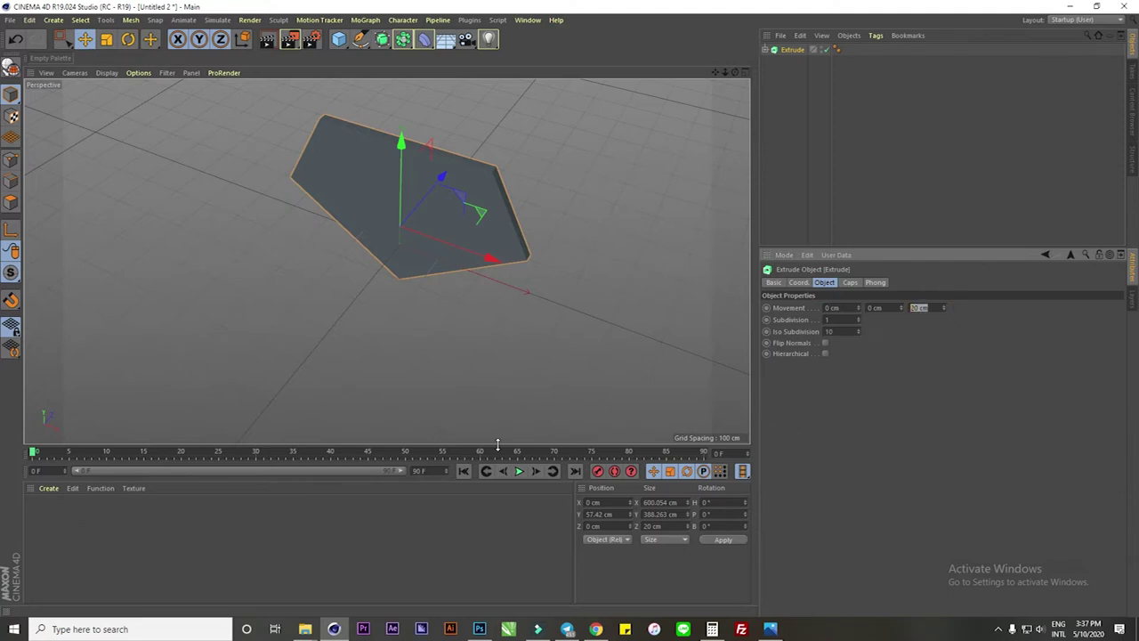
pyautogui.write('0')
pyautogui.press('Return')
pyautogui.moveTo(362, 407)
pyautogui.keyDown('alt'); pyautogui.mouseDown()
pyautogui.moveTo(455, 163)
pyautogui.moveTo(408, 130)
pyautogui.moveTo(406, 191)
pyautogui.moveTo(333, 127)
pyautogui.mouseUp(); pyautogui.keyUp('alt')
# - Add a cube and scale it into a thin slab about 604 cm wide, 70 cm tall
pyautogui.click(339, 39)
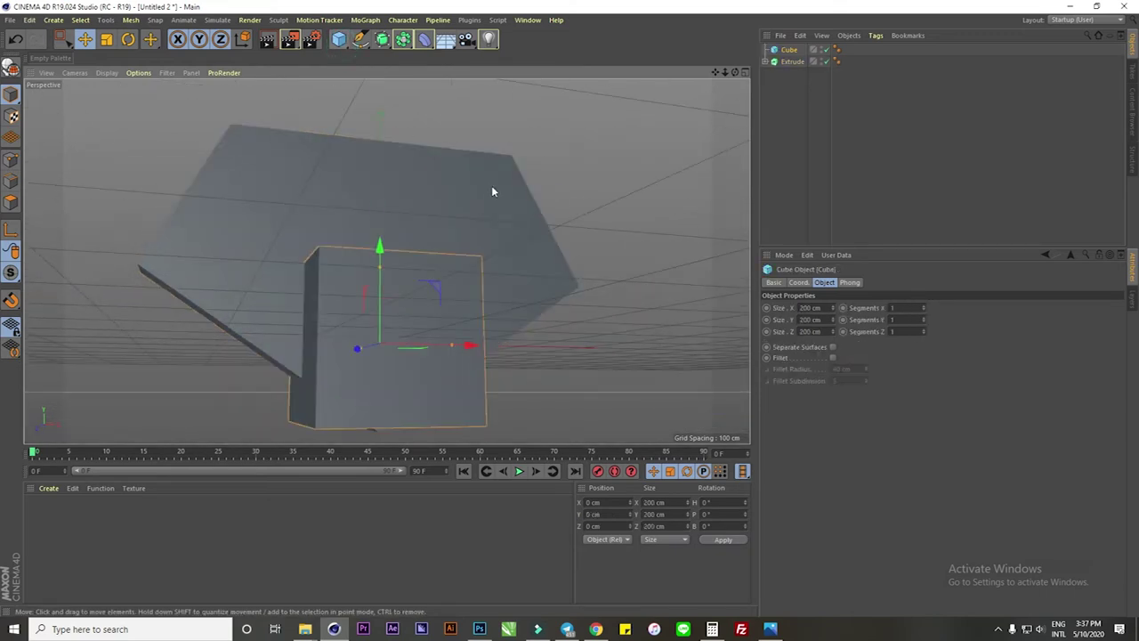
pyautogui.keyDown('alt'); pyautogui.moveTo(491, 186); pyautogui.dragTo(430, 243); pyautogui.keyUp('alt')
pyautogui.moveTo(445, 337); pyautogui.dragTo(541, 338)
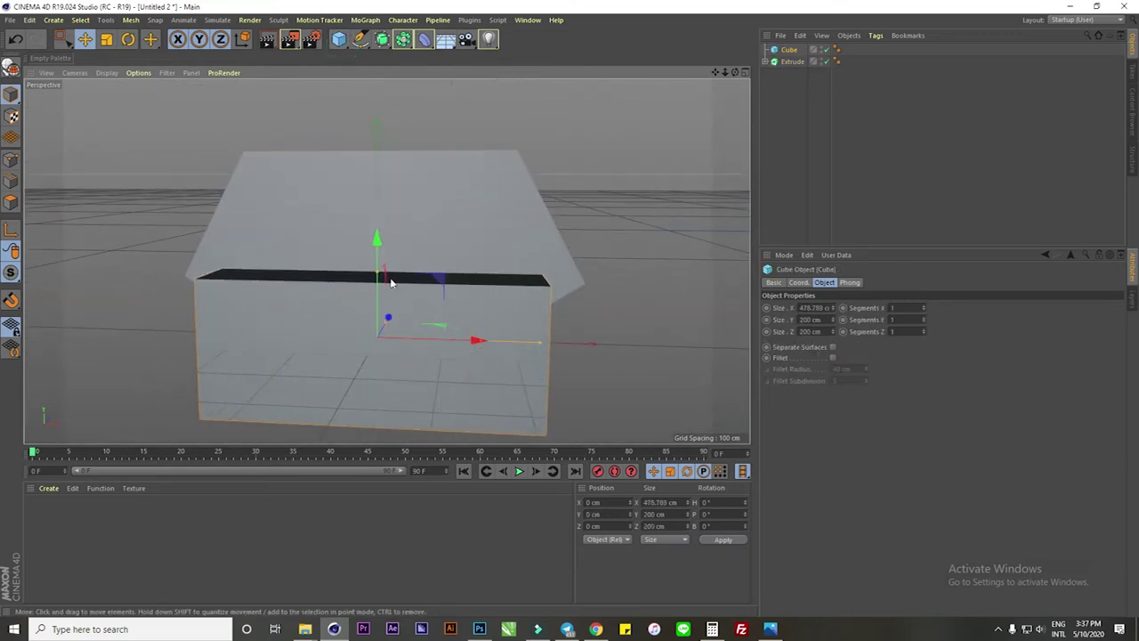
pyautogui.moveTo(377, 274)
pyautogui.mouseDown()
pyautogui.moveTo(380, 319)
pyautogui.moveTo(326, 348)
pyautogui.mouseUp()
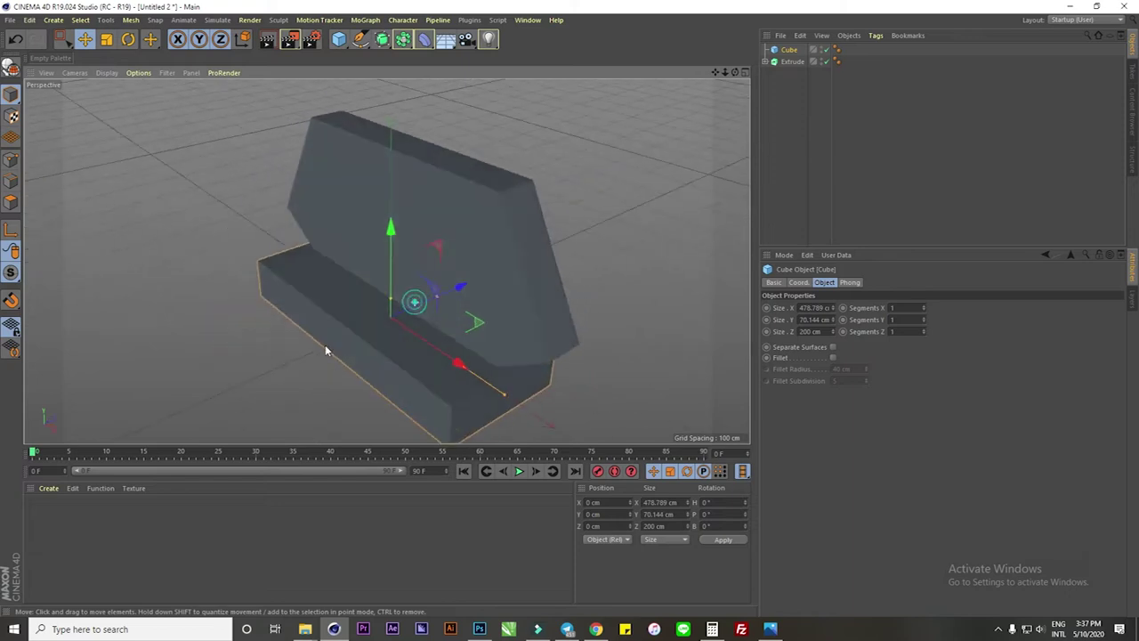
pyautogui.moveTo(437, 297)
pyautogui.mouseDown()
pyautogui.moveTo(399, 322)
pyautogui.moveTo(455, 298)
pyautogui.moveTo(369, 258)
pyautogui.moveTo(456, 254)
pyautogui.mouseUp()
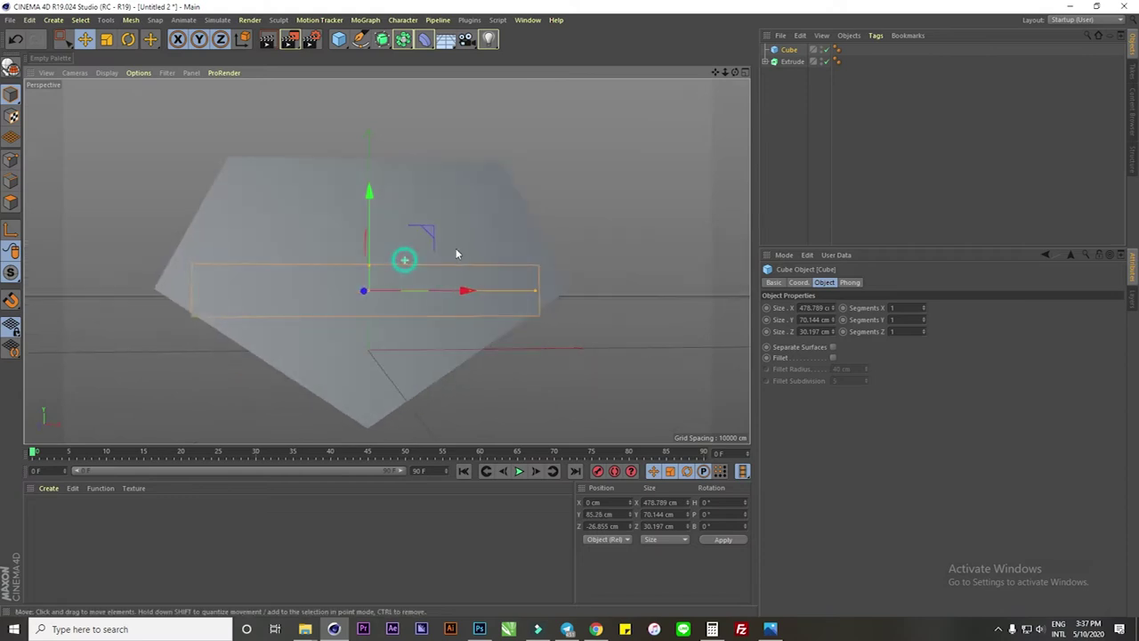
pyautogui.moveTo(532, 292); pyautogui.dragTo(579, 290)
pyautogui.moveTo(370, 265)
pyautogui.mouseDown()
pyautogui.moveTo(323, 275)
pyautogui.moveTo(381, 267)
pyautogui.moveTo(372, 257)
pyautogui.mouseUp()
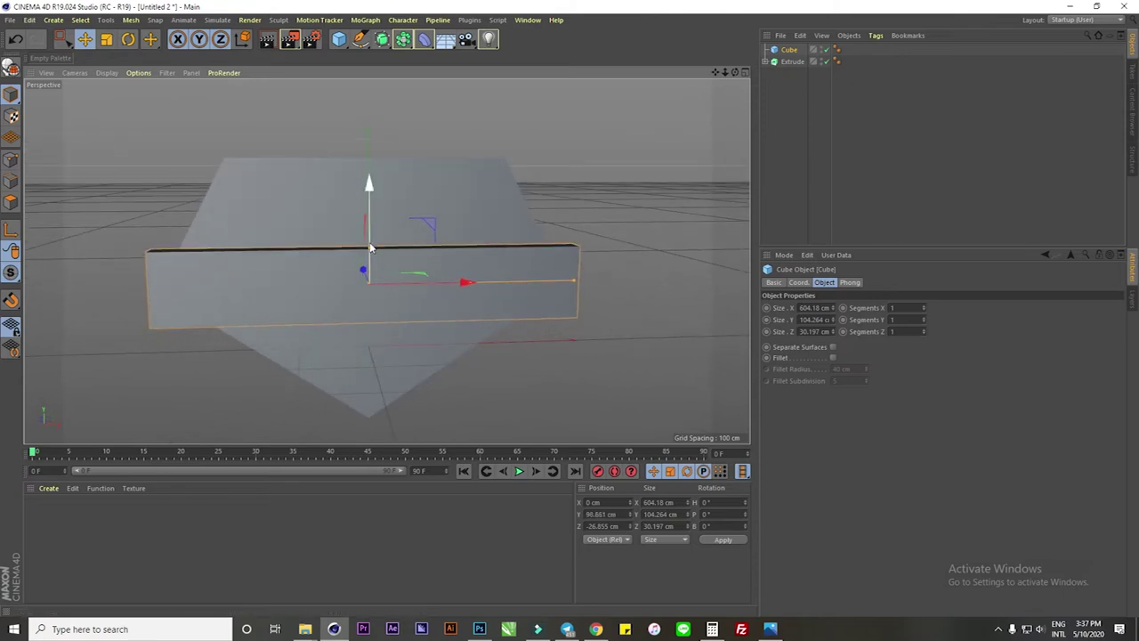
pyautogui.moveTo(428, 213)
pyautogui.keyDown('alt'); pyautogui.mouseDown()
pyautogui.moveTo(415, 172)
pyautogui.moveTo(395, 264)
pyautogui.moveTo(260, 269)
pyautogui.moveTo(411, 257)
pyautogui.mouseUp(); pyautogui.keyUp('alt')
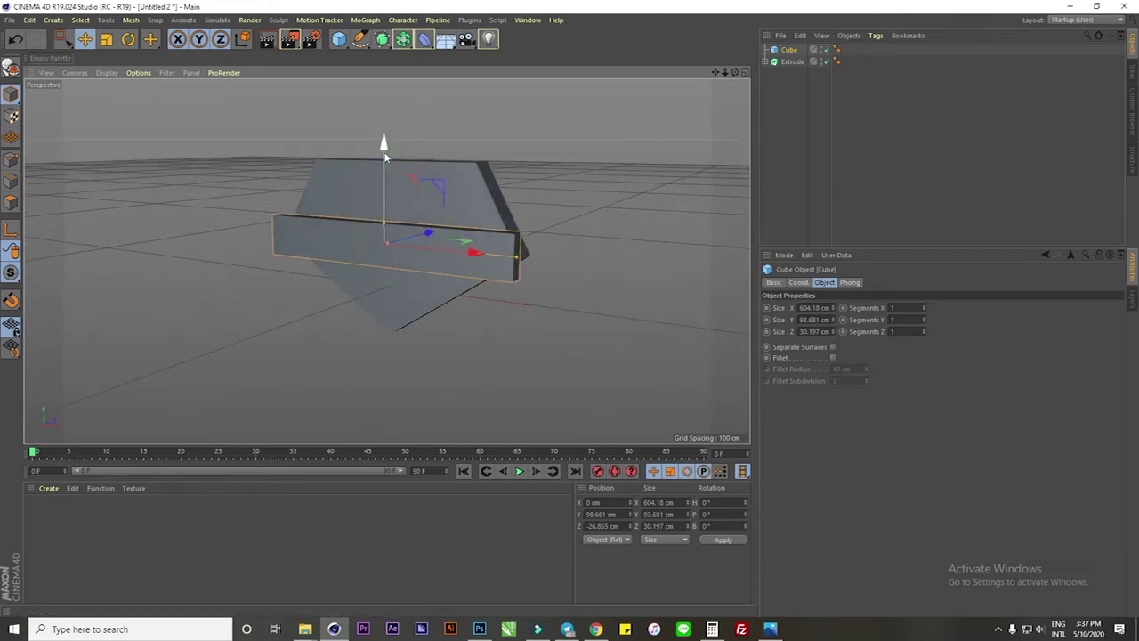
# - Duplicate the slab as a narrower Cube.1, 380.592 cm wide, below it; use Gouraud Shading
pyautogui.keyDown('ctrl'); pyautogui.moveTo(385, 157); pyautogui.dragTo(384, 222); pyautogui.keyUp('ctrl')
pyautogui.scroll(2, 462, 318)
pyautogui.moveTo(543, 330)
pyautogui.mouseDown()
pyautogui.moveTo(422, 315)
pyautogui.moveTo(519, 306)
pyautogui.moveTo(503, 315)
pyautogui.mouseUp()
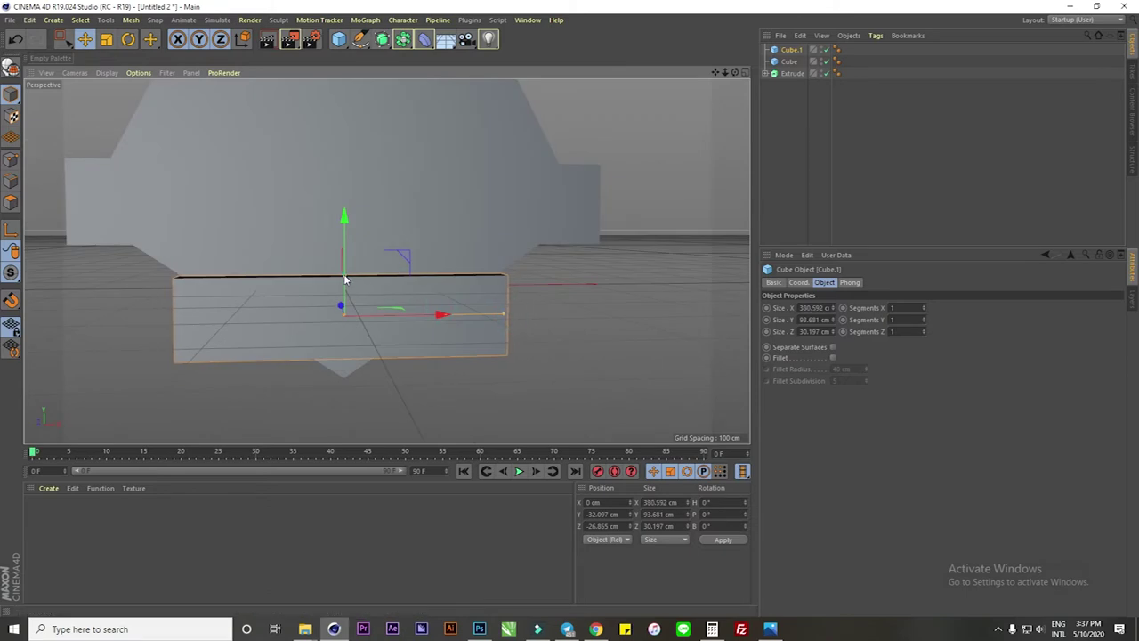
pyautogui.moveTo(345, 276); pyautogui.dragTo(345, 286)
pyautogui.moveTo(344, 216)
pyautogui.mouseDown()
pyautogui.moveTo(343, 204)
pyautogui.moveTo(398, 207)
pyautogui.moveTo(304, 248)
pyautogui.moveTo(377, 211)
pyautogui.moveTo(419, 288)
pyautogui.mouseUp()
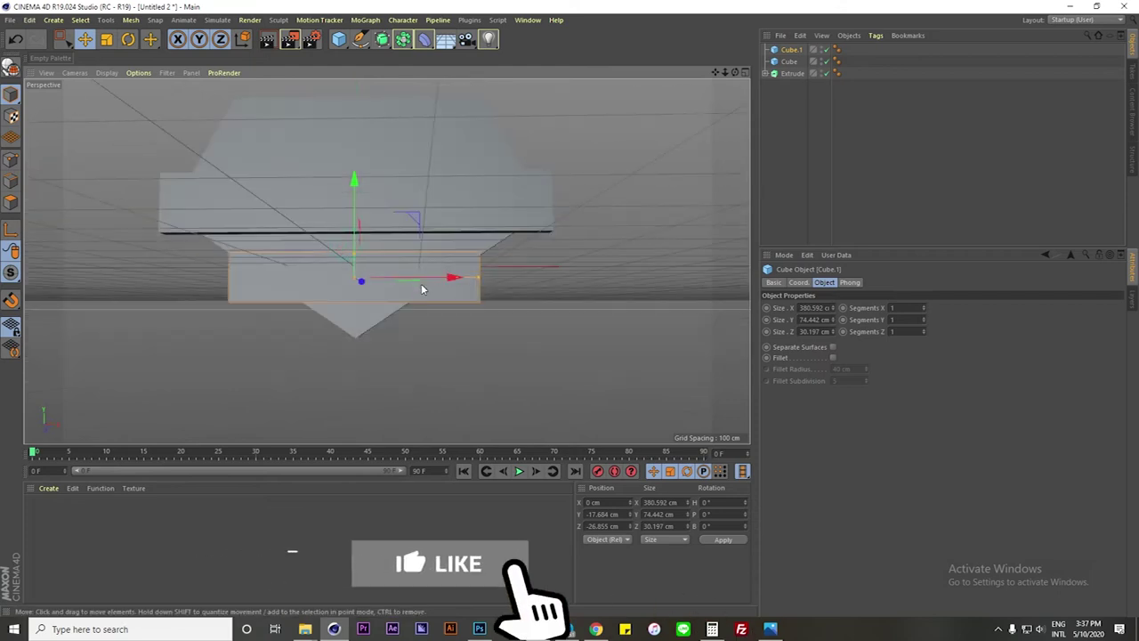
pyautogui.click(105, 73)
pyautogui.click(116, 104)
pyautogui.moveTo(178, 178)
pyautogui.keyDown('alt'); pyautogui.mouseDown()
pyautogui.moveTo(279, 255)
pyautogui.moveTo(426, 179)
pyautogui.moveTo(425, 113)
pyautogui.moveTo(463, 236)
pyautogui.moveTo(575, 170)
pyautogui.moveTo(356, 224)
pyautogui.moveTo(534, 178)
pyautogui.moveTo(534, 157)
pyautogui.moveTo(507, 161)
pyautogui.moveTo(445, 246)
pyautogui.moveTo(422, 160)
pyautogui.moveTo(587, 176)
pyautogui.moveTo(535, 174)
pyautogui.moveTo(504, 224)
pyautogui.mouseUp(); pyautogui.keyUp('alt')
# - Enable Fillet on Cube and Cube.1, reducing the fillet radius (upper bar to 2.32 cm)
pyautogui.click(552, 247)
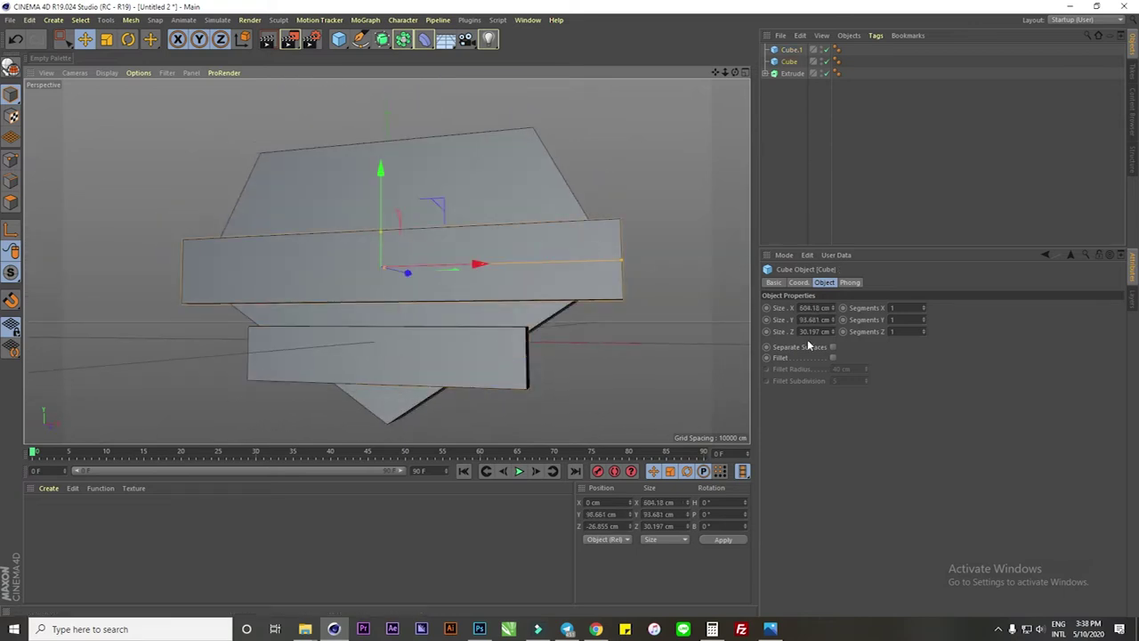
pyautogui.click(833, 357)
pyautogui.scroll(3, 632, 240)
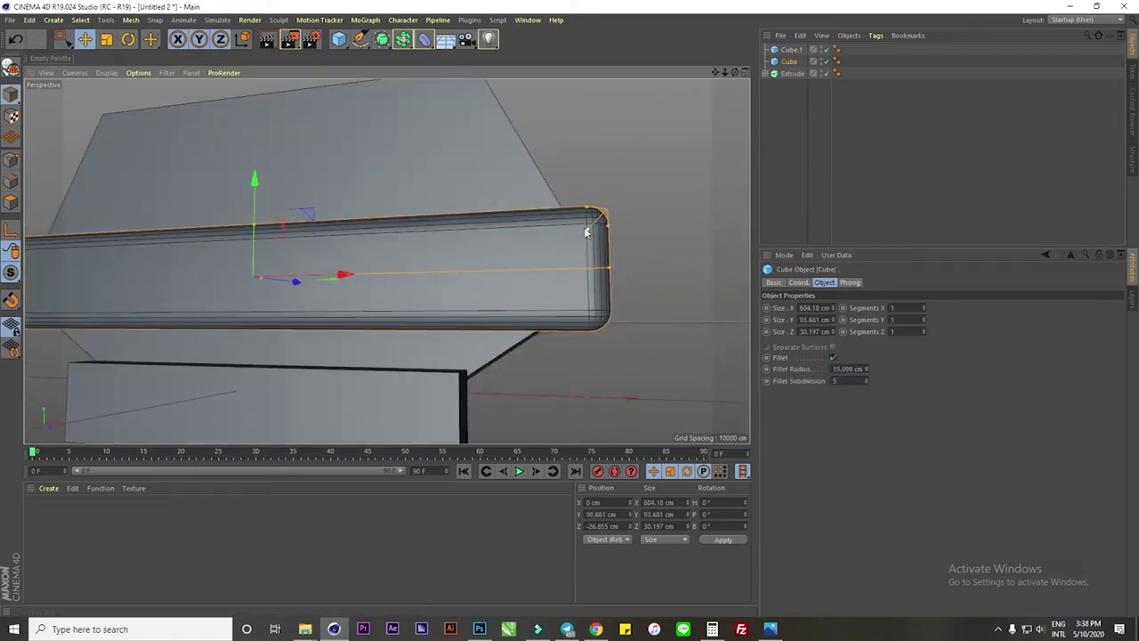
pyautogui.moveTo(587, 233); pyautogui.dragTo(607, 218)
pyautogui.click(415, 430)
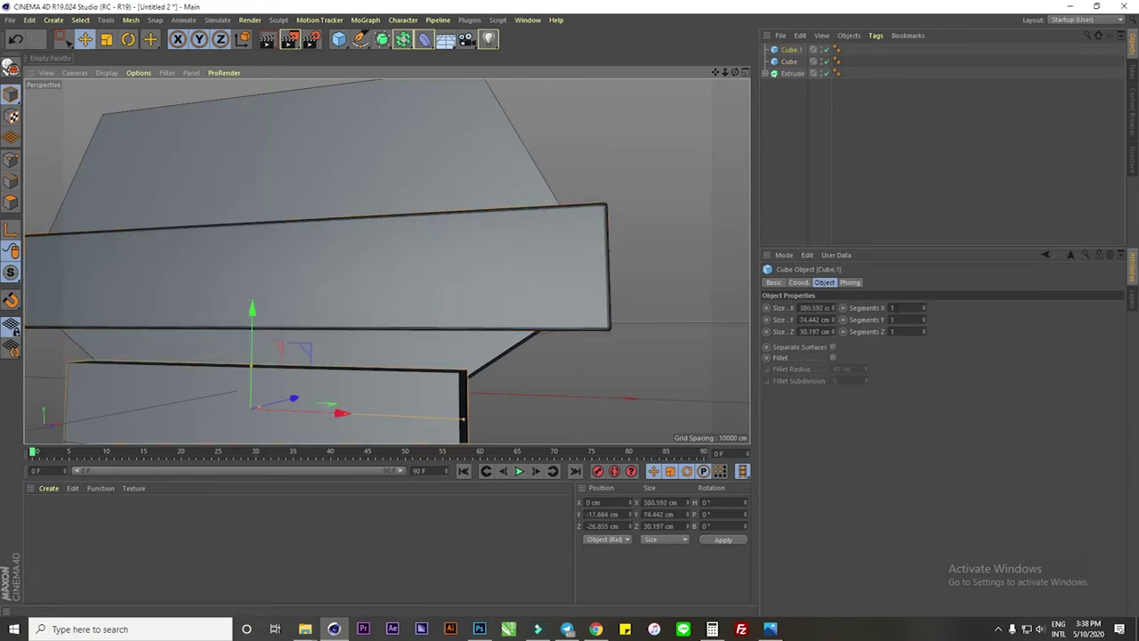
pyautogui.click(833, 357)
pyautogui.moveTo(448, 390); pyautogui.dragTo(473, 381)
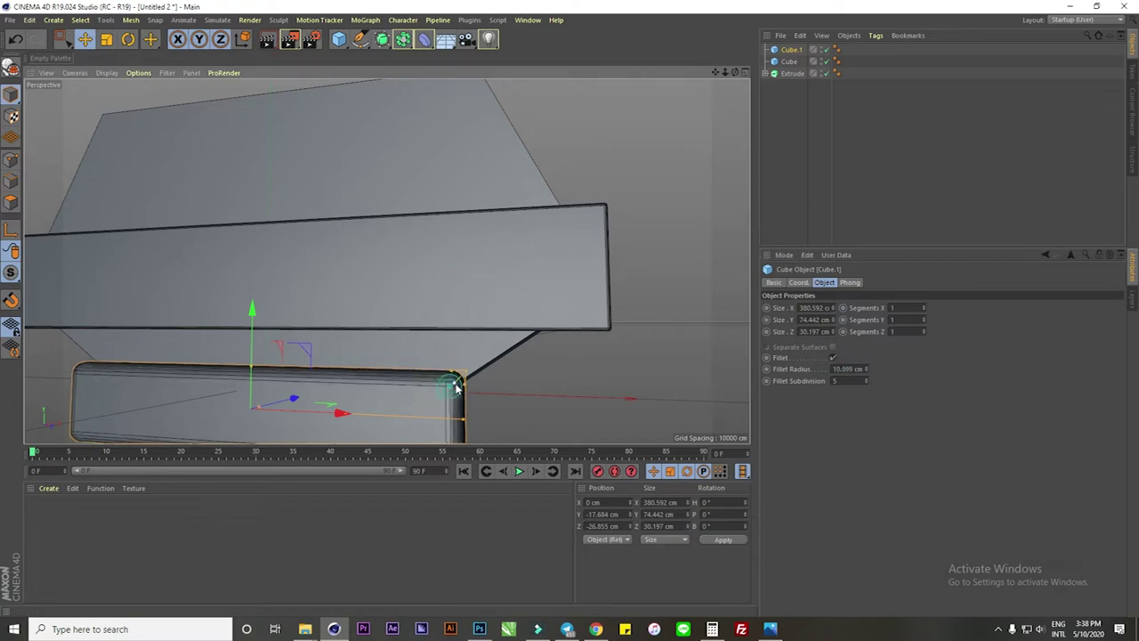
pyautogui.scroll(-3, 504, 214)
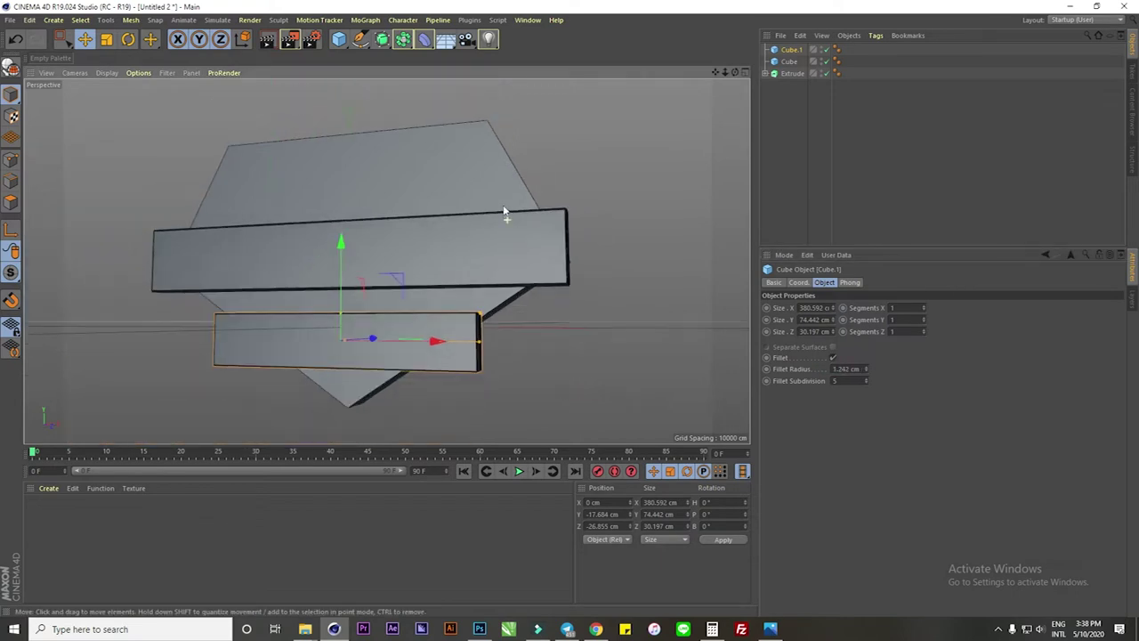
pyautogui.scroll(4, 483, 282)
# - Duplicate the upper bar as Cube.2 and make the copy slightly narrower and shorter
pyautogui.click(454, 258)
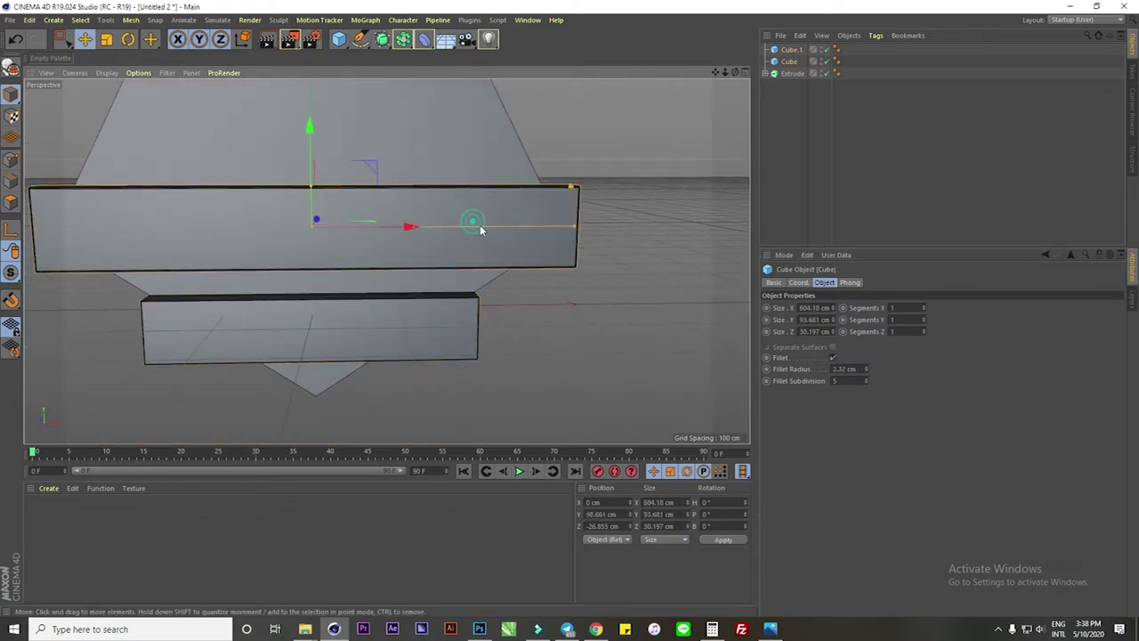
pyautogui.keyDown('alt'); pyautogui.moveTo(478, 229); pyautogui.dragTo(438, 267); pyautogui.keyUp('alt')
pyautogui.keyDown('ctrl'); pyautogui.moveTo(790, 61); pyautogui.dragTo(791, 85); pyautogui.keyUp('ctrl')
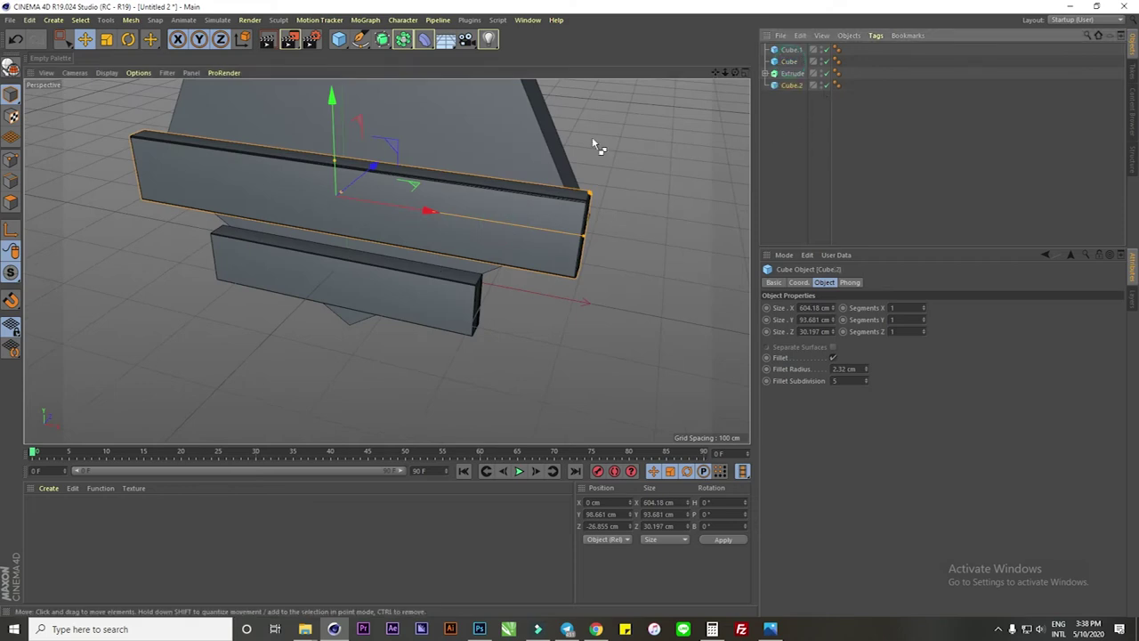
pyautogui.scroll(2, 356, 144)
pyautogui.moveTo(699, 289); pyautogui.dragTo(688, 283)
pyautogui.moveTo(328, 172); pyautogui.dragTo(328, 181)
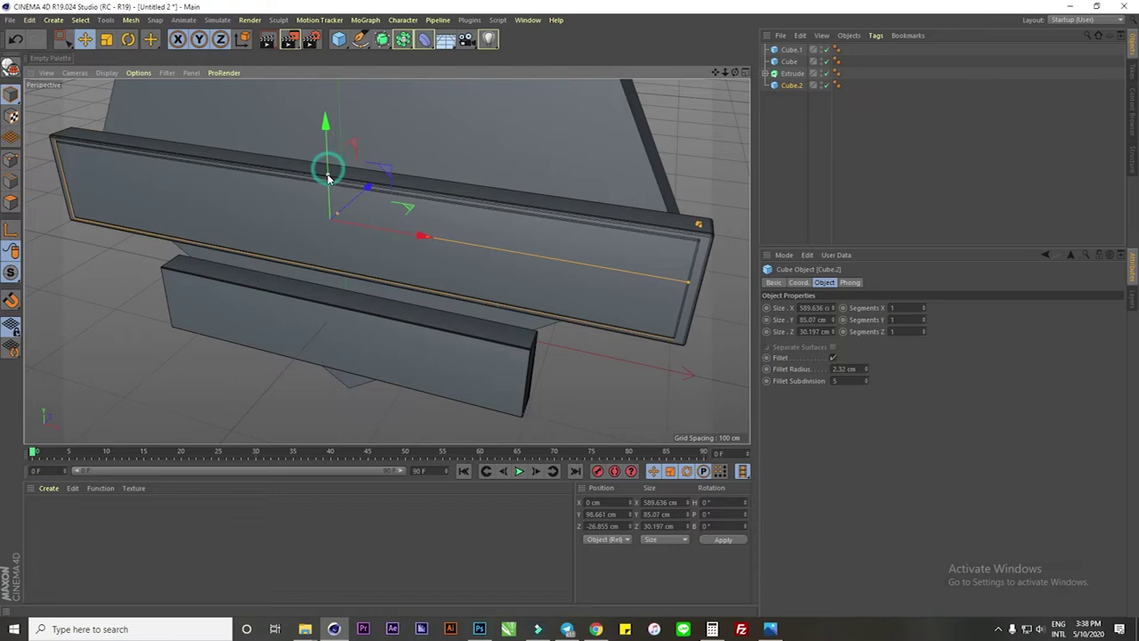
pyautogui.moveTo(695, 285); pyautogui.dragTo(691, 279)
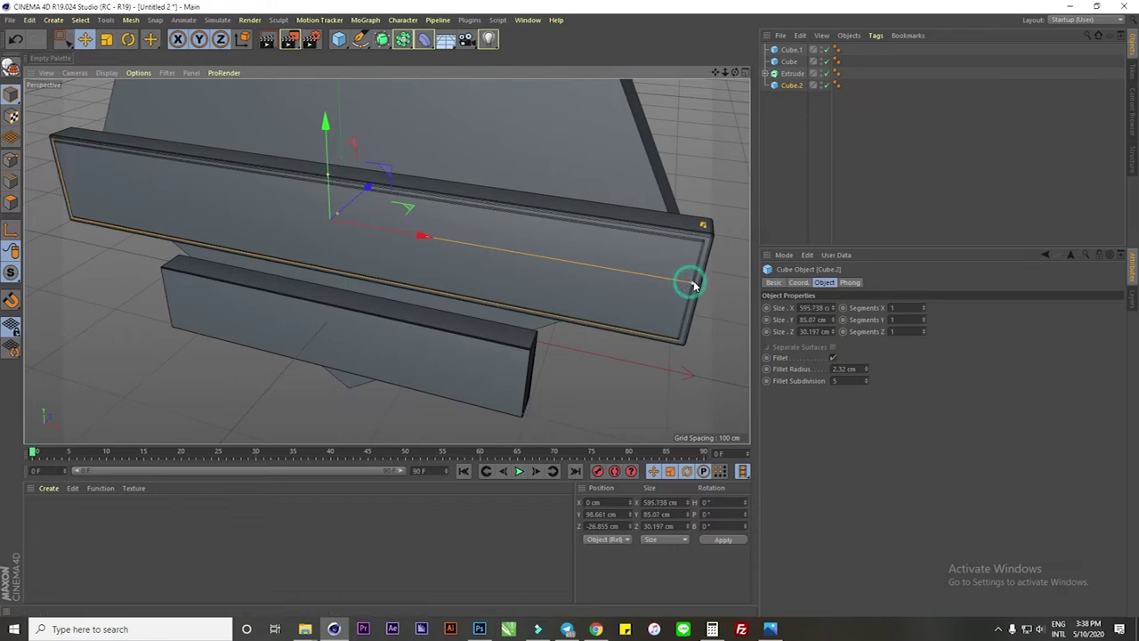
pyautogui.keyDown('alt'); pyautogui.moveTo(432, 208); pyautogui.dragTo(389, 174); pyautogui.keyUp('alt')
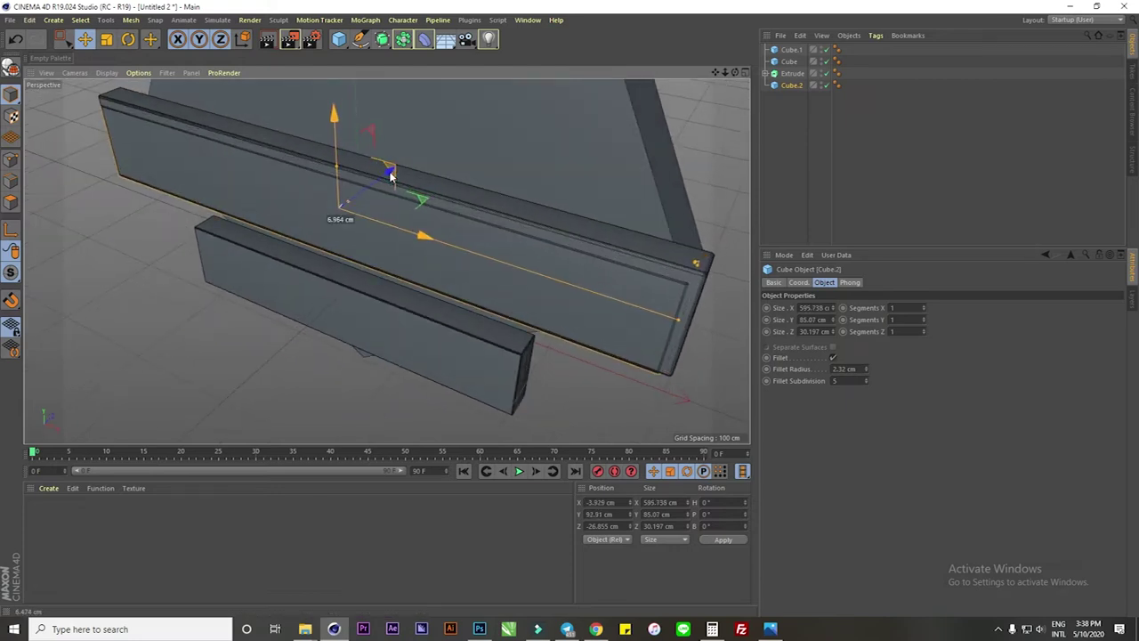
pyautogui.hotkey('ctrl', 'z')
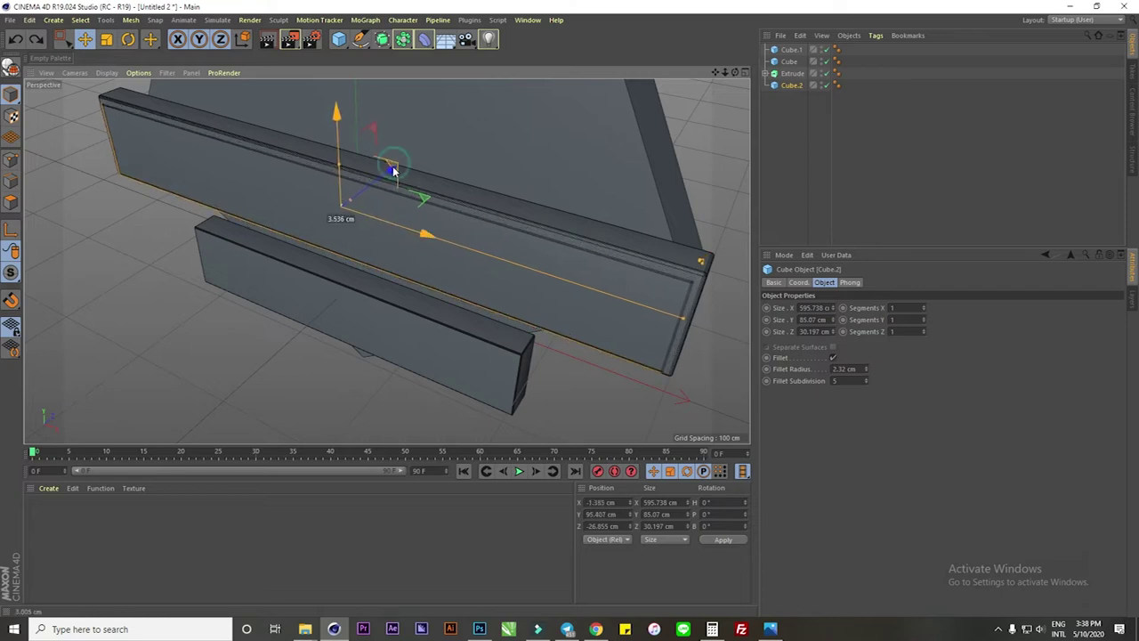
pyautogui.moveTo(406, 147)
pyautogui.keyDown('alt'); pyautogui.mouseDown()
pyautogui.moveTo(390, 161)
pyautogui.moveTo(433, 145)
pyautogui.moveTo(584, 271)
pyautogui.moveTo(581, 227)
pyautogui.moveTo(402, 269)
pyautogui.moveTo(415, 279)
pyautogui.moveTo(367, 227)
pyautogui.moveTo(450, 279)
pyautogui.mouseUp(); pyautogui.keyUp('alt')
# - Duplicate the lower bar as Cube.3, shrink it to 371.973 × 66.366 cm, and move it forward on Z
pyautogui.click(432, 327)
pyautogui.keyDown('alt'); pyautogui.moveTo(432, 328); pyautogui.dragTo(448, 364); pyautogui.keyUp('alt')
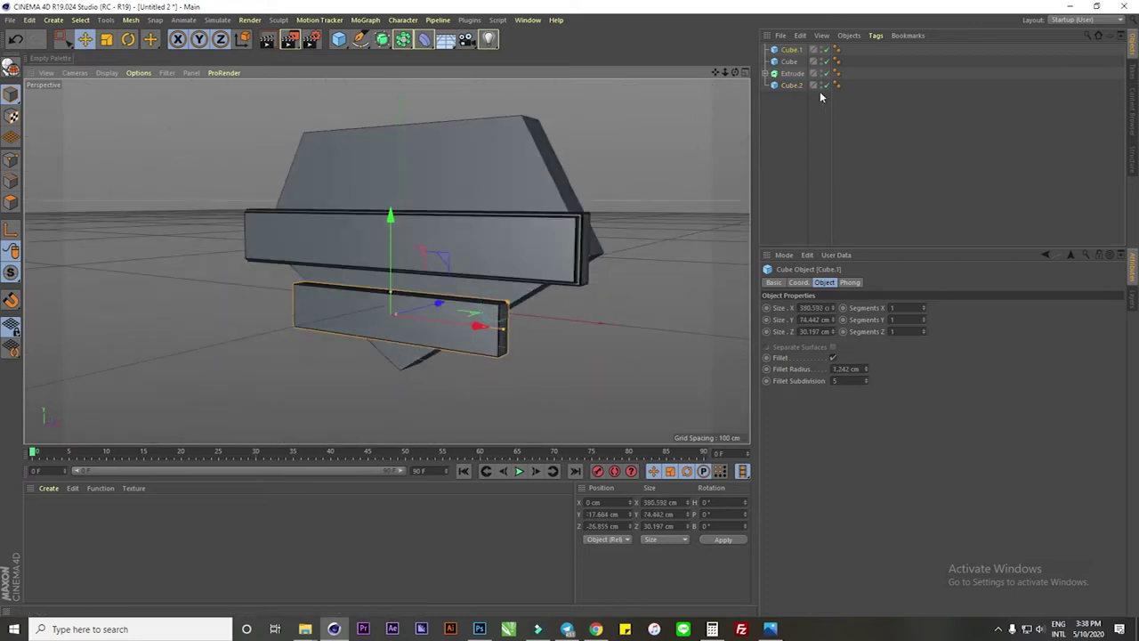
pyautogui.keyDown('ctrl'); pyautogui.moveTo(794, 52); pyautogui.dragTo(791, 97); pyautogui.keyUp('ctrl')
pyautogui.scroll(3, 373, 264)
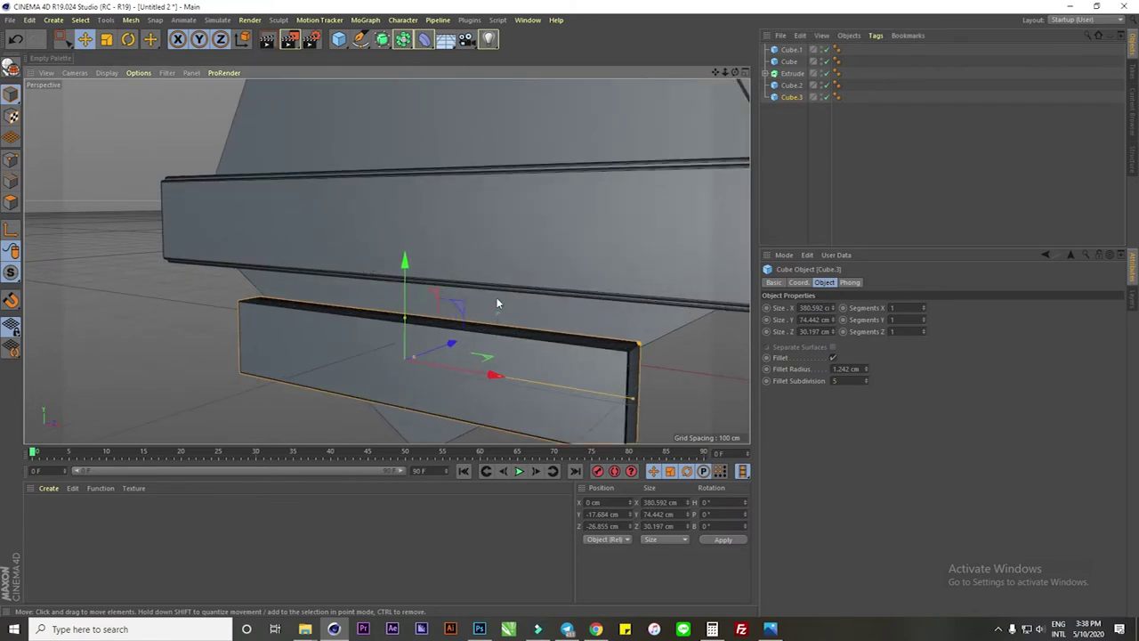
pyautogui.keyDown('alt'); pyautogui.moveTo(497, 303); pyautogui.dragTo(577, 310); pyautogui.keyUp('alt')
pyautogui.moveTo(669, 305); pyautogui.dragTo(663, 305)
pyautogui.moveTo(361, 334); pyautogui.dragTo(359, 345)
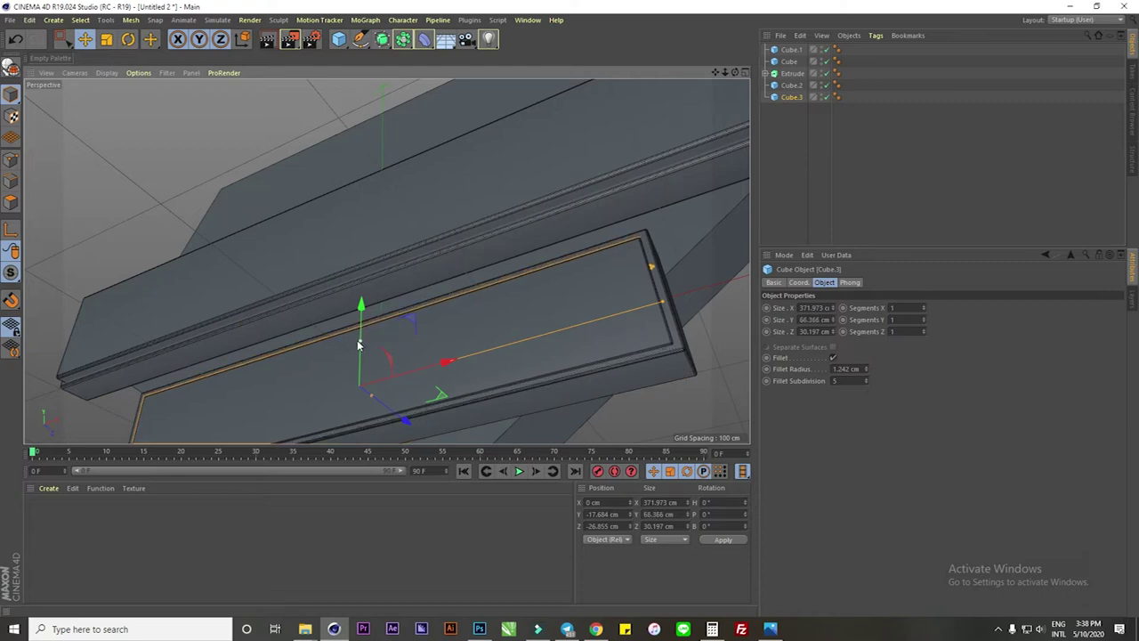
pyautogui.keyDown('alt'); pyautogui.moveTo(420, 291); pyautogui.dragTo(302, 335); pyautogui.keyUp('alt')
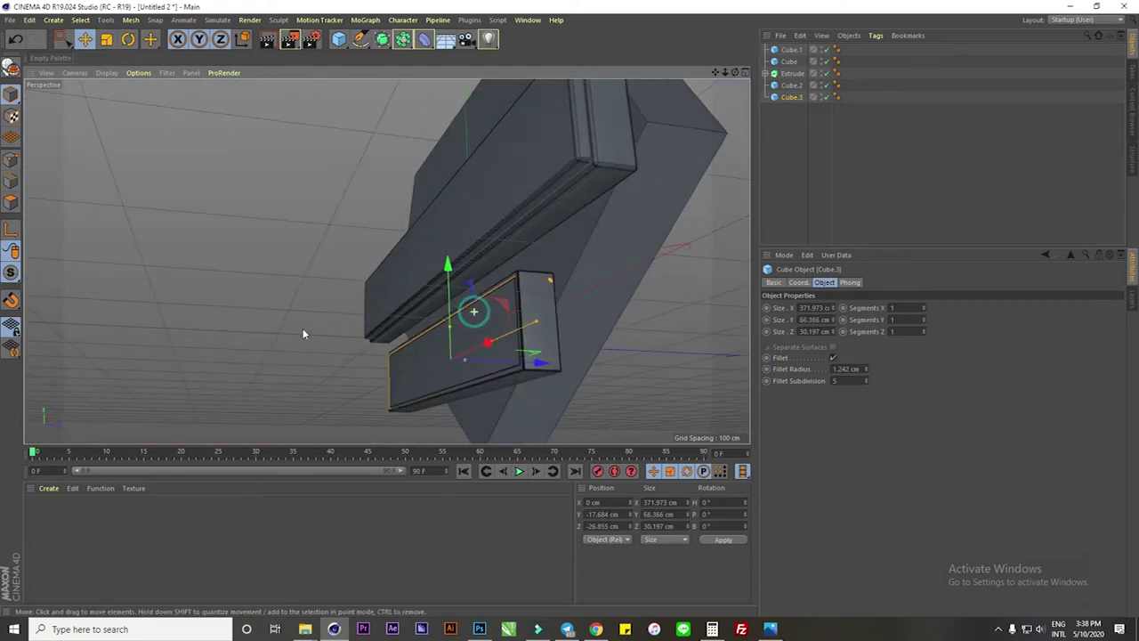
pyautogui.moveTo(542, 366); pyautogui.dragTo(534, 365)
pyautogui.moveTo(483, 285)
pyautogui.keyDown('alt'); pyautogui.mouseDown()
pyautogui.moveTo(445, 223)
pyautogui.moveTo(520, 263)
pyautogui.moveTo(588, 138)
pyautogui.moveTo(418, 119)
pyautogui.moveTo(475, 230)
pyautogui.moveTo(479, 194)
pyautogui.mouseUp(); pyautogui.keyUp('alt')
# - Set the shield Extrude's Start and End caps to Fillet Cap
pyautogui.click(475, 229)
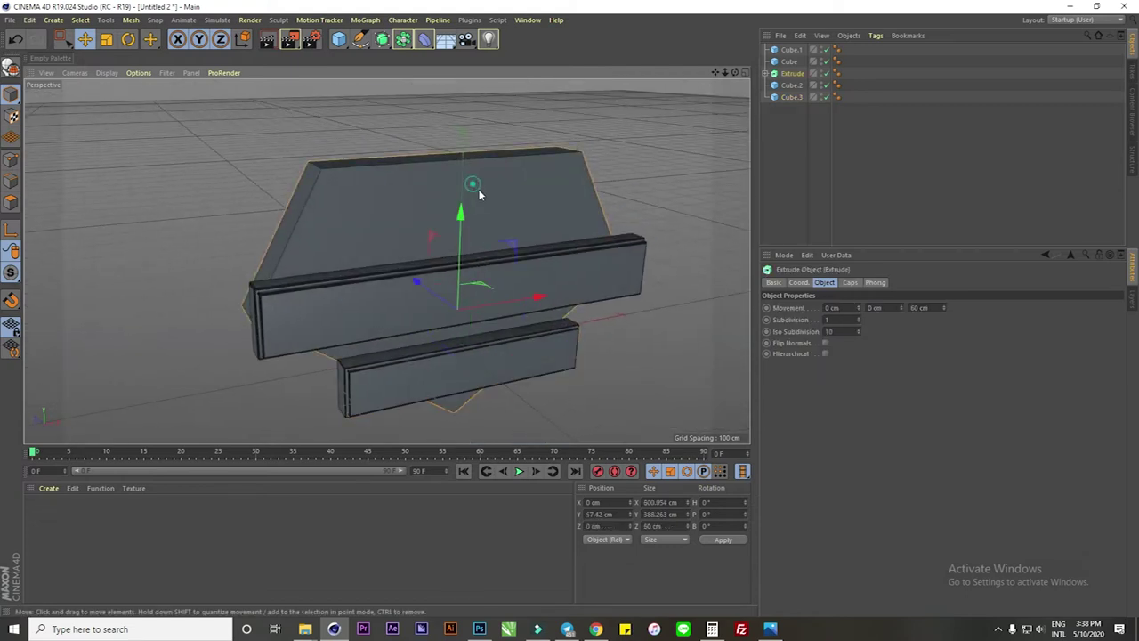
pyautogui.click(850, 283)
pyautogui.click(876, 307)
pyautogui.click(884, 356)
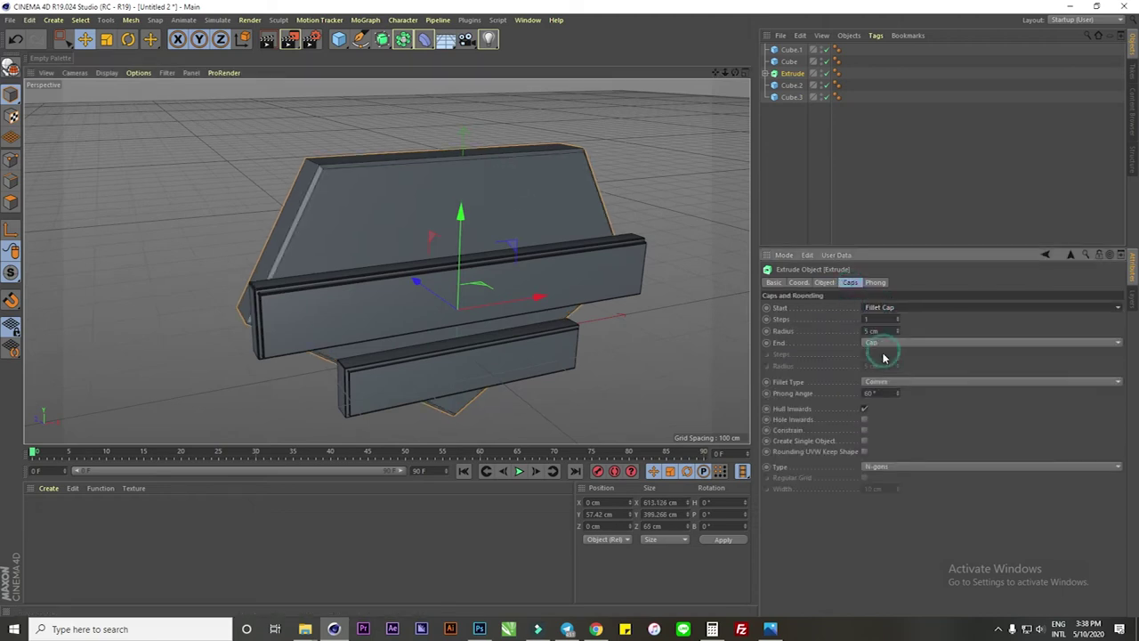
pyautogui.click(890, 343)
pyautogui.click(886, 378)
pyautogui.moveTo(613, 325)
pyautogui.keyDown('alt'); pyautogui.mouseDown()
pyautogui.moveTo(452, 223)
pyautogui.moveTo(427, 219)
pyautogui.moveTo(618, 285)
pyautogui.moveTo(498, 259)
pyautogui.mouseUp(); pyautogui.keyUp('alt')
pyautogui.scroll(3, 633, 262)
# - Reorder the cubes under Extrude as Cube.2, Cube, Cube.3, Cube.1, pairing each panel with its bar
pyautogui.click(791, 85)
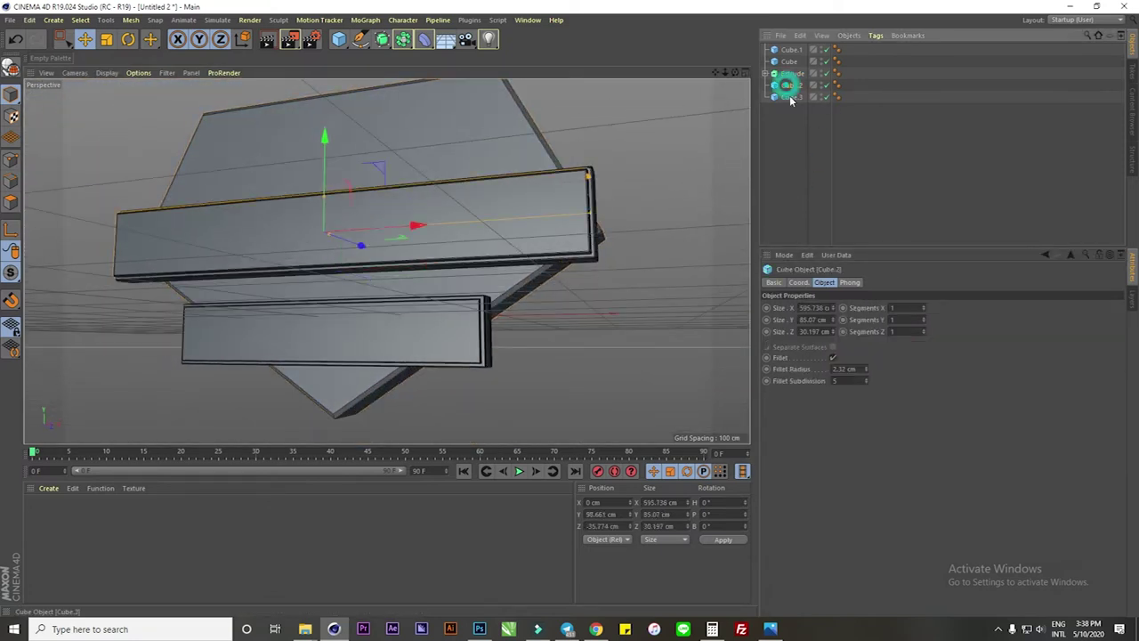
pyautogui.keyDown('shift'); pyautogui.click(791, 97); pyautogui.keyUp('shift')
pyautogui.click(789, 60)
pyautogui.keyDown('shift'); pyautogui.click(790, 49); pyautogui.keyUp('shift')
pyautogui.click(785, 128)
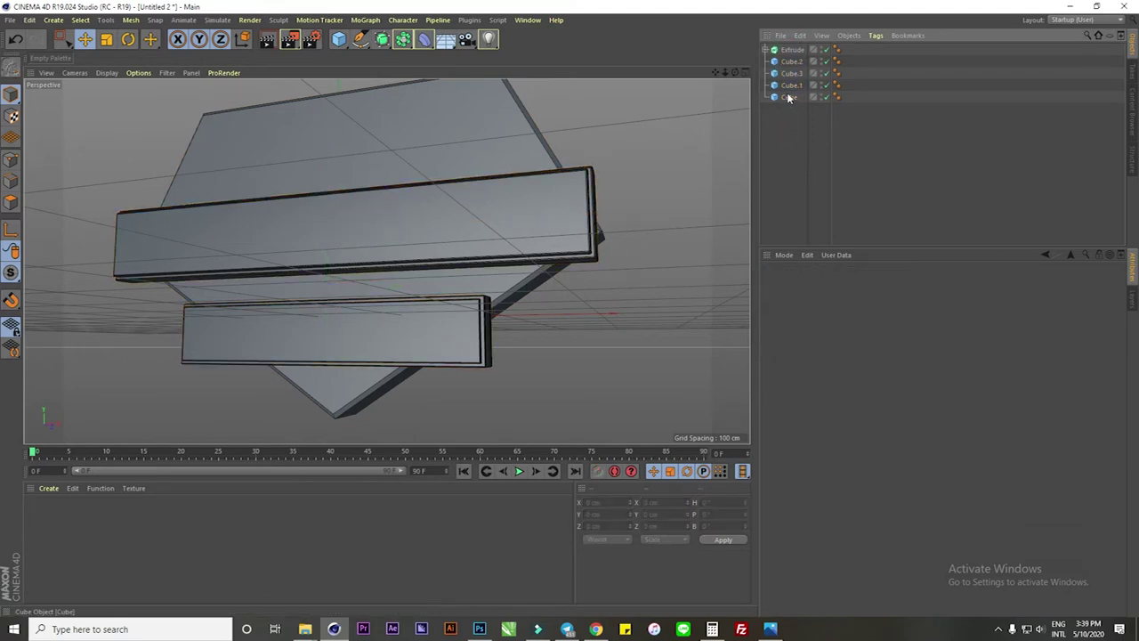
pyautogui.click(788, 95)
pyautogui.keyDown('shift'); pyautogui.click(788, 85); pyautogui.keyUp('shift')
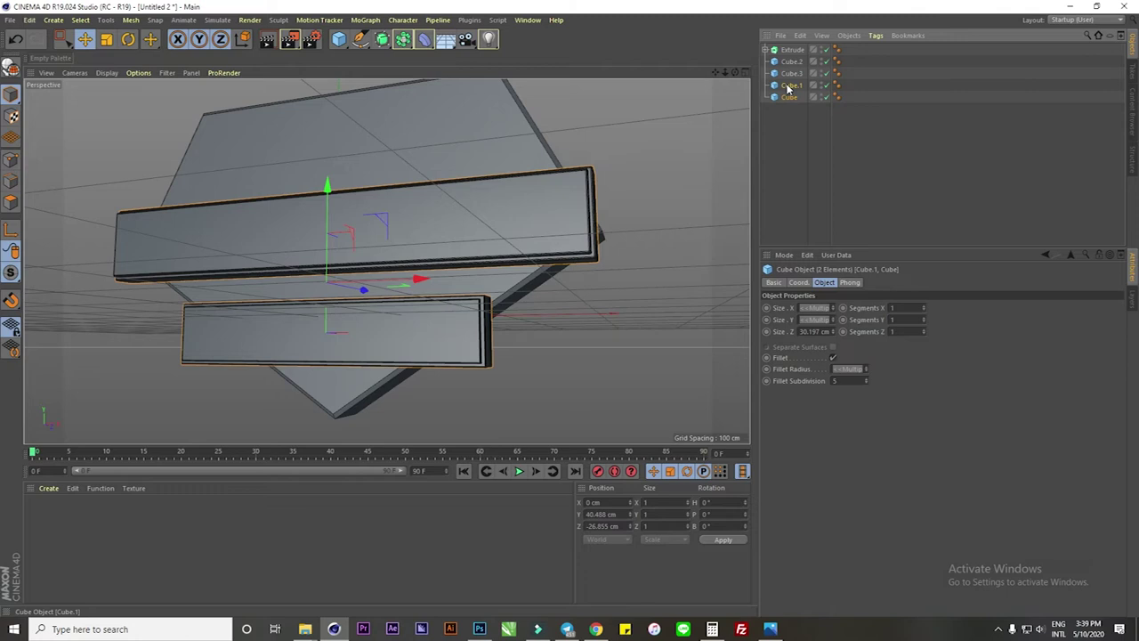
pyautogui.click(788, 86)
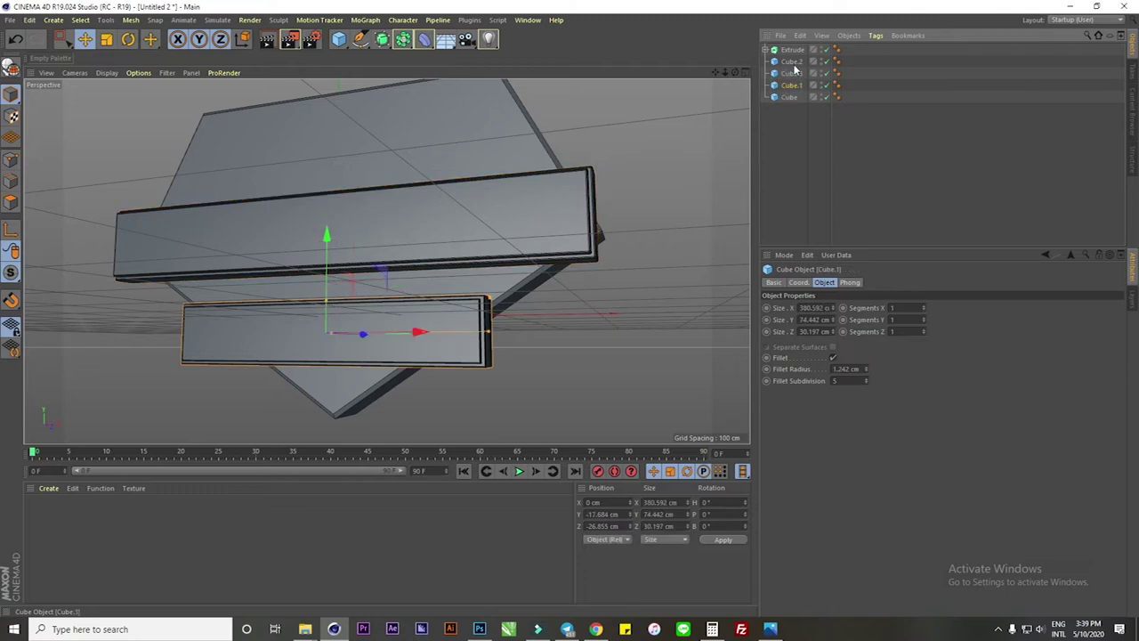
pyautogui.keyDown('shift'); pyautogui.click(795, 62); pyautogui.keyUp('shift')
pyautogui.click(791, 74)
pyautogui.keyDown('shift'); pyautogui.click(790, 97); pyautogui.keyUp('shift')
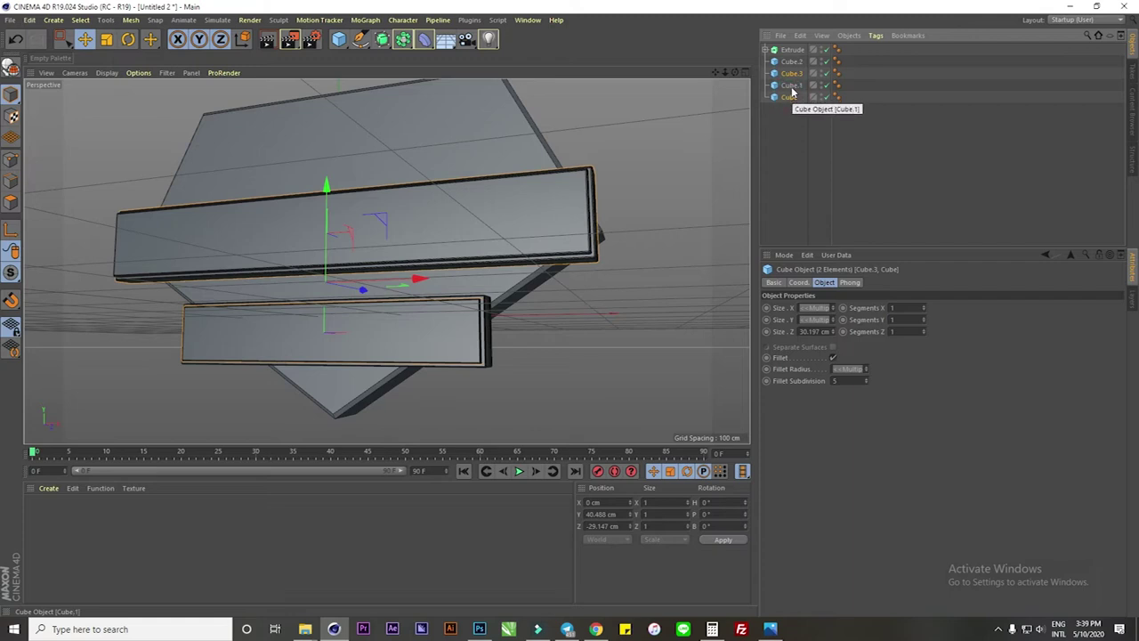
pyautogui.click(792, 87)
pyautogui.keyDown('shift'); pyautogui.click(792, 75); pyautogui.keyUp('shift')
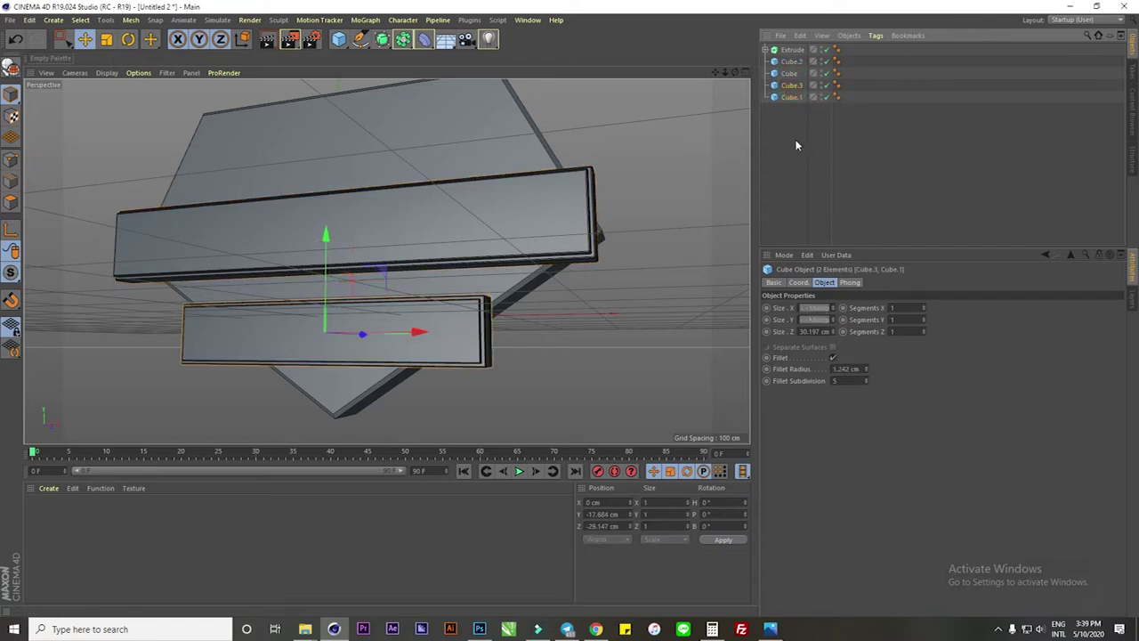
pyautogui.click(790, 73)
pyautogui.keyDown('shift'); pyautogui.click(792, 61); pyautogui.keyUp('shift')
pyautogui.keyDown('alt'); pyautogui.moveTo(436, 159); pyautogui.dragTo(548, 155); pyautogui.keyUp('alt')
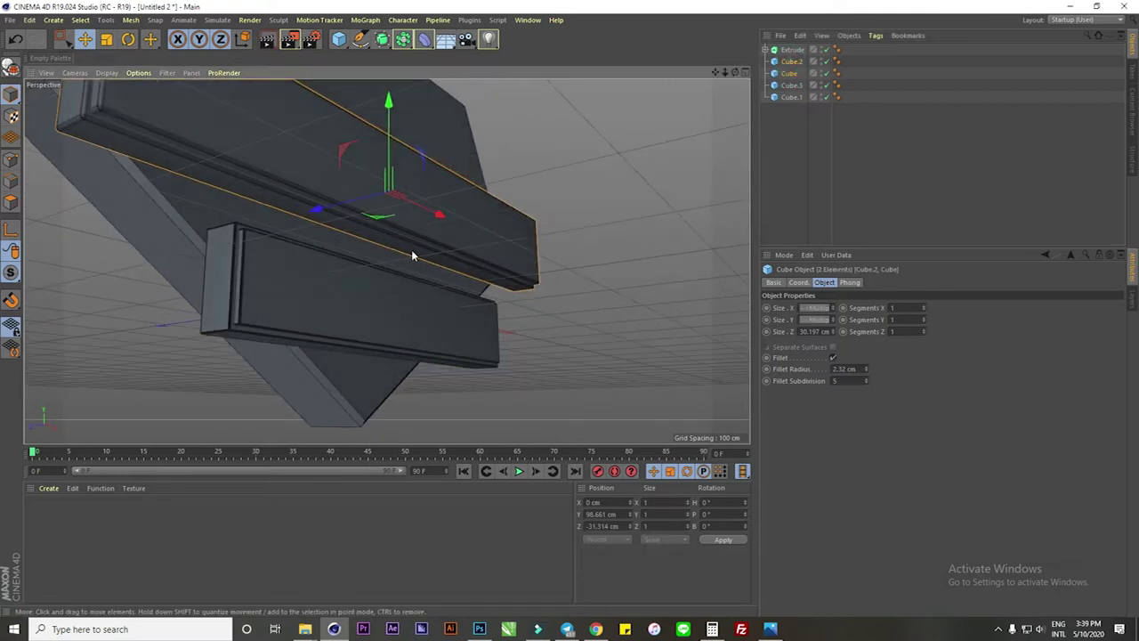
pyautogui.moveTo(309, 283)
pyautogui.keyDown('alt'); pyautogui.mouseDown()
pyautogui.moveTo(302, 252)
pyautogui.moveTo(356, 173)
pyautogui.moveTo(344, 148)
pyautogui.mouseUp(); pyautogui.keyUp('alt')
# - Add a MoText object in front of the shield and center-align it with Middle
pyautogui.click(363, 20)
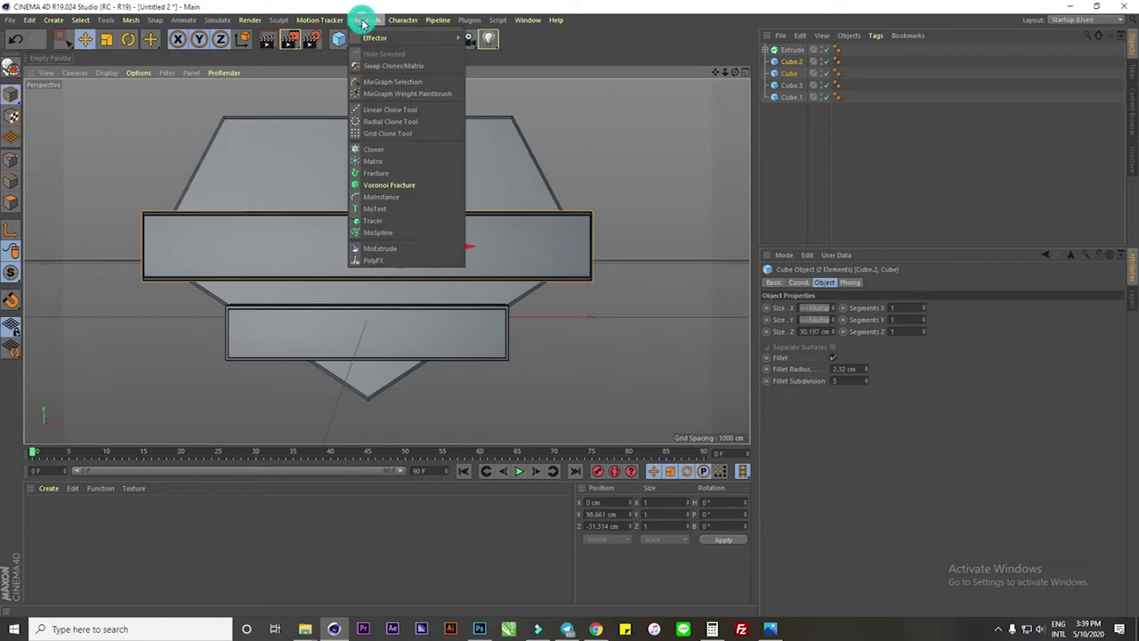
pyautogui.click(383, 208)
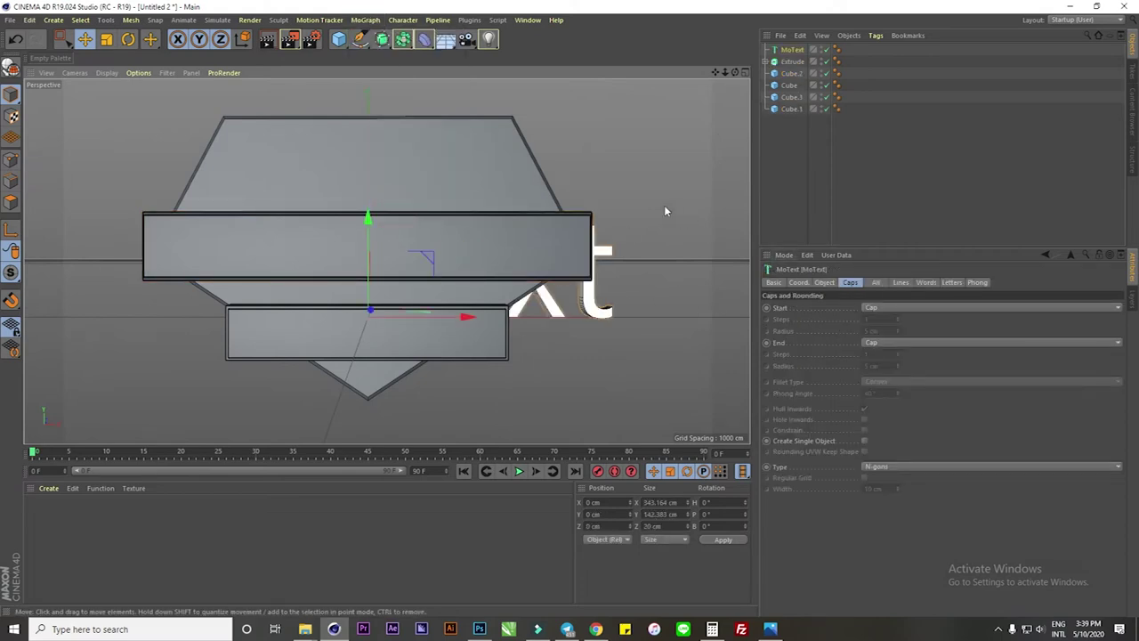
pyautogui.keyDown('alt'); pyautogui.moveTo(664, 211); pyautogui.dragTo(543, 254); pyautogui.keyUp('alt')
pyautogui.moveTo(477, 300); pyautogui.dragTo(409, 307)
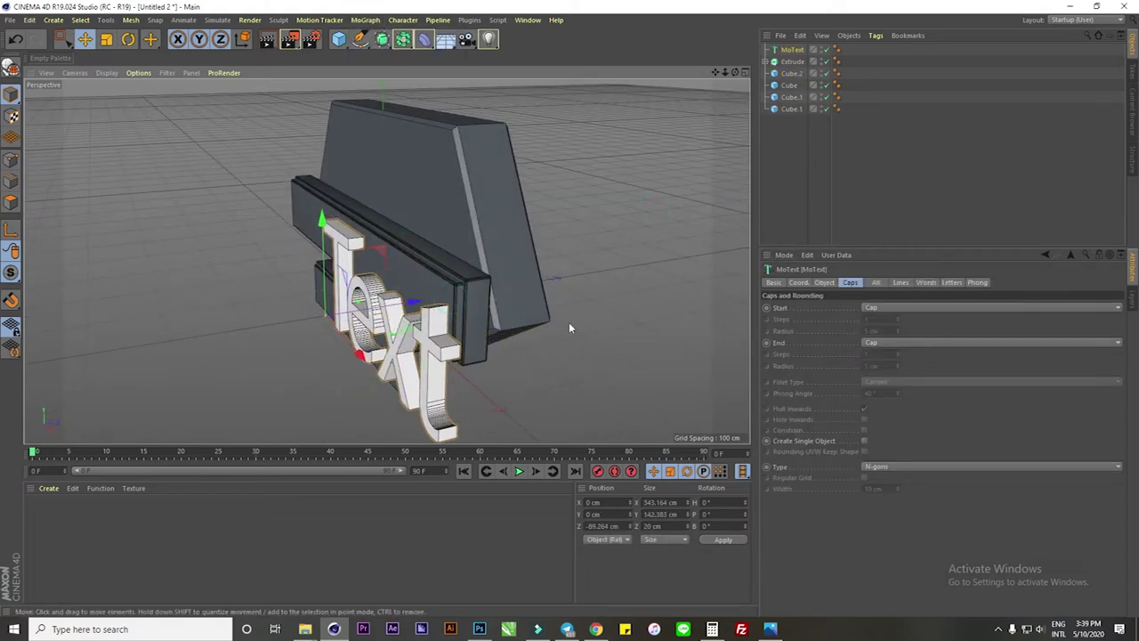
pyautogui.click(824, 282)
pyautogui.click(859, 399)
pyautogui.click(879, 426)
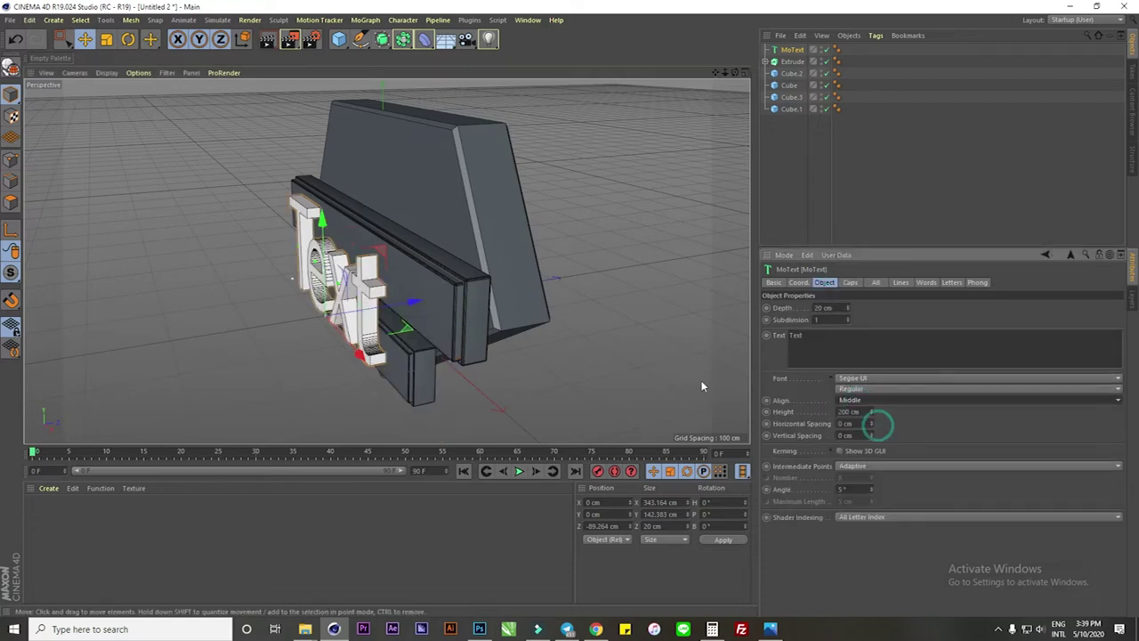
# - Set the MoText font to Bebas
pyautogui.click(876, 379)
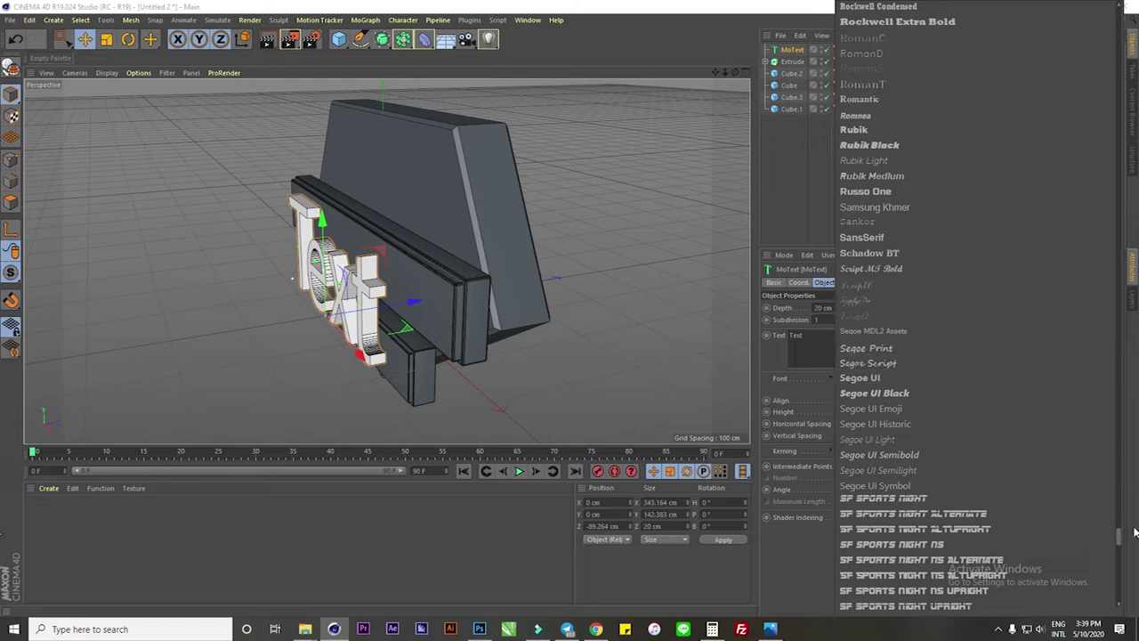
pyautogui.moveTo(1120, 543); pyautogui.dragTo(1120, 51)
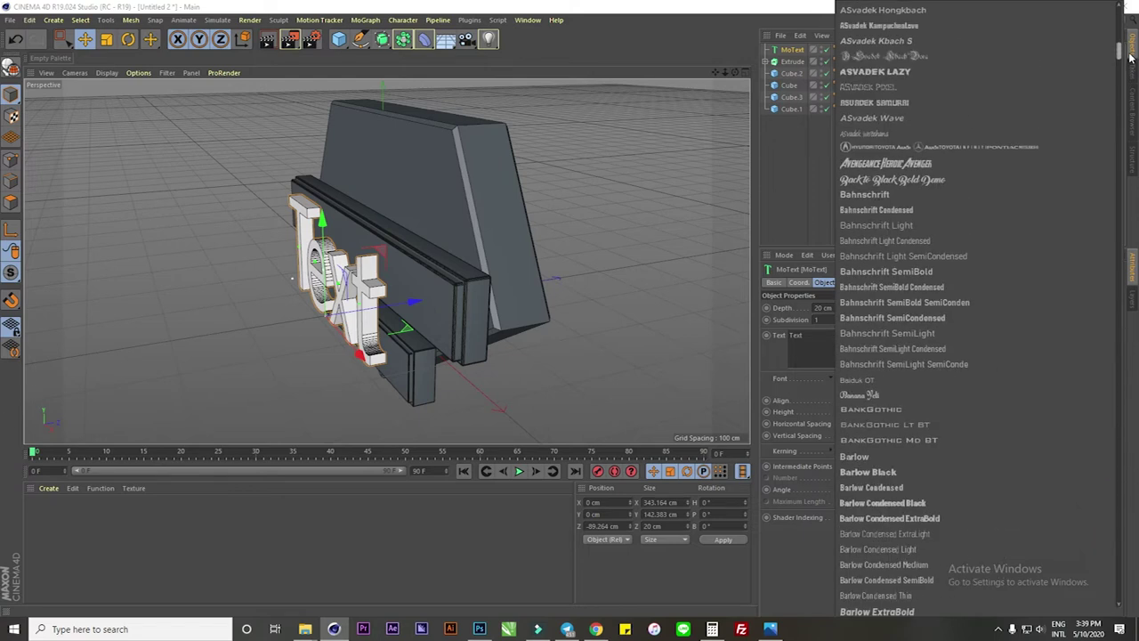
pyautogui.scroll(-5, 961, 364)
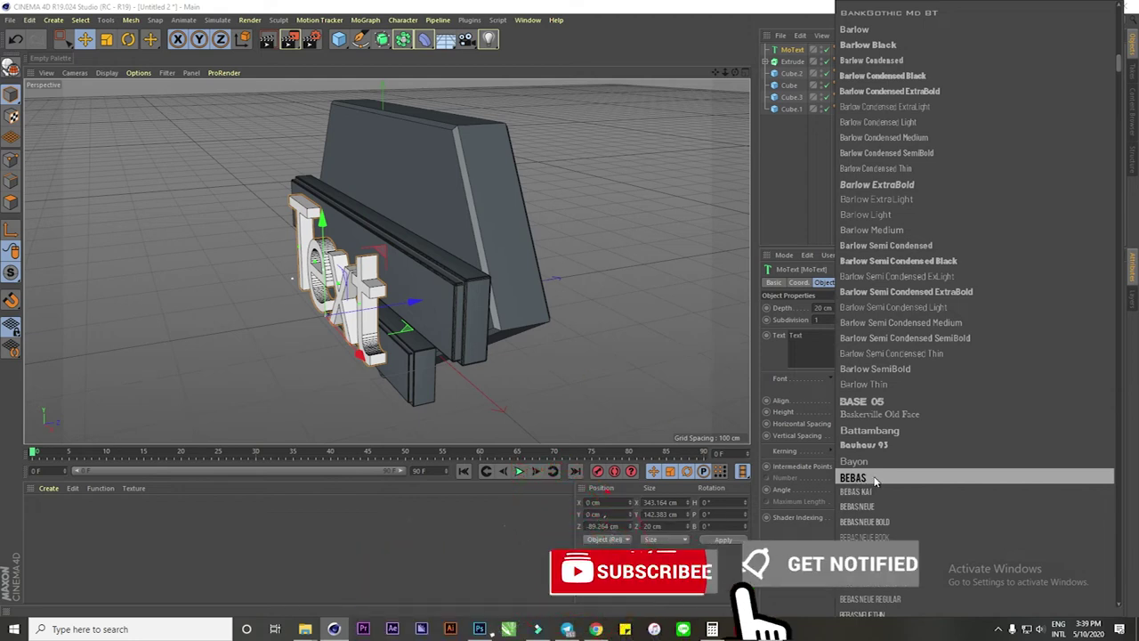
pyautogui.click(850, 478)
# - Scale the text down and raise it onto the shield's upper panel
pyautogui.moveTo(645, 409)
pyautogui.keyDown('alt'); pyautogui.mouseDown()
pyautogui.moveTo(458, 209)
pyautogui.moveTo(522, 185)
pyautogui.mouseUp(); pyautogui.keyUp('alt')
pyautogui.scroll(3, 546, 242)
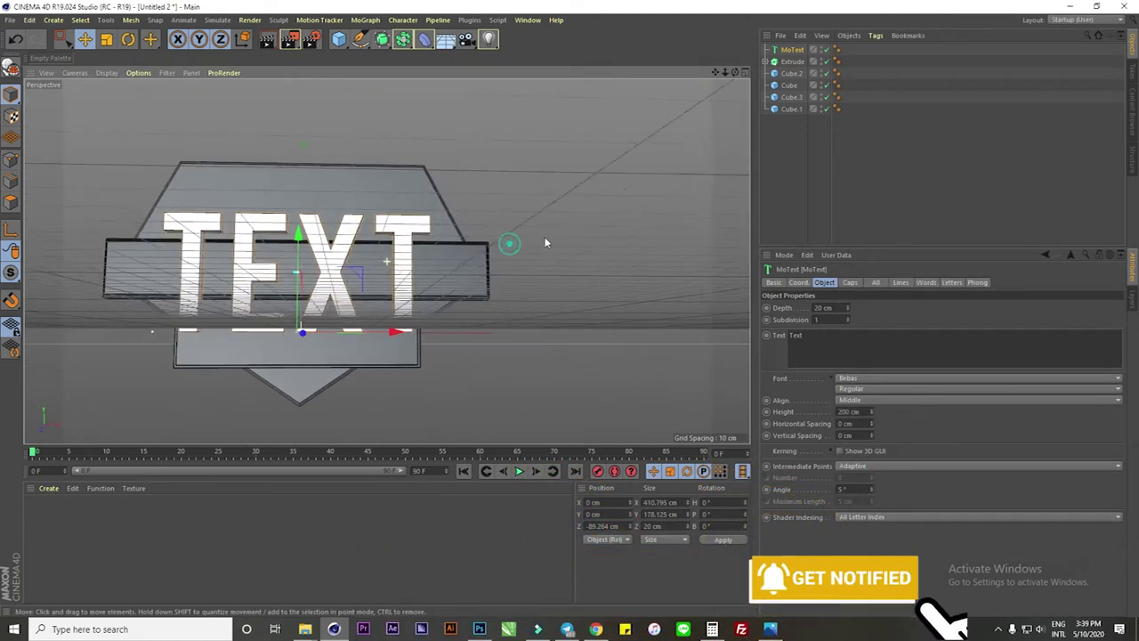
pyautogui.scroll(3, 401, 191)
pyautogui.click(106, 39)
pyautogui.moveTo(427, 205); pyautogui.dragTo(217, 281)
pyautogui.click(85, 44)
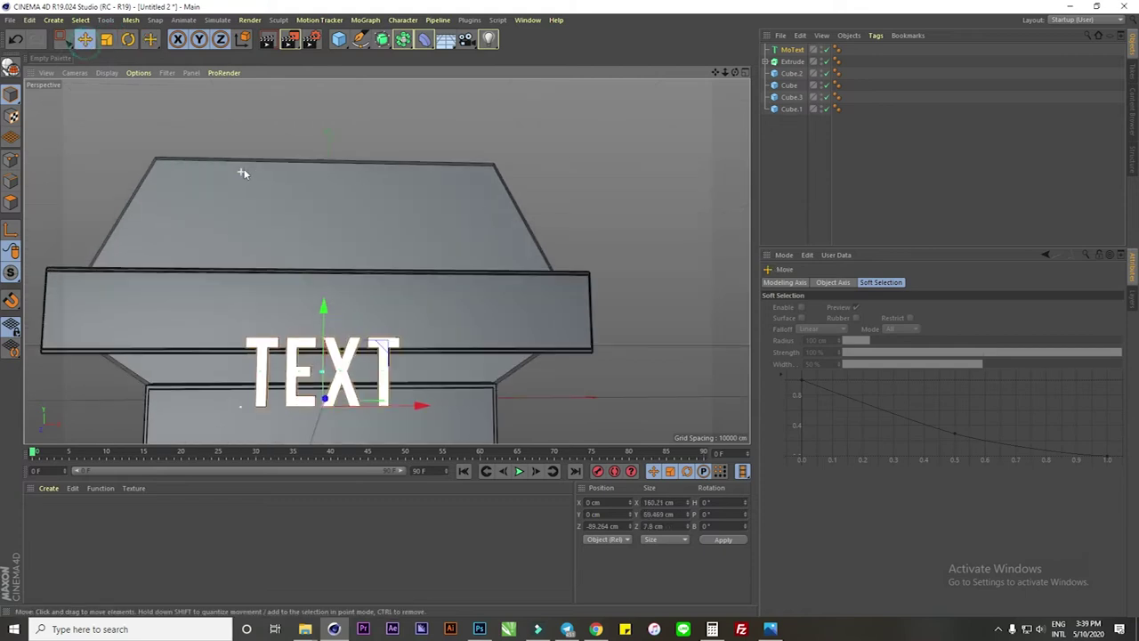
pyautogui.moveTo(326, 308); pyautogui.dragTo(329, 260)
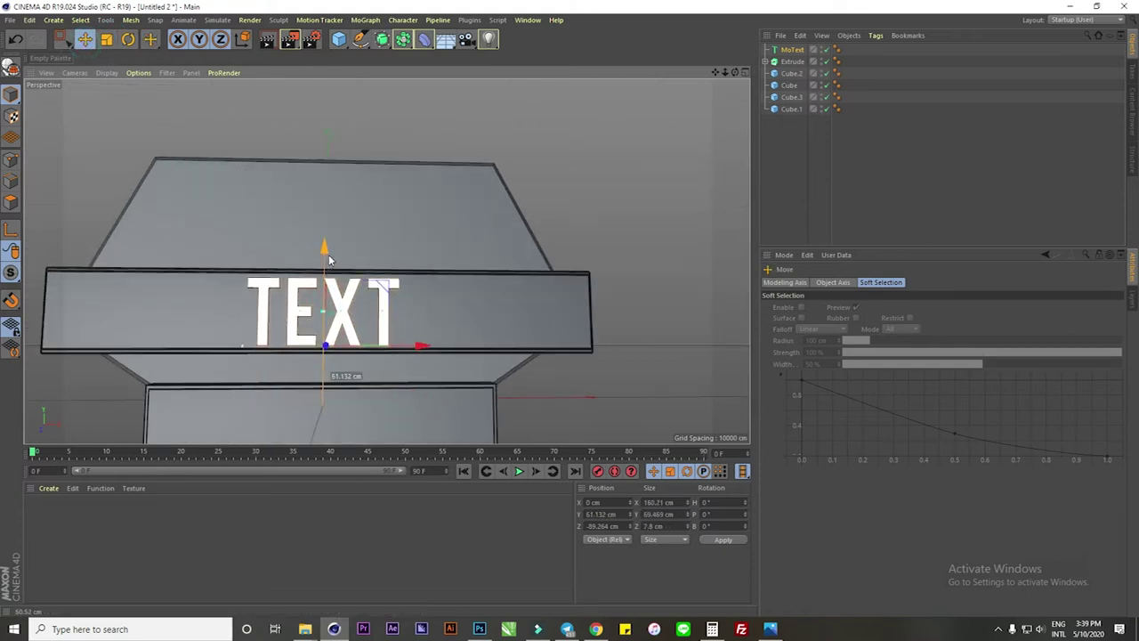
# - Replace the MoText wording 'Text' with SERVICE
pyautogui.click(788, 50)
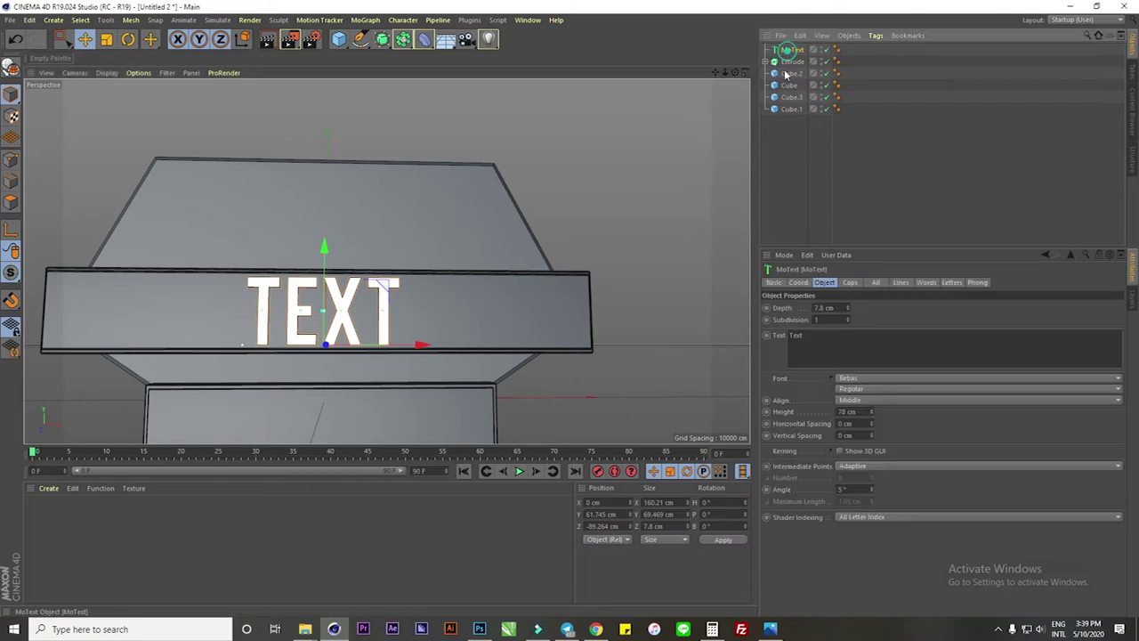
pyautogui.doubleClick(824, 341)
pyautogui.write('SEP')
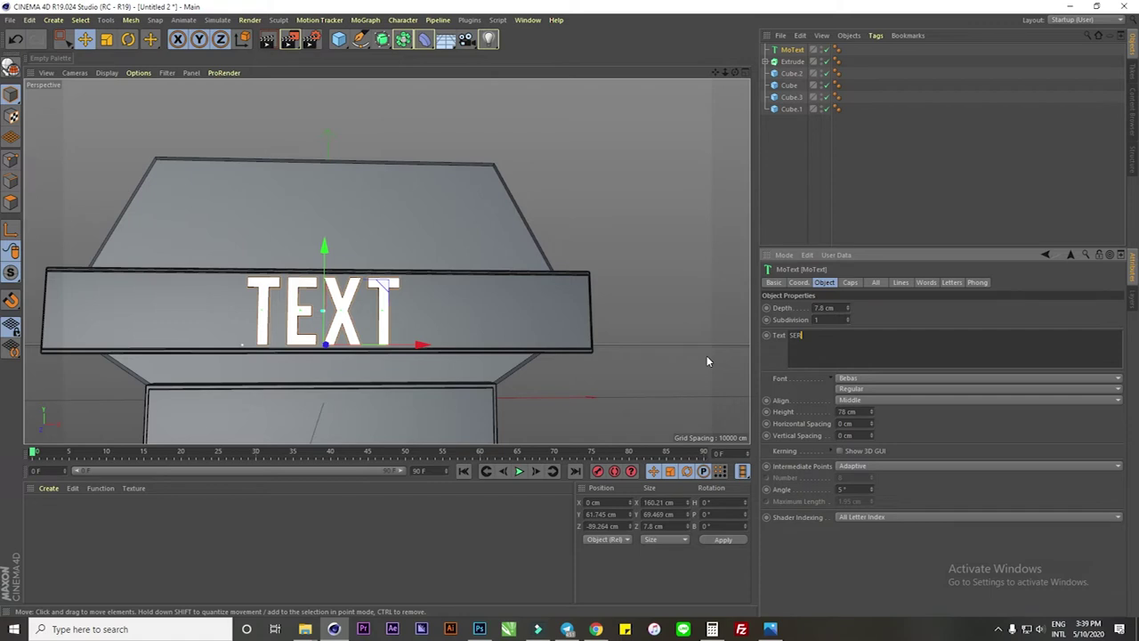
pyautogui.write('VICE')
pyautogui.click(837, 314)
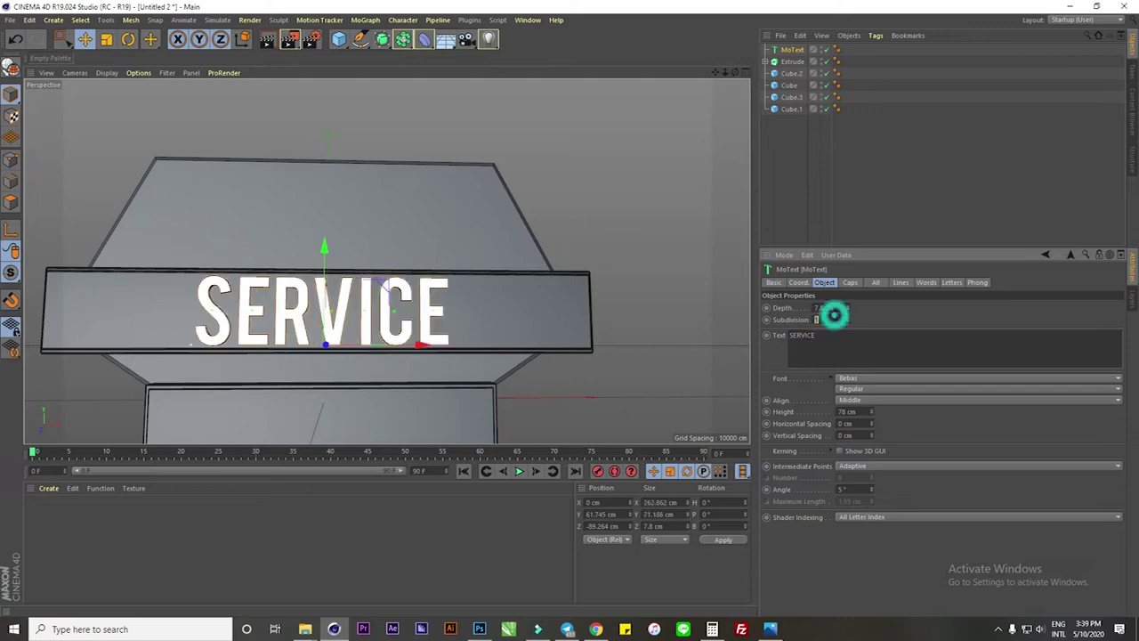
pyautogui.scroll(1, 300, 313)
pyautogui.keyDown('alt'); pyautogui.moveTo(385, 318); pyautogui.dragTo(376, 318); pyautogui.keyUp('alt')
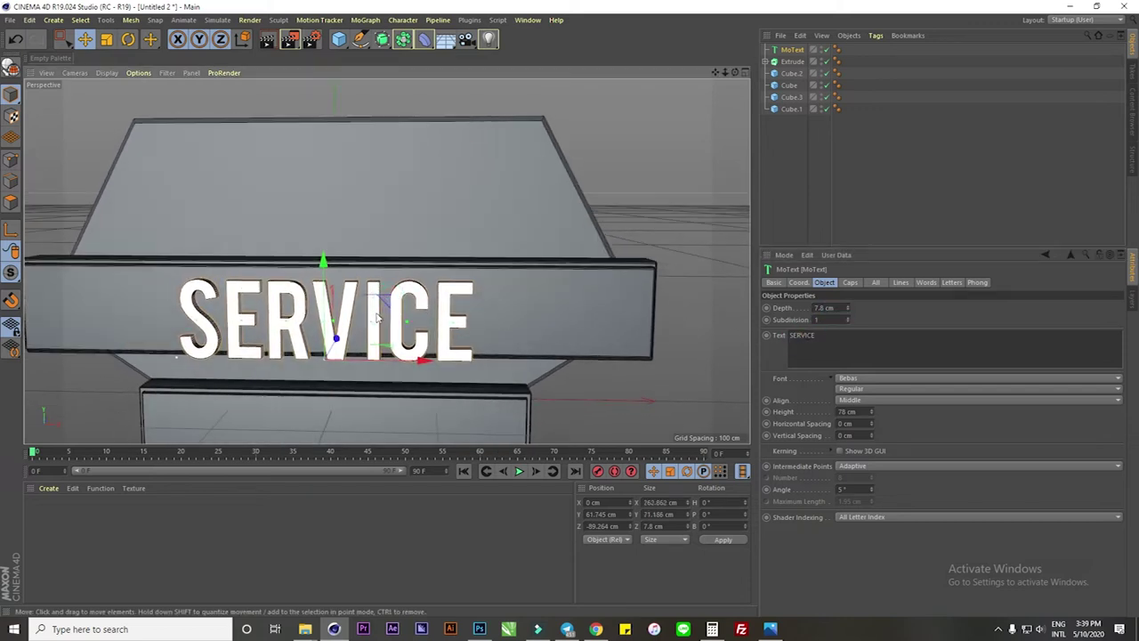
# - Shrink the SERVICE text and raise it higher on the upper panel
pyautogui.press('t')
pyautogui.moveTo(344, 130)
pyautogui.mouseDown()
pyautogui.moveTo(268, 162)
pyautogui.moveTo(178, 116)
pyautogui.mouseUp()
pyautogui.click(85, 39)
pyautogui.moveTo(323, 262)
pyautogui.mouseDown()
pyautogui.moveTo(323, 251)
pyautogui.moveTo(397, 264)
pyautogui.moveTo(470, 216)
pyautogui.moveTo(347, 237)
pyautogui.mouseUp()
# - Increase Horizontal Spacing to 11 cm and lower the text slightly on the panel
pyautogui.click(793, 51)
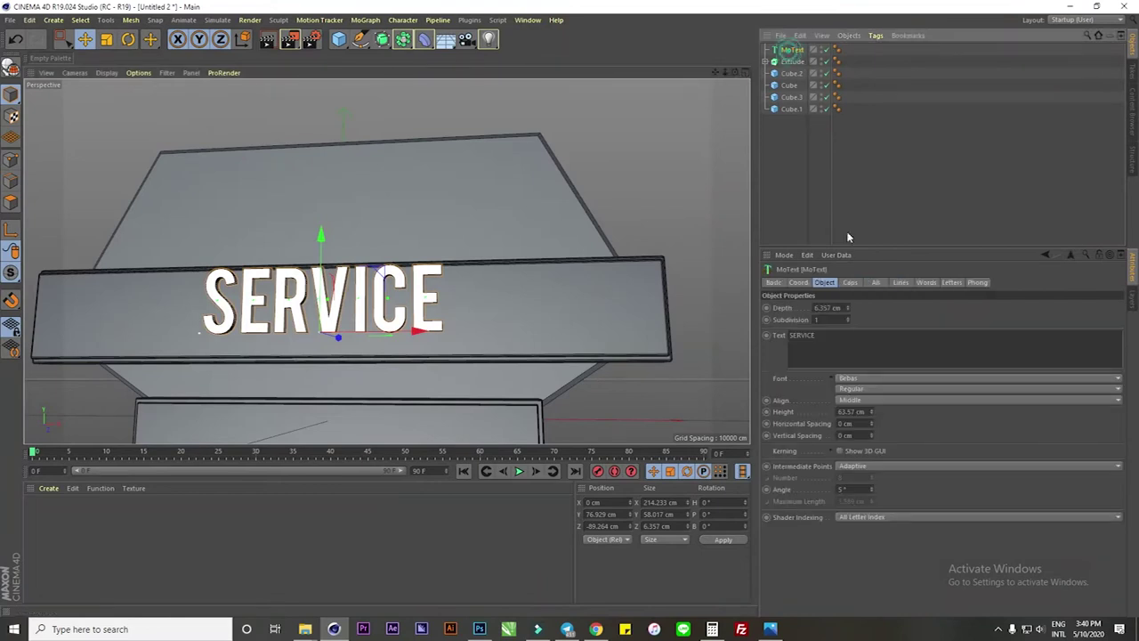
pyautogui.moveTo(870, 426)
pyautogui.mouseDown()
pyautogui.moveTo(899, 425)
pyautogui.moveTo(880, 426)
pyautogui.mouseUp()
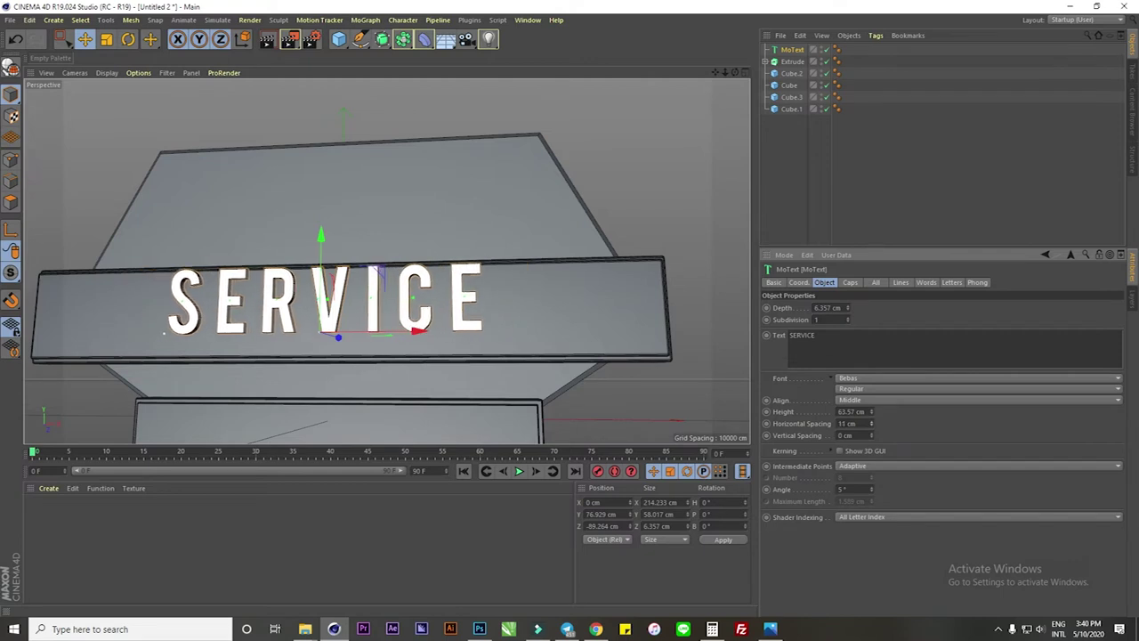
pyautogui.scroll(2, 618, 292)
pyautogui.moveTo(323, 250); pyautogui.dragTo(314, 306)
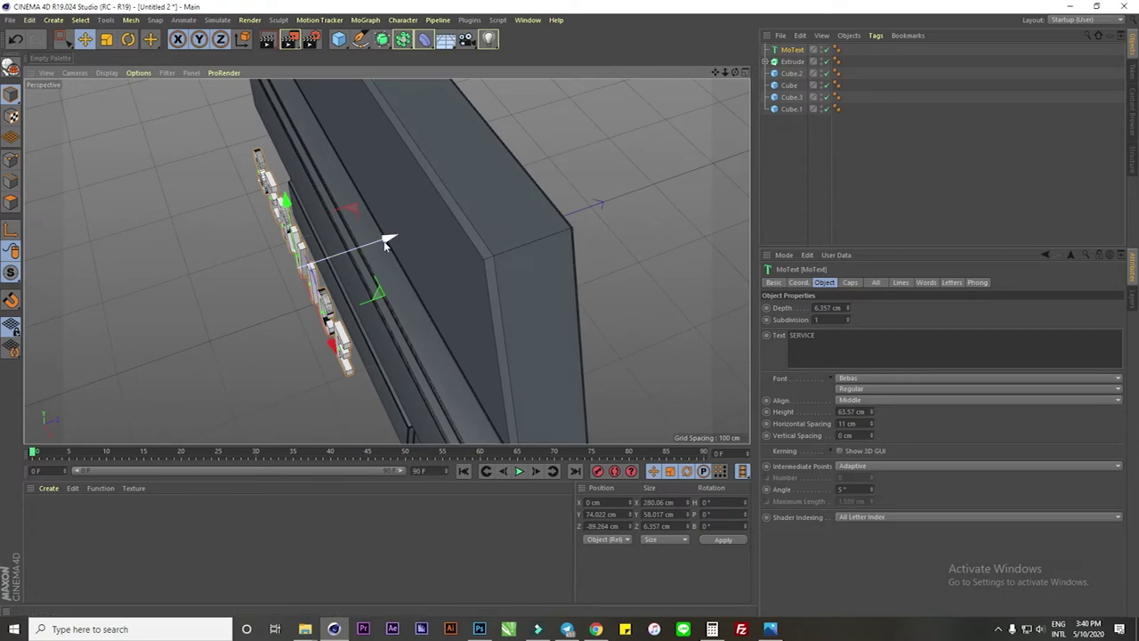
# - Give the letters a 30 cm depth and push the text back against the board
pyautogui.moveTo(385, 242); pyautogui.dragTo(408, 233)
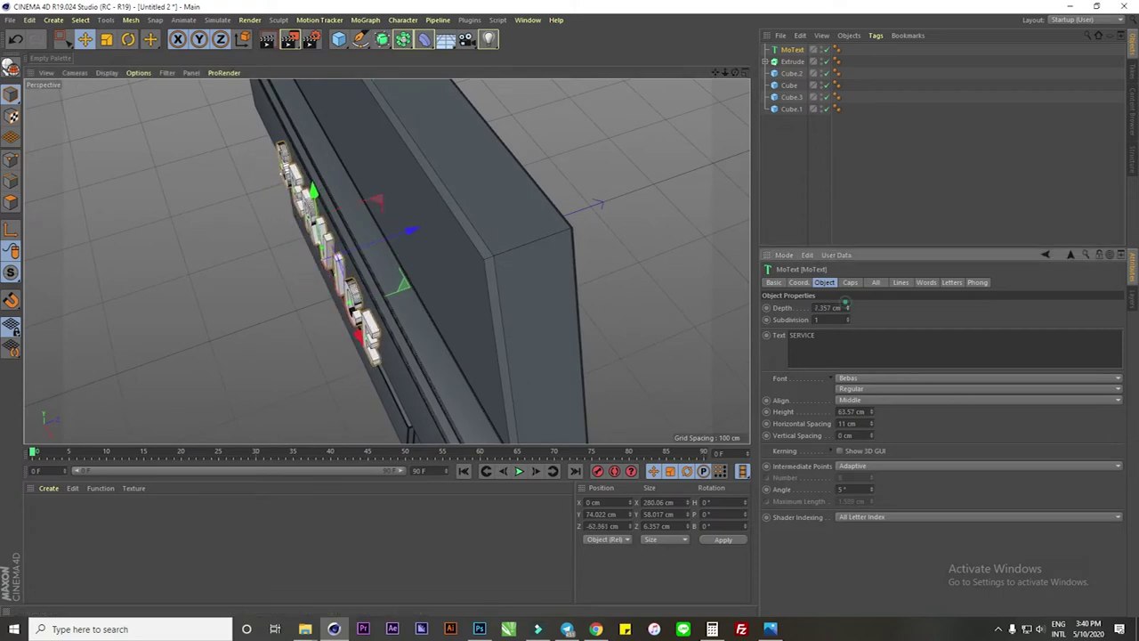
pyautogui.moveTo(845, 305); pyautogui.dragTo(848, 305)
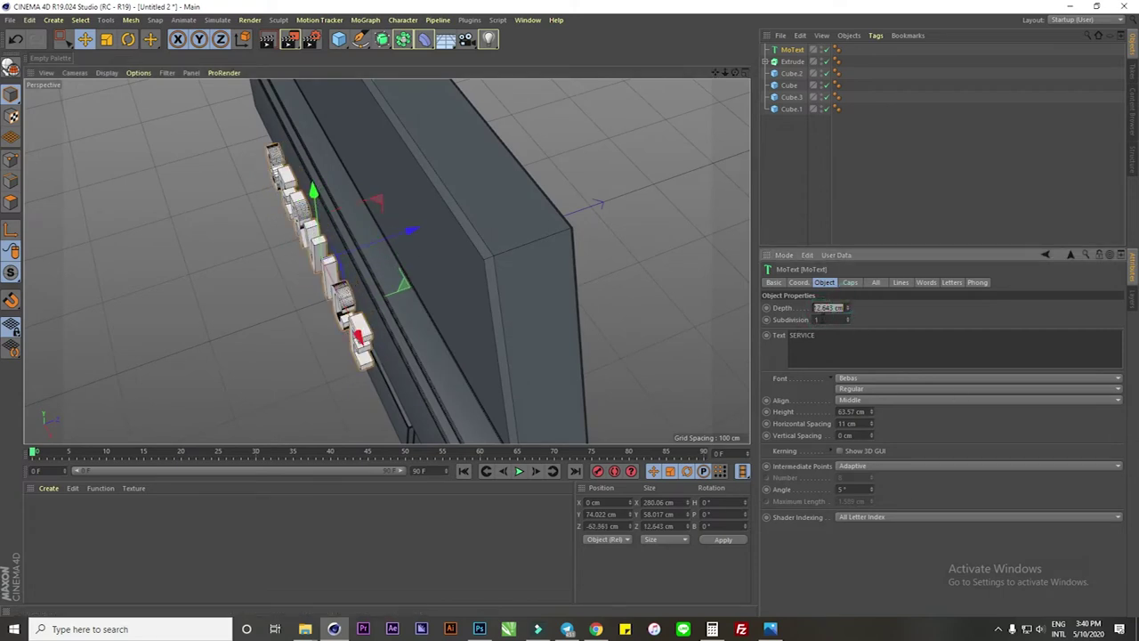
pyautogui.write('30')
pyautogui.press('Return')
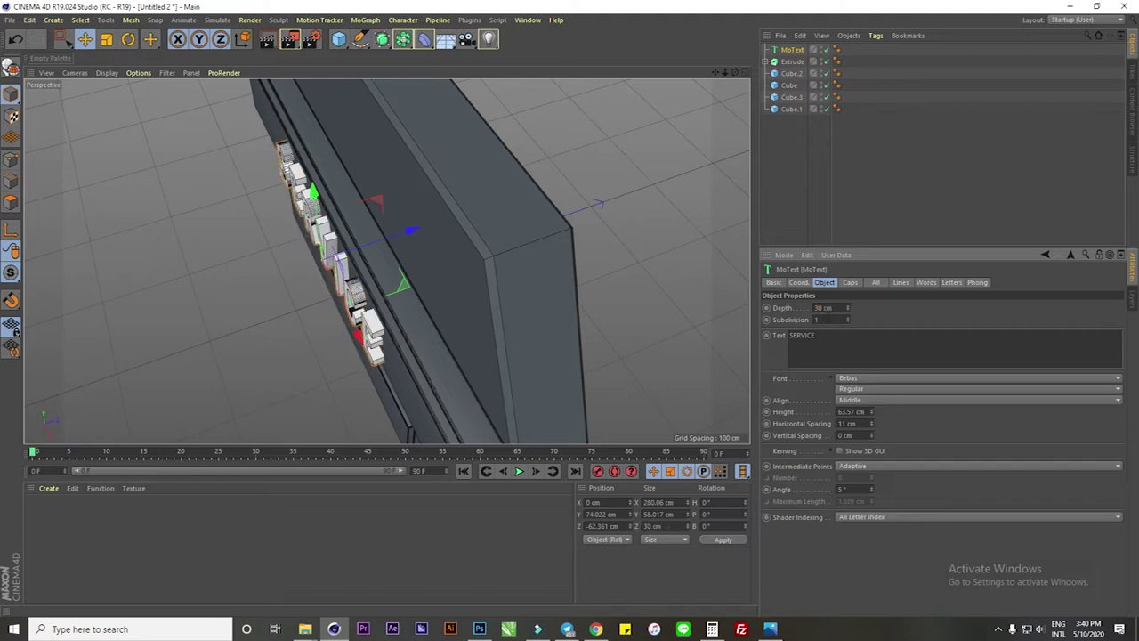
pyautogui.moveTo(407, 233)
pyautogui.mouseDown()
pyautogui.moveTo(378, 253)
pyautogui.moveTo(418, 234)
pyautogui.mouseUp()
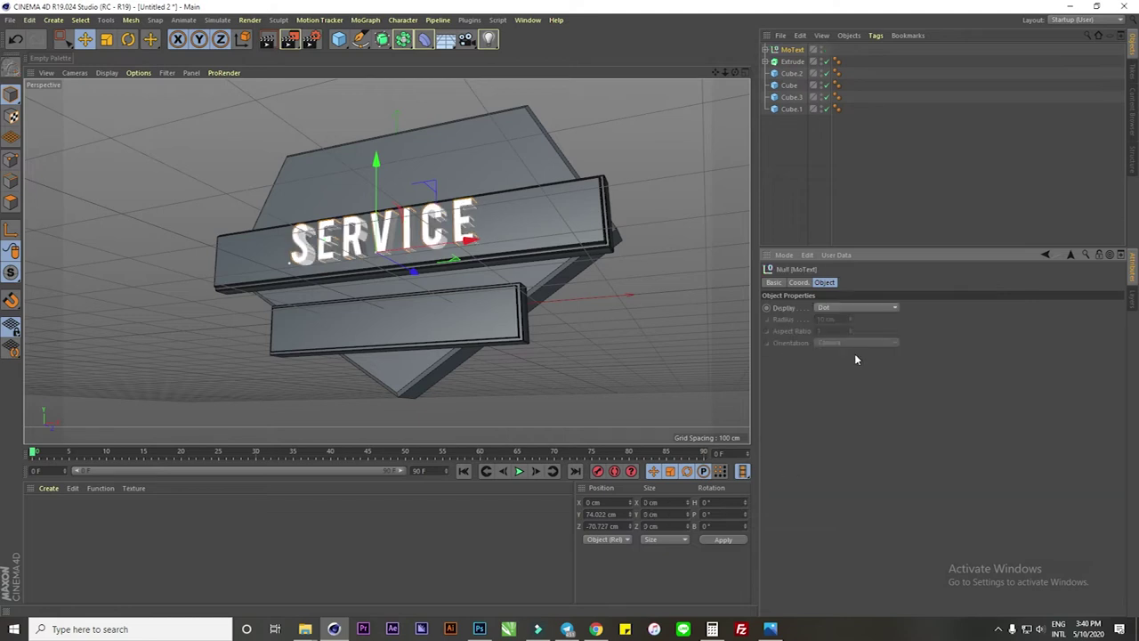
pyautogui.click(766, 50)
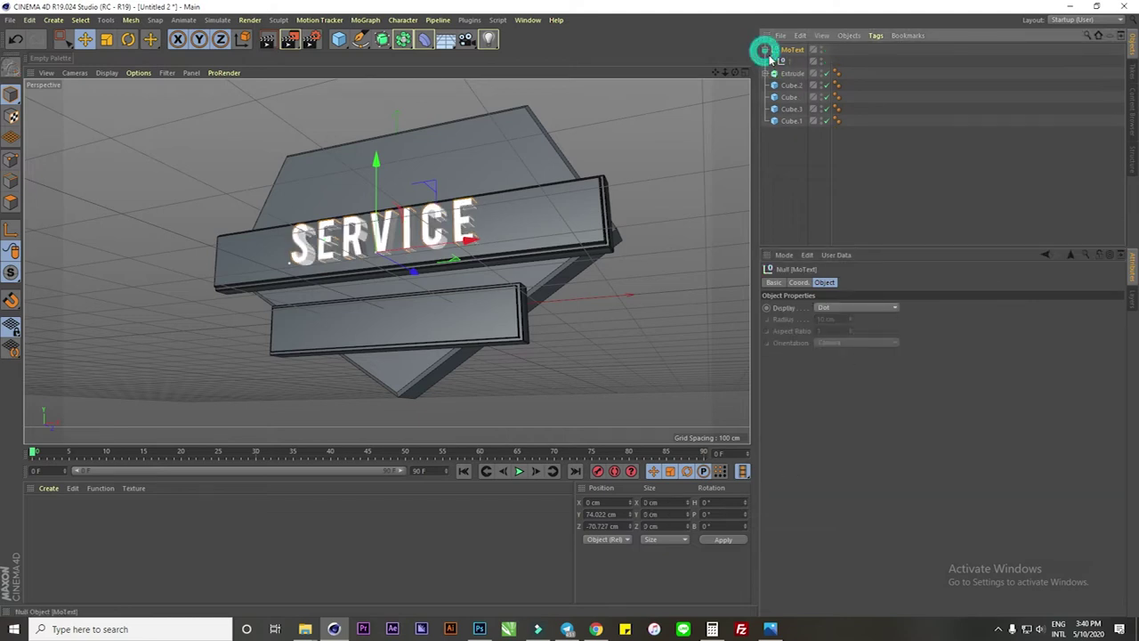
pyautogui.hotkey('ctrl', 'z')
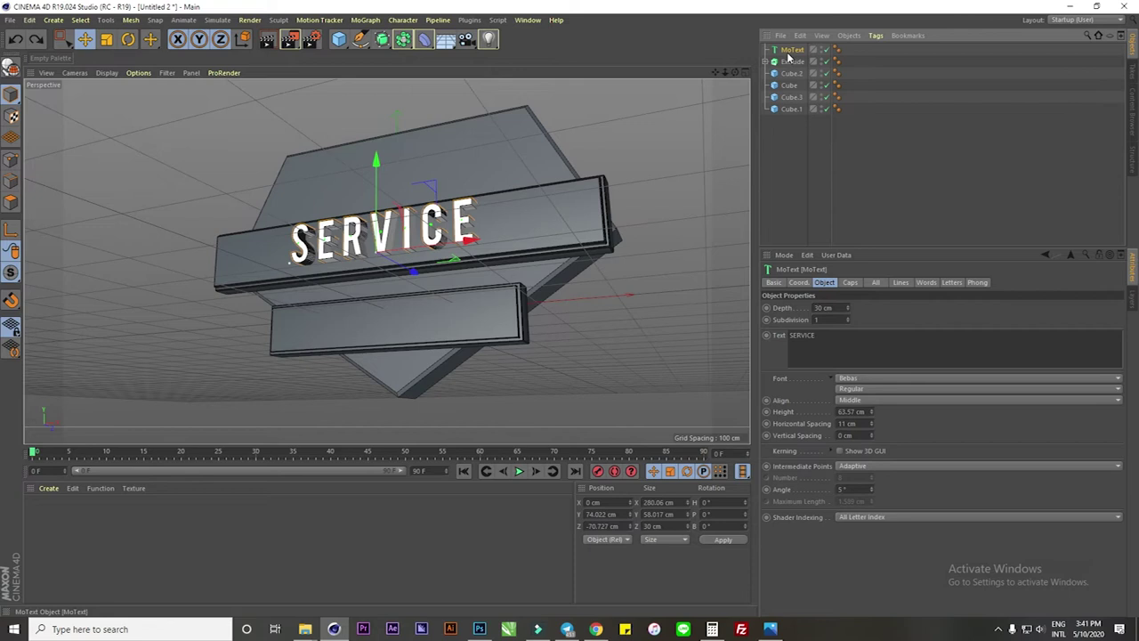
# - Add the second word and fix the misspelled letter so the text reads SERVICE CENTER
pyautogui.click(835, 336)
pyautogui.write('CONTER')
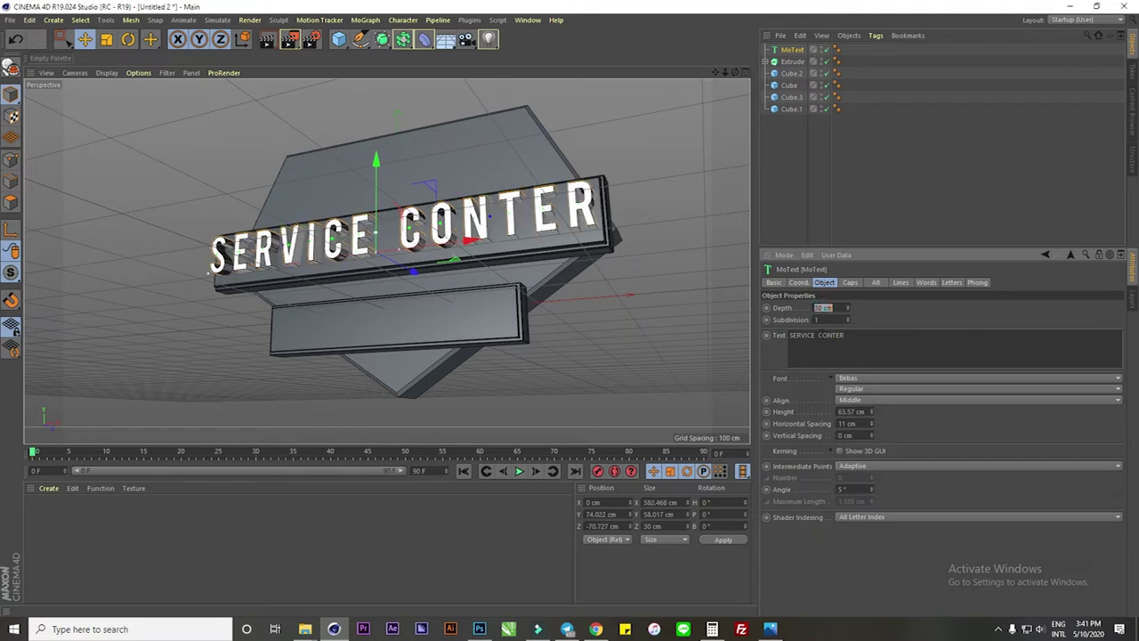
pyautogui.click(817, 334)
pyautogui.moveTo(391, 232)
pyautogui.keyDown('alt'); pyautogui.mouseDown()
pyautogui.moveTo(411, 197)
pyautogui.moveTo(488, 237)
pyautogui.mouseUp(); pyautogui.keyUp('alt')
pyautogui.scroll(3, 411, 197)
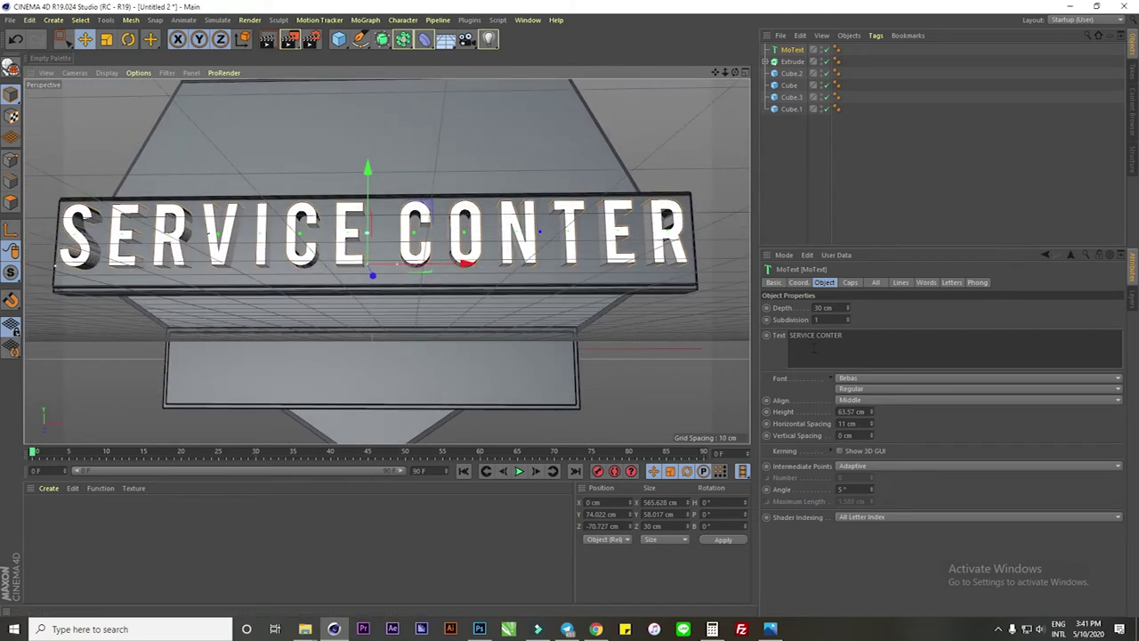
pyautogui.click(818, 334)
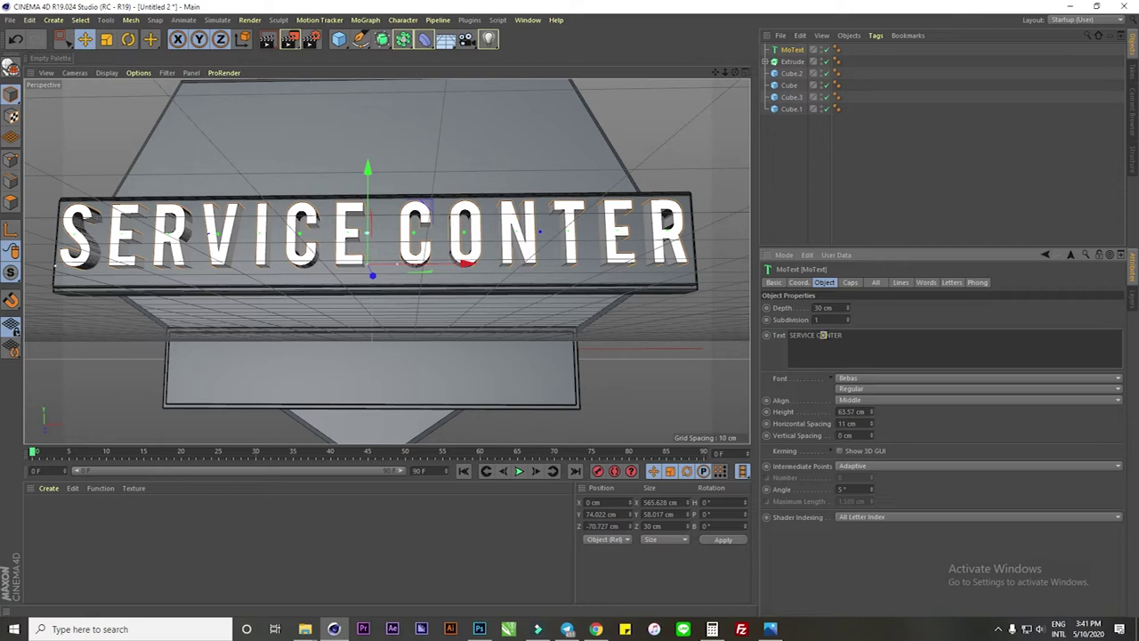
pyautogui.write('E')
# - Reduce the letter depth to 15 cm and press the text against the upper panel
pyautogui.keyDown('alt'); pyautogui.moveTo(522, 264); pyautogui.dragTo(552, 271); pyautogui.keyUp('alt')
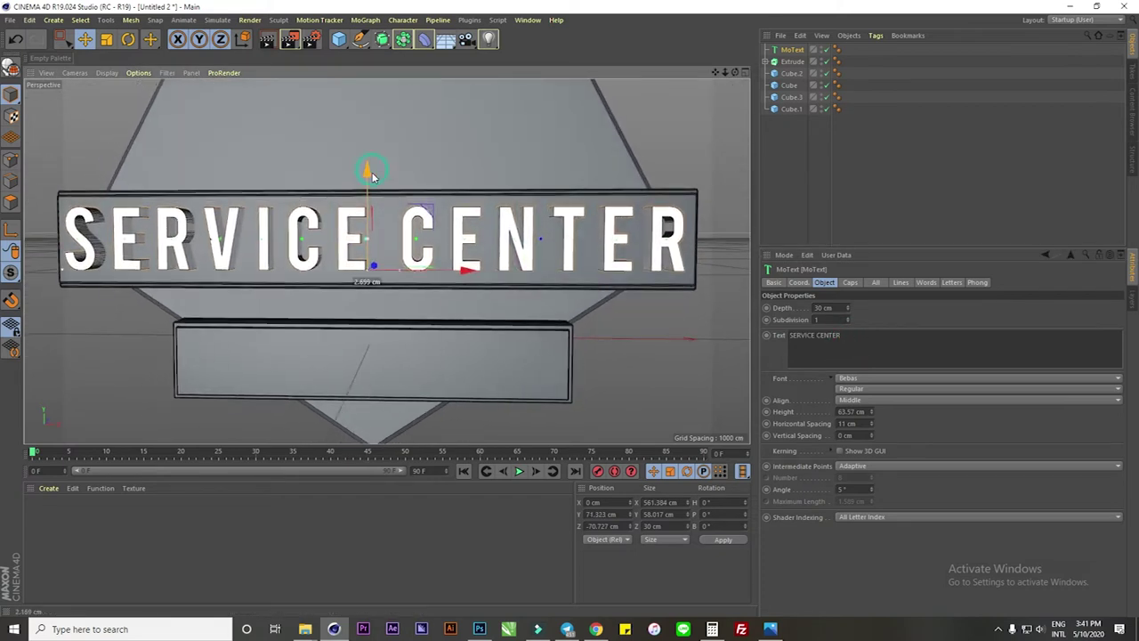
pyautogui.moveTo(374, 182)
pyautogui.keyDown('alt'); pyautogui.mouseDown()
pyautogui.moveTo(496, 212)
pyautogui.moveTo(326, 269)
pyautogui.moveTo(482, 275)
pyautogui.mouseUp(); pyautogui.keyUp('alt')
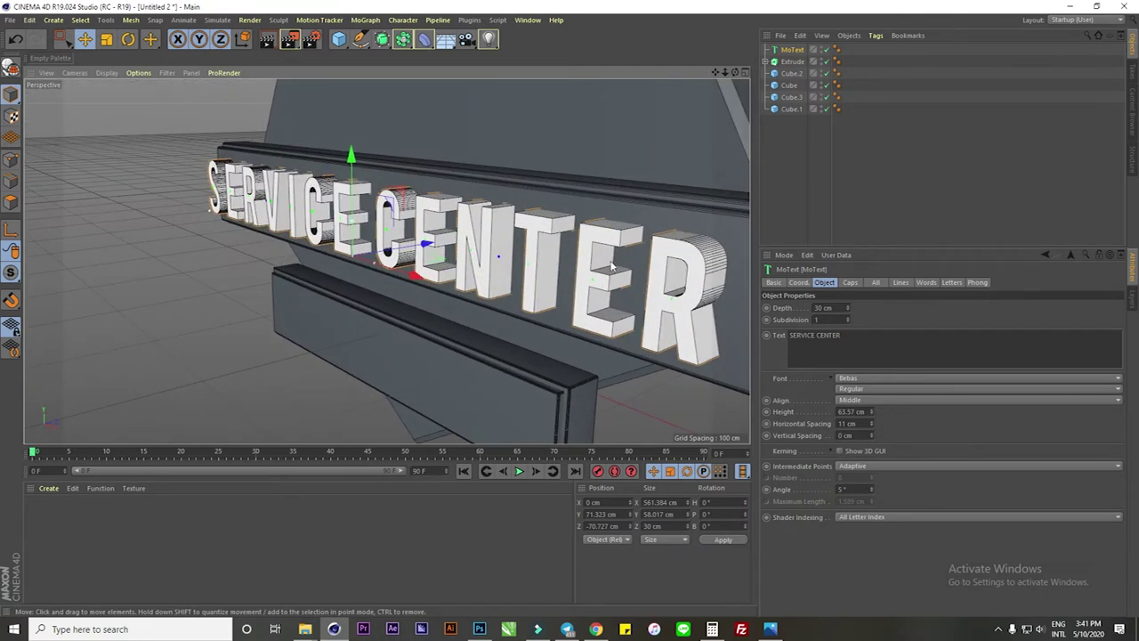
pyautogui.keyDown('alt'); pyautogui.moveTo(612, 267); pyautogui.dragTo(639, 327); pyautogui.keyUp('alt')
pyautogui.click(836, 307)
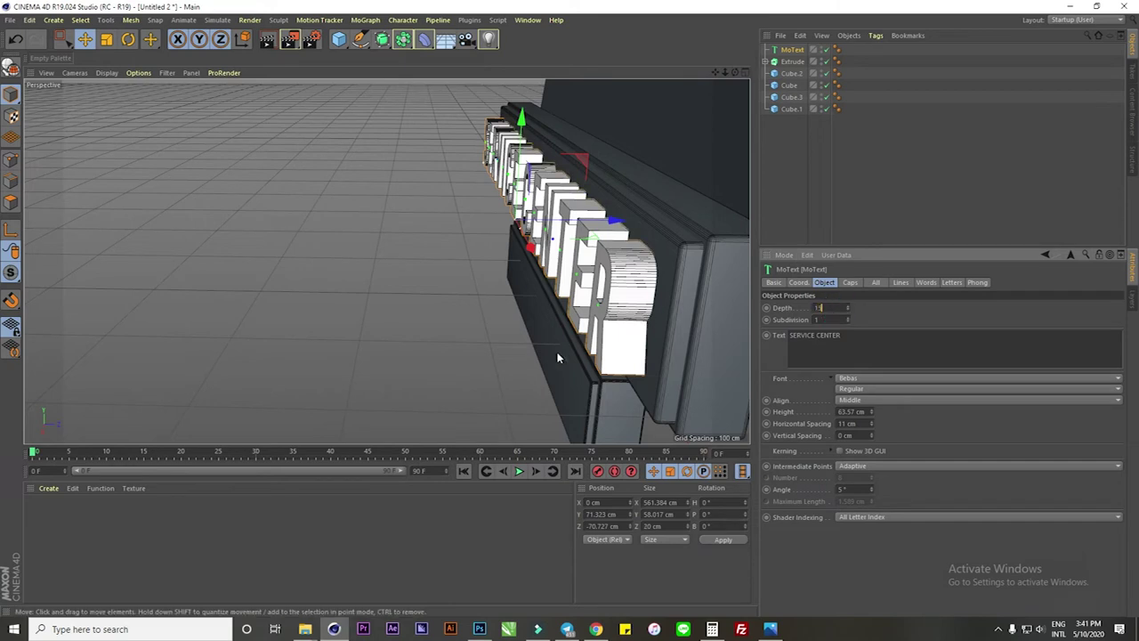
pyautogui.press('Return')
pyautogui.moveTo(614, 221); pyautogui.dragTo(389, 162)
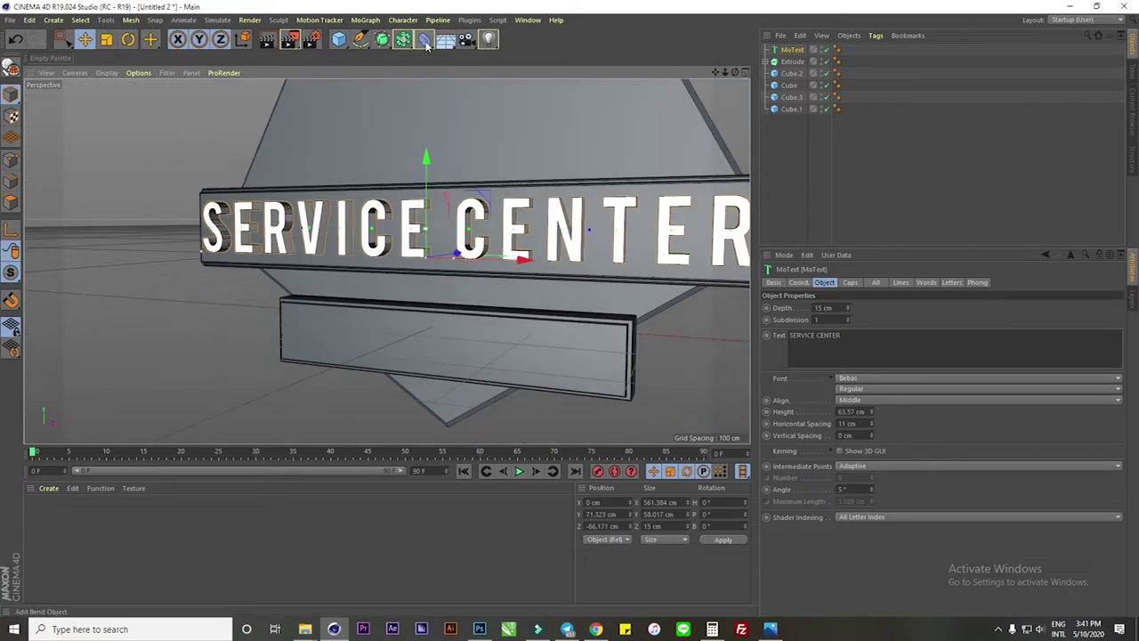
# - Add an FFD deformer under the text, fit it to the text, and set 2 grid points along X
pyautogui.click(426, 45)
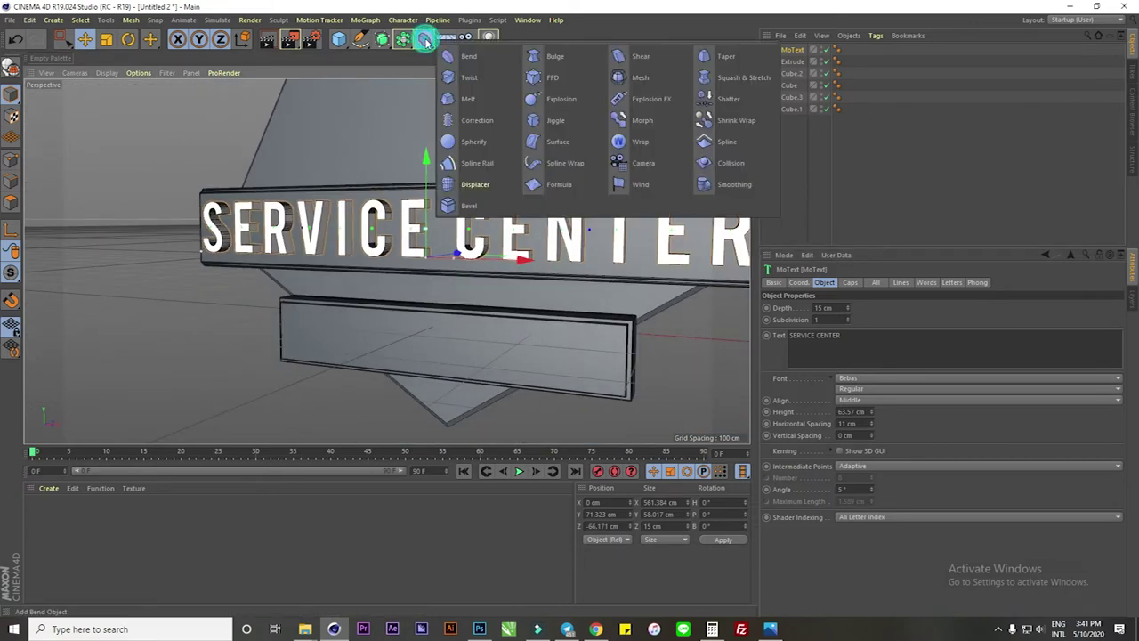
pyautogui.click(552, 80)
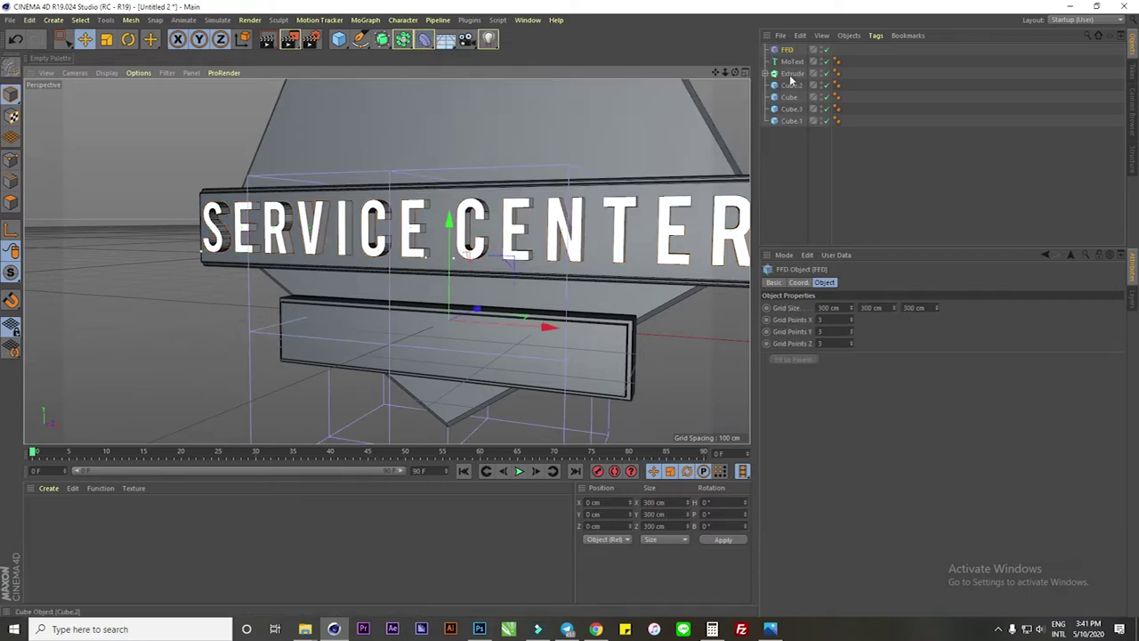
pyautogui.moveTo(788, 52); pyautogui.dragTo(790, 64)
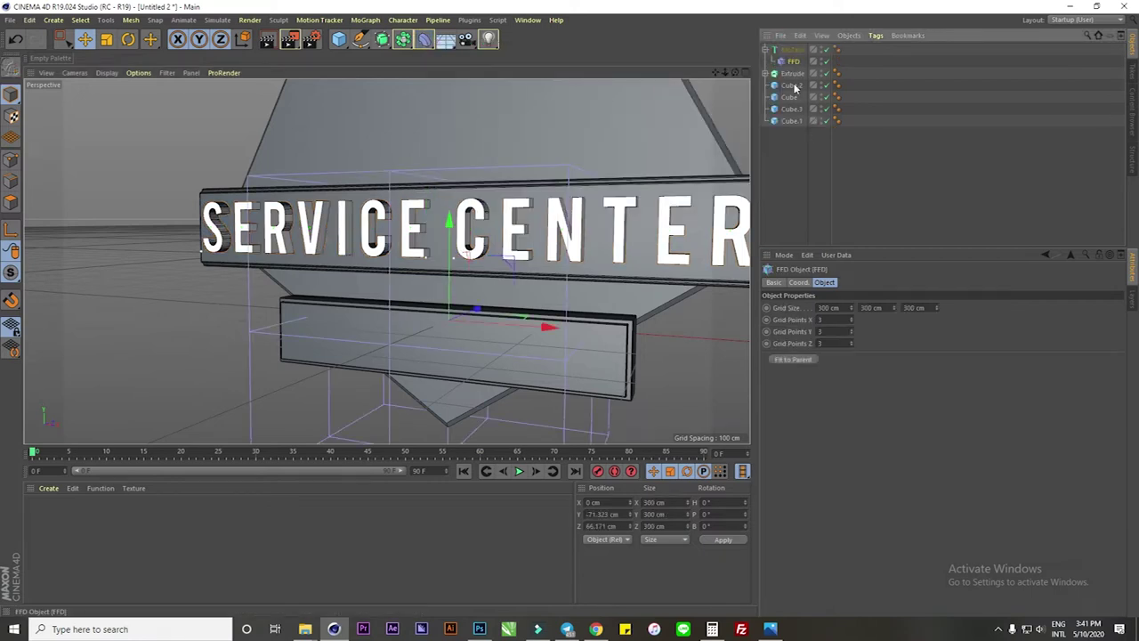
pyautogui.click(808, 359)
pyautogui.click(851, 346)
pyautogui.click(822, 320)
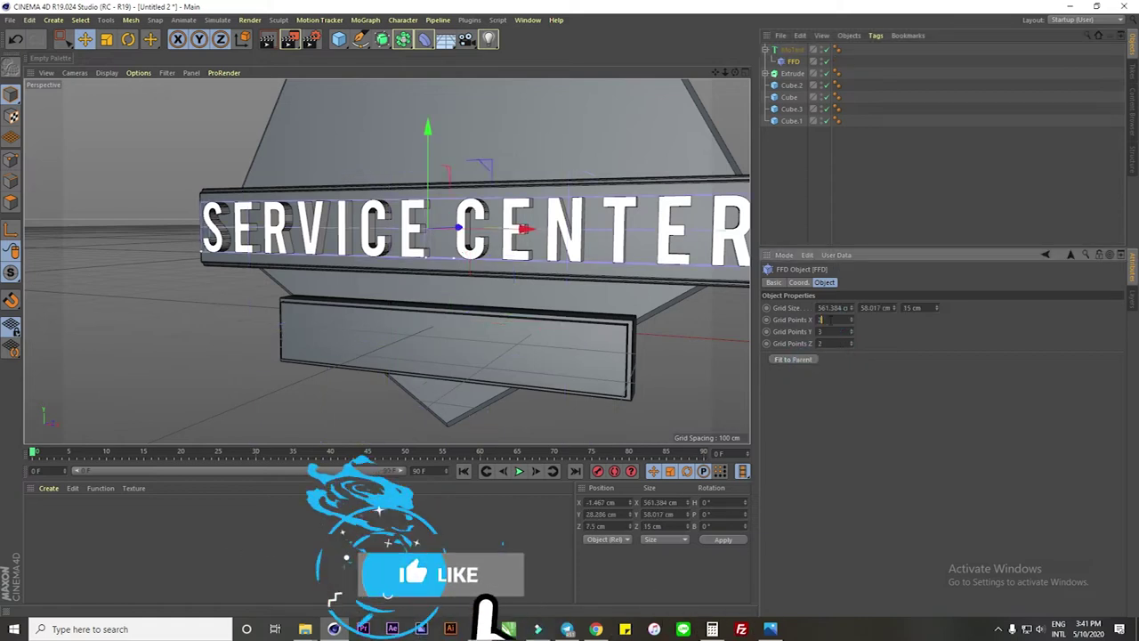
pyautogui.write('2')
pyautogui.press('Return')
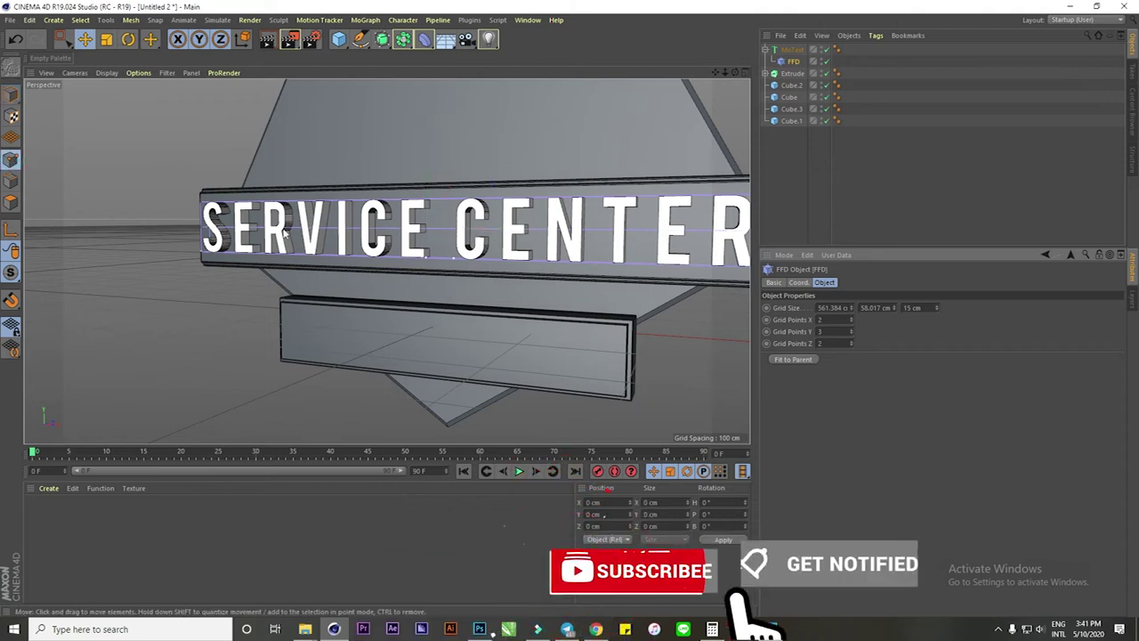
# - Test-bend the text by moving FFD cage points, then undo the bend
pyautogui.click(197, 224)
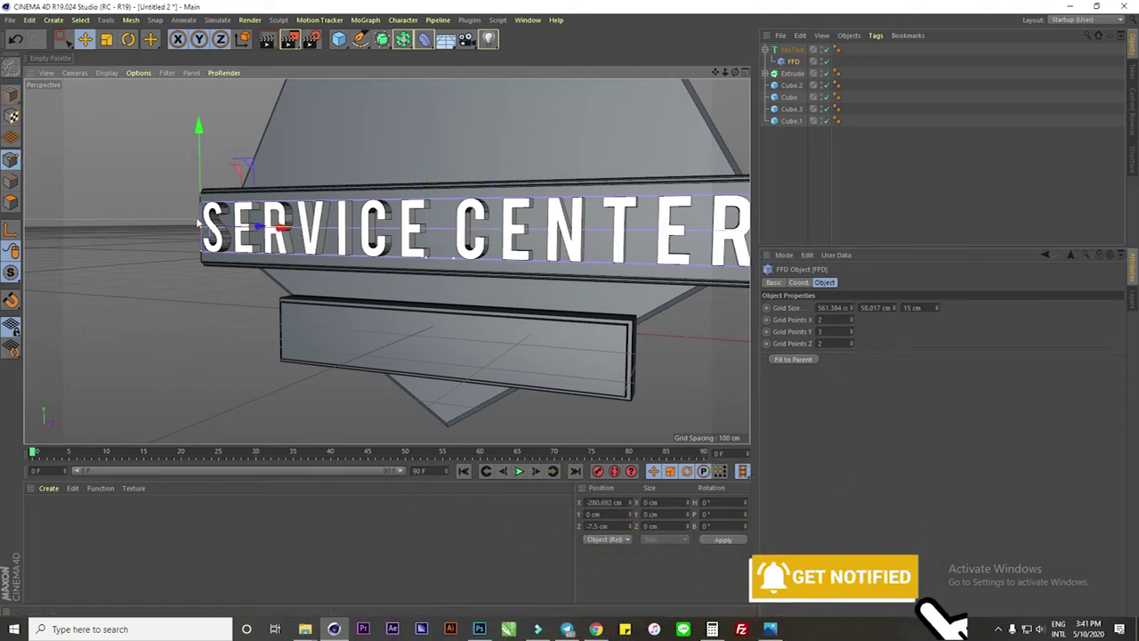
pyautogui.scroll(-2, 198, 225)
pyautogui.keyDown('shift'); pyautogui.click(613, 229); pyautogui.keyUp('shift')
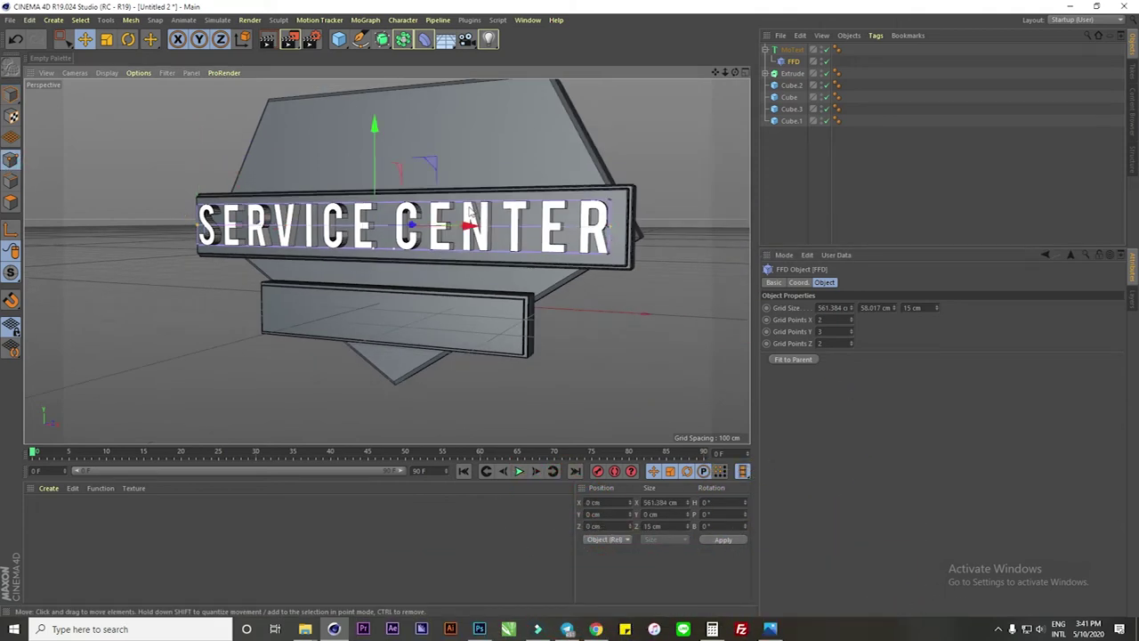
pyautogui.keyDown('alt'); pyautogui.moveTo(470, 213); pyautogui.dragTo(419, 249); pyautogui.keyUp('alt')
pyautogui.moveTo(449, 194)
pyautogui.mouseDown()
pyautogui.moveTo(452, 183)
pyautogui.moveTo(445, 193)
pyautogui.moveTo(609, 276)
pyautogui.mouseUp()
pyautogui.hotkey('ctrl', 'z')
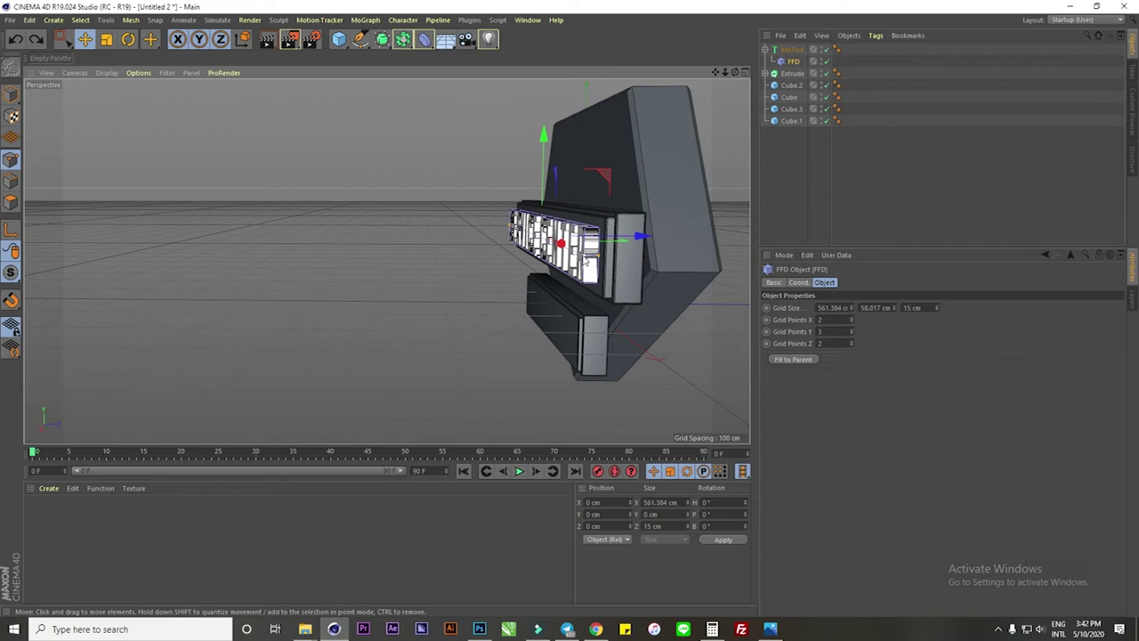
pyautogui.click(584, 257)
pyautogui.keyDown('alt'); pyautogui.moveTo(512, 230); pyautogui.dragTo(658, 198); pyautogui.keyUp('alt')
# - Raise the FFD grid height slightly, giving a 576.384 × 67.017 × 15 cm cage
pyautogui.hotkey('ctrl', 'a')
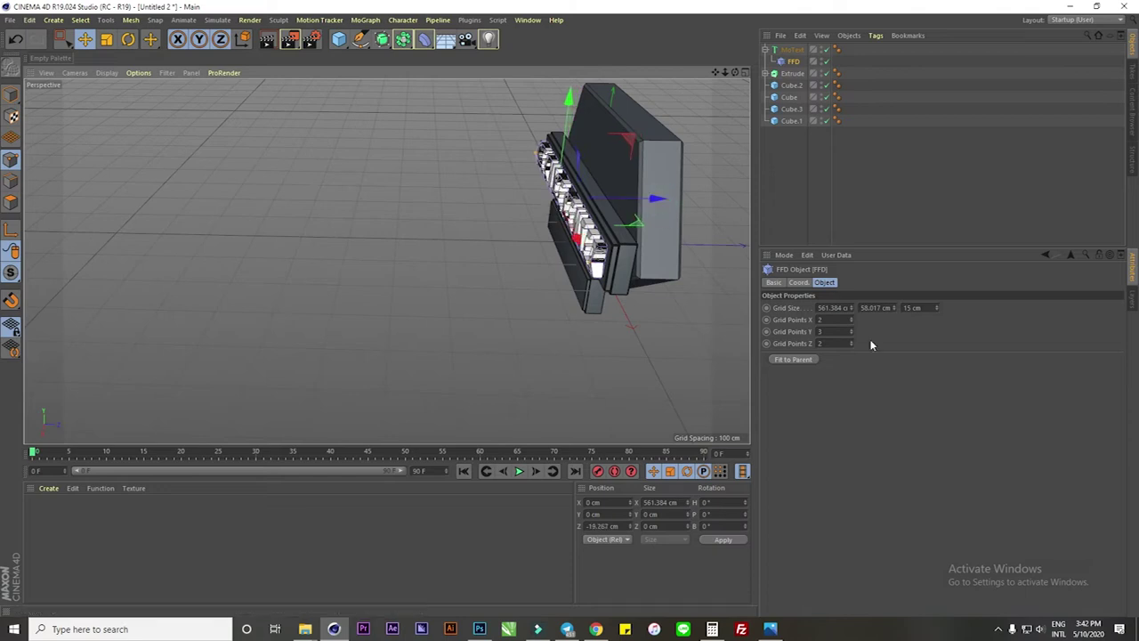
pyautogui.moveTo(878, 308); pyautogui.dragTo(841, 307)
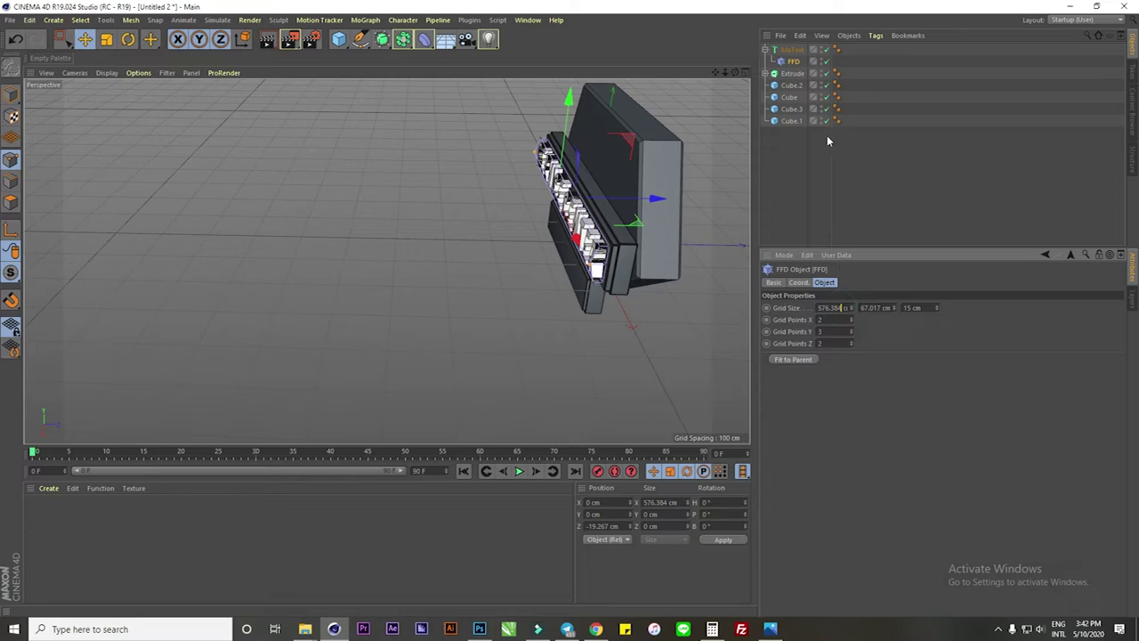
pyautogui.keyDown('alt'); pyautogui.moveTo(607, 139); pyautogui.dragTo(653, 171); pyautogui.keyUp('alt')
pyautogui.scroll(5, 641, 294)
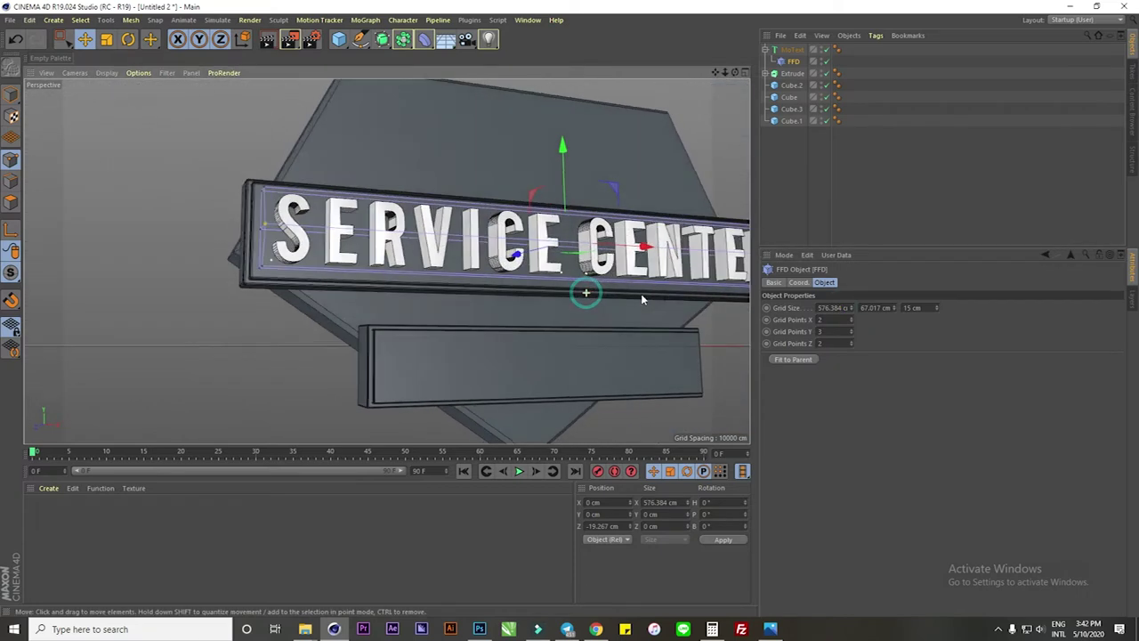
pyautogui.keyDown('alt'); pyautogui.moveTo(641, 298); pyautogui.dragTo(277, 254); pyautogui.keyUp('alt')
pyautogui.scroll(2, 515, 171)
pyautogui.scroll(3, 514, 170)
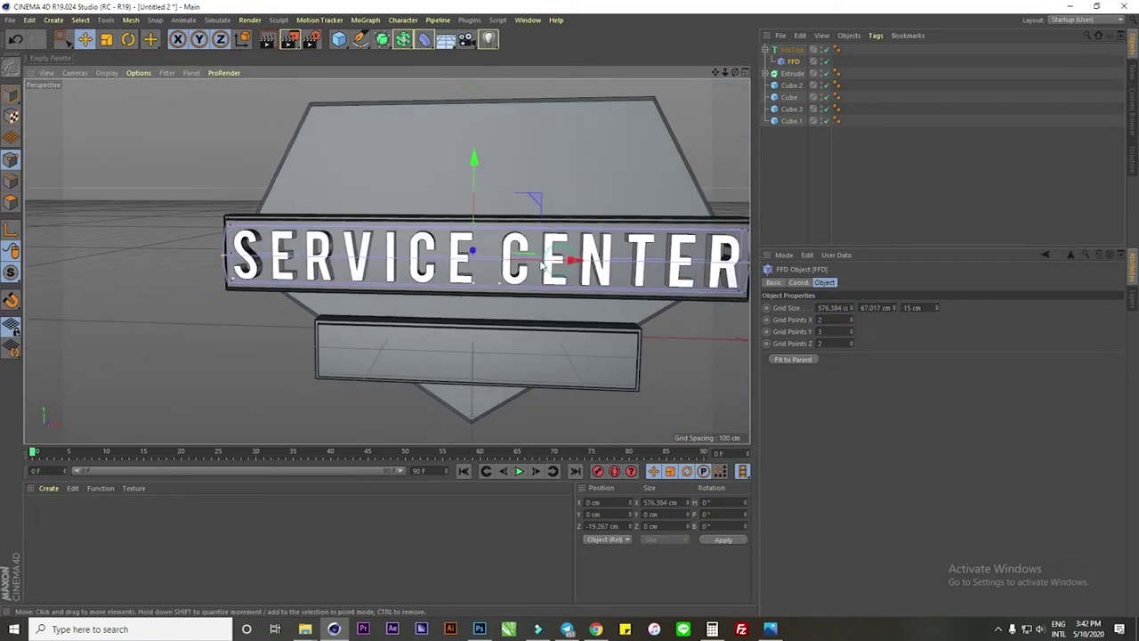
pyautogui.click(769, 50)
# - Duplicate the SERVICE CENTER MoText, then scale the copy down and move it into the lower plate
pyautogui.keyDown('ctrl'); pyautogui.moveTo(790, 50); pyautogui.dragTo(789, 183); pyautogui.keyUp('ctrl')
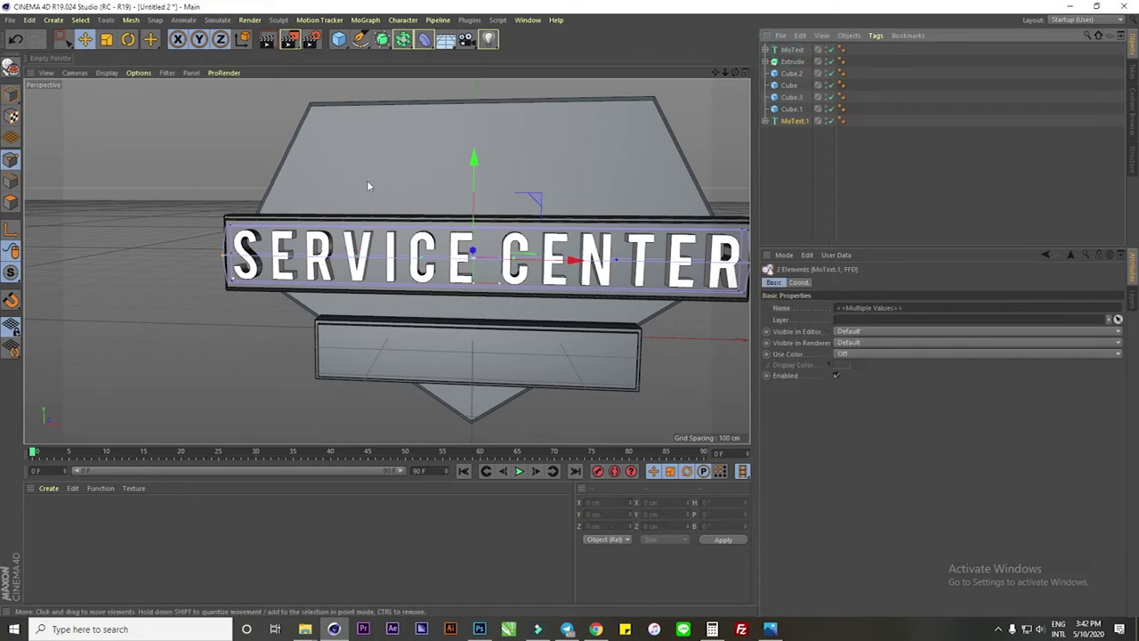
pyautogui.click(106, 39)
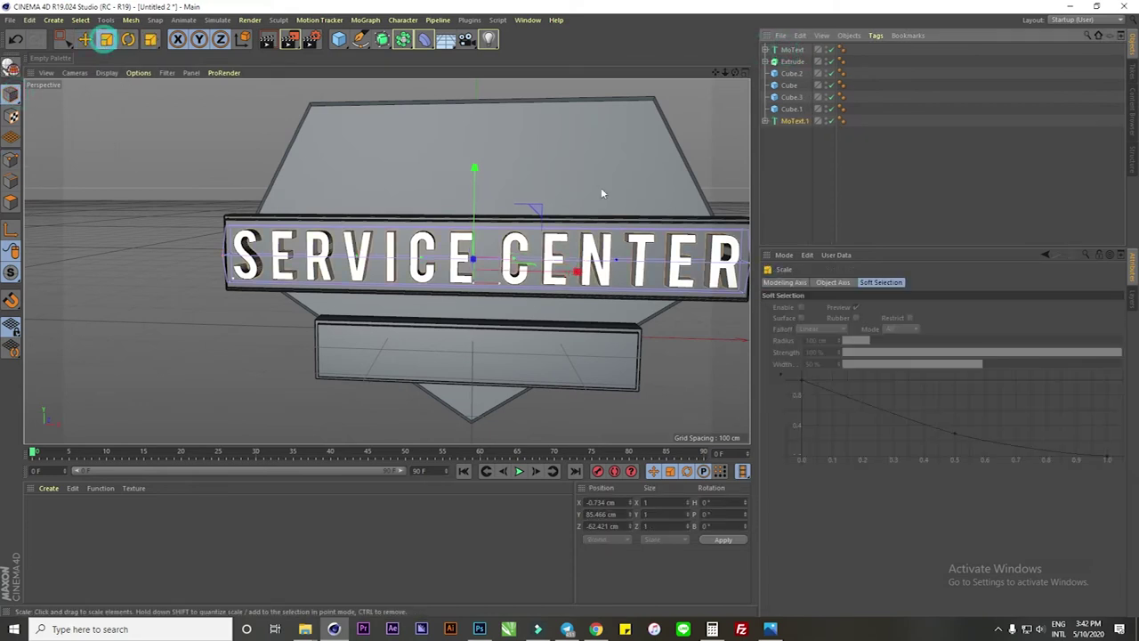
pyautogui.moveTo(602, 189); pyautogui.dragTo(363, 197)
pyautogui.press('e')
pyautogui.moveTo(474, 170)
pyautogui.mouseDown()
pyautogui.moveTo(476, 278)
pyautogui.moveTo(471, 260)
pyautogui.mouseUp()
pyautogui.scroll(1, 546, 363)
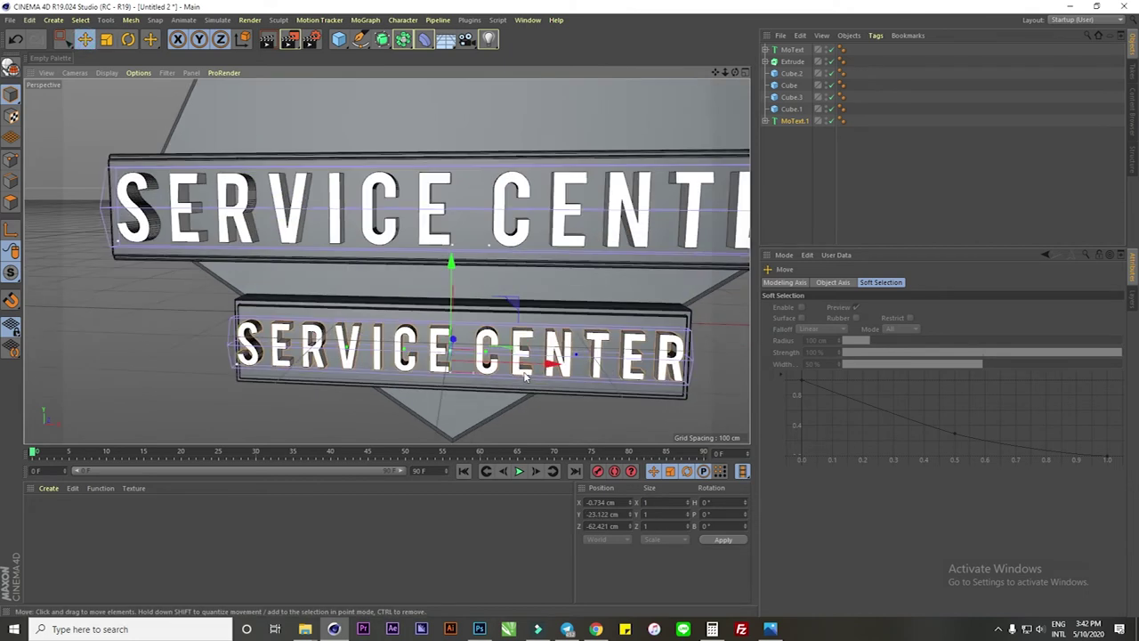
pyautogui.scroll(2, 545, 363)
pyautogui.scroll(2, 538, 364)
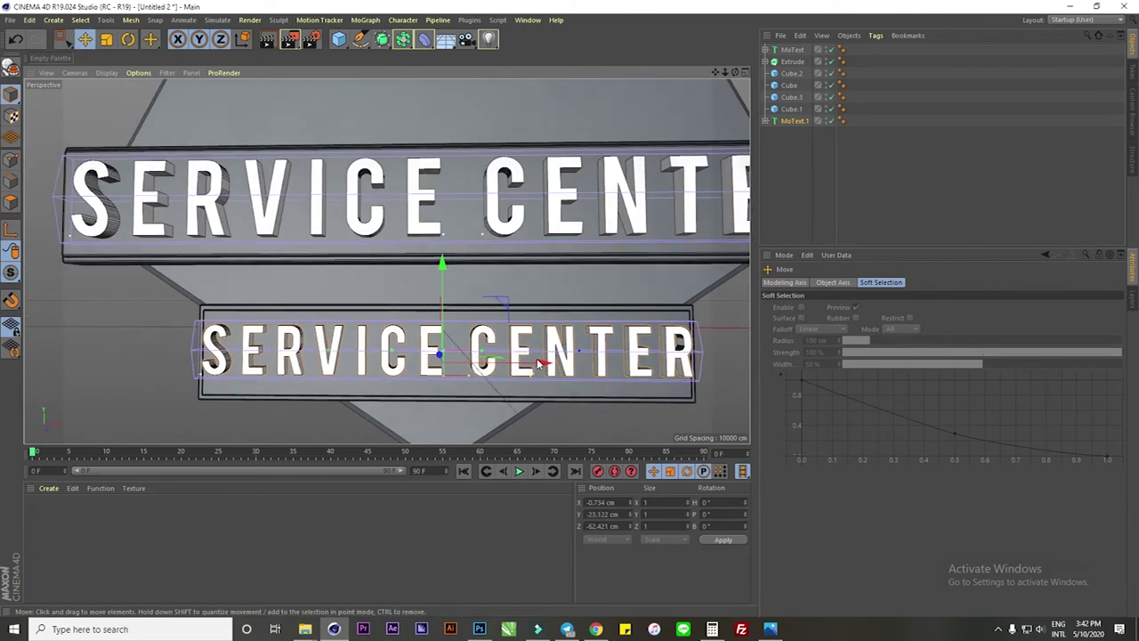
# - Change the copy's text to POWER TOOLS and enlarge it to fill the lower plate
pyautogui.click(765, 121)
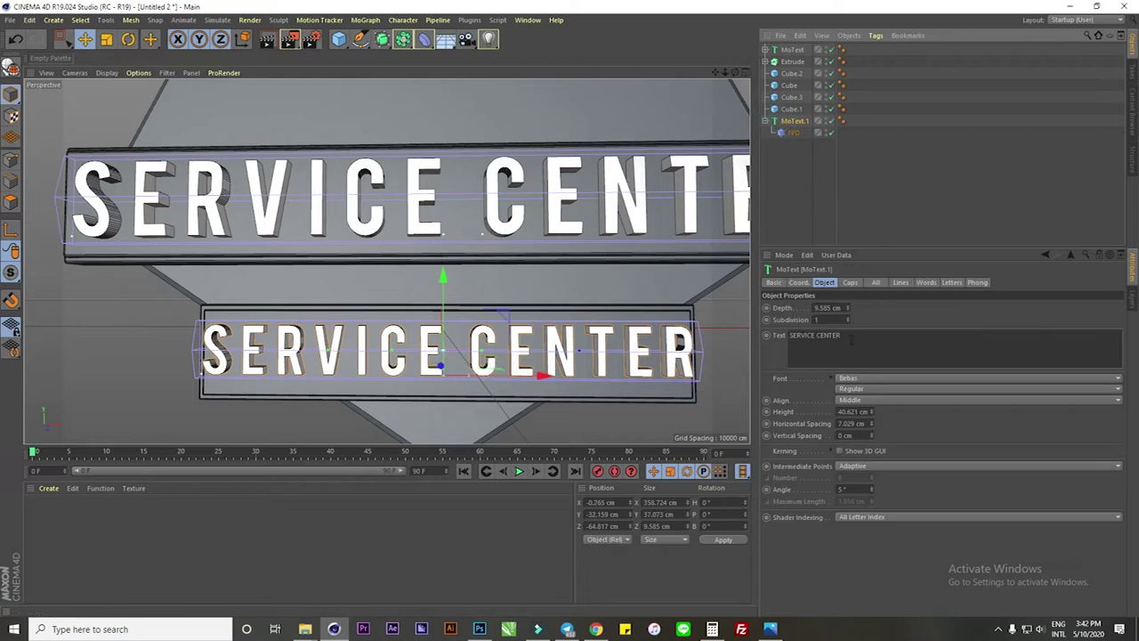
pyautogui.tripleClick(852, 339)
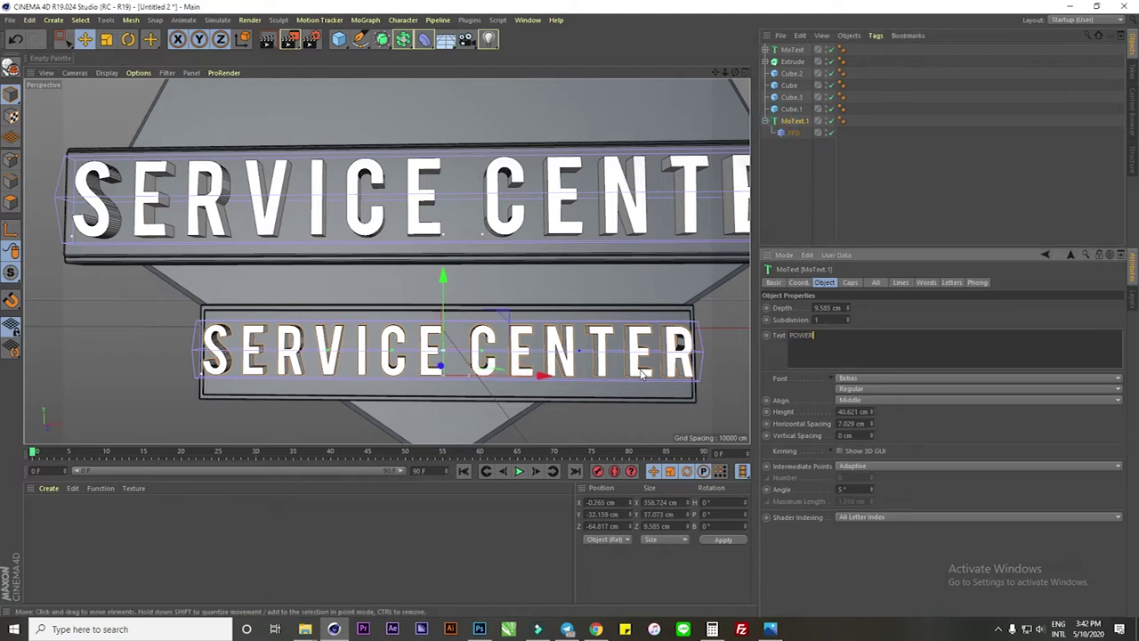
pyautogui.write('POWER TOOLS')
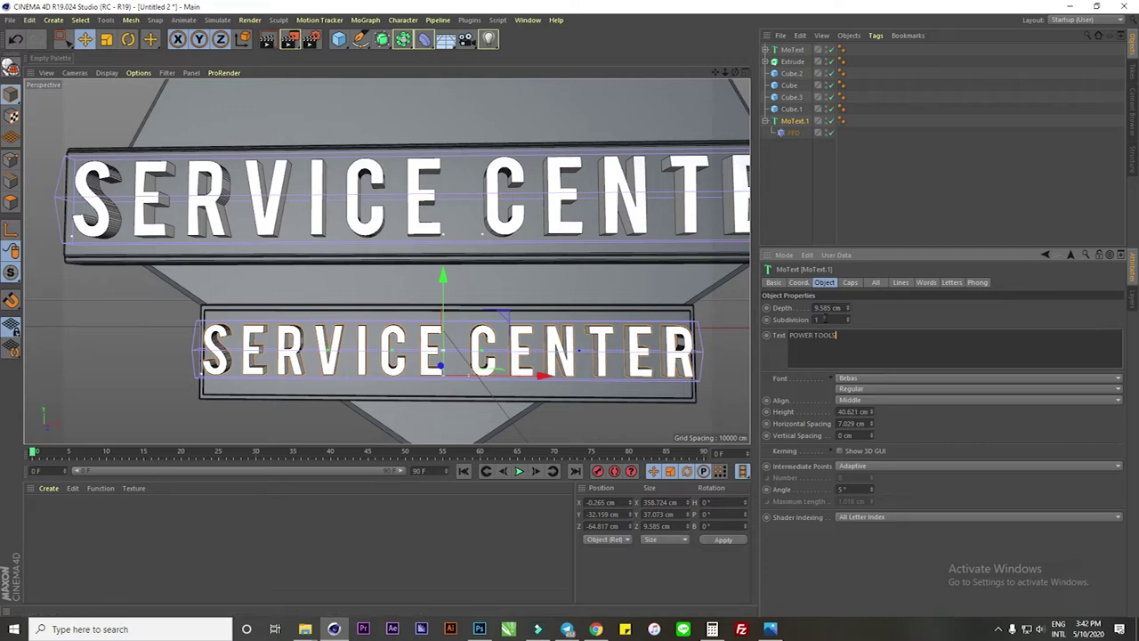
pyautogui.click(816, 318)
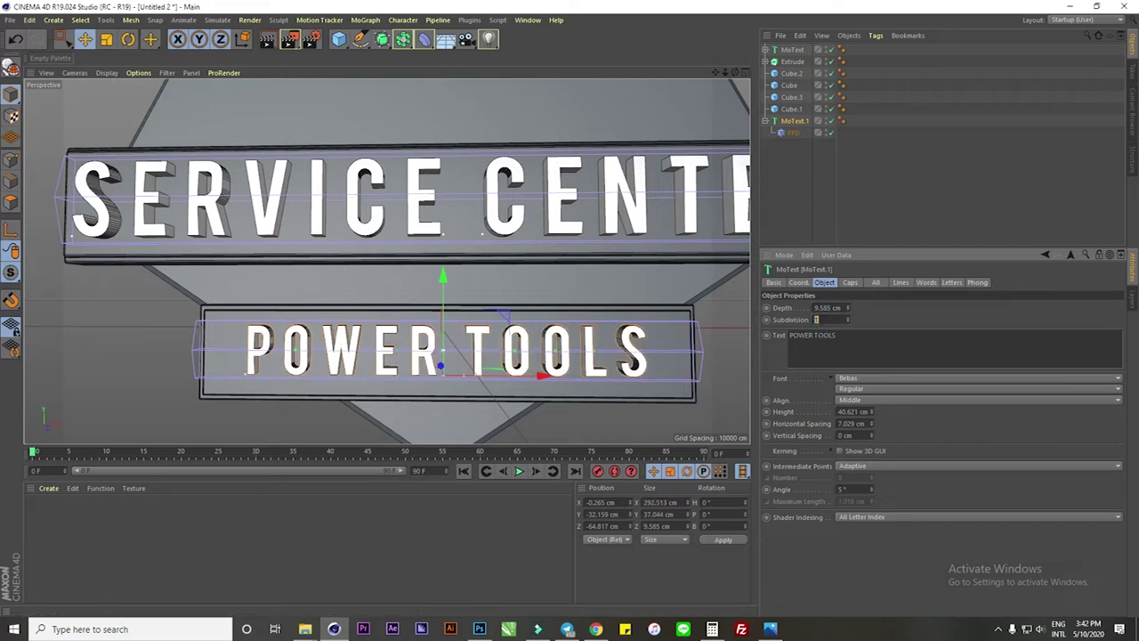
pyautogui.scroll(1, 578, 334)
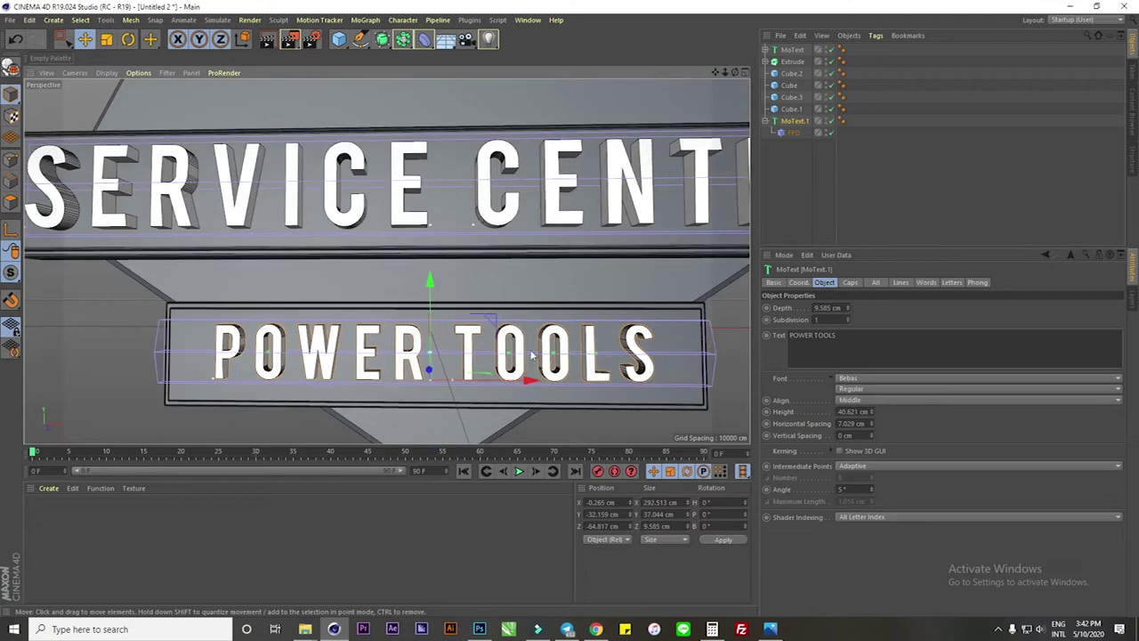
pyautogui.press('t')
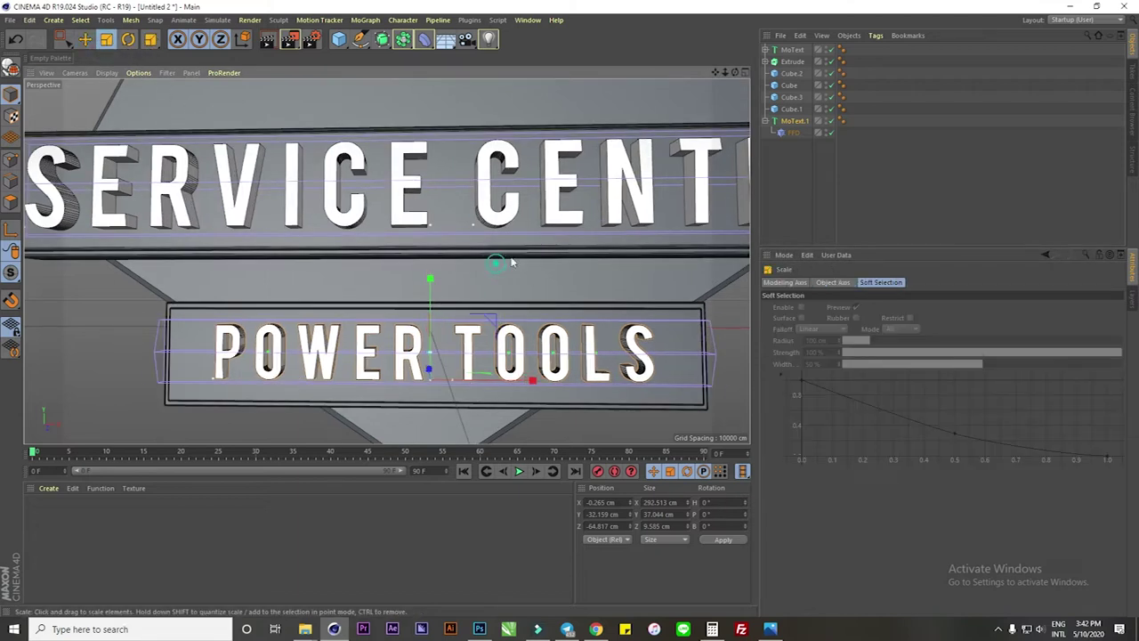
pyautogui.moveTo(511, 263); pyautogui.dragTo(534, 247)
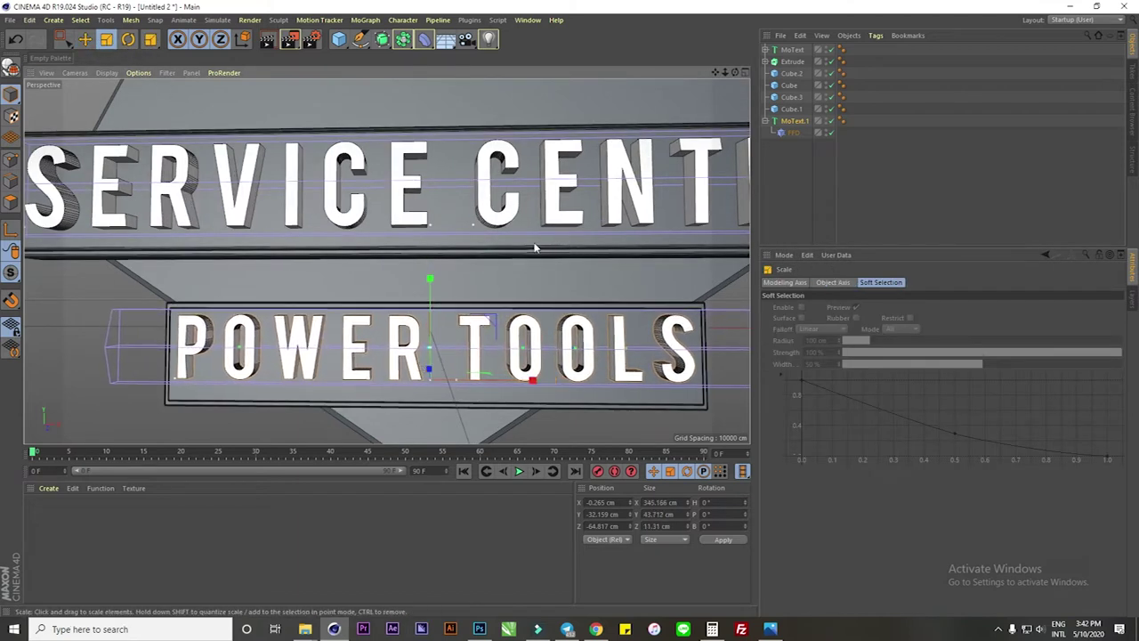
pyautogui.click(85, 40)
pyautogui.moveTo(430, 282); pyautogui.dragTo(430, 296)
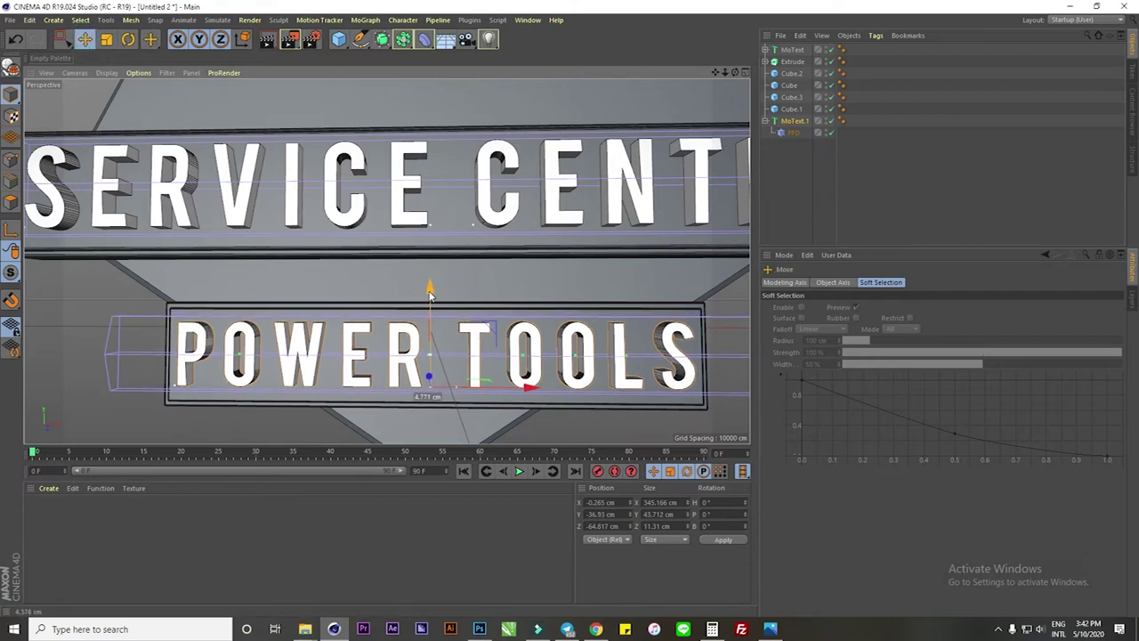
pyautogui.scroll(-2, 412, 242)
pyautogui.scroll(-1, 412, 242)
pyautogui.moveTo(412, 242)
pyautogui.keyDown('alt'); pyautogui.mouseDown()
pyautogui.moveTo(565, 230)
pyautogui.moveTo(546, 269)
pyautogui.mouseUp(); pyautogui.keyUp('alt')
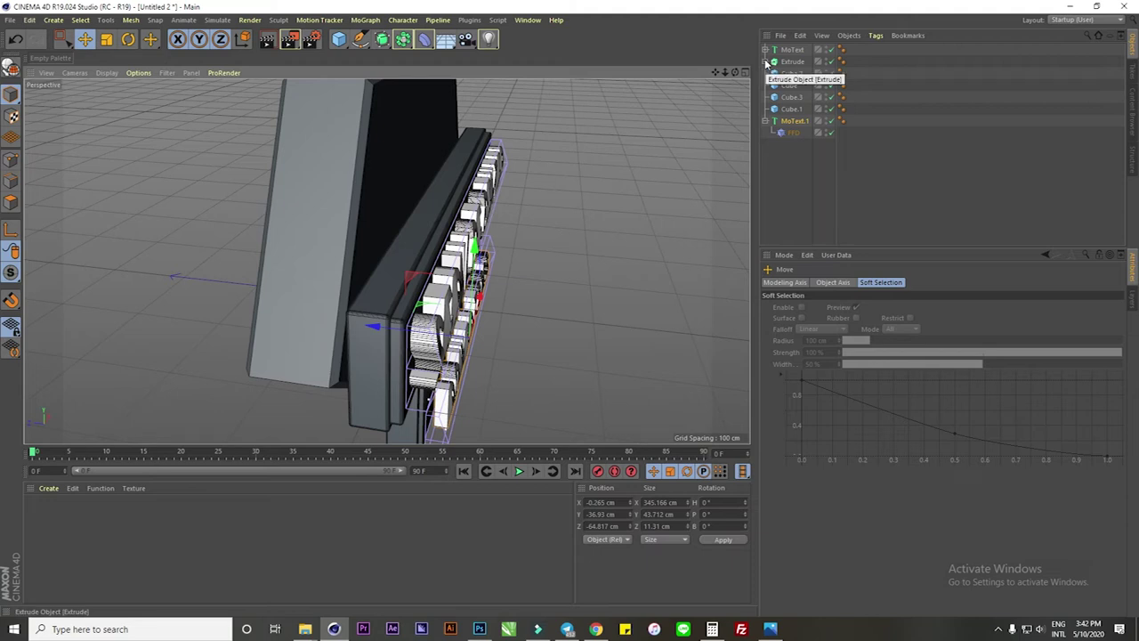
# - Select Cube.2 through MoText.1 and shift them together along Z to about -37.62 cm
pyautogui.click(790, 73)
pyautogui.keyDown('shift'); pyautogui.click(783, 125); pyautogui.keyUp('shift')
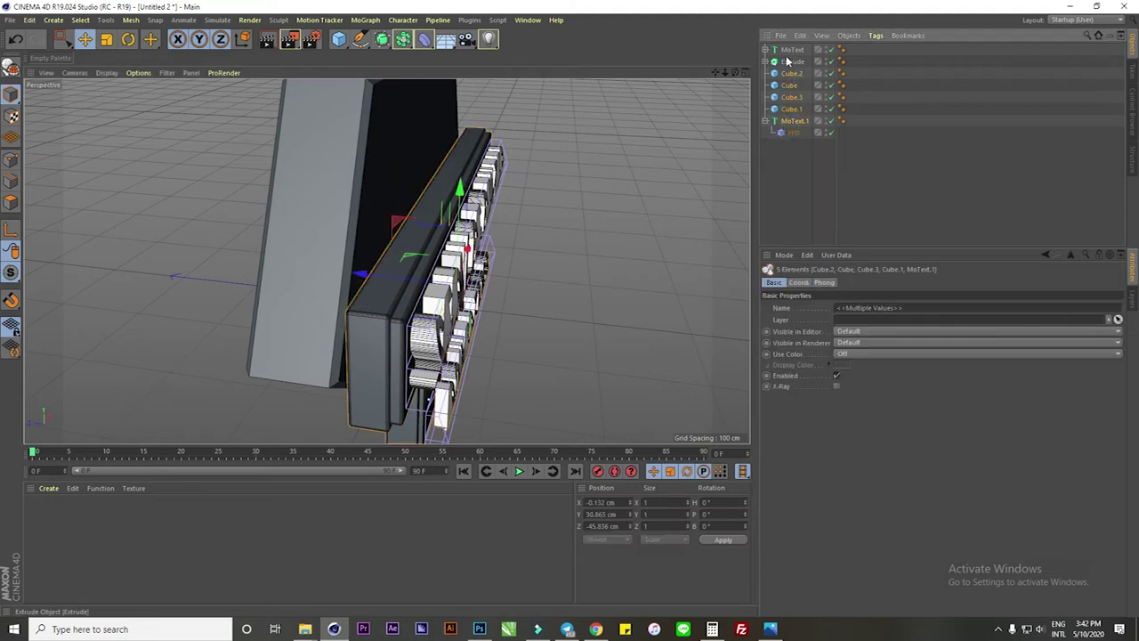
pyautogui.moveTo(352, 278)
pyautogui.mouseDown()
pyautogui.moveTo(414, 233)
pyautogui.moveTo(402, 149)
pyautogui.moveTo(409, 352)
pyautogui.moveTo(457, 318)
pyautogui.moveTo(470, 140)
pyautogui.moveTo(545, 209)
pyautogui.moveTo(352, 198)
pyautogui.moveTo(503, 173)
pyautogui.moveTo(522, 134)
pyautogui.moveTo(485, 165)
pyautogui.moveTo(503, 173)
pyautogui.moveTo(511, 204)
pyautogui.moveTo(504, 170)
pyautogui.moveTo(465, 187)
pyautogui.moveTo(409, 167)
pyautogui.moveTo(427, 152)
pyautogui.mouseUp()
# - Add a camera, view through it, and enter 0 and 4000 in its coordinates
pyautogui.click(466, 38)
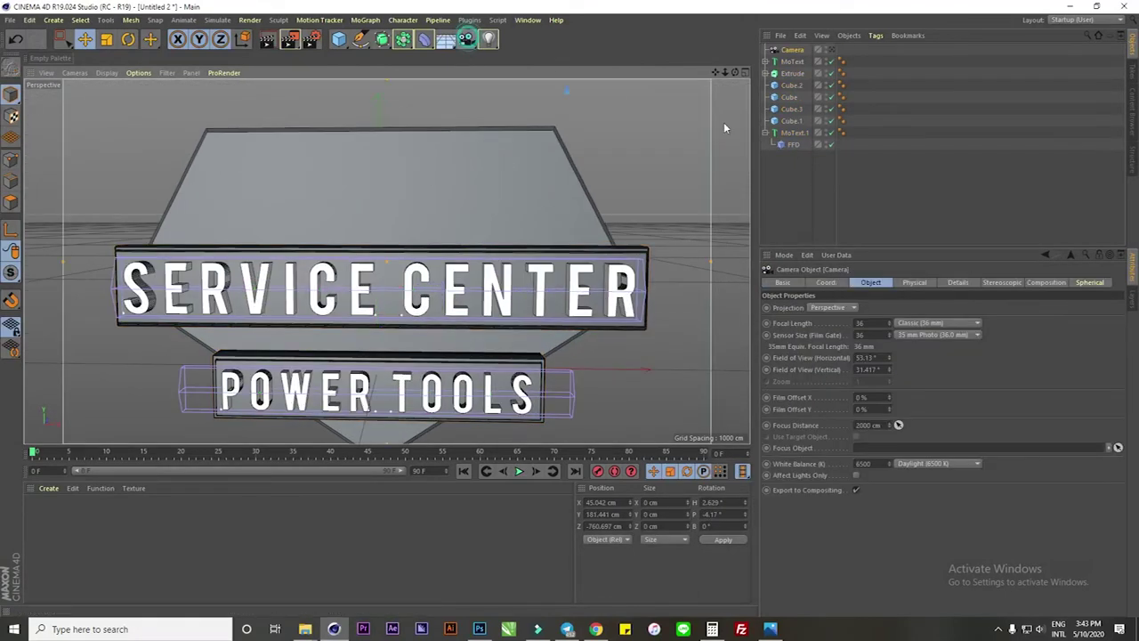
pyautogui.click(831, 50)
pyautogui.click(826, 283)
pyautogui.click(953, 318)
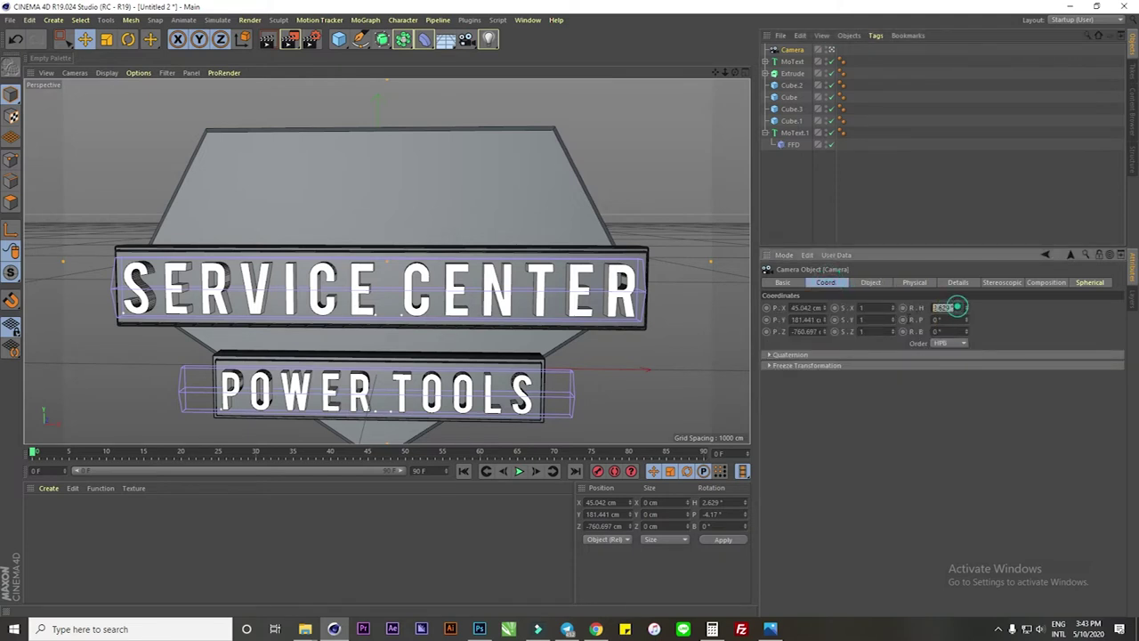
pyautogui.write('0')
pyautogui.press('Return')
pyautogui.write('400')
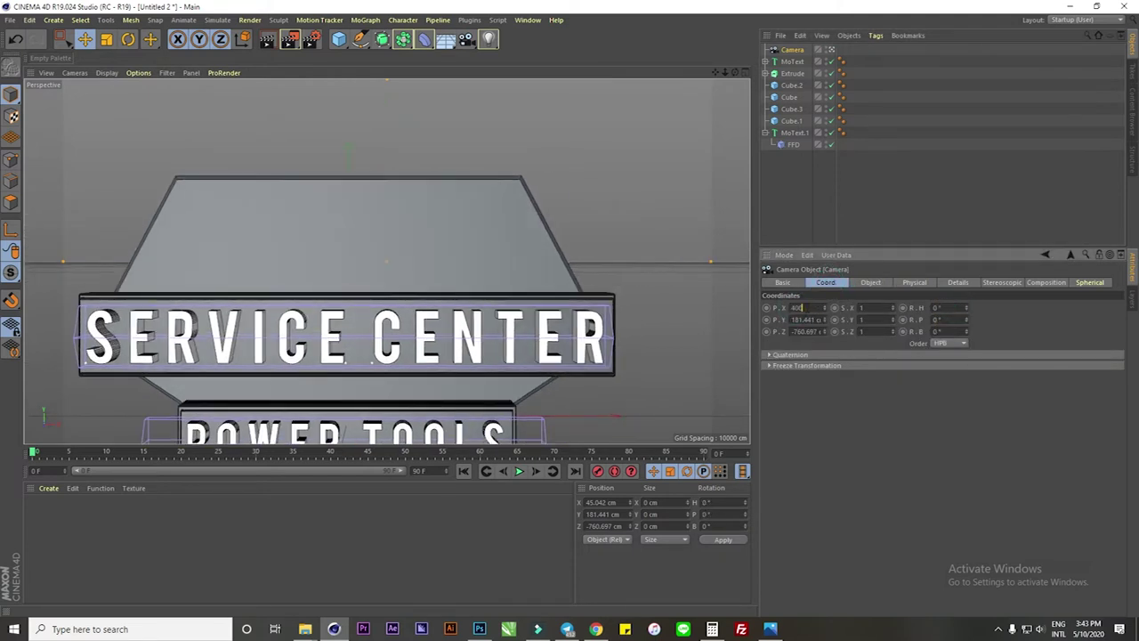
pyautogui.write('0')
pyautogui.press('Return')
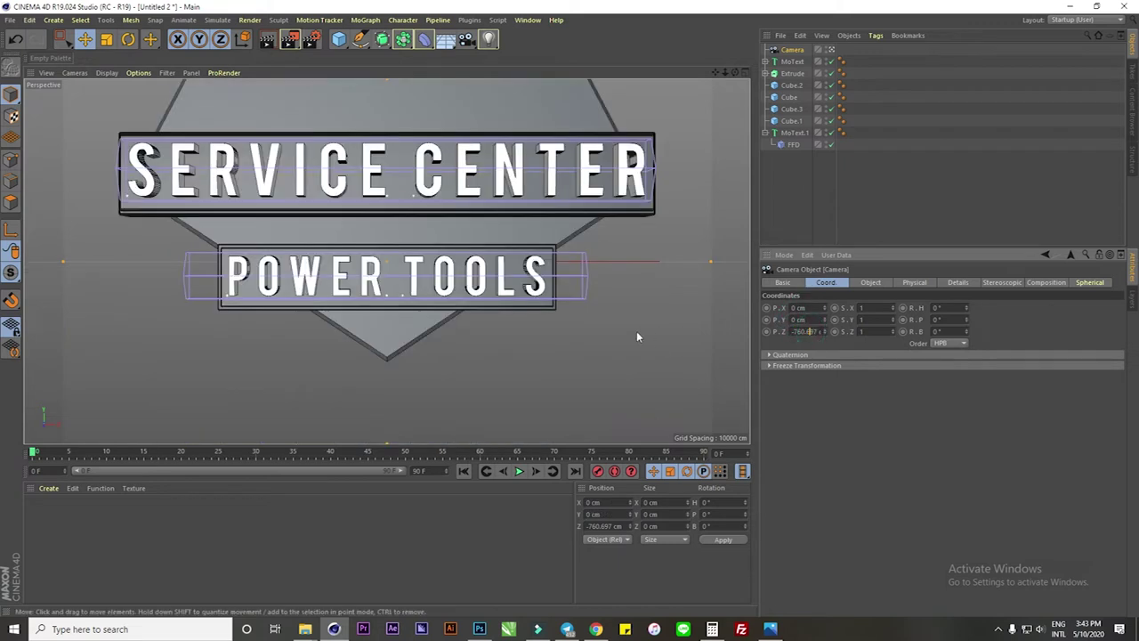
# - Select MoText through MoText.1 and move the whole badge down to about Y -63.3 cm
pyautogui.click(765, 61)
pyautogui.click(765, 61)
pyautogui.click(766, 132)
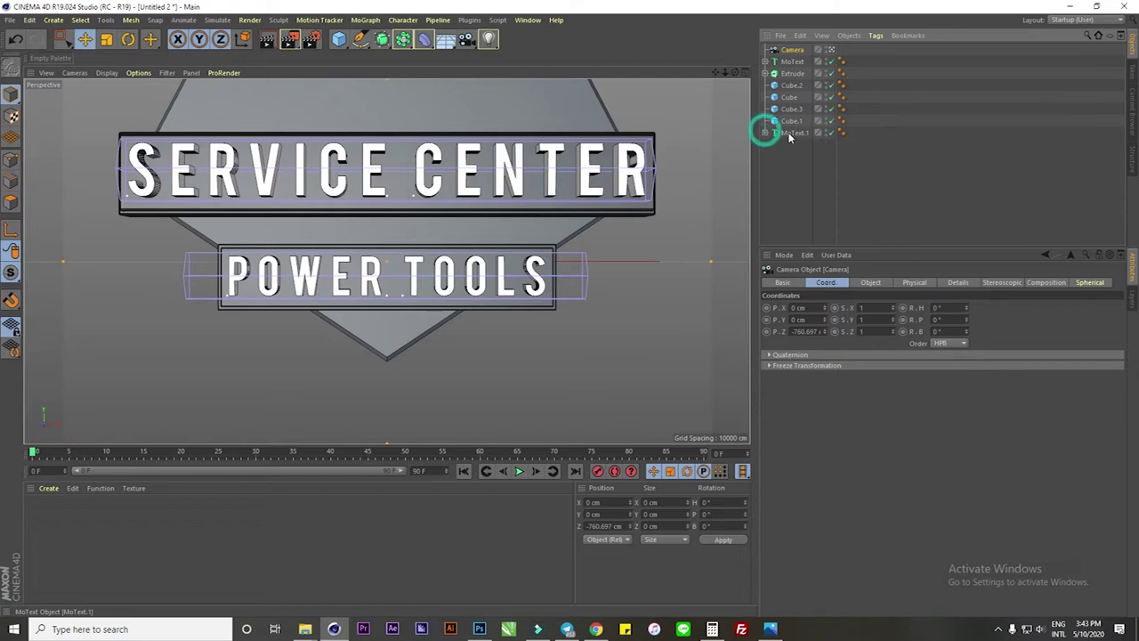
pyautogui.click(793, 132)
pyautogui.keyDown('shift'); pyautogui.click(792, 61); pyautogui.keyUp('shift')
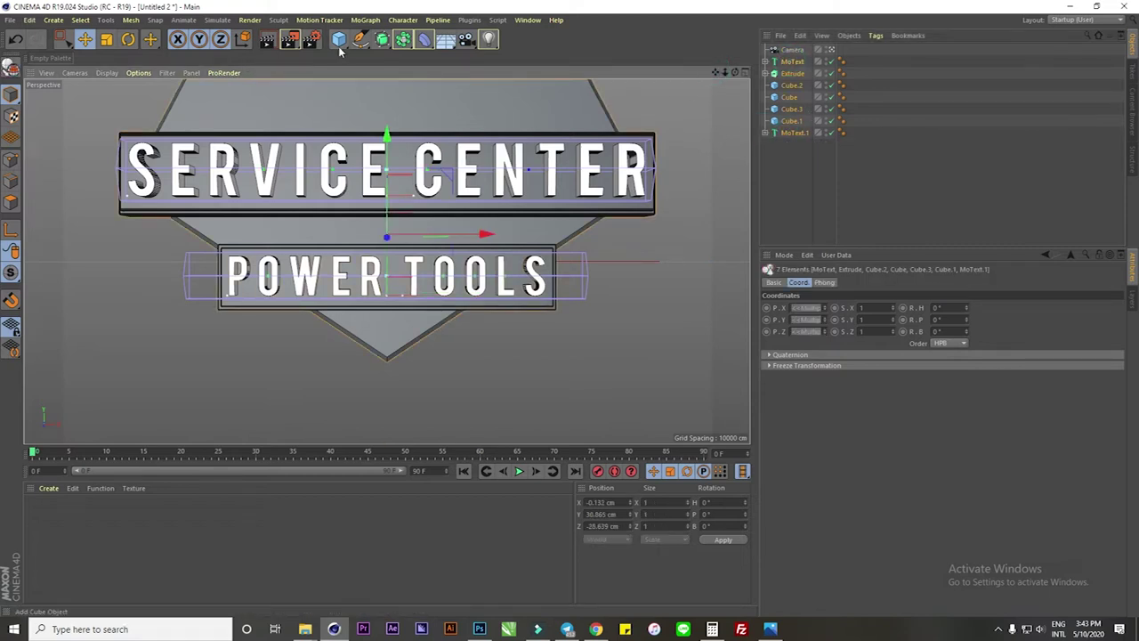
pyautogui.moveTo(394, 141); pyautogui.dragTo(362, 214)
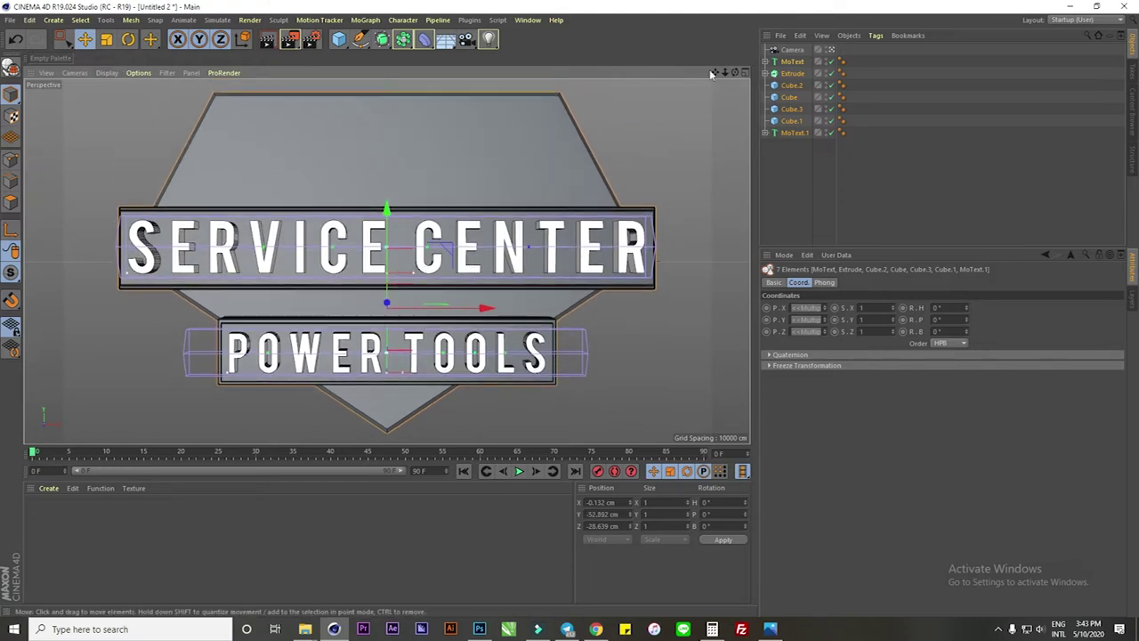
pyautogui.moveTo(724, 72); pyautogui.dragTo(549, 186)
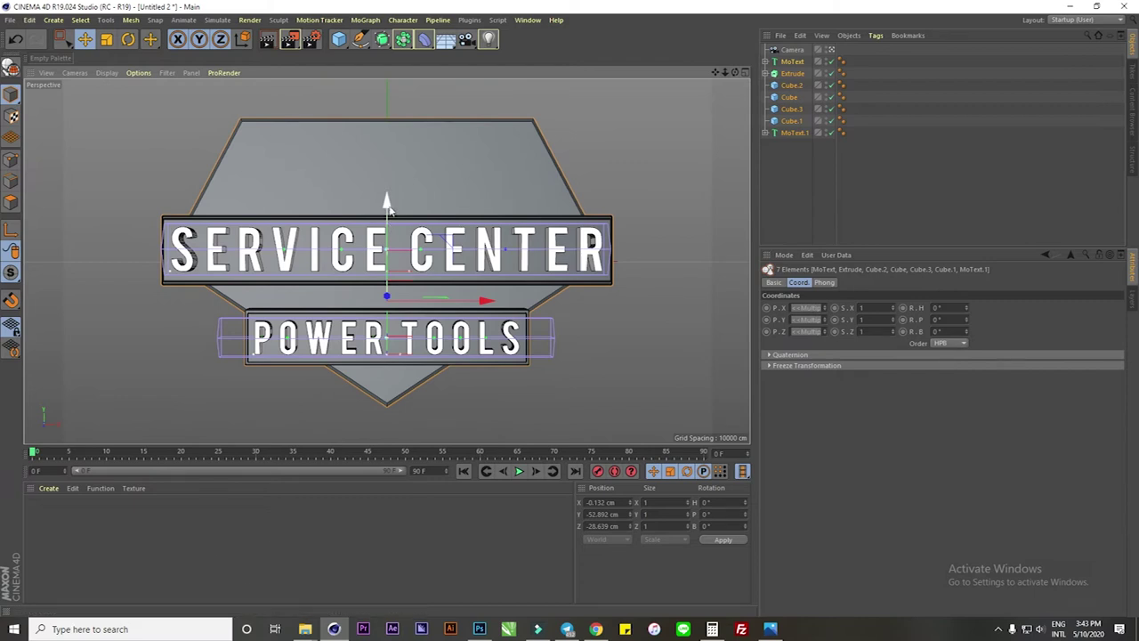
pyautogui.moveTo(386, 200); pyautogui.dragTo(387, 213)
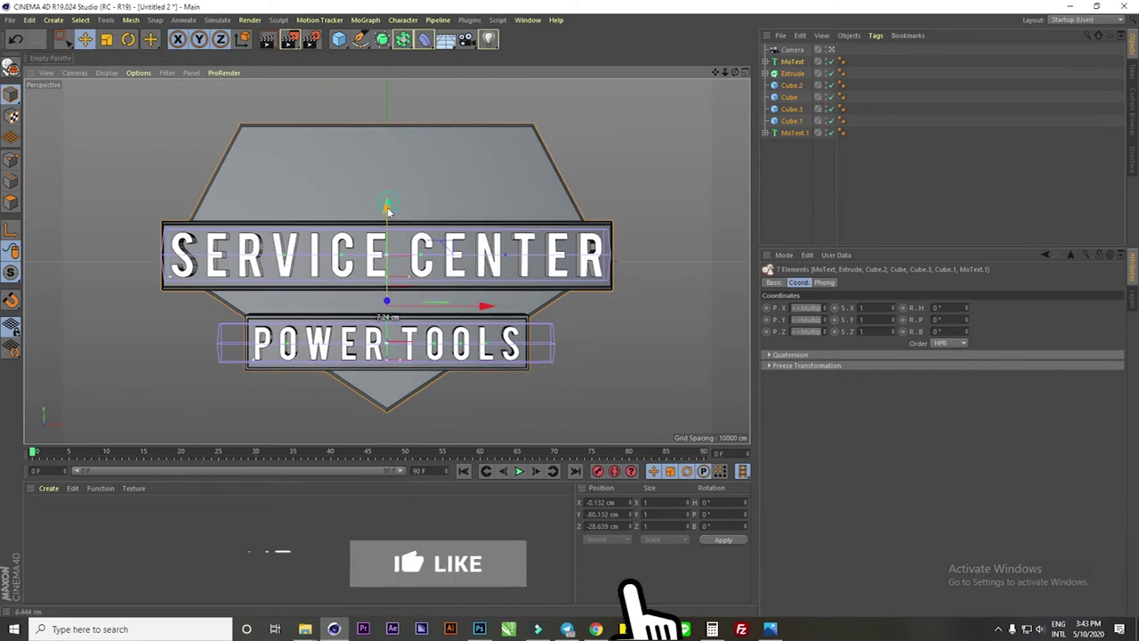
pyautogui.click(792, 132)
# - Give both text objects single-object caps made of Quadrangles on a Regular Grid
pyautogui.keyDown('ctrl'); pyautogui.click(791, 62); pyautogui.keyUp('ctrl')
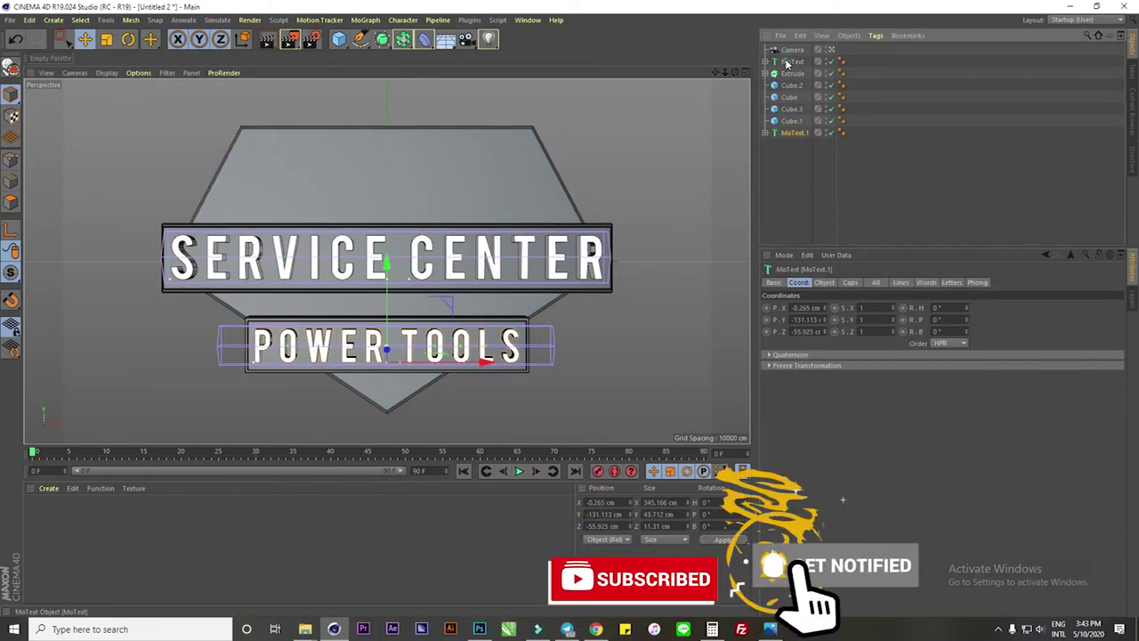
pyautogui.click(824, 282)
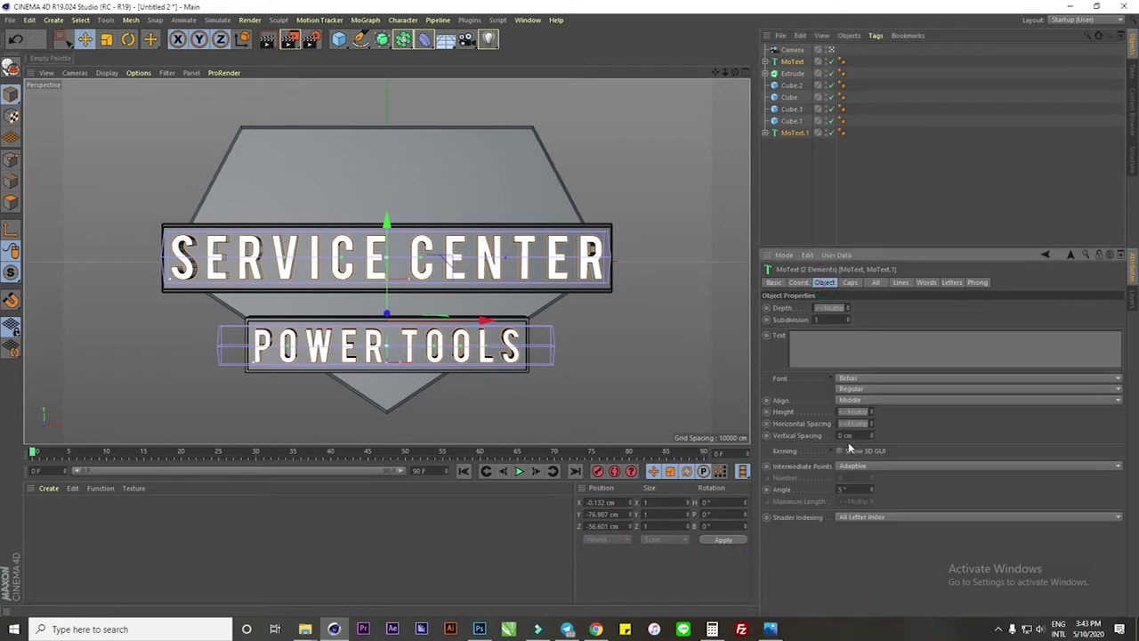
pyautogui.click(850, 282)
pyautogui.click(865, 441)
pyautogui.click(879, 468)
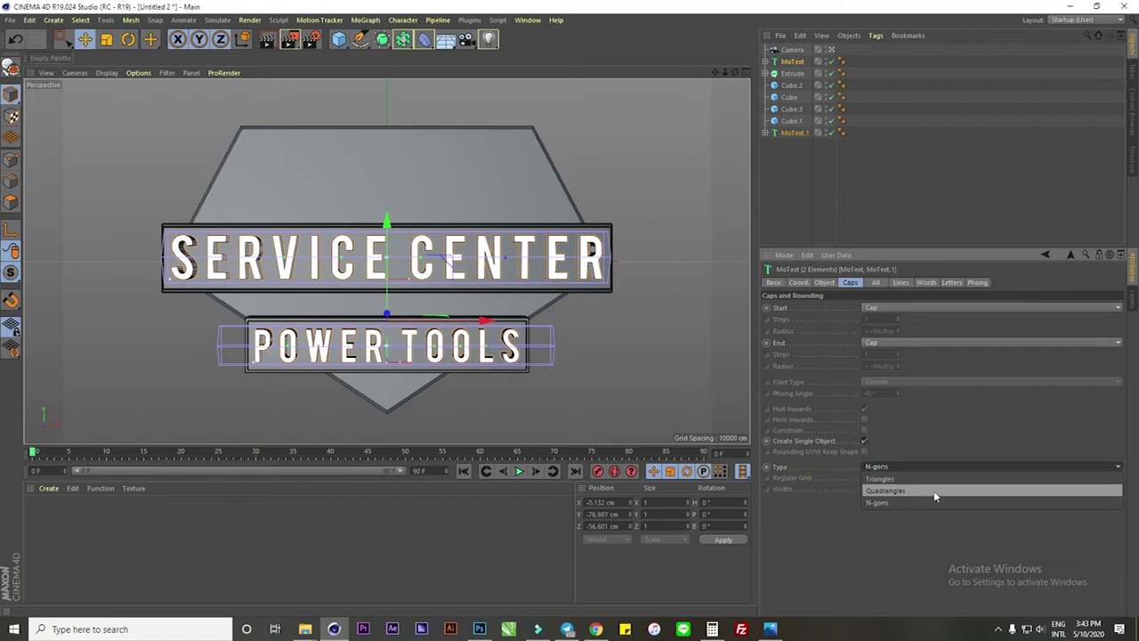
pyautogui.click(914, 491)
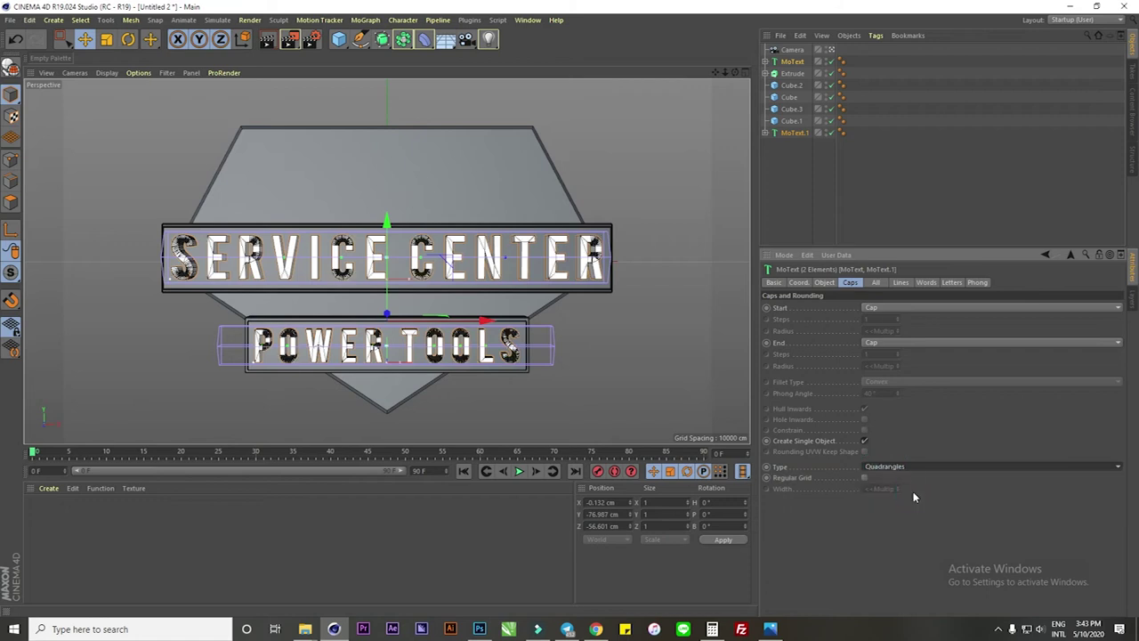
pyautogui.click(866, 477)
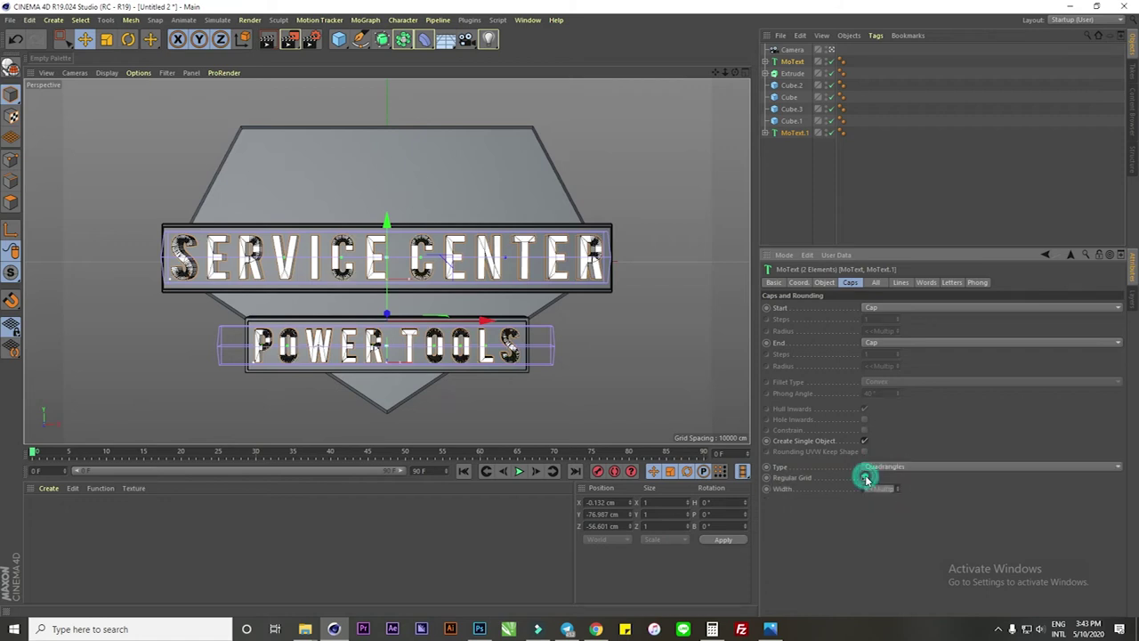
pyautogui.click(315, 505)
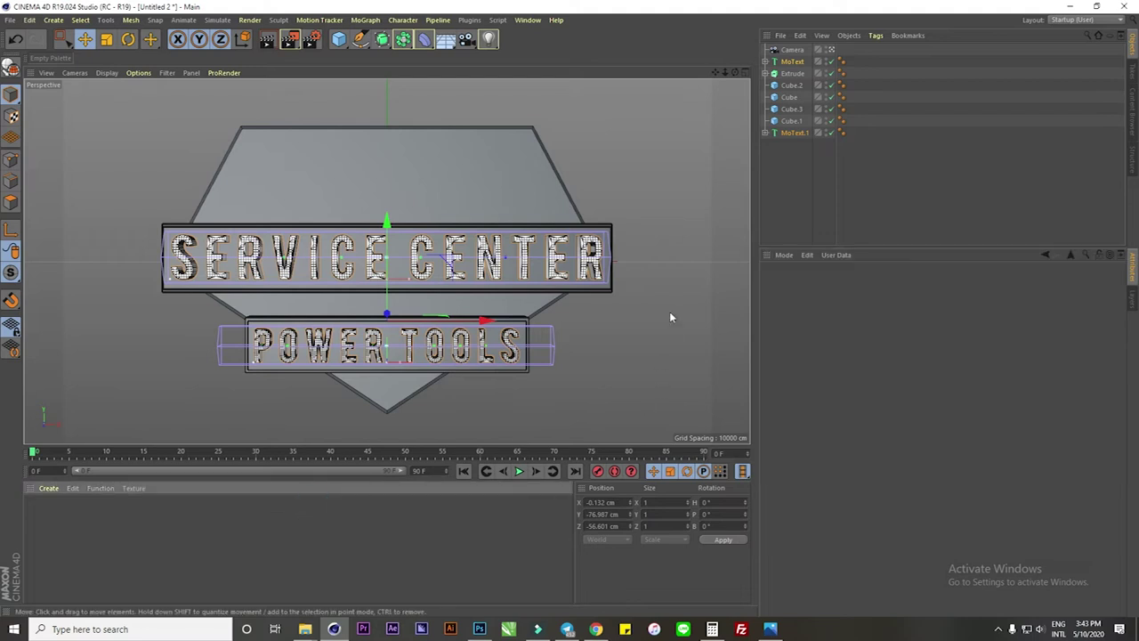
pyautogui.click(787, 62)
pyautogui.keyDown('shift'); pyautogui.click(792, 133); pyautogui.keyUp('shift')
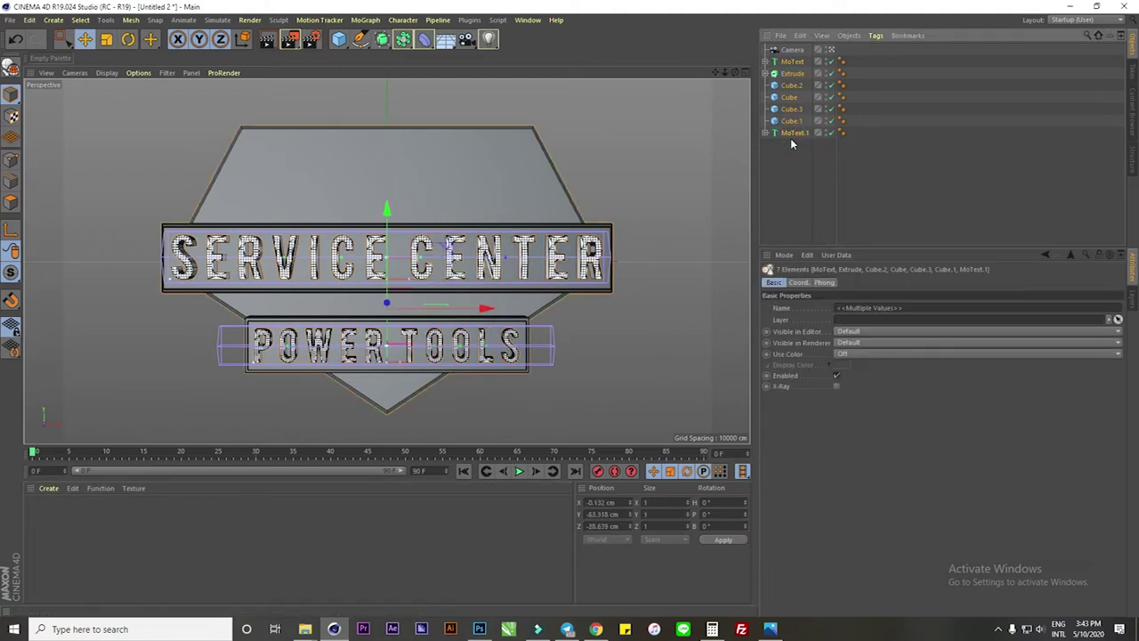
# - Group all badge objects under a Null and tilt it to a pitch of -15°
pyautogui.hotkey('alt', 'g')
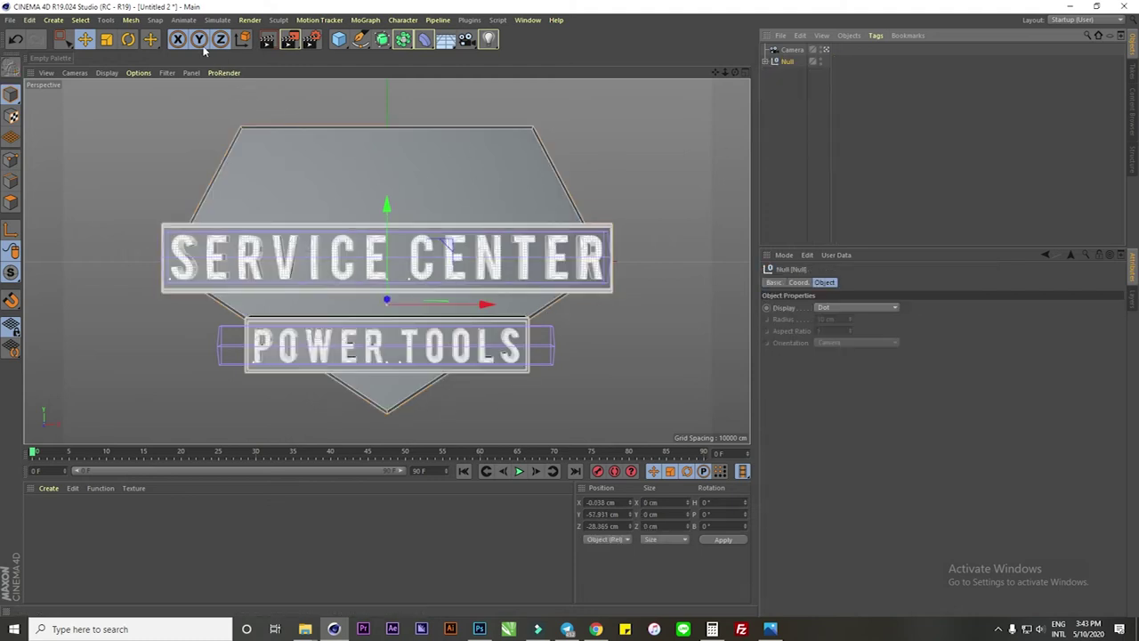
pyautogui.click(128, 39)
pyautogui.moveTo(384, 277); pyautogui.dragTo(382, 259)
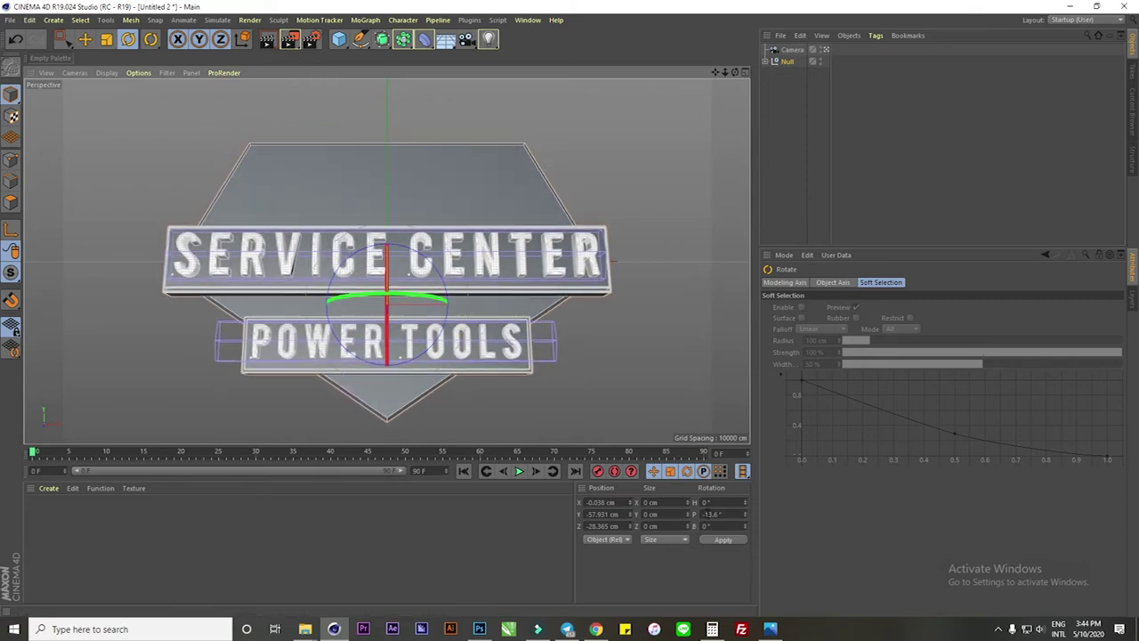
pyautogui.click(708, 513)
pyautogui.write('-15')
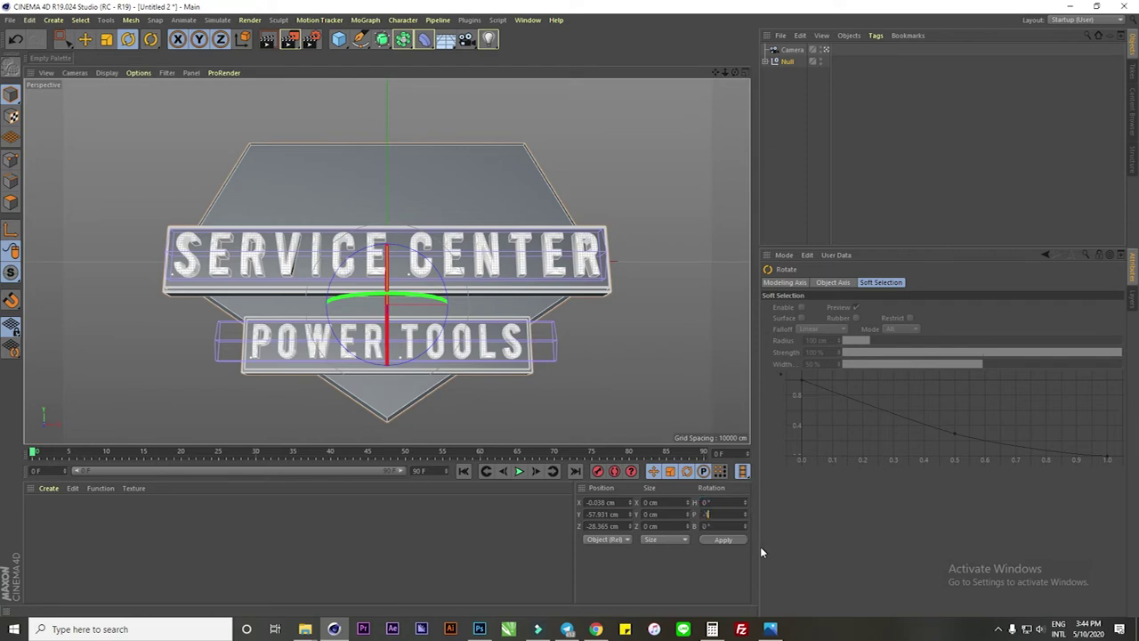
pyautogui.press('Return')
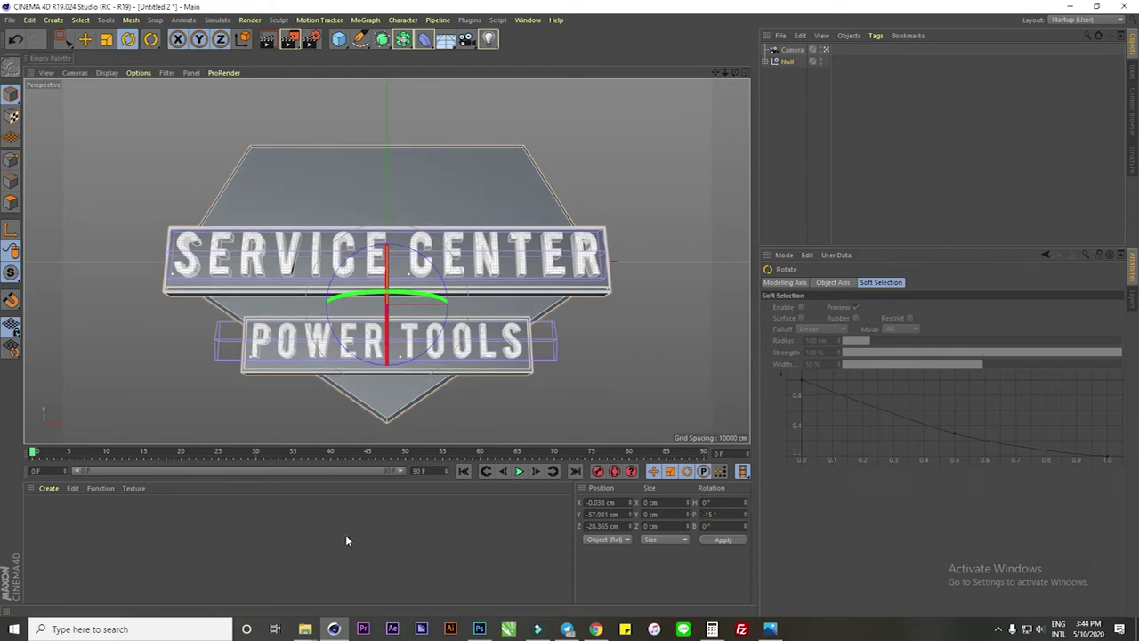
# - Enlarge the POWER TOOLS plate and text, and nudge the SERVICE CENTER plate and text lower
pyautogui.click(620, 341)
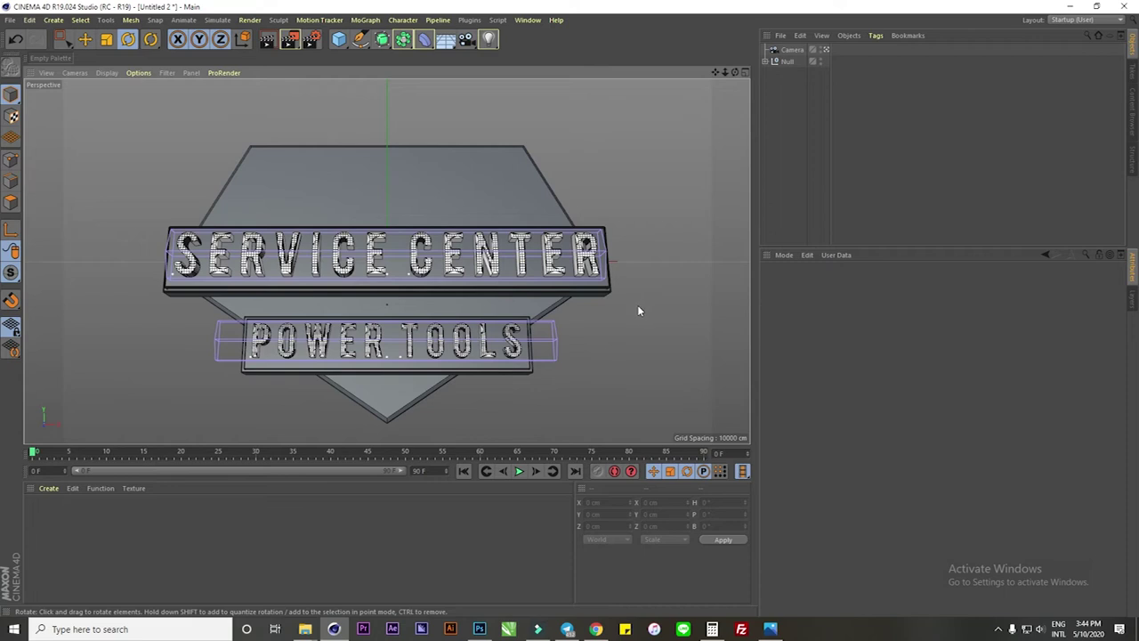
pyautogui.click(767, 61)
pyautogui.click(795, 145)
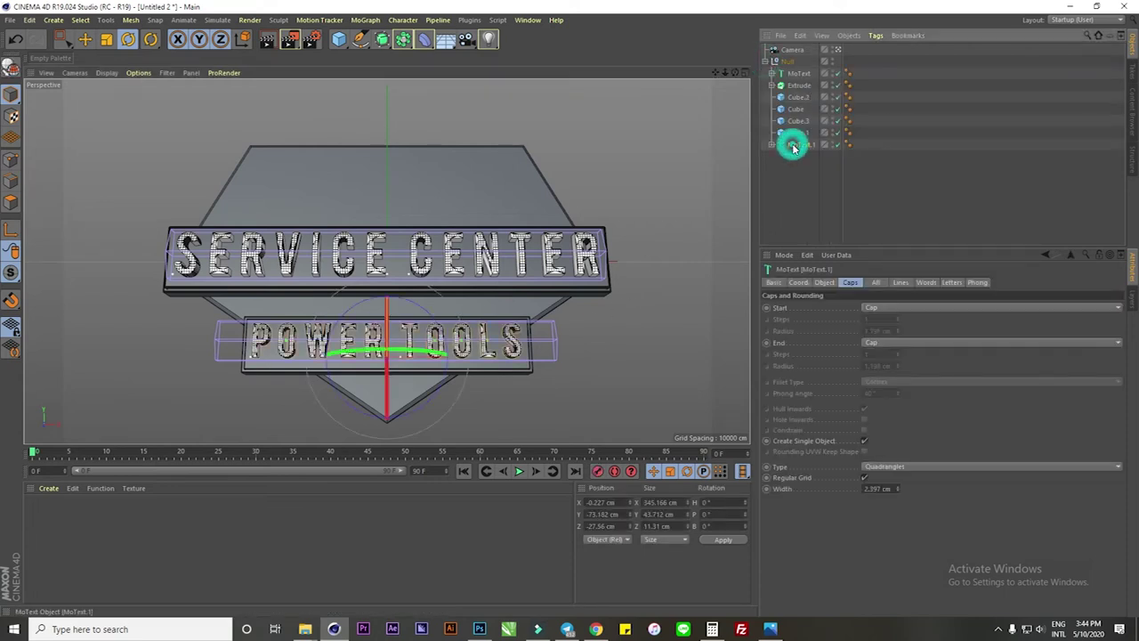
pyautogui.keyDown('ctrl'); pyautogui.click(796, 132); pyautogui.keyUp('ctrl')
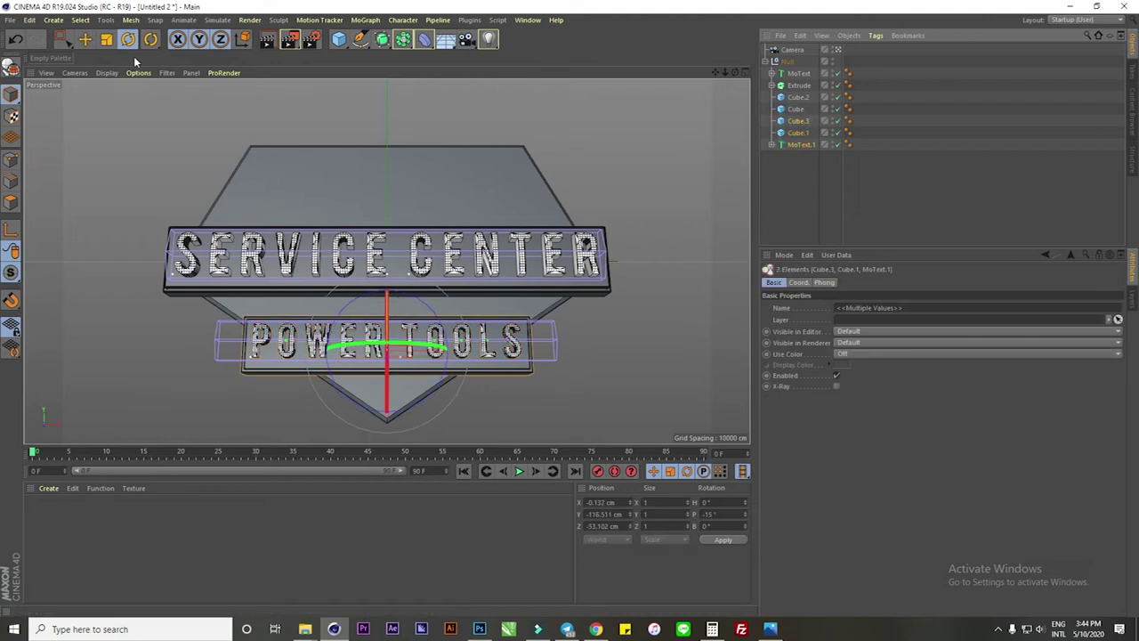
pyautogui.click(106, 39)
pyautogui.moveTo(515, 281); pyautogui.dragTo(572, 280)
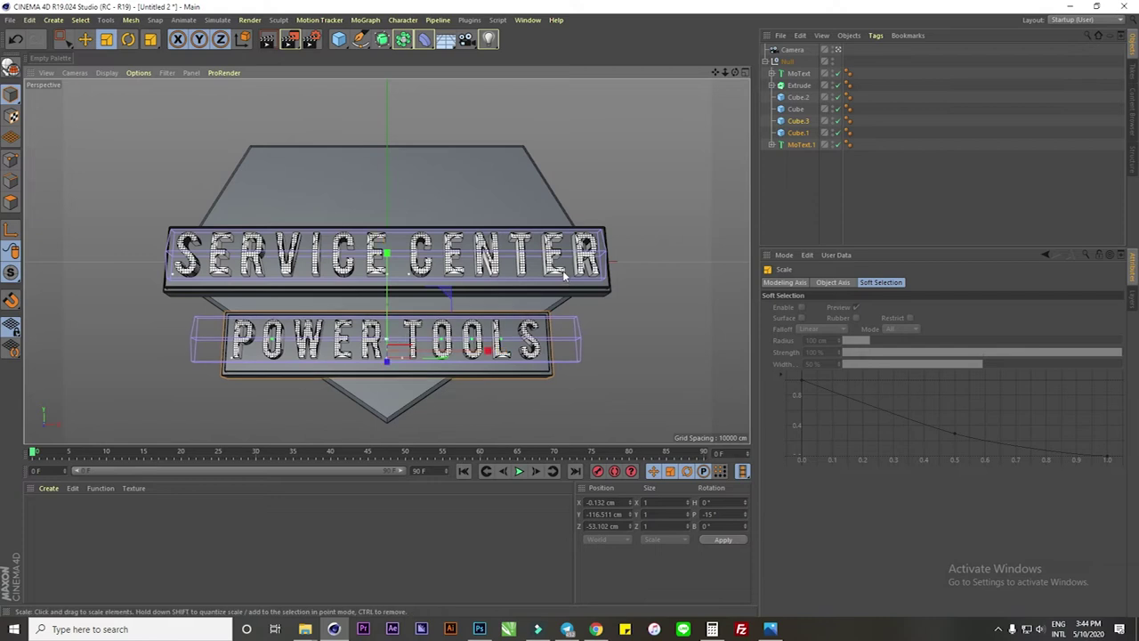
pyautogui.press('e')
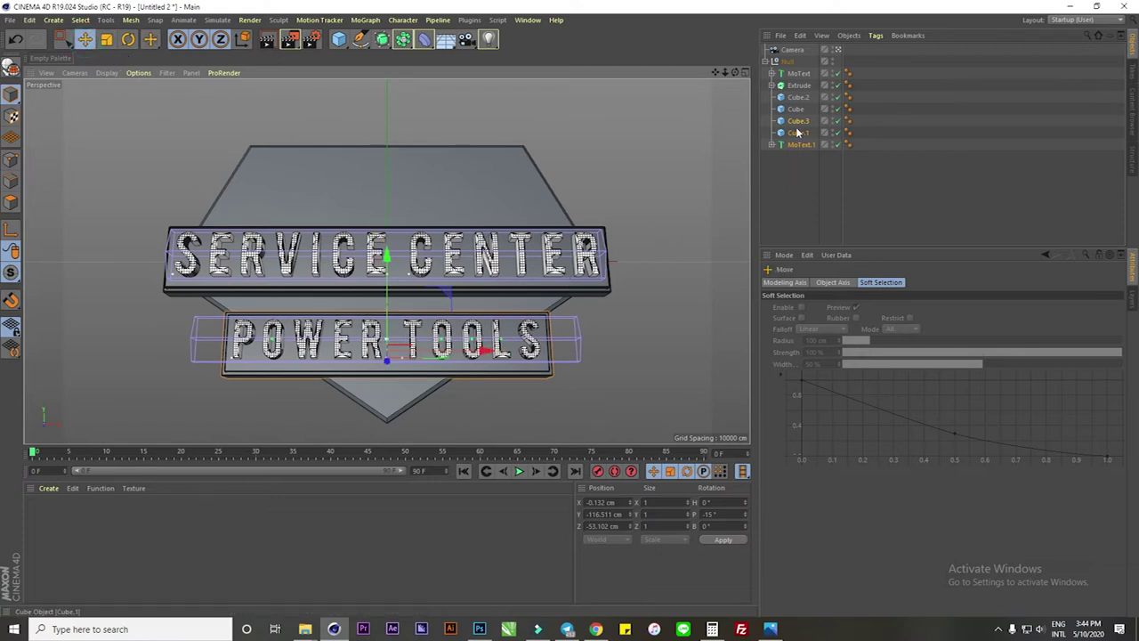
pyautogui.click(797, 108)
pyautogui.keyDown('ctrl'); pyautogui.click(793, 74); pyautogui.keyUp('ctrl')
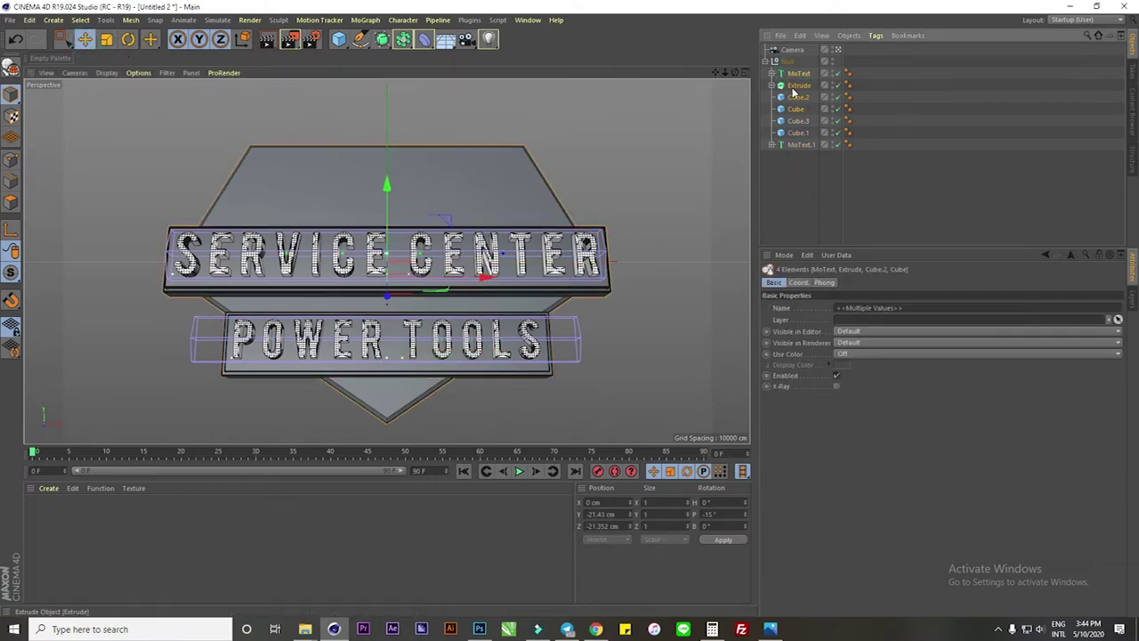
pyautogui.moveTo(387, 172); pyautogui.dragTo(387, 185)
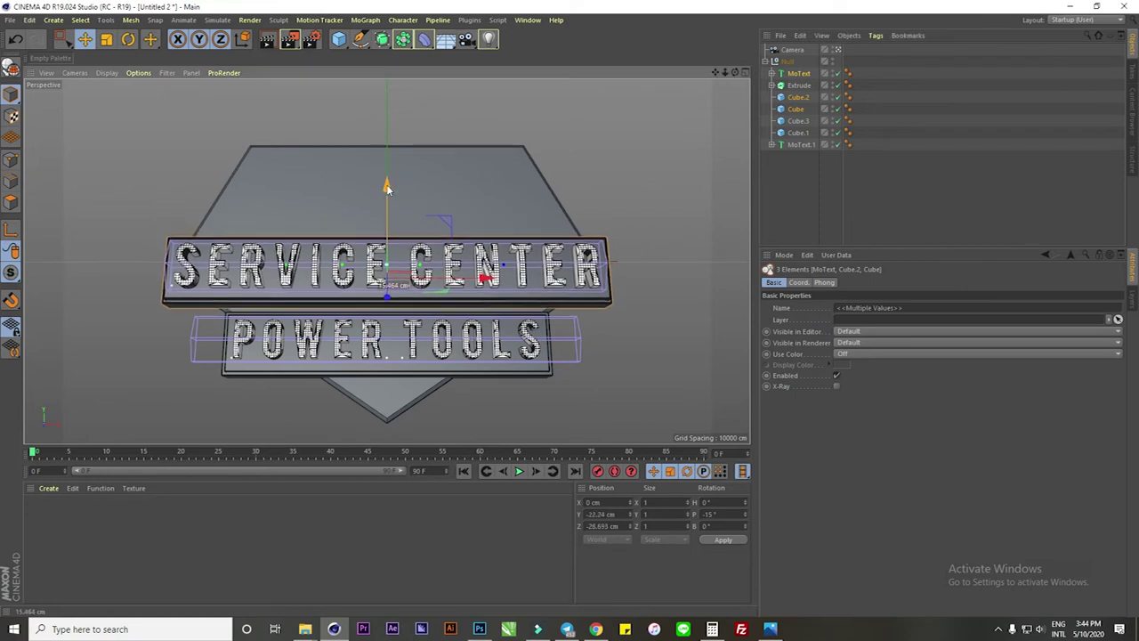
pyautogui.click(638, 367)
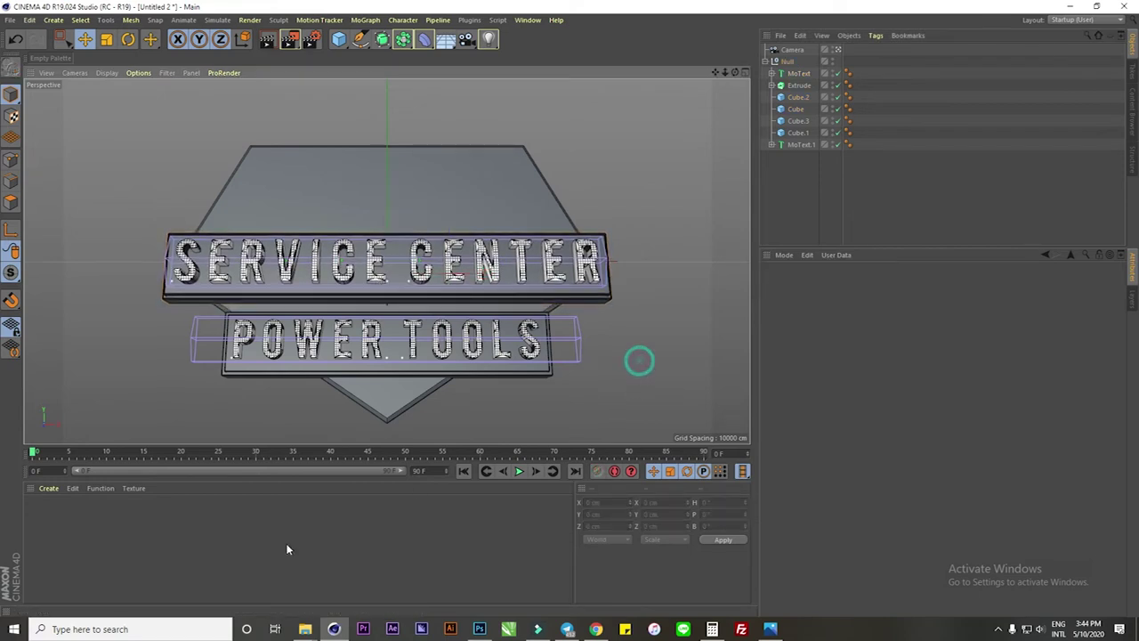
# - Create material Mat, apply it to both texts, and set its colour to H 41°, S 100%, V 100%
pyautogui.doubleClick(76, 534)
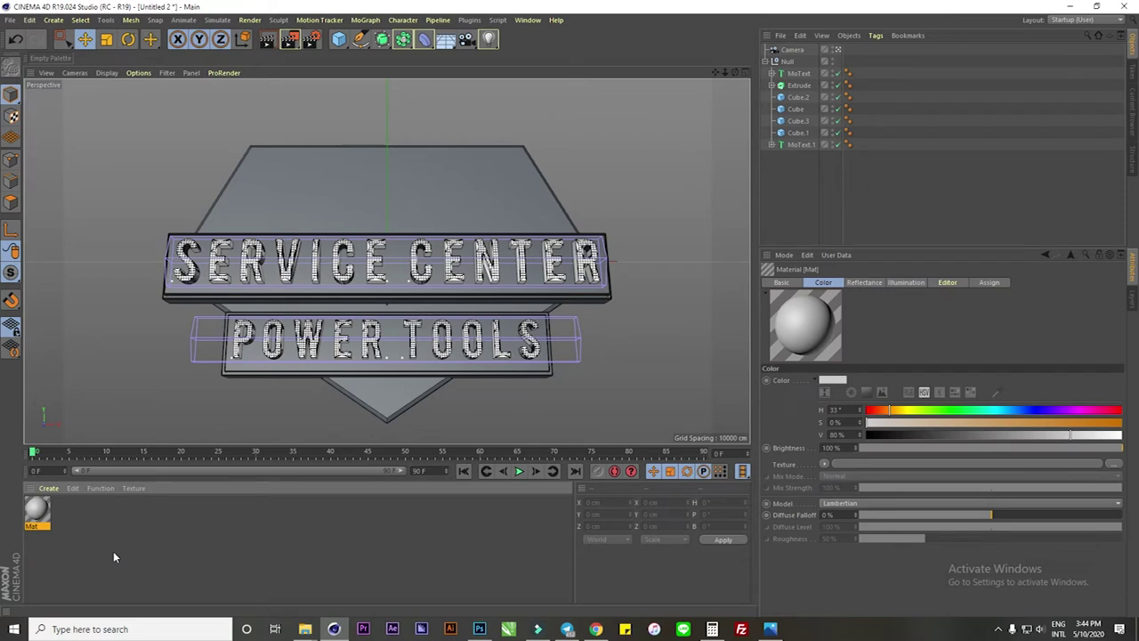
pyautogui.moveTo(38, 511)
pyautogui.mouseDown()
pyautogui.moveTo(851, 51)
pyautogui.moveTo(798, 73)
pyautogui.mouseUp()
pyautogui.moveTo(37, 511); pyautogui.dragTo(798, 145)
pyautogui.doubleClick(38, 511)
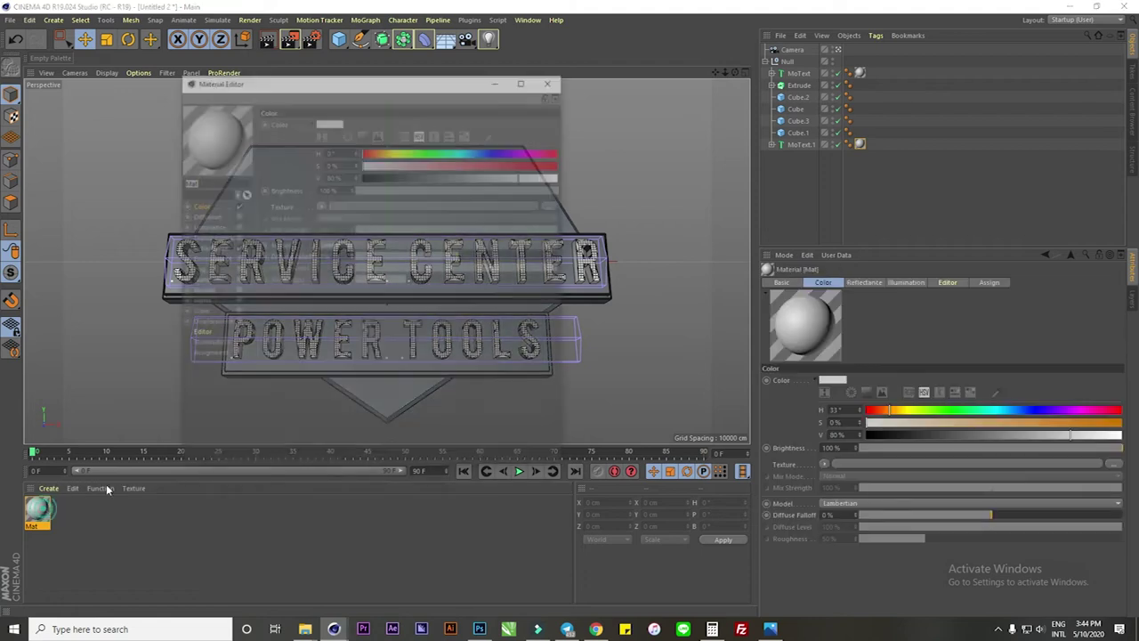
pyautogui.moveTo(336, 82); pyautogui.dragTo(830, 105)
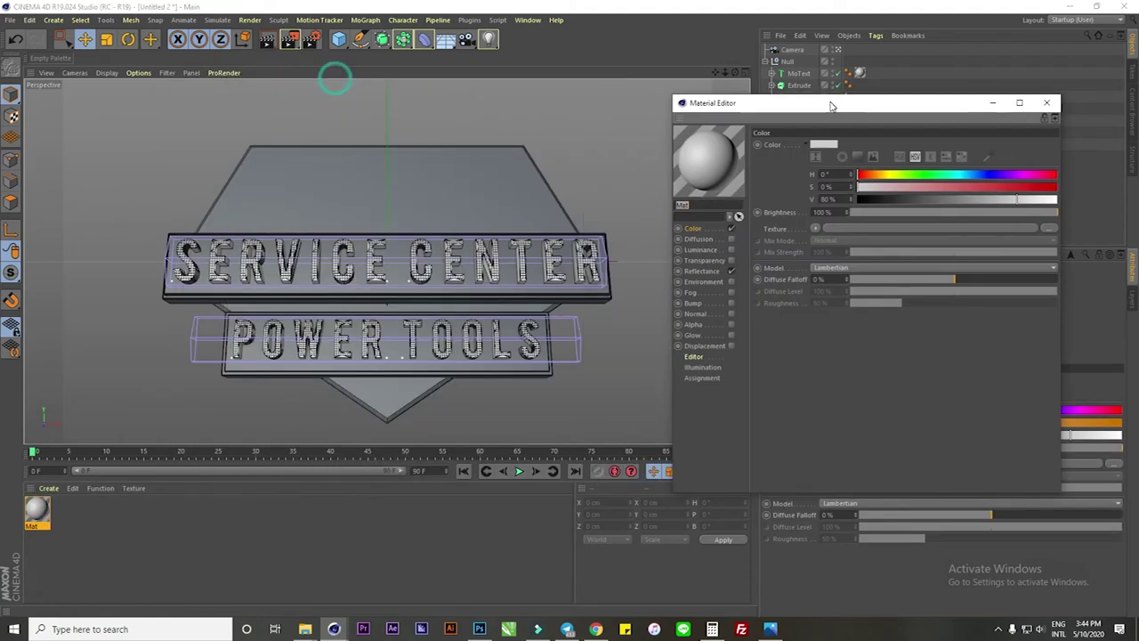
pyautogui.click(876, 175)
pyautogui.moveTo(1031, 189); pyautogui.dragTo(1057, 186)
pyautogui.click(1056, 199)
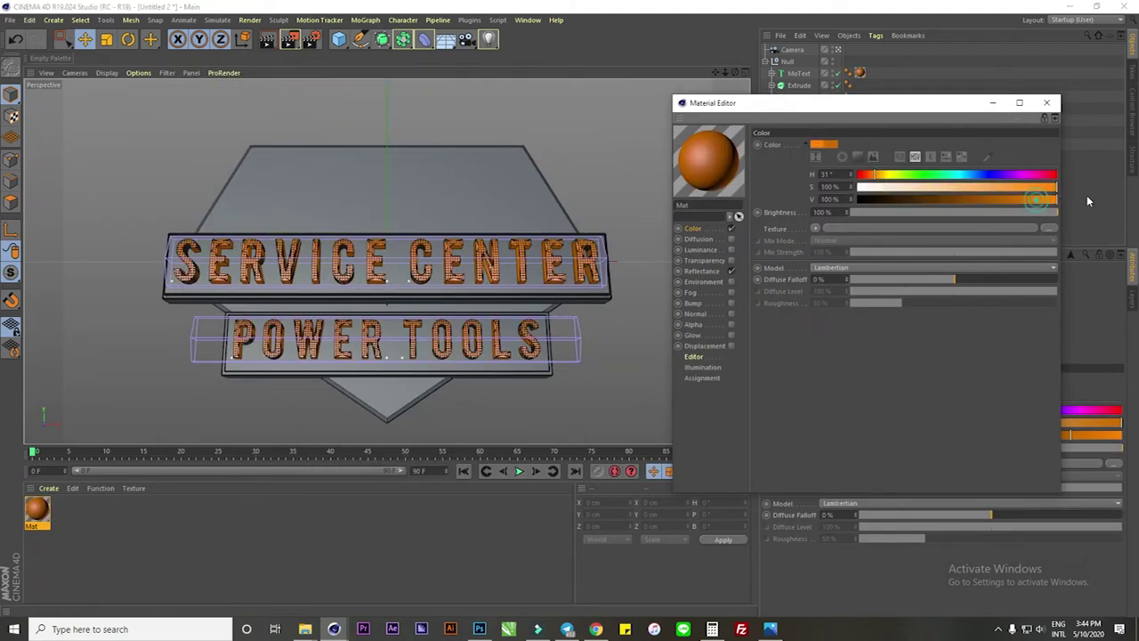
pyautogui.moveTo(875, 175); pyautogui.dragTo(881, 175)
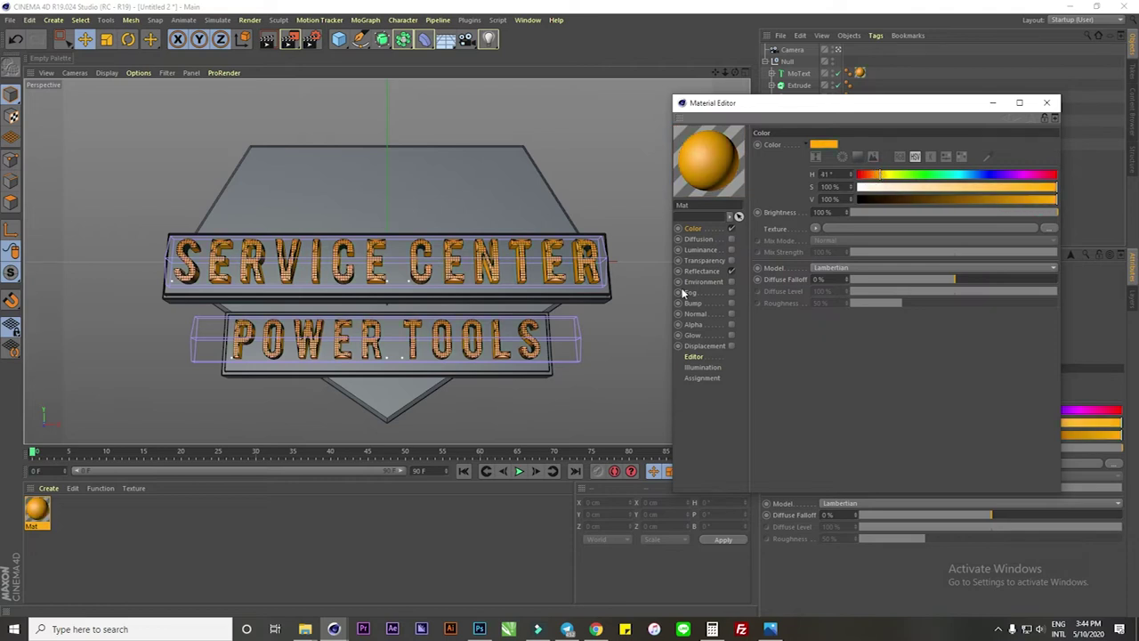
# - Replace Mat's default specular with a Reflection (Legacy) layer at 50% brightness
pyautogui.click(703, 273)
pyautogui.click(806, 169)
pyautogui.click(765, 169)
pyautogui.click(834, 285)
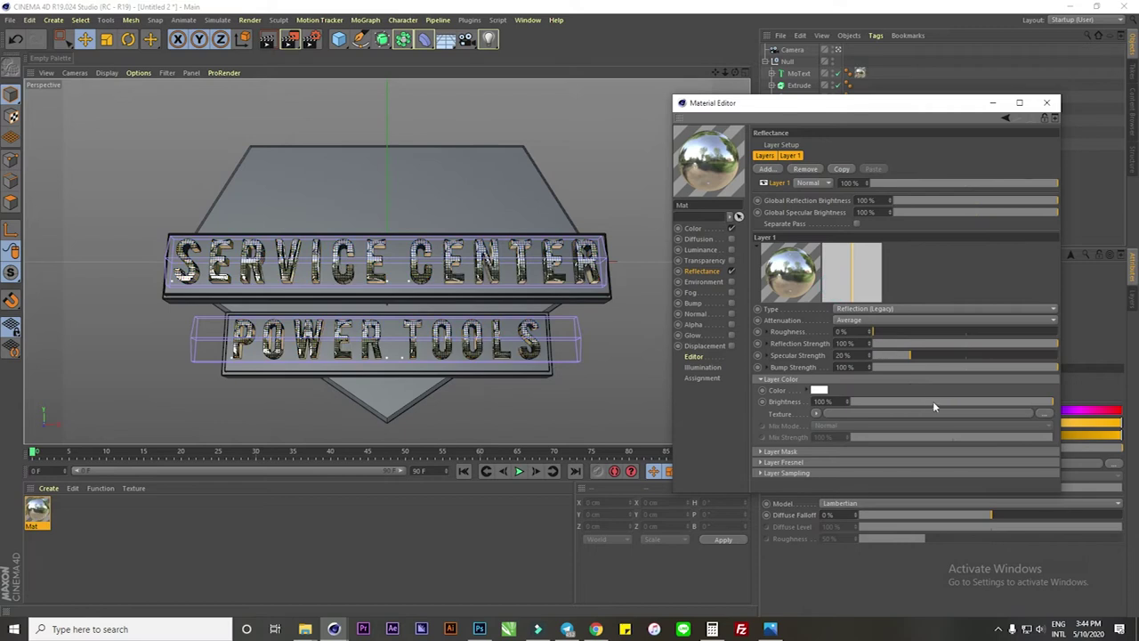
pyautogui.click(932, 403)
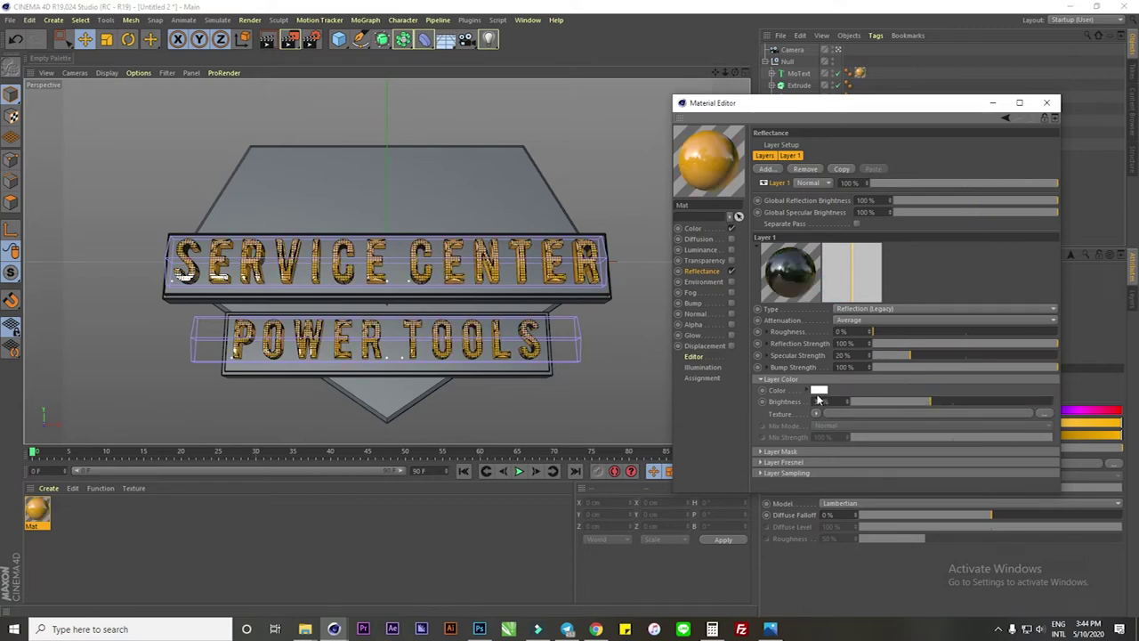
# - Add Color Correction and Global Illumination effects to the render settings
pyautogui.click(1047, 102)
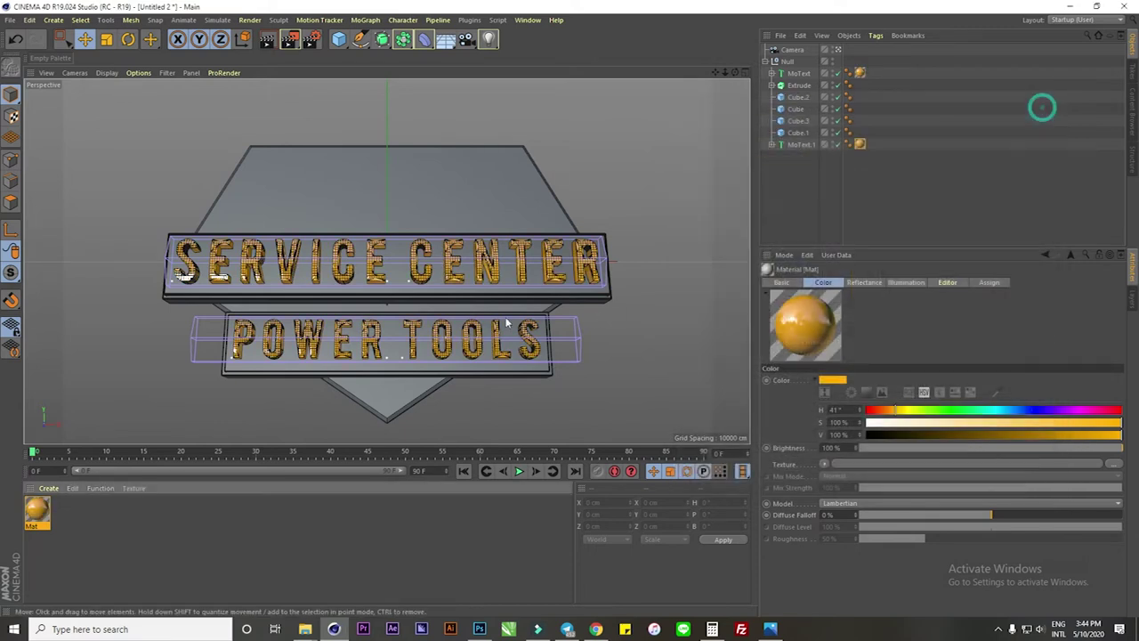
pyautogui.click(311, 39)
pyautogui.click(93, 217)
pyautogui.click(171, 330)
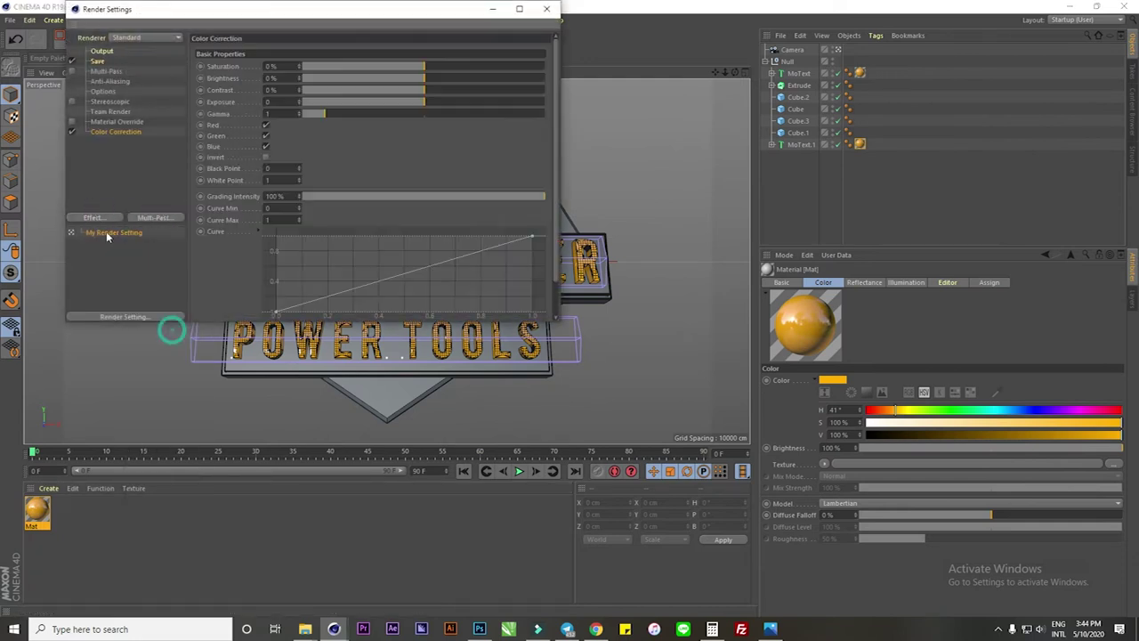
pyautogui.click(93, 217)
pyautogui.click(148, 363)
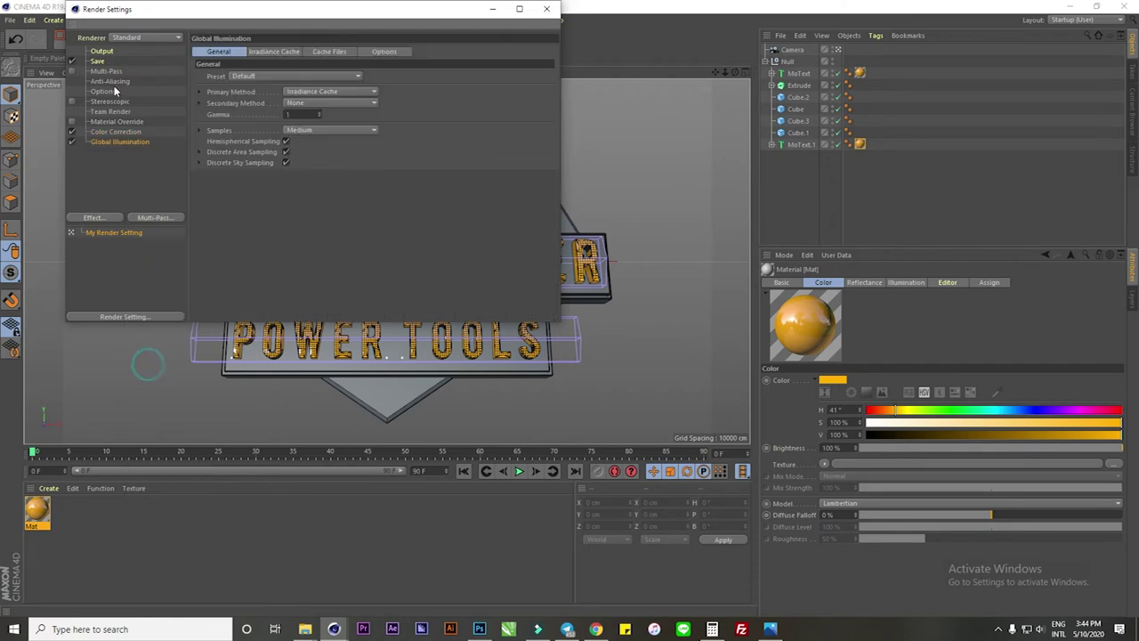
# - Save renders as 16-bit PNG with an alpha channel, then browse for the save location
pyautogui.click(97, 61)
pyautogui.click(303, 83)
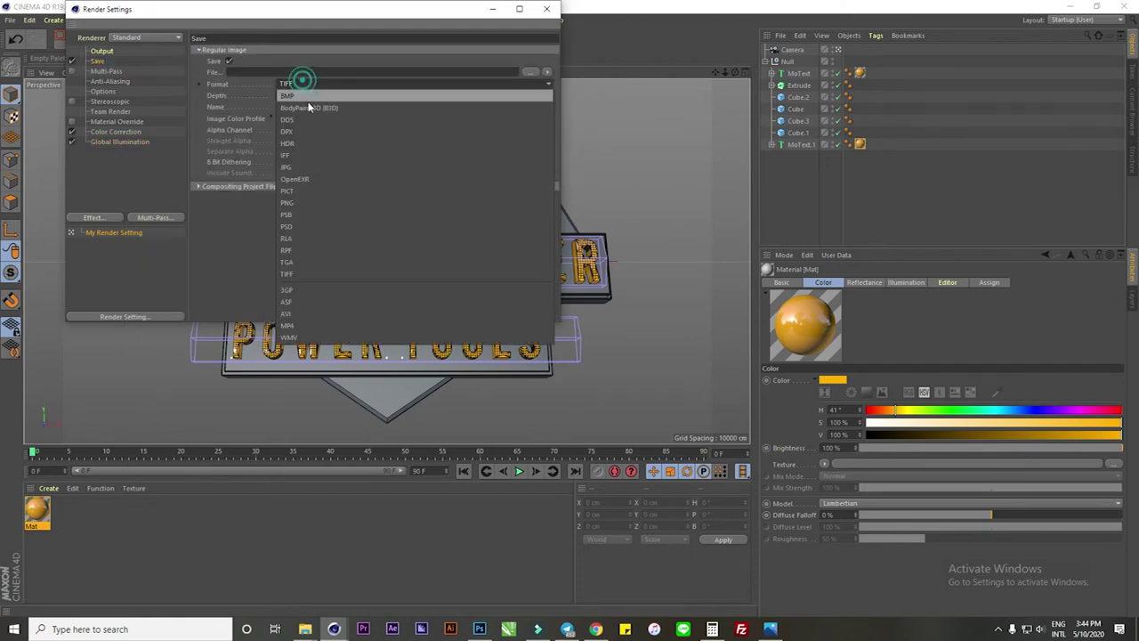
pyautogui.click(290, 205)
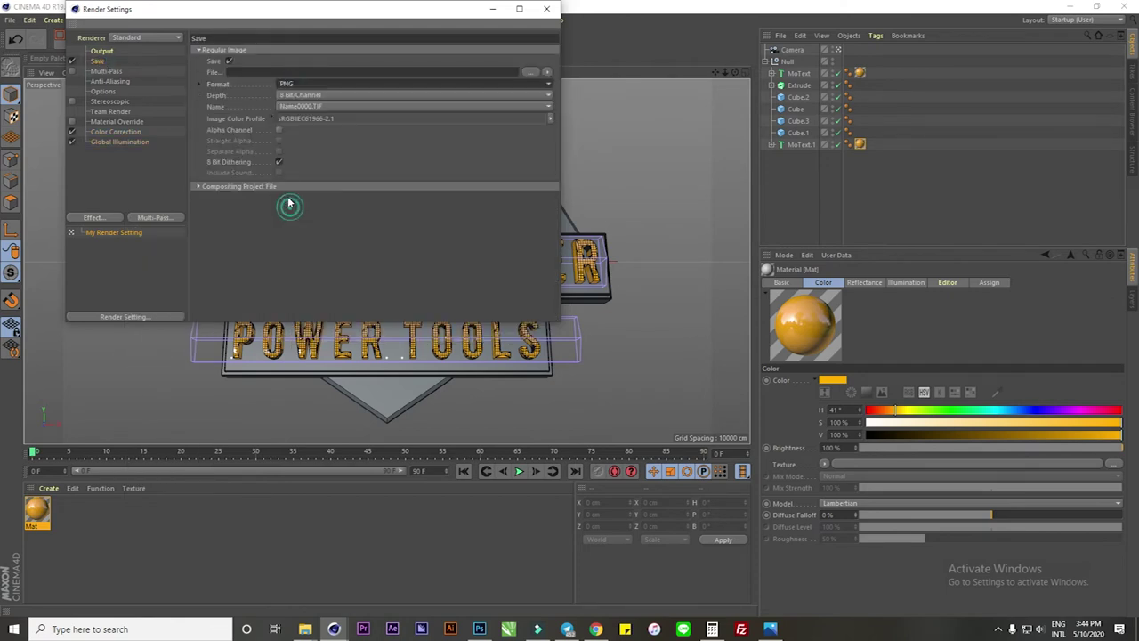
pyautogui.click(278, 129)
pyautogui.click(284, 94)
pyautogui.click(303, 120)
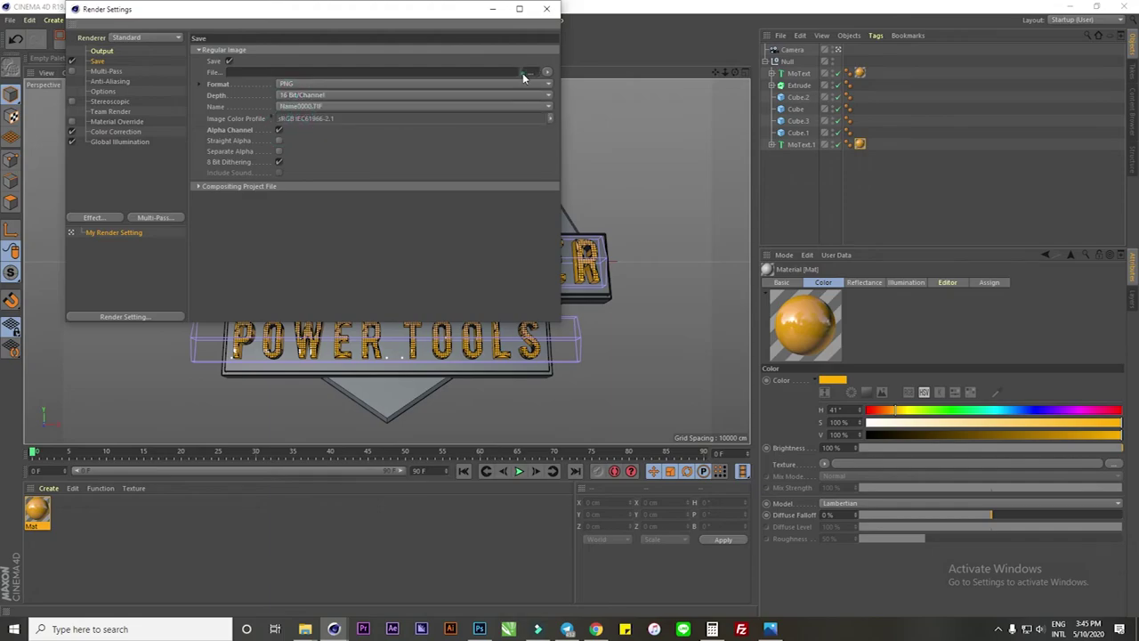
pyautogui.click(530, 71)
pyautogui.moveTo(395, 360)
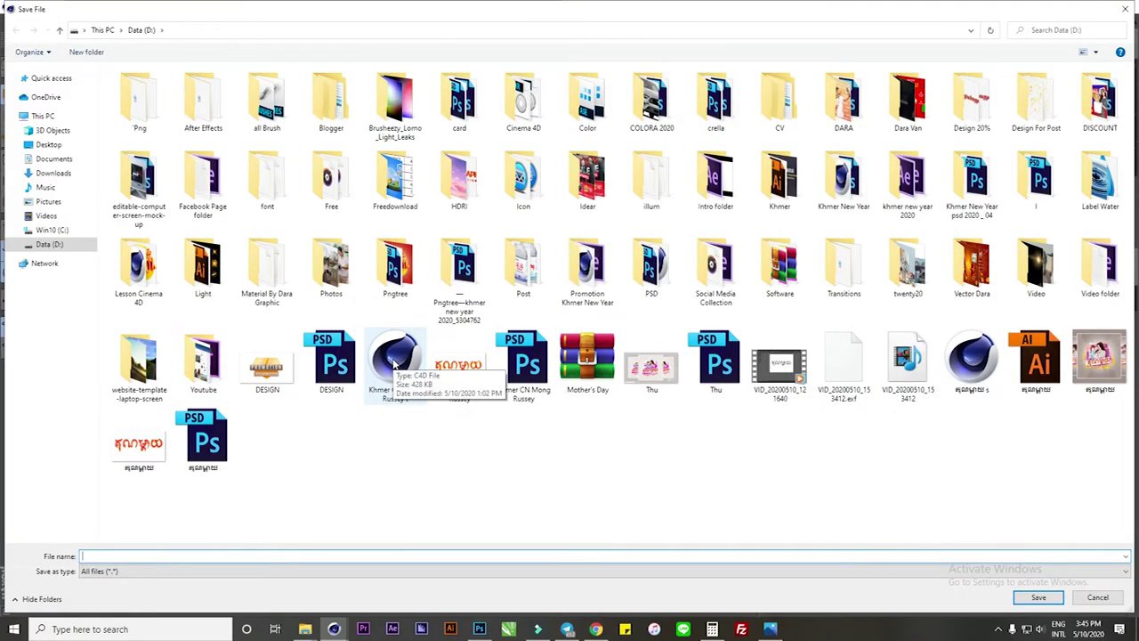
# - Set the render output to D:\Service Center Power Tools with Best anti-aliasing
pyautogui.write('so')
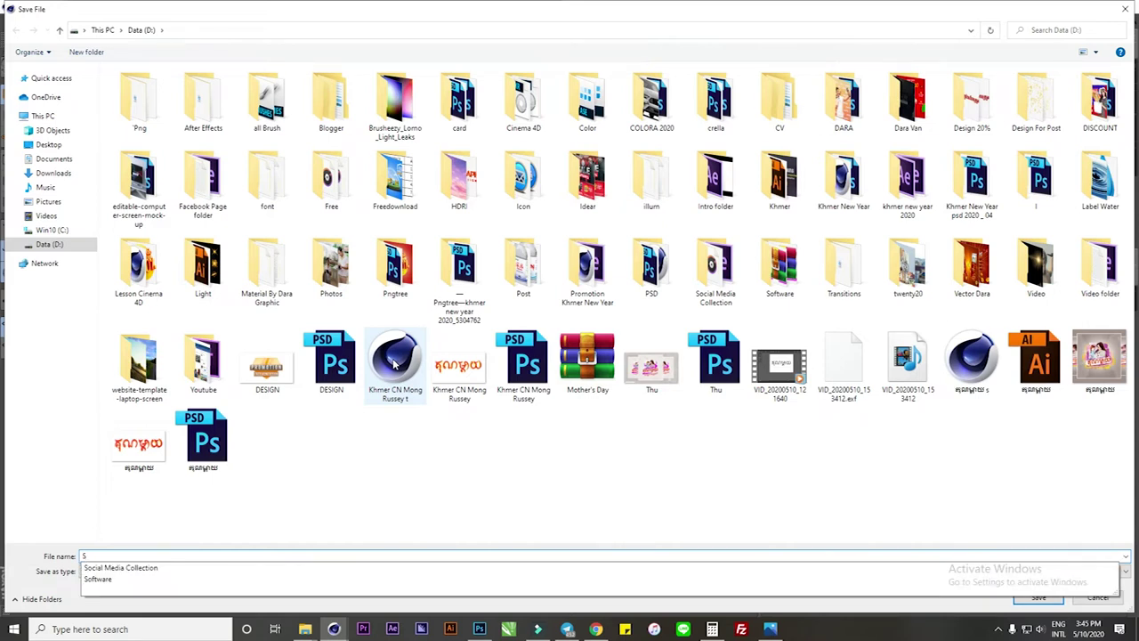
pyautogui.write('ervice Center Power Tools')
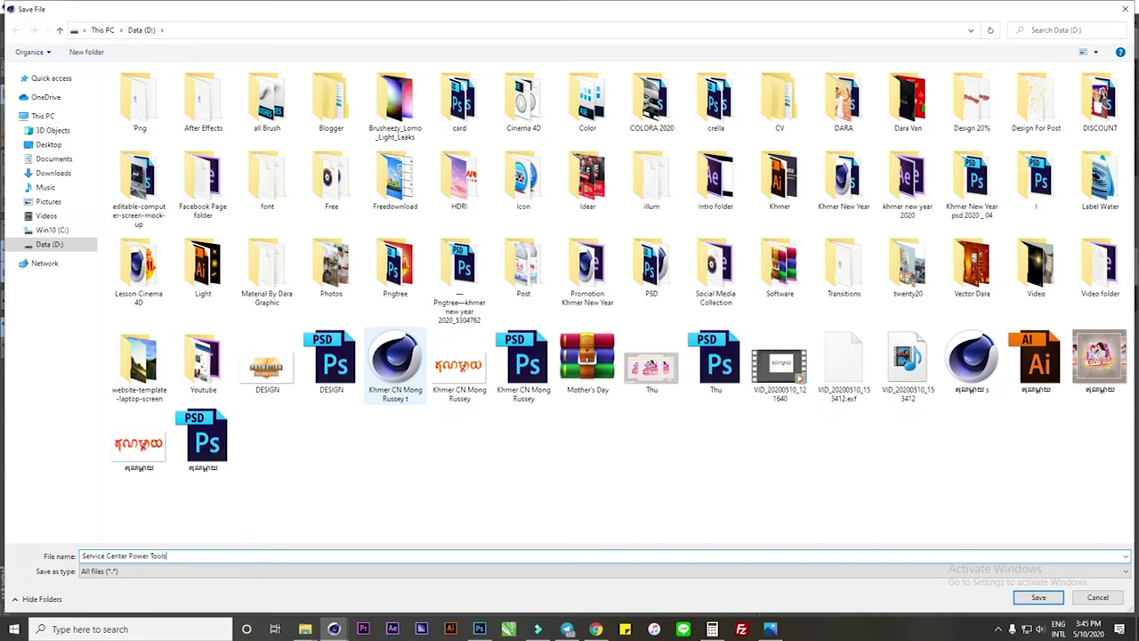
pyautogui.press('Return')
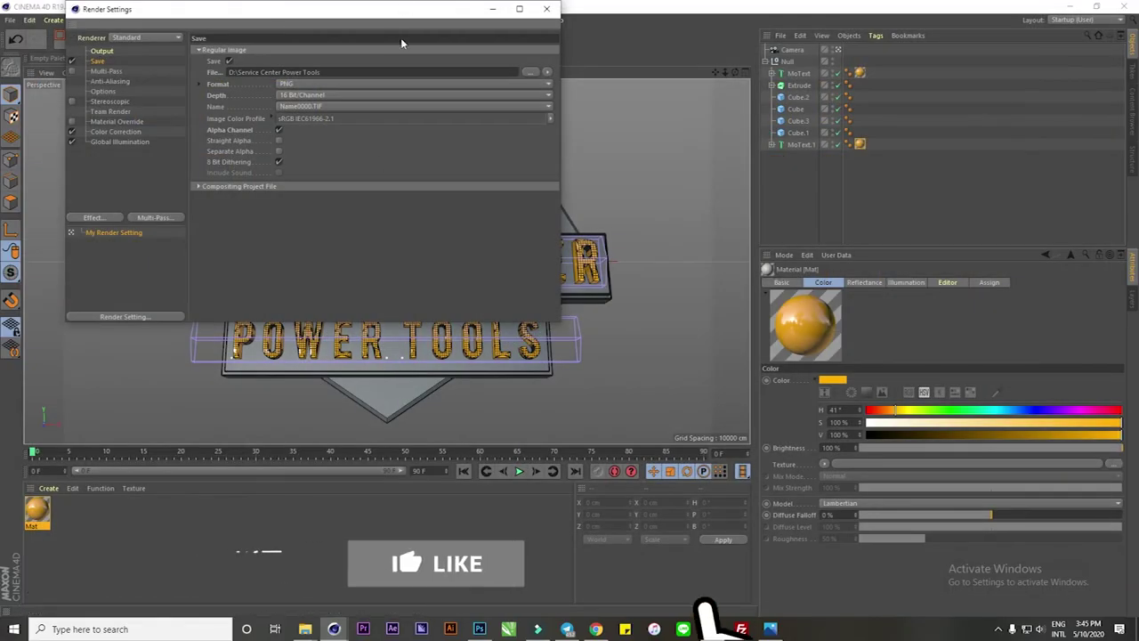
pyautogui.click(109, 81)
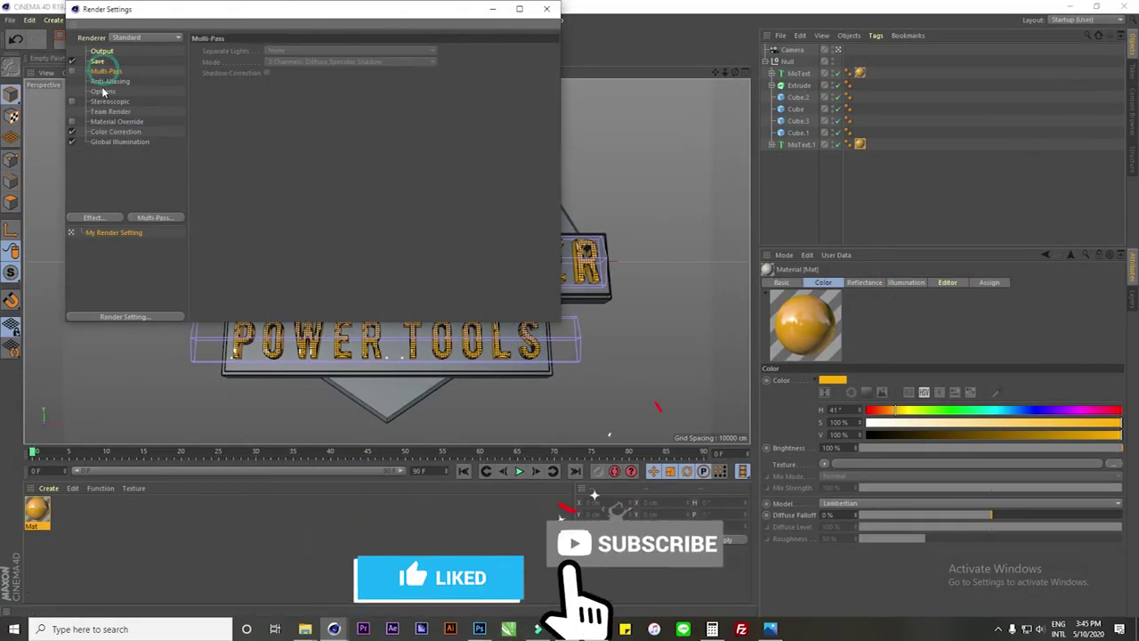
pyautogui.click(316, 51)
pyautogui.click(301, 88)
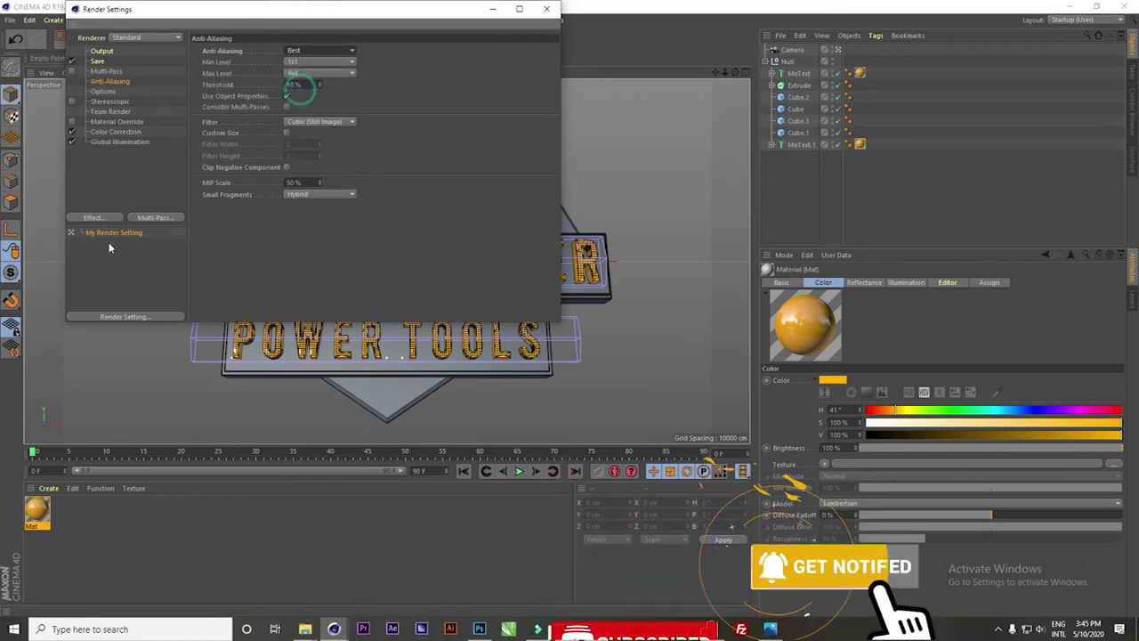
pyautogui.click(546, 9)
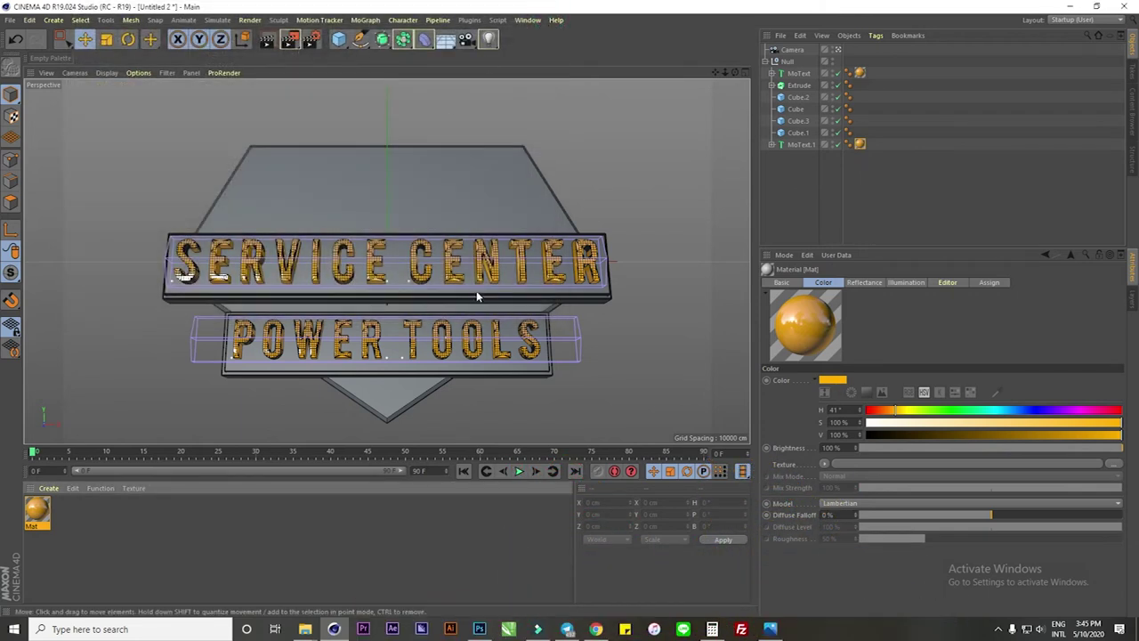
# - Create Mat.1 with a Cement_Grunge.jpg colour texture and no reflectance, and apply it to the shield
pyautogui.doubleClick(108, 544)
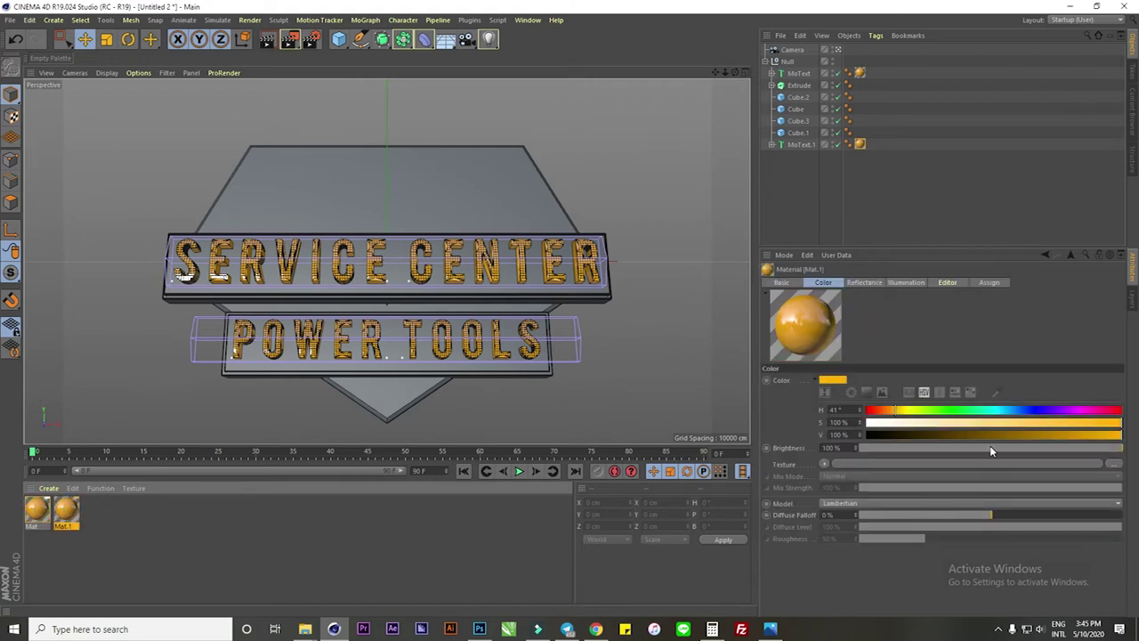
pyautogui.doubleClick(66, 510)
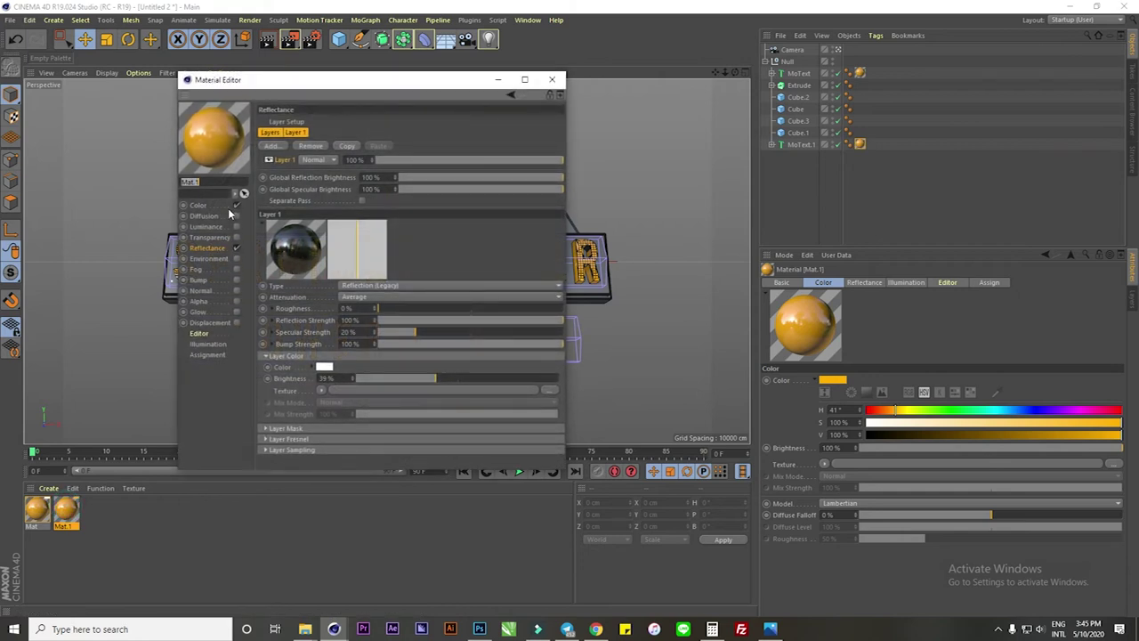
pyautogui.click(224, 205)
pyautogui.click(537, 206)
pyautogui.click(197, 125)
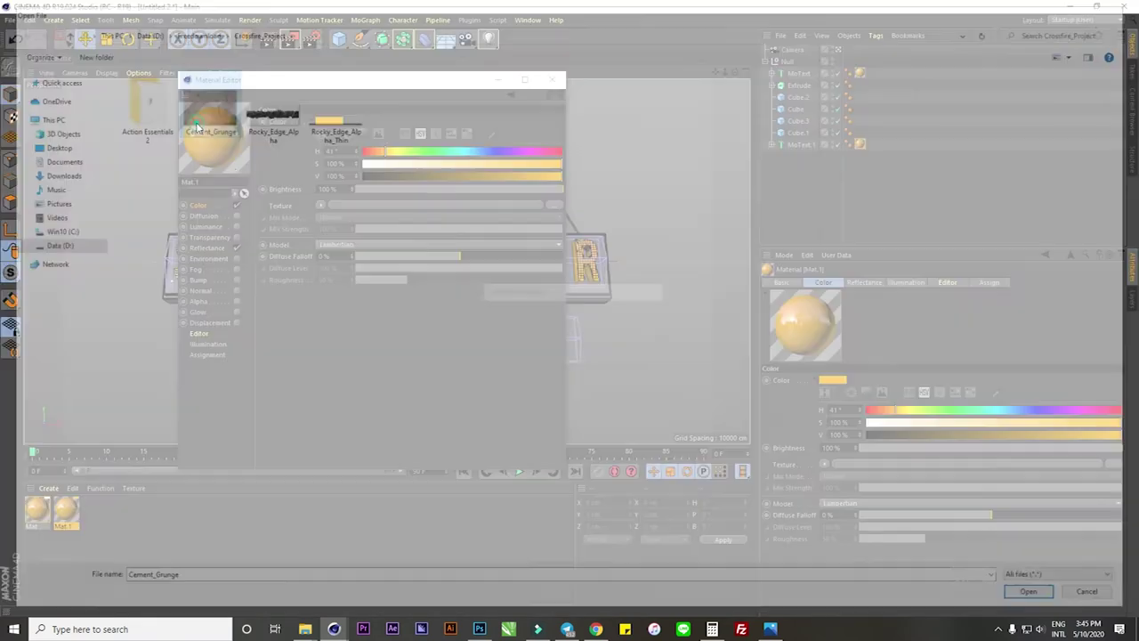
pyautogui.click(633, 354)
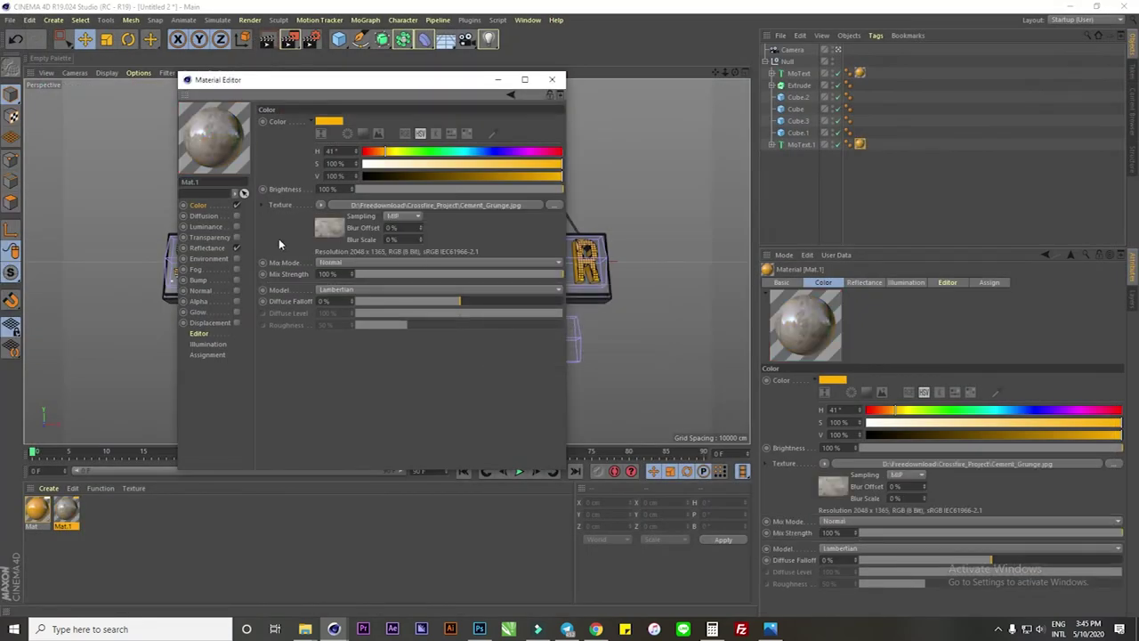
pyautogui.click(236, 249)
pyautogui.click(551, 79)
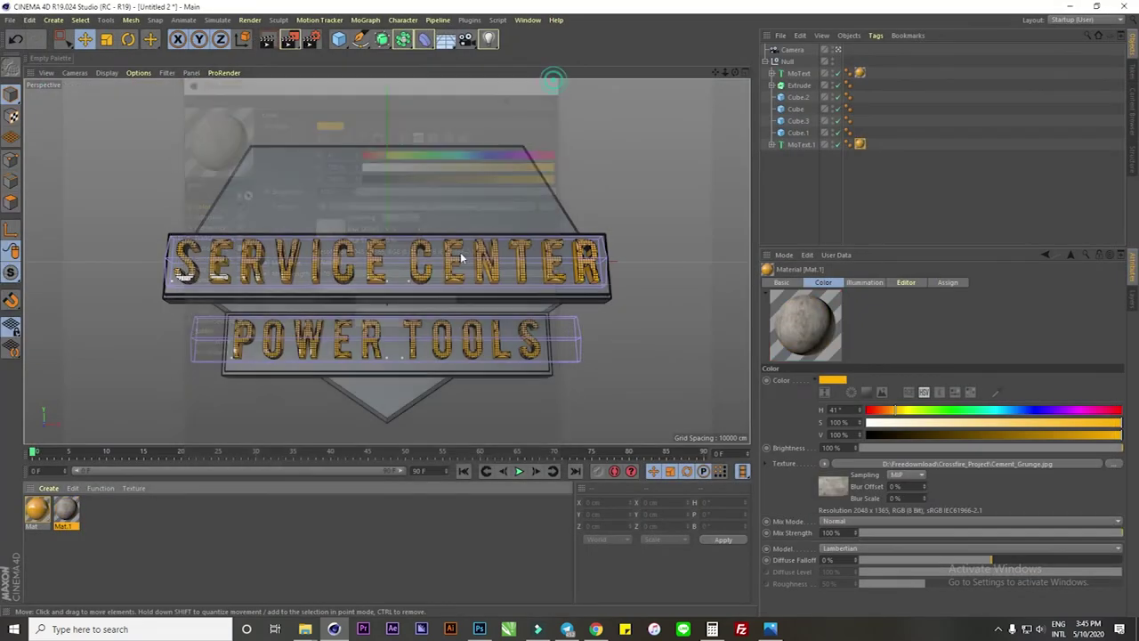
pyautogui.moveTo(67, 507); pyautogui.dragTo(410, 188)
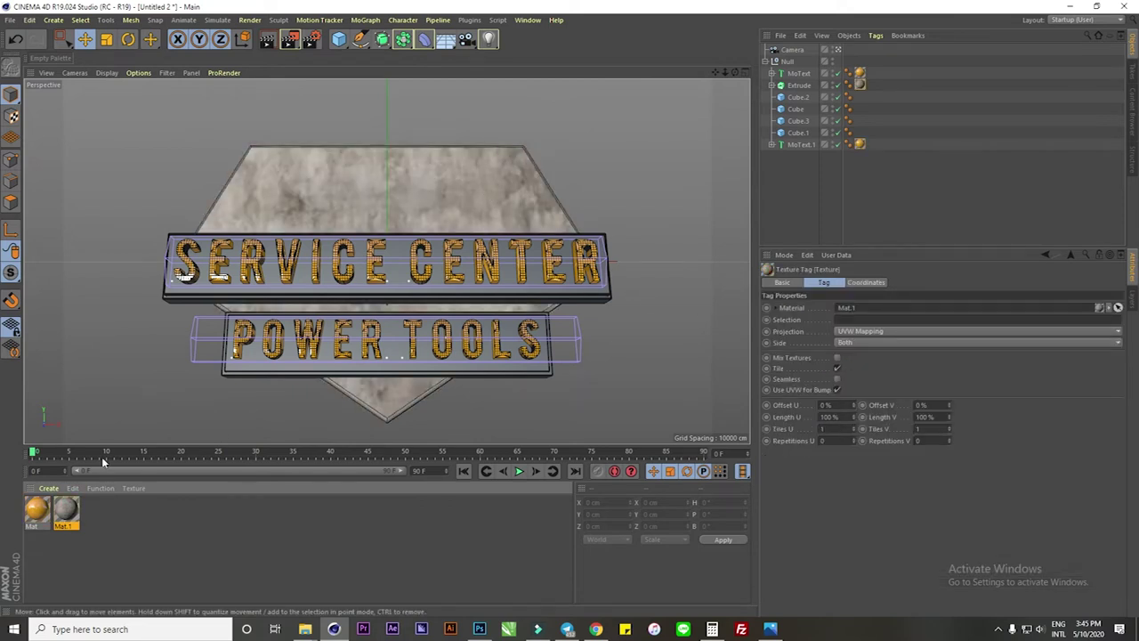
# - Duplicate the gold material into a near-black Mat.2 and apply it to the lower plate
pyautogui.keyDown('ctrl'); pyautogui.moveTo(151, 518); pyautogui.dragTo(131, 518); pyautogui.keyUp('ctrl')
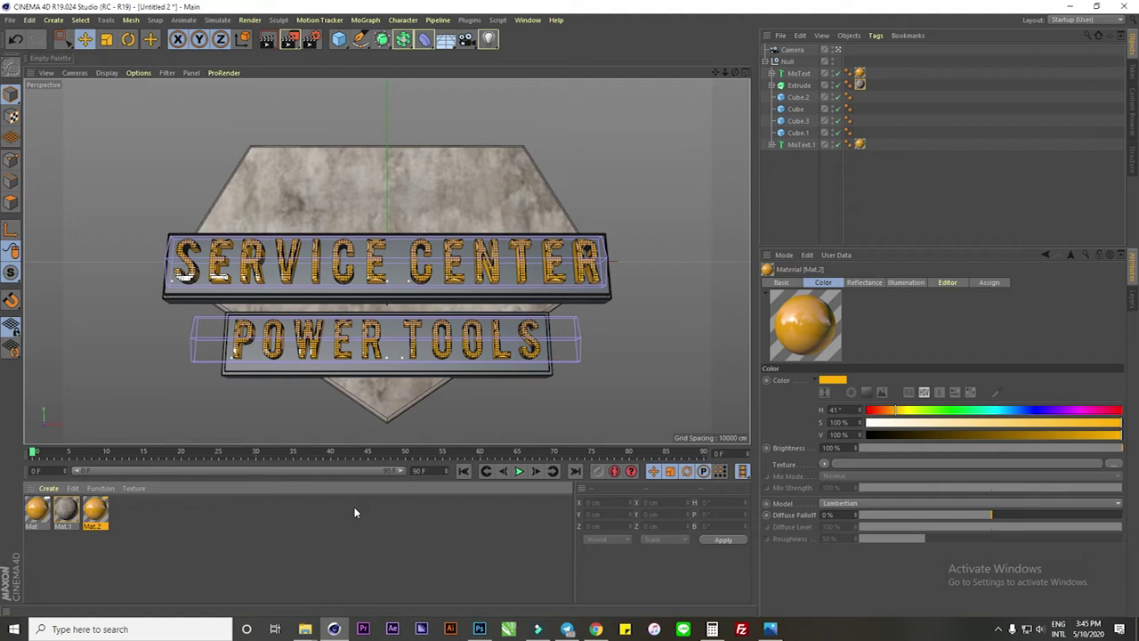
pyautogui.moveTo(895, 435); pyautogui.dragTo(886, 434)
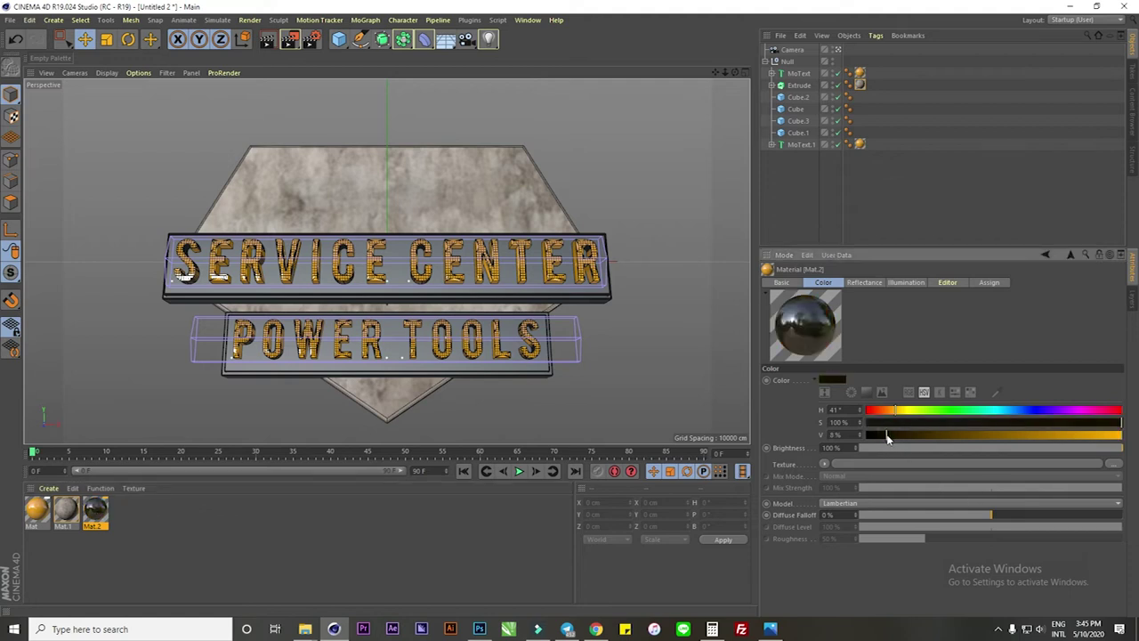
pyautogui.click(526, 375)
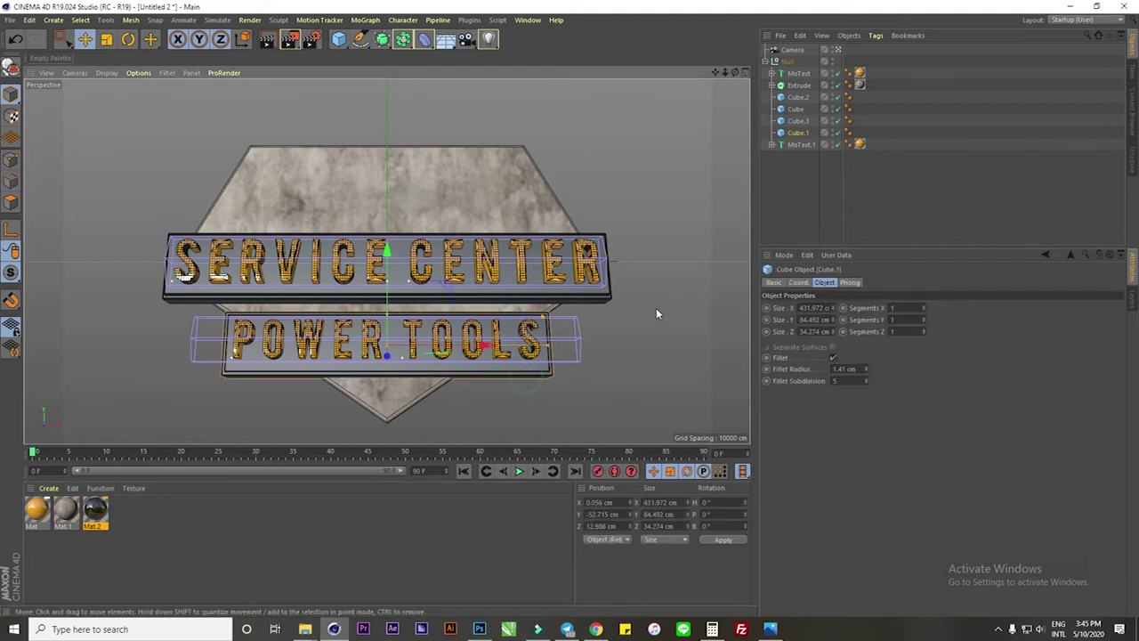
pyautogui.click(105, 489)
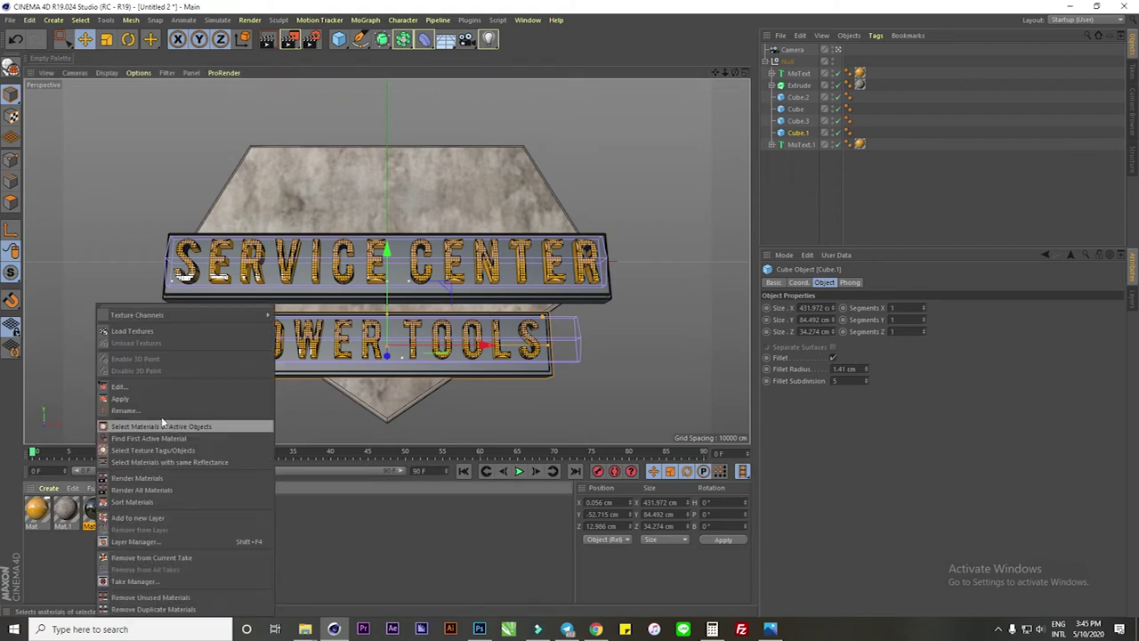
pyautogui.click(160, 402)
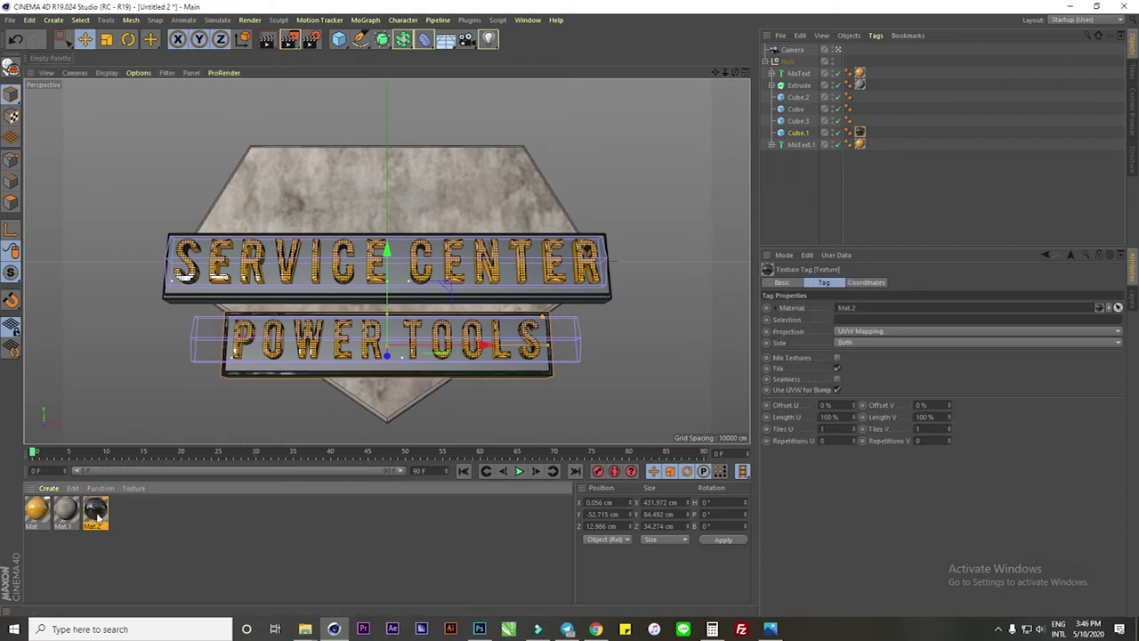
# - Undo, apply gold to the outer plate, and apply Mat.2 to the POWER TOOLS and SERVICE CENTER plates
pyautogui.hotkey('ctrl', 'z')
pyautogui.rightClick(44, 511)
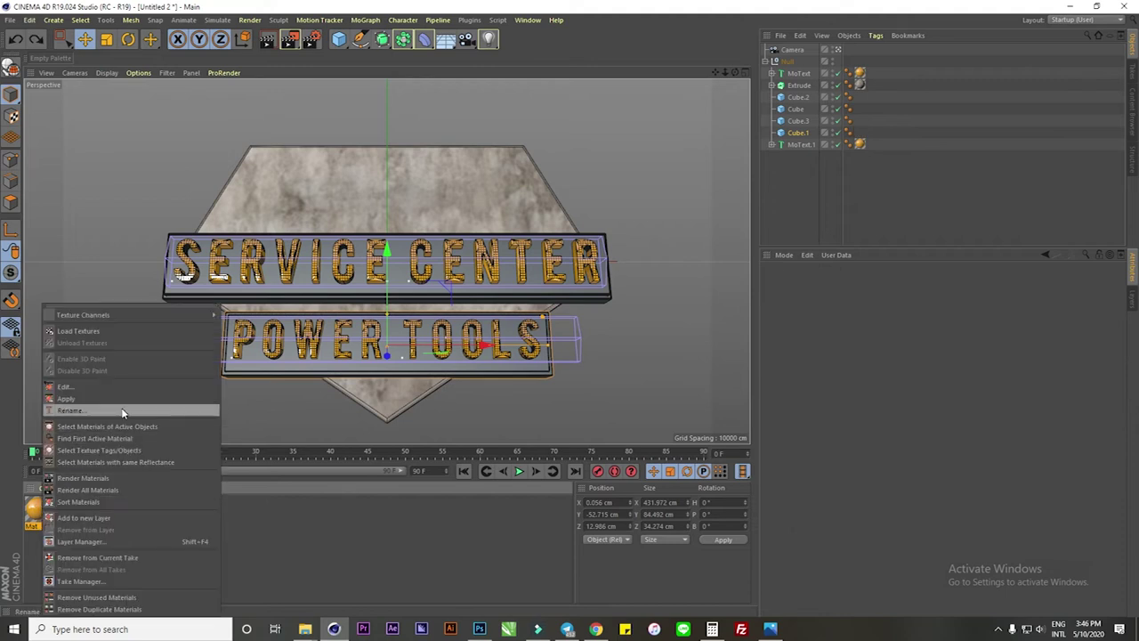
pyautogui.click(117, 398)
pyautogui.click(351, 370)
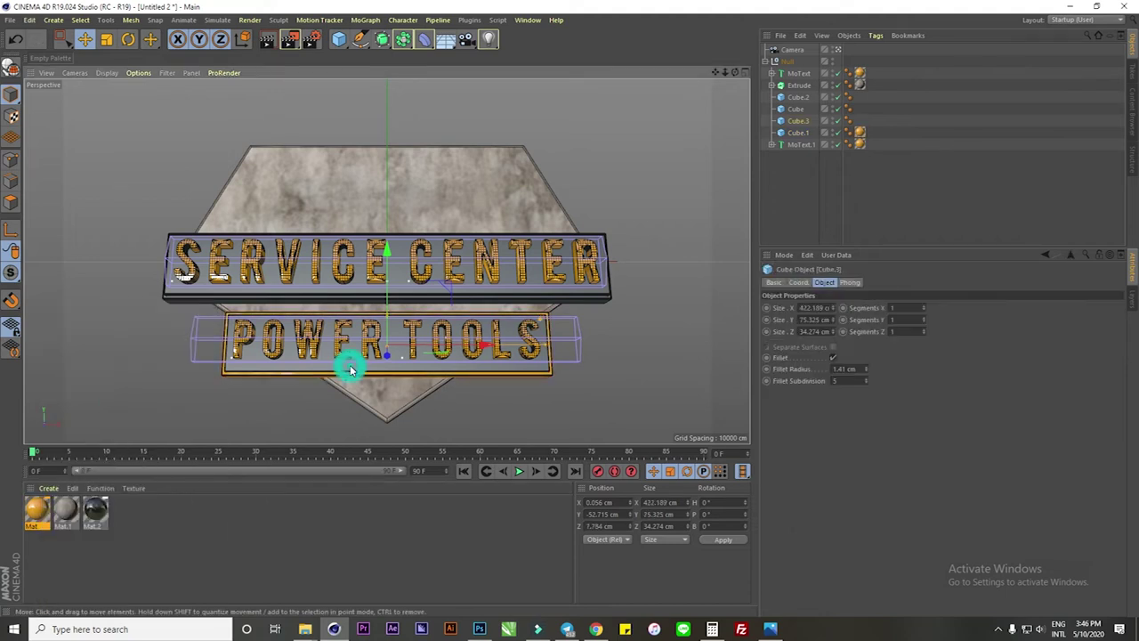
pyautogui.rightClick(116, 521)
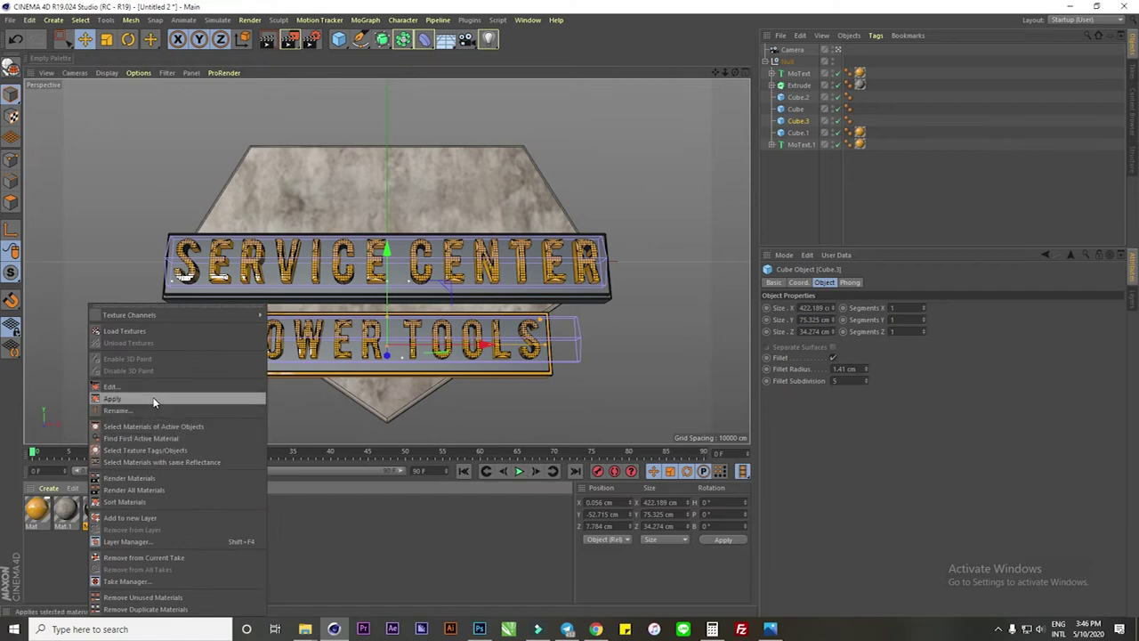
pyautogui.click(157, 398)
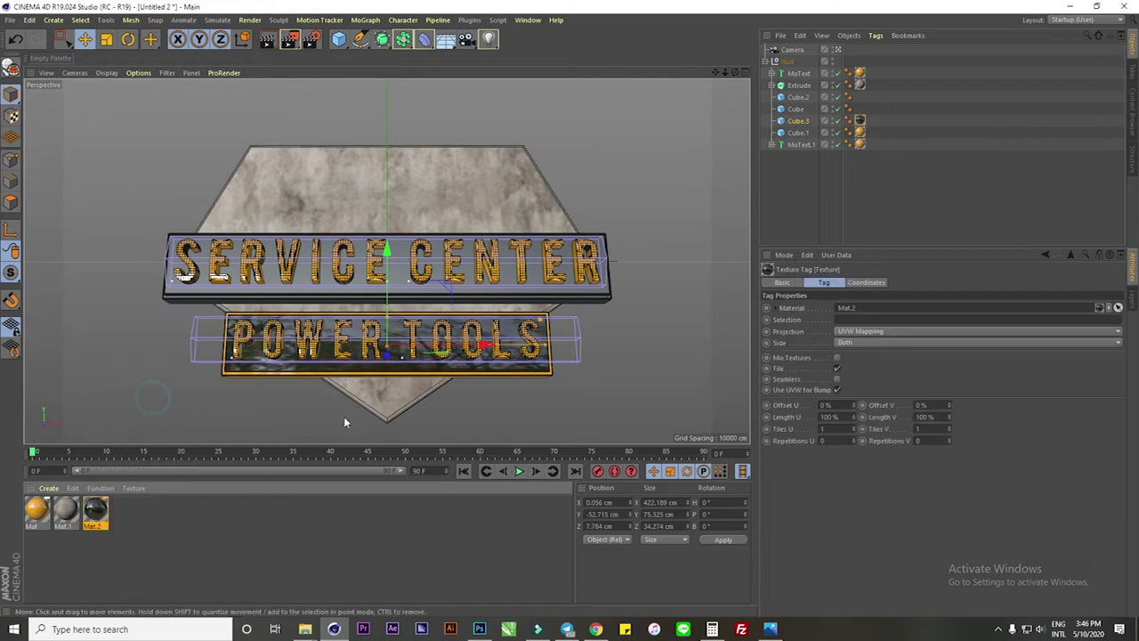
pyautogui.click(597, 296)
pyautogui.rightClick(95, 510)
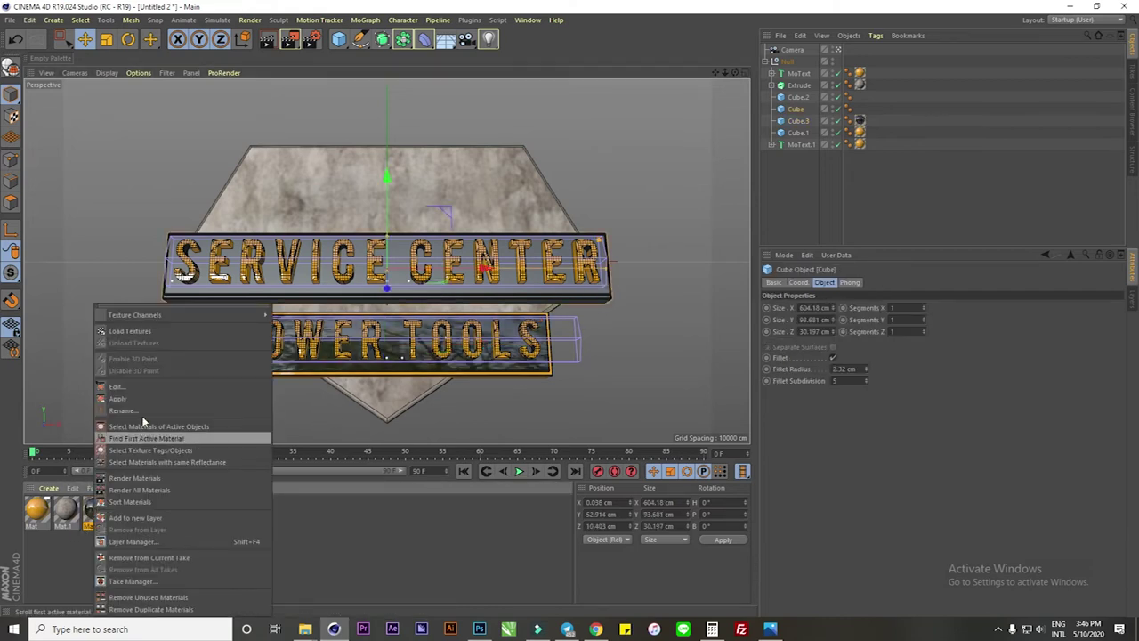
pyautogui.click(138, 400)
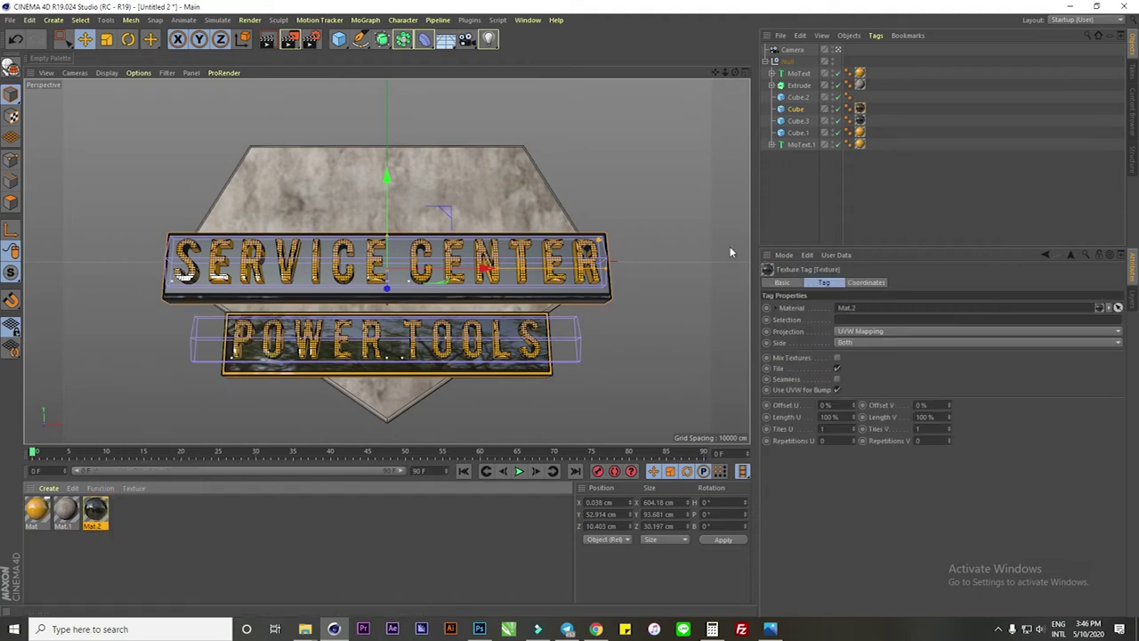
# - Undo the dark material on Cube and give the SERVICE CENTER backing panel the gold material
pyautogui.hotkey('ctrl', 'z')
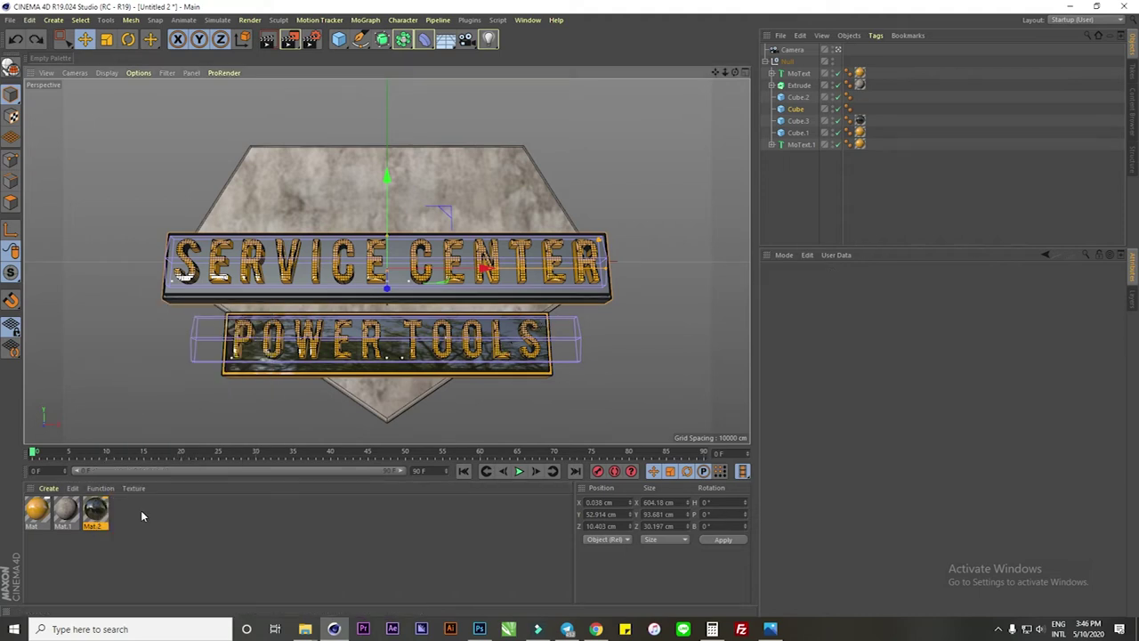
pyautogui.rightClick(136, 511)
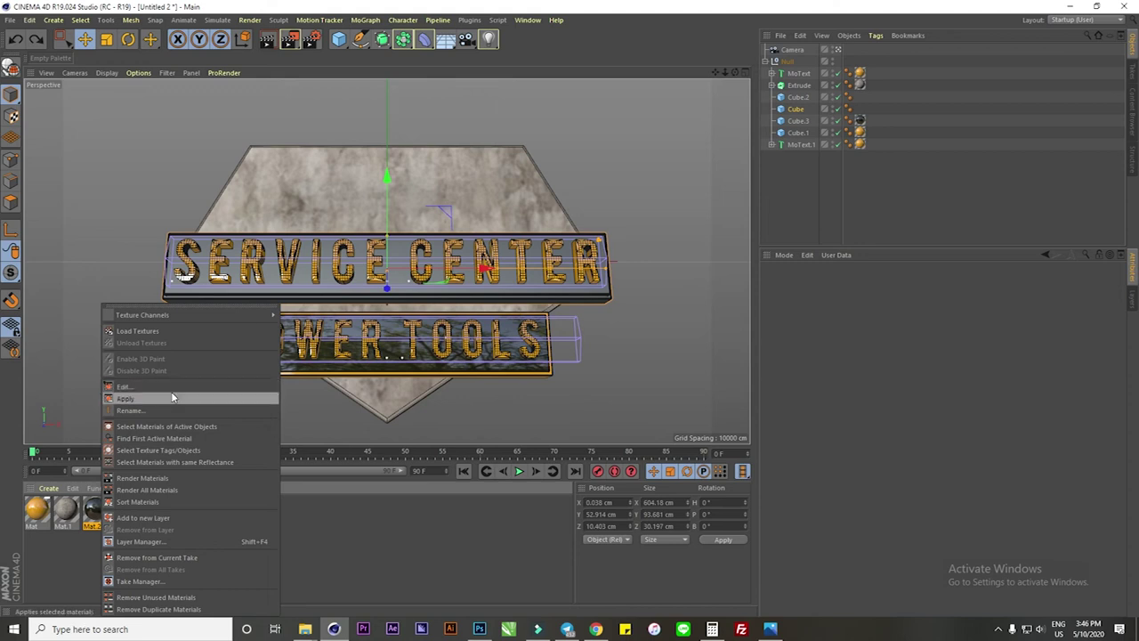
pyautogui.click(169, 398)
pyautogui.click(659, 252)
pyautogui.click(600, 291)
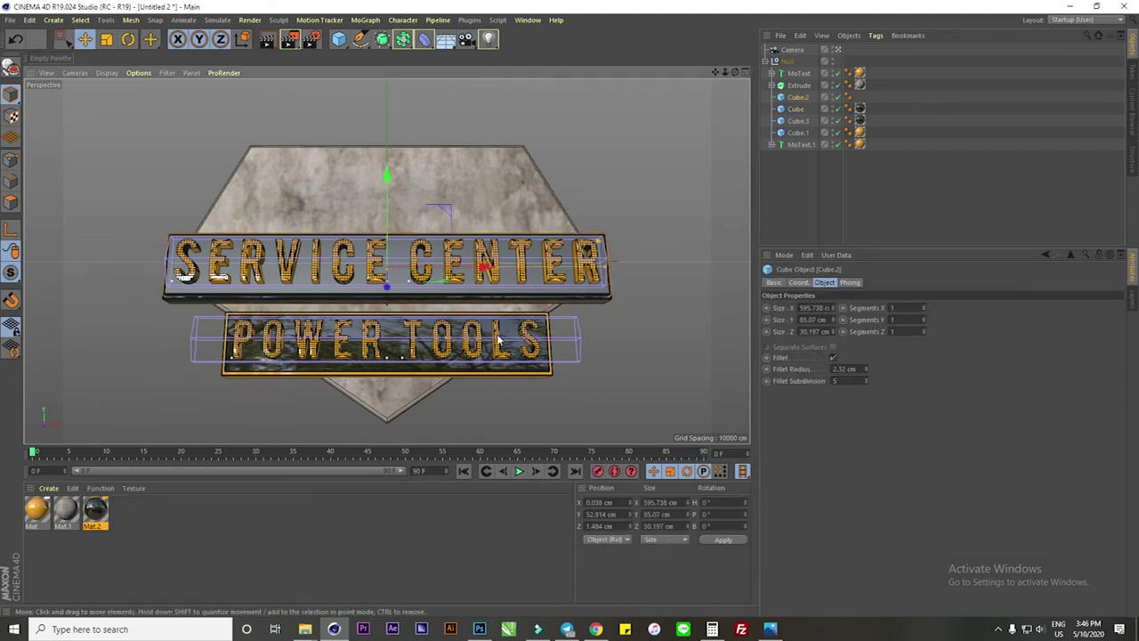
pyautogui.rightClick(46, 511)
pyautogui.click(161, 399)
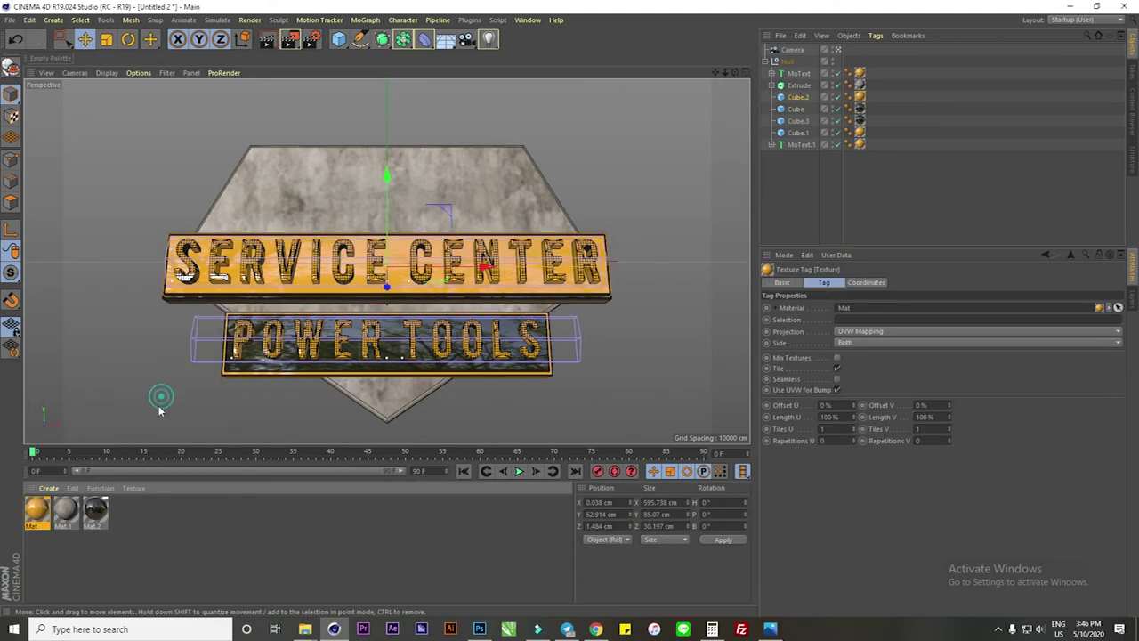
pyautogui.click(367, 521)
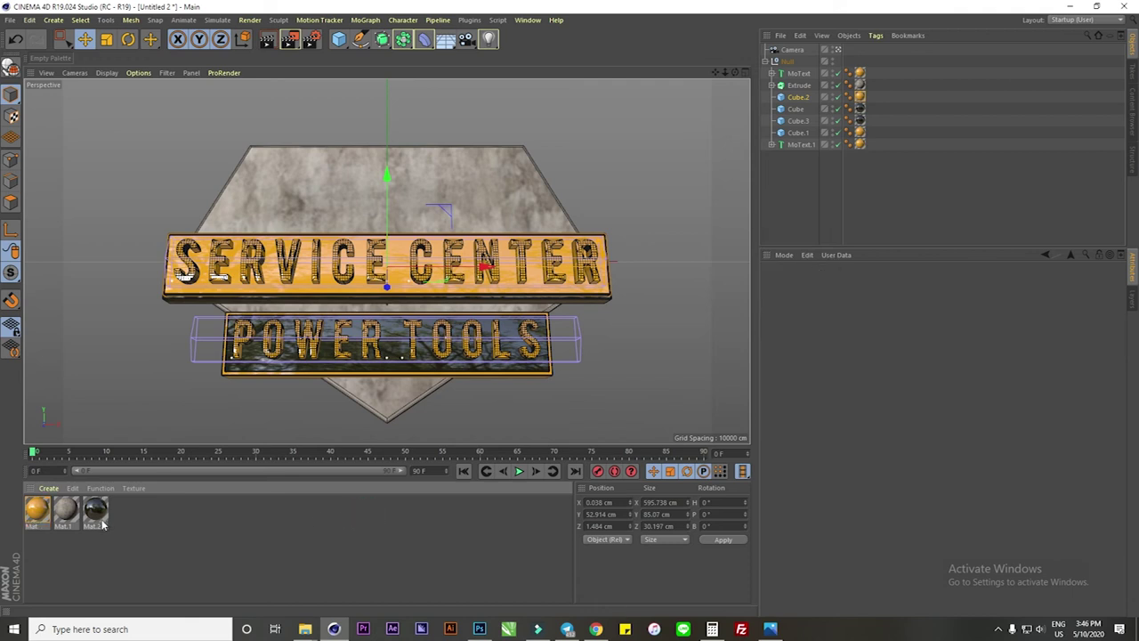
# - Duplicate the gold material as Mat.3, shift its hue to red (18°), and apply it to the SERVICE CENTER text
pyautogui.keyDown('ctrl'); pyautogui.moveTo(40, 516); pyautogui.dragTo(125, 512); pyautogui.keyUp('ctrl')
pyautogui.moveTo(891, 412); pyautogui.dragTo(877, 412)
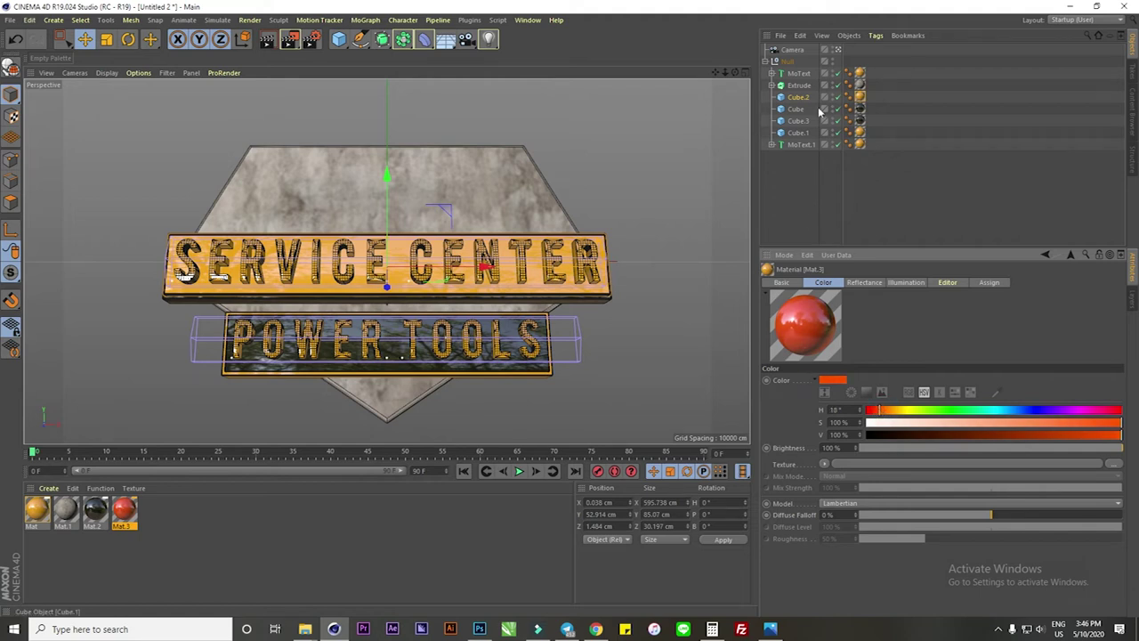
pyautogui.click(799, 73)
pyautogui.moveTo(123, 512); pyautogui.dragTo(865, 75)
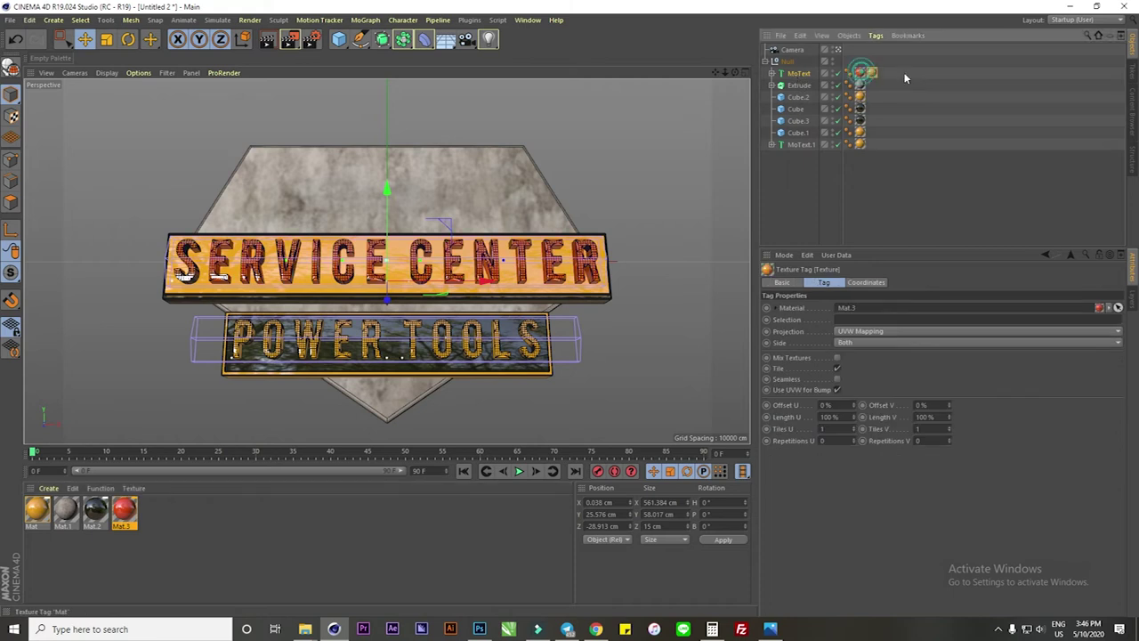
# - Move the gold tag last and restrict it to selection C1 so gold covers only one cap
pyautogui.moveTo(860, 73); pyautogui.dragTo(877, 74)
pyautogui.click(853, 319)
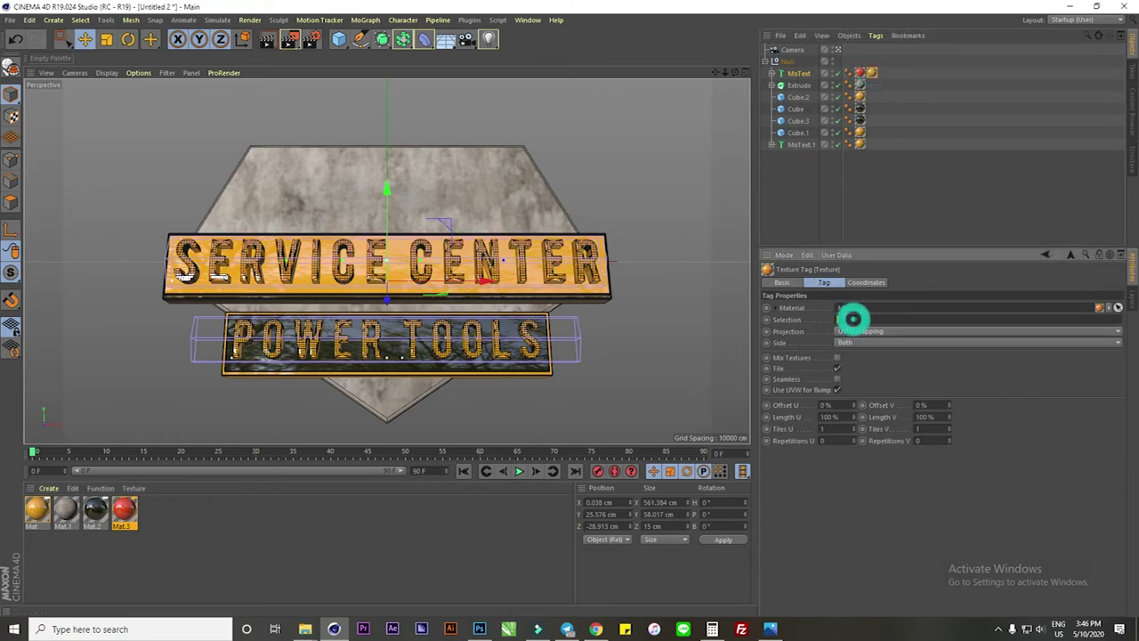
pyautogui.write('C1')
pyautogui.click(435, 519)
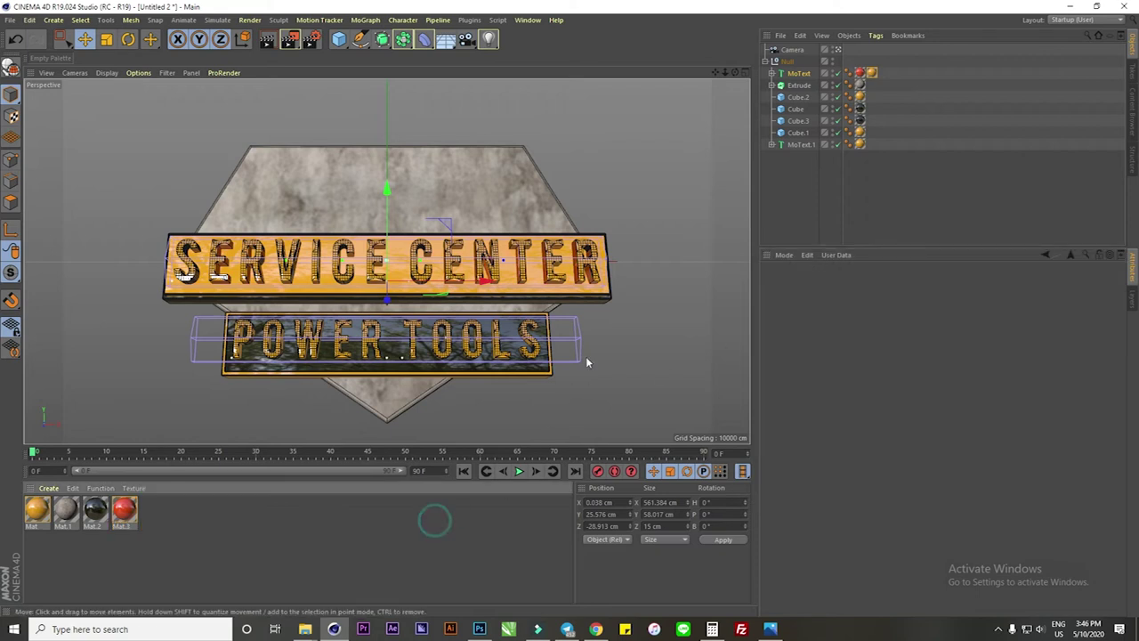
pyautogui.click(629, 273)
# - Preview-render the scene, then add a first light and move it in front of the badge
pyautogui.click(267, 39)
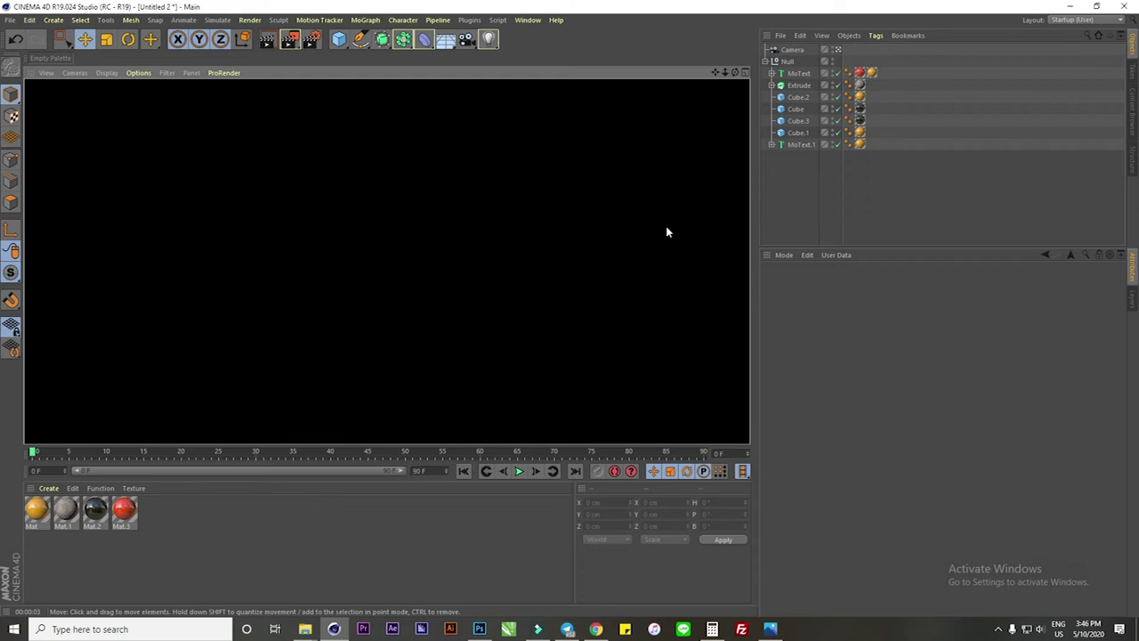
pyautogui.click(488, 40)
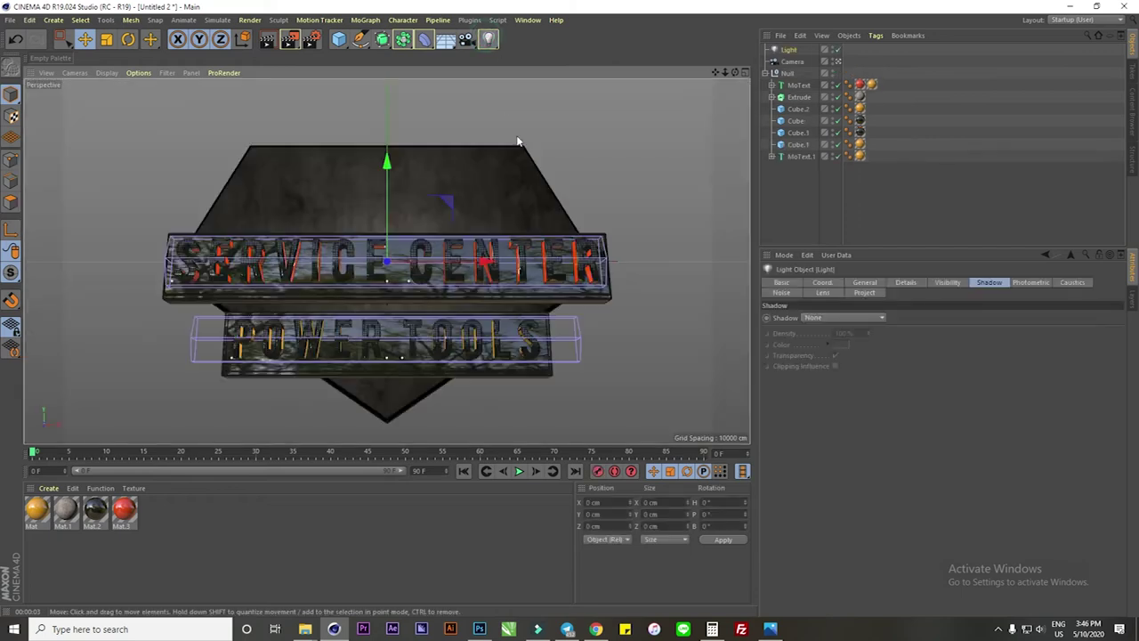
pyautogui.click(747, 74)
pyautogui.click(745, 72)
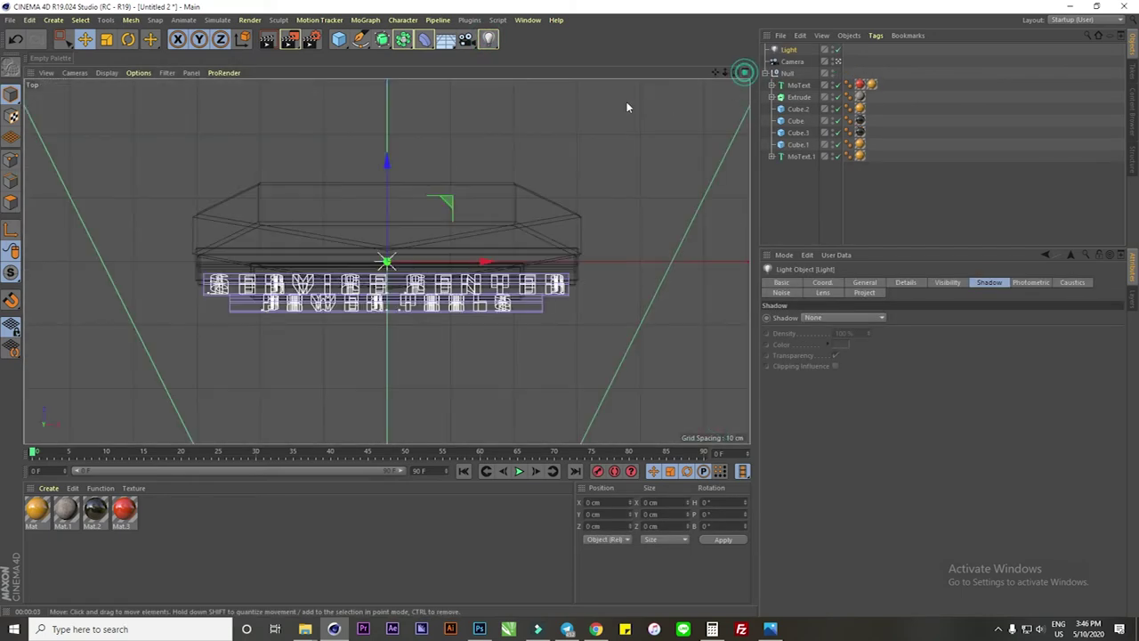
pyautogui.click(745, 73)
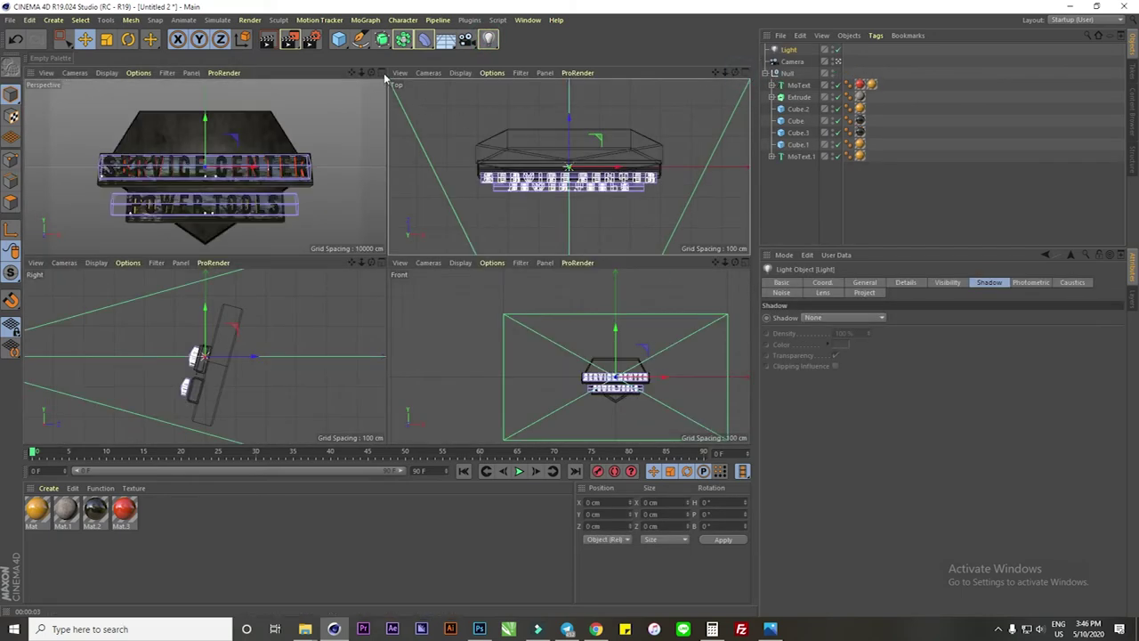
pyautogui.click(386, 76)
pyautogui.moveTo(646, 242)
pyautogui.keyDown('alt'); pyautogui.mouseDown()
pyautogui.moveTo(570, 169)
pyautogui.moveTo(427, 170)
pyautogui.mouseUp(); pyautogui.keyUp('alt')
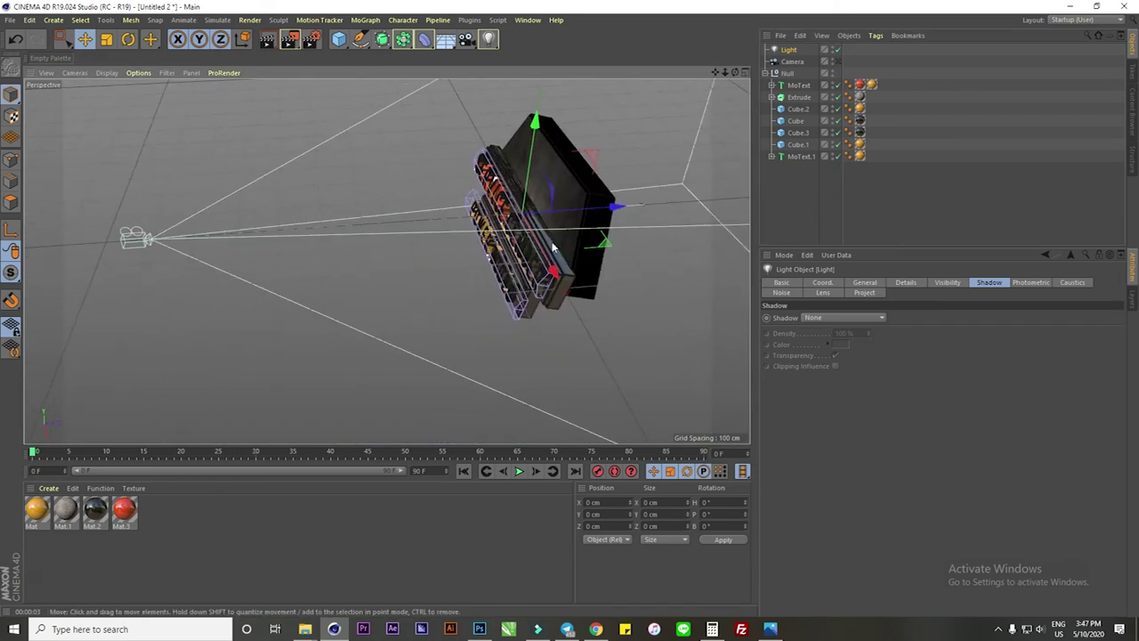
pyautogui.moveTo(623, 242); pyautogui.dragTo(427, 247)
# - Add Light.1–Light.4 above, on both sides of, and below the badge, then view through the scene camera
pyautogui.click(488, 38)
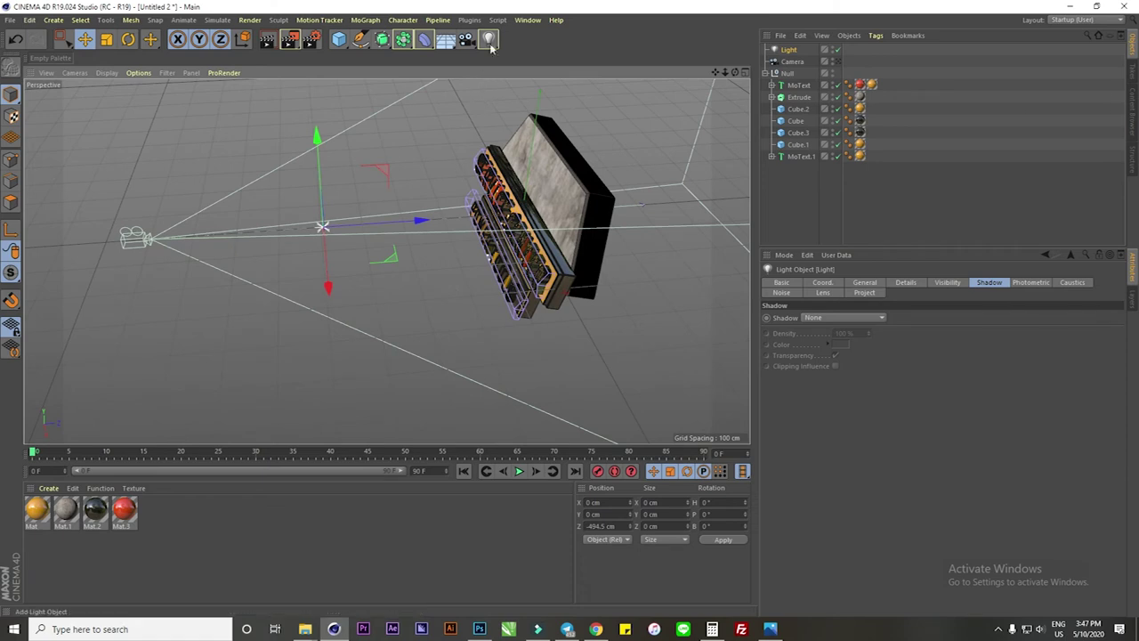
pyautogui.moveTo(544, 259); pyautogui.dragTo(553, 171)
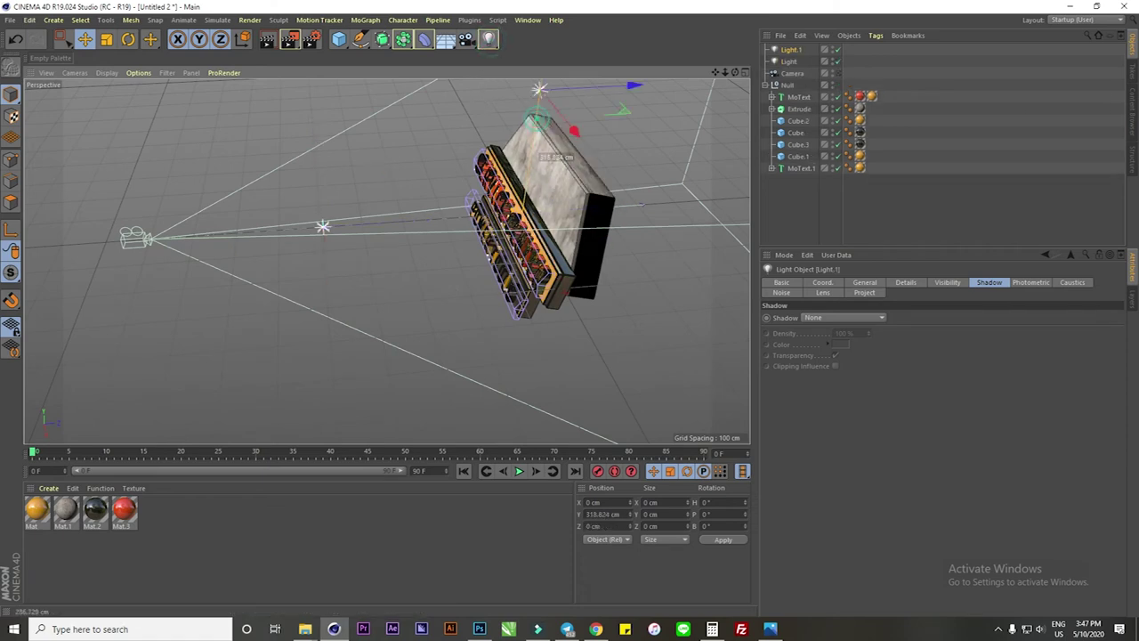
pyautogui.click(489, 39)
pyautogui.moveTo(558, 285); pyautogui.dragTo(631, 415)
pyautogui.scroll(-3, 631, 415)
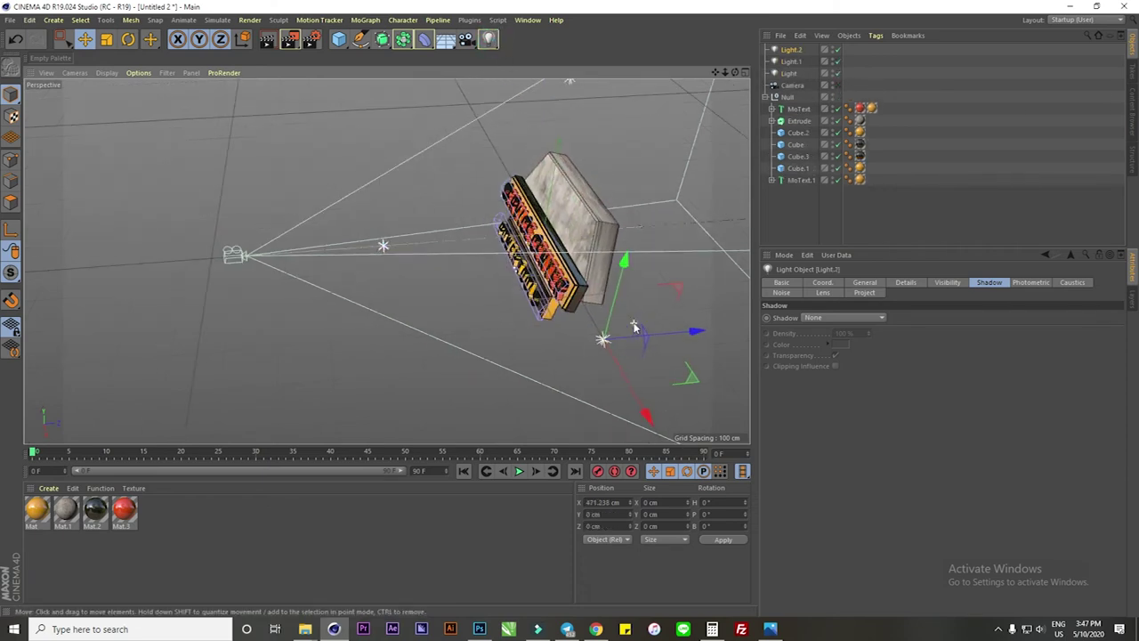
pyautogui.click(489, 39)
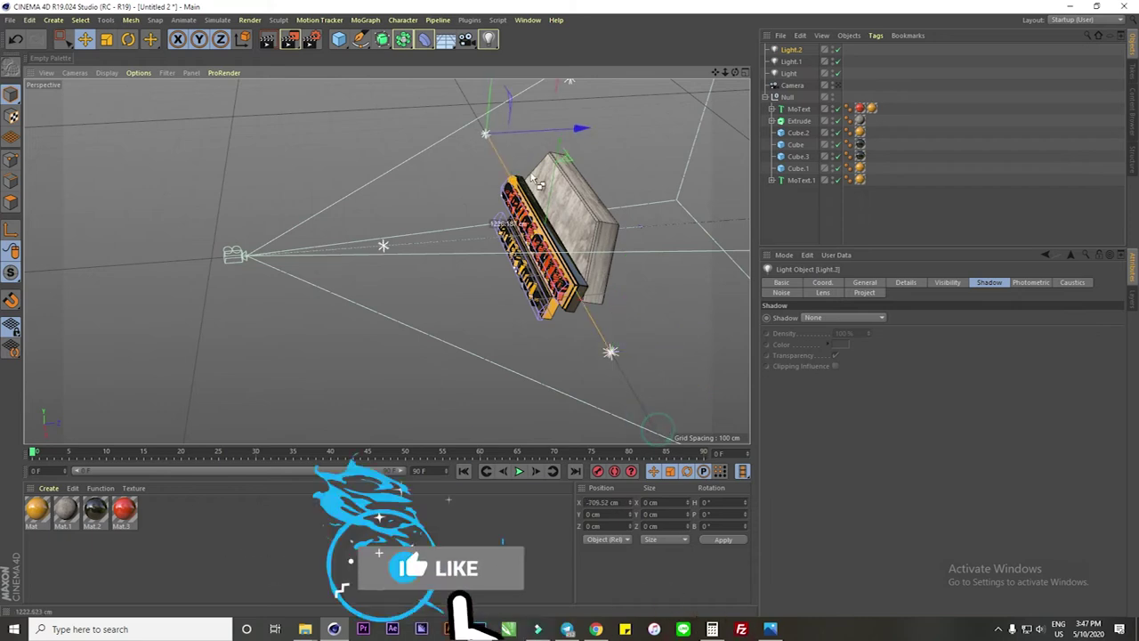
pyautogui.moveTo(598, 264); pyautogui.dragTo(523, 114)
pyautogui.click(488, 38)
pyautogui.moveTo(559, 147); pyautogui.dragTo(538, 280)
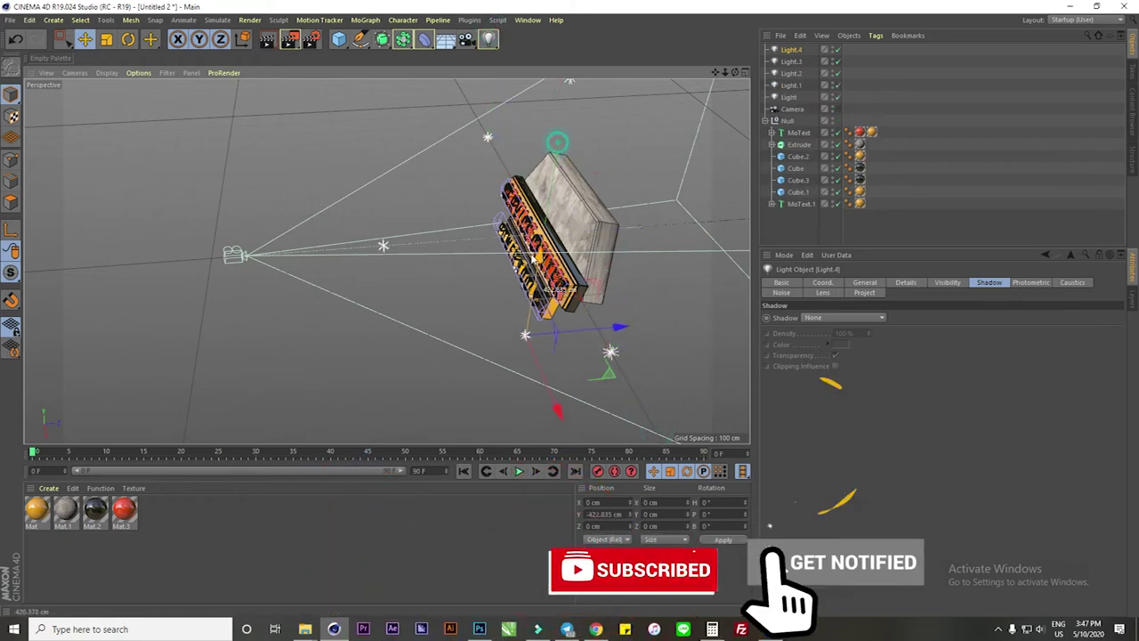
pyautogui.click(836, 108)
pyautogui.click(790, 98)
# - Set all five lights to cast Shadow Maps (Soft)
pyautogui.keyDown('shift'); pyautogui.click(789, 50); pyautogui.keyUp('shift')
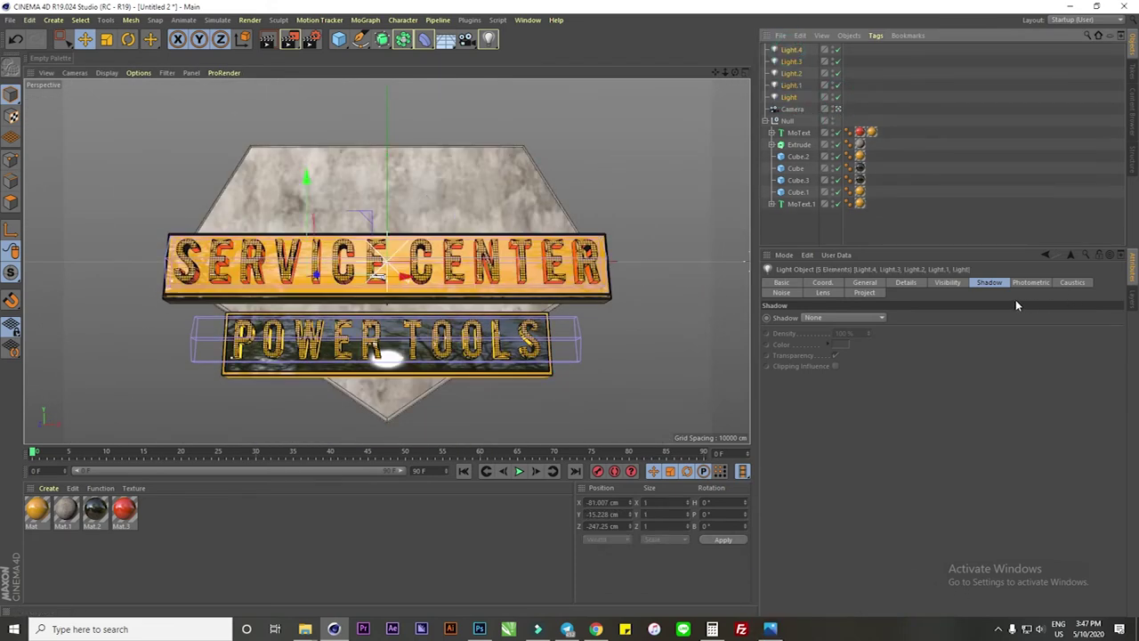
pyautogui.click(850, 319)
pyautogui.click(839, 331)
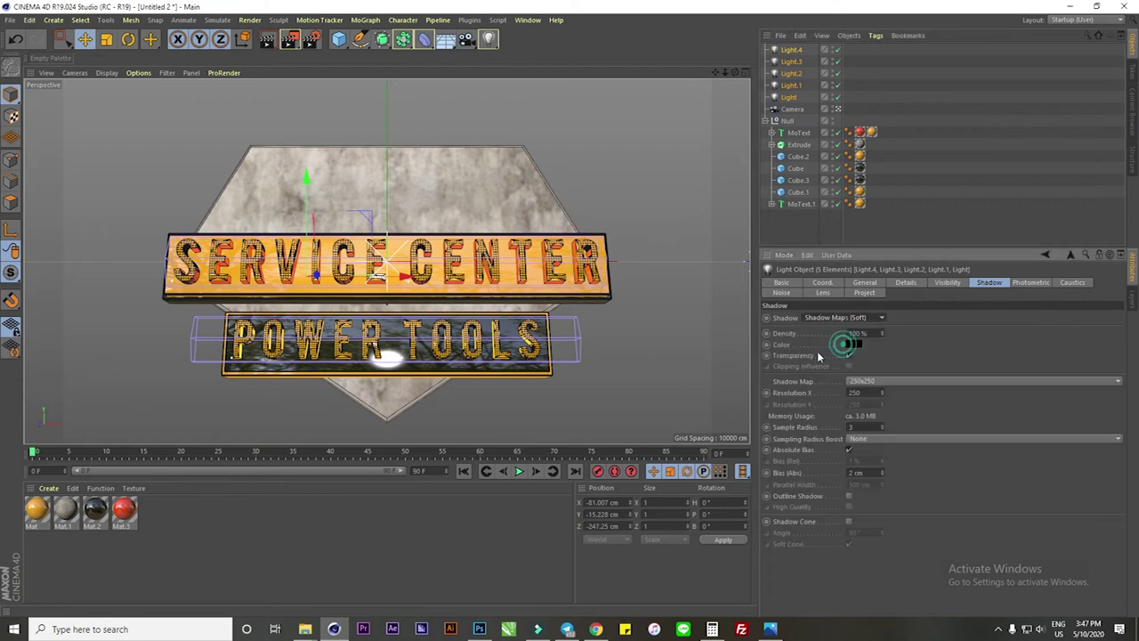
# - Make the front Light an Area light and start a viewport render
pyautogui.click(789, 97)
pyautogui.click(863, 282)
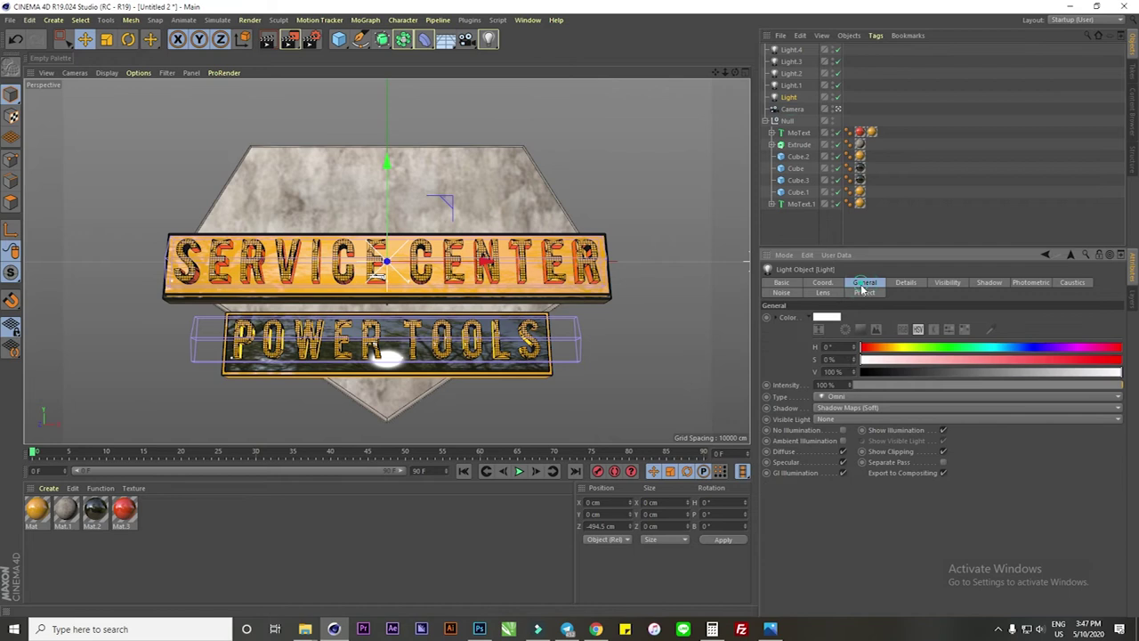
pyautogui.click(845, 397)
pyautogui.click(837, 445)
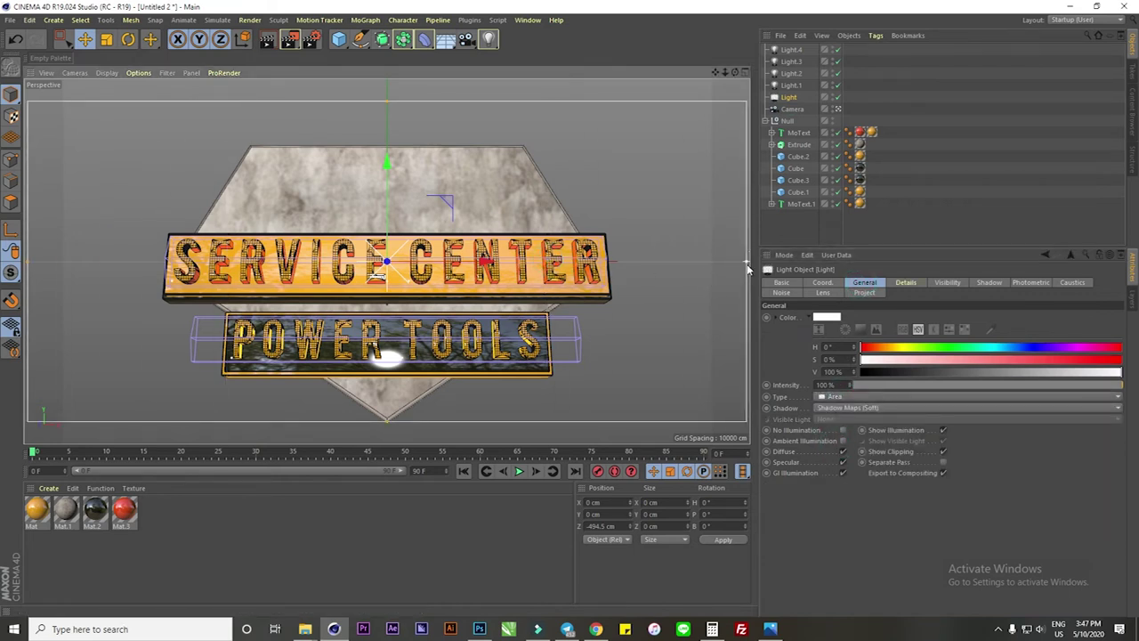
pyautogui.click(456, 185)
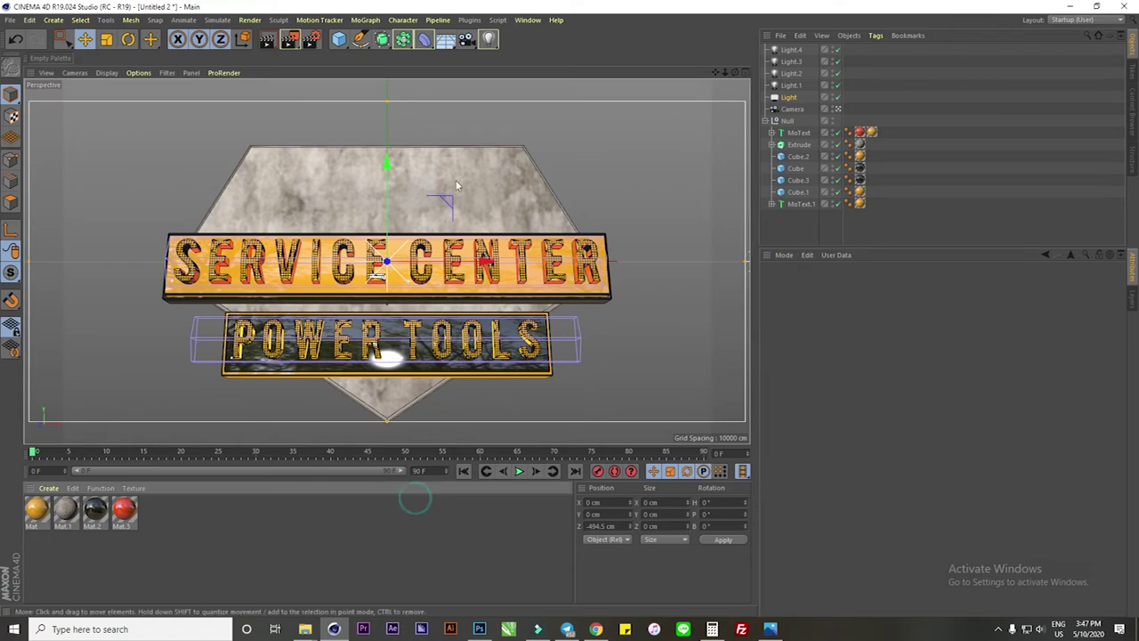
pyautogui.click(267, 39)
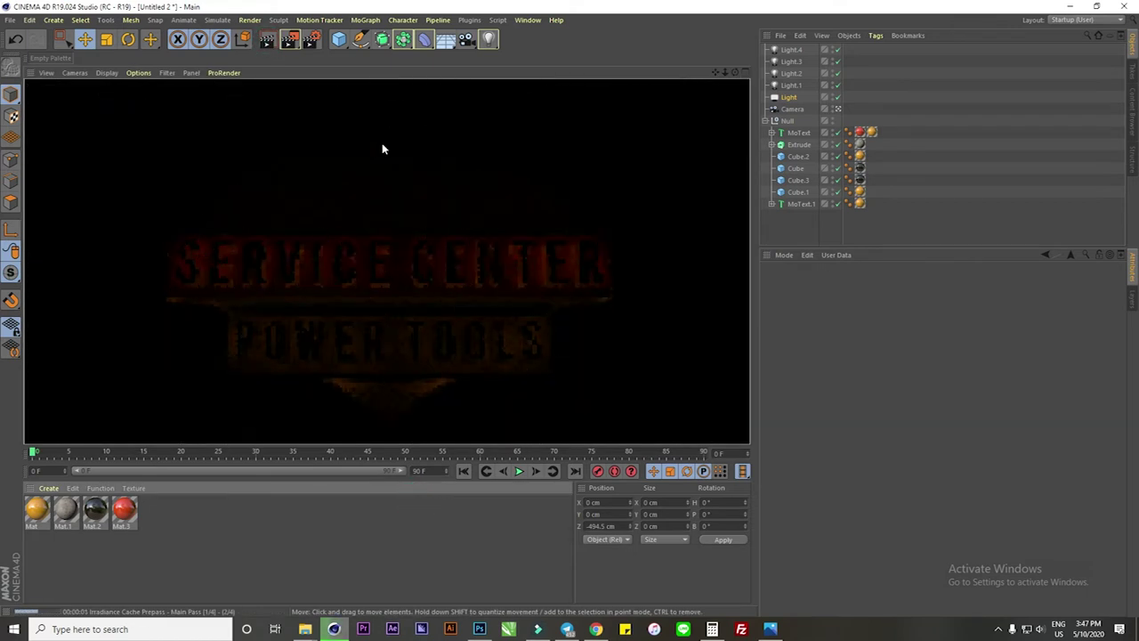
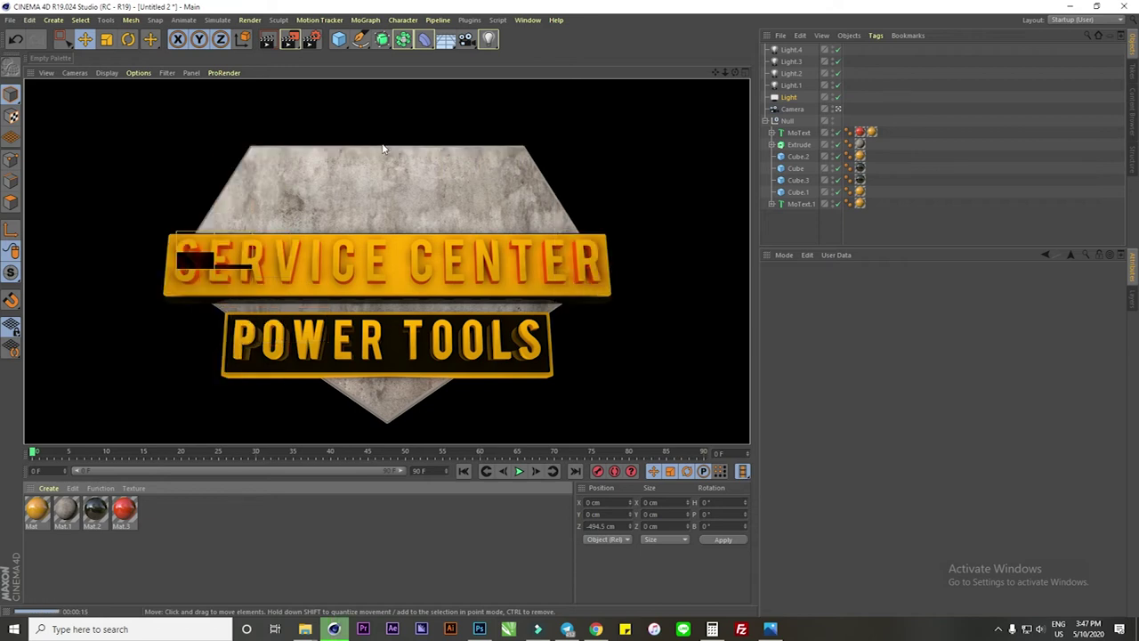
# - Create material Mat.4 with Color and Reflectance off and Luminance on
pyautogui.doubleClick(140, 543)
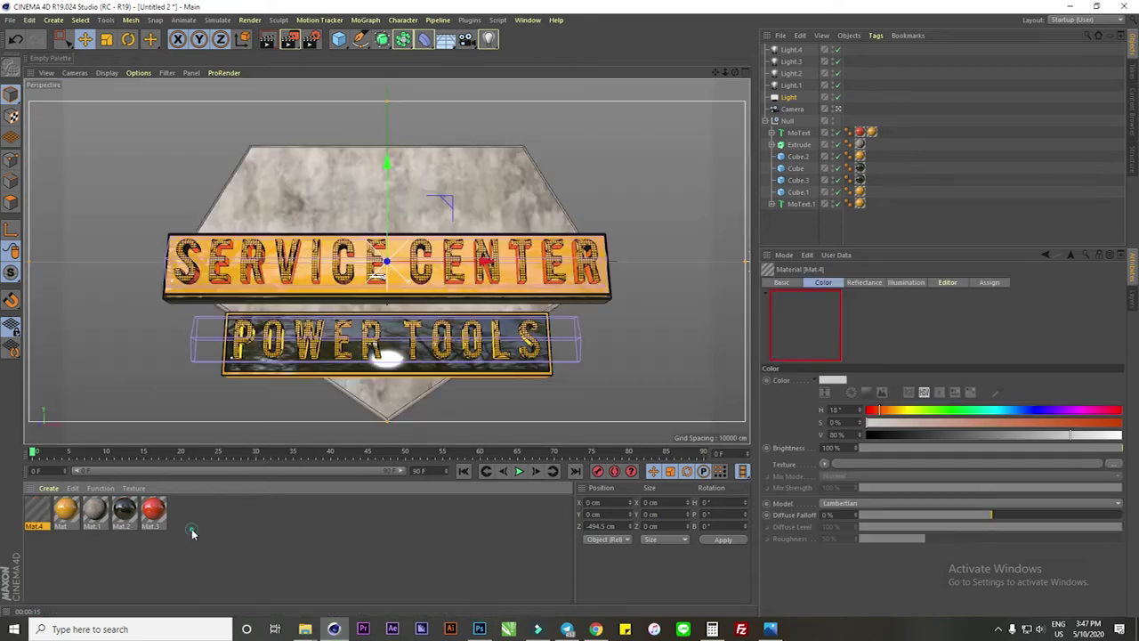
pyautogui.doubleClick(36, 509)
pyautogui.click(236, 248)
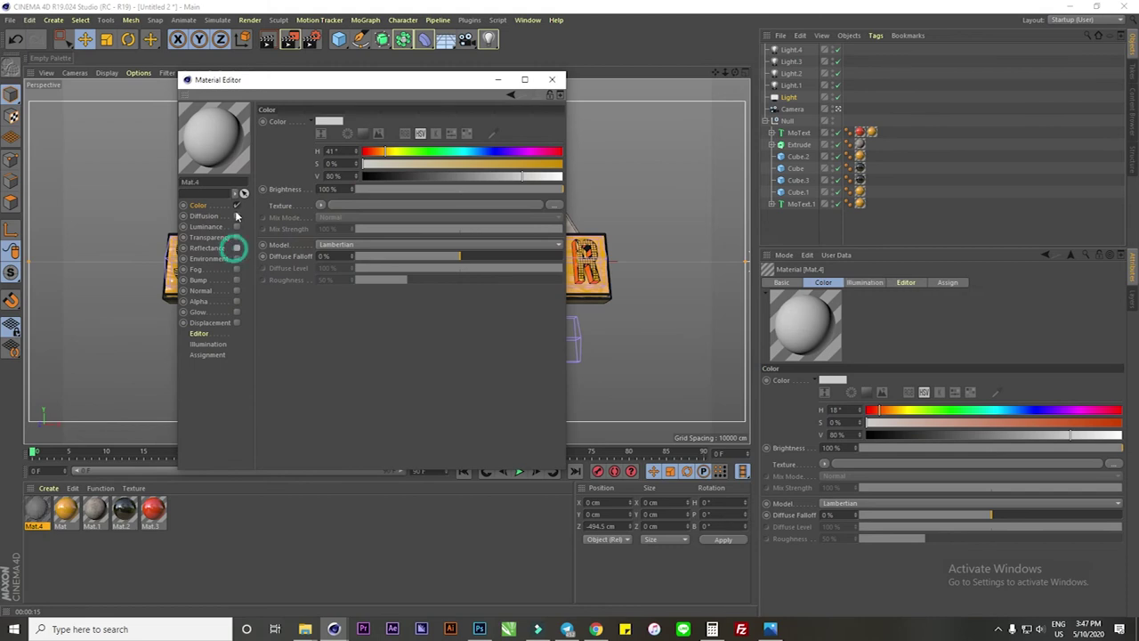
pyautogui.click(236, 205)
pyautogui.click(222, 228)
pyautogui.click(235, 226)
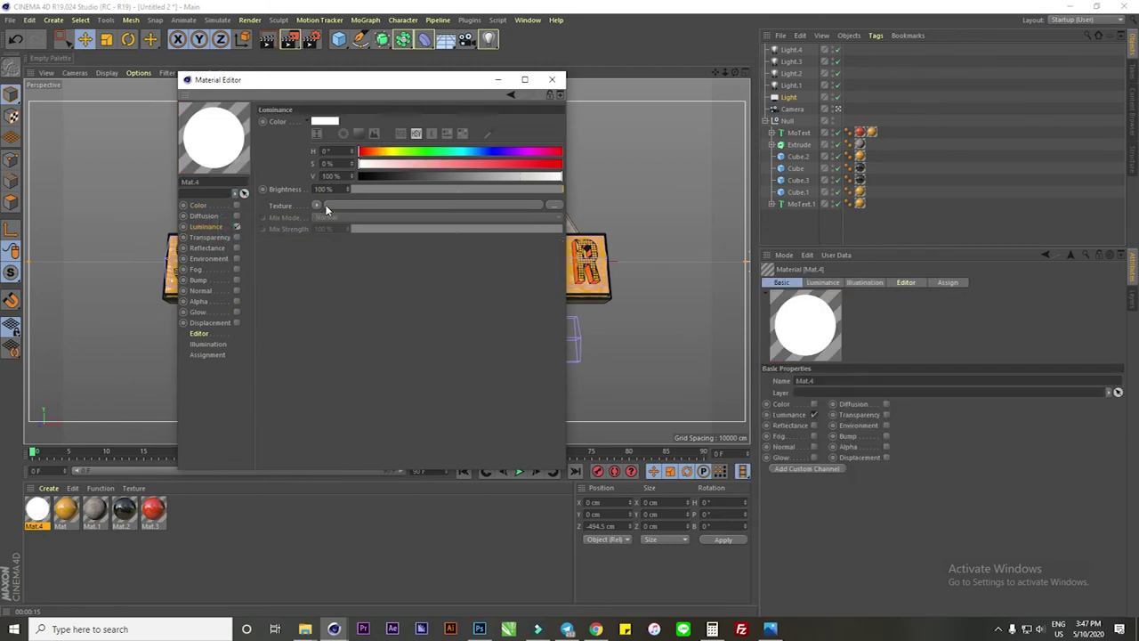
# - Load HDR 15 from the Lesson Cinema 4D folder as the luminance texture
pyautogui.click(316, 205)
pyautogui.click(196, 32)
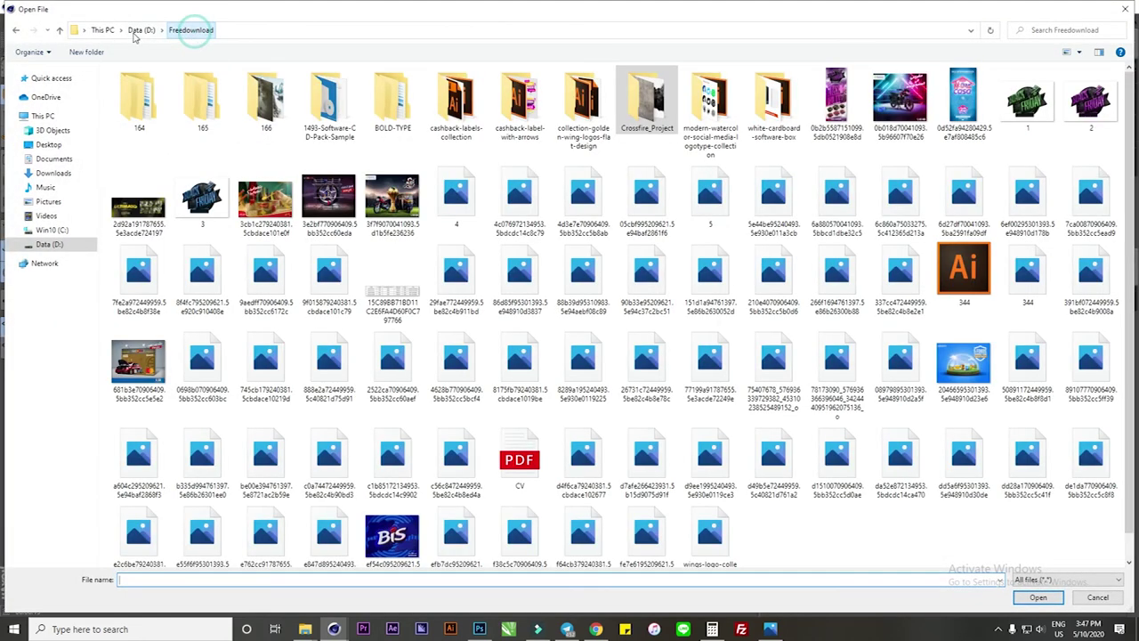
pyautogui.click(140, 32)
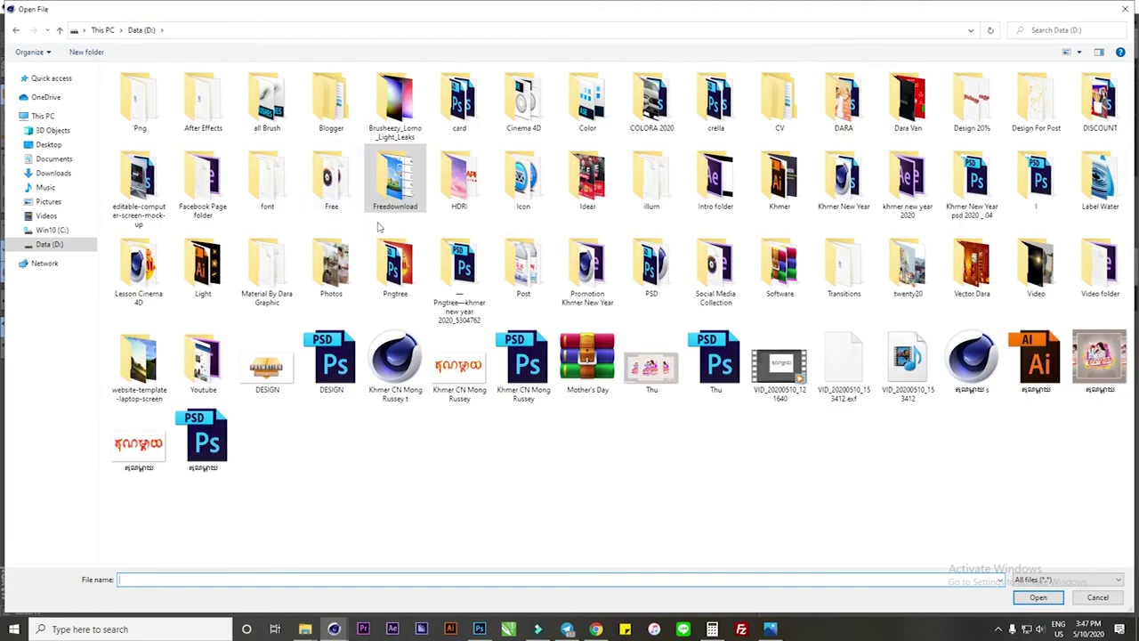
pyautogui.click(142, 278)
pyautogui.doubleClick(142, 278)
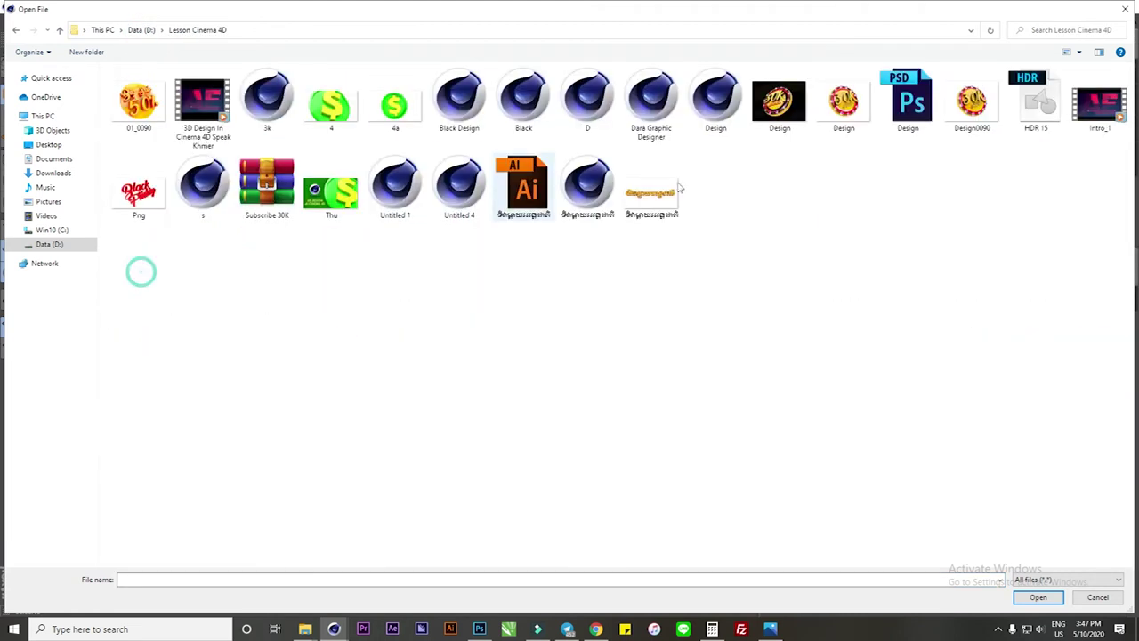
pyautogui.click(1022, 123)
pyautogui.doubleClick(1021, 123)
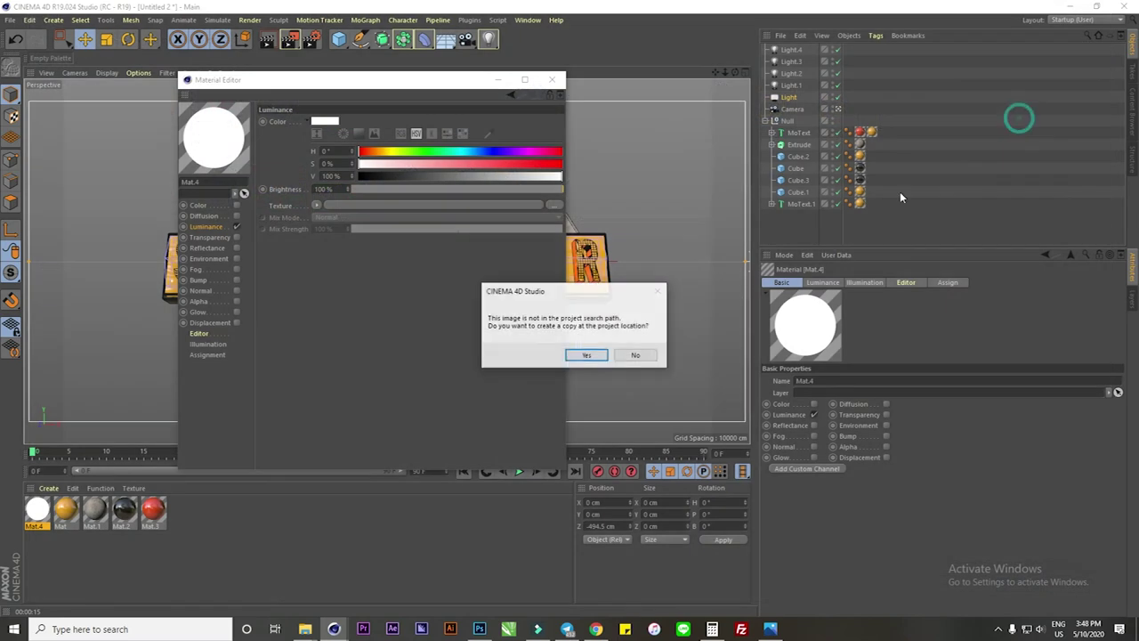
pyautogui.click(635, 355)
pyautogui.click(551, 80)
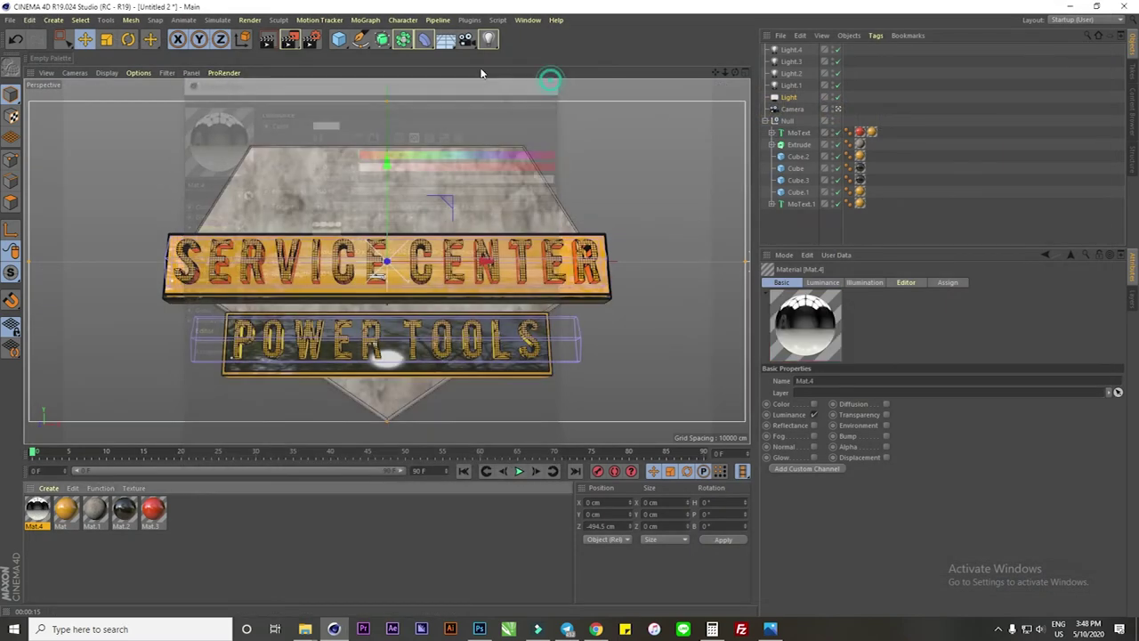
# - Add a Sky object and apply Mat.4 to it
pyautogui.click(445, 38)
pyautogui.click(498, 78)
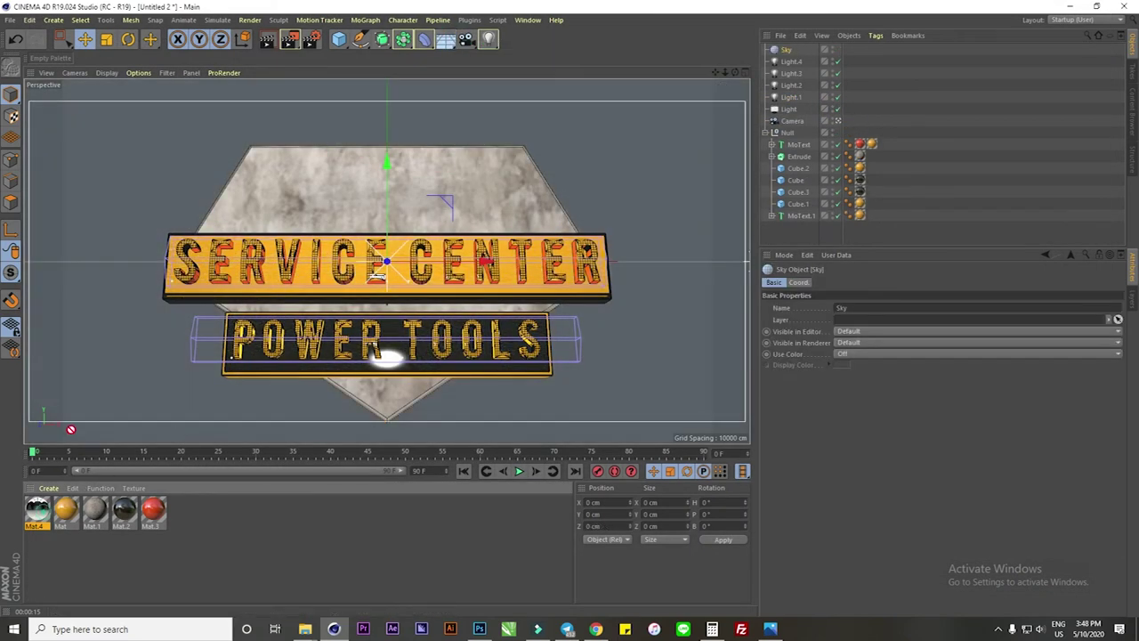
pyautogui.moveTo(71, 429); pyautogui.dragTo(123, 350)
# - Give the Sky a Compositing tag with Seen by Camera off, then render the view
pyautogui.rightClick(788, 54)
pyautogui.moveTo(828, 59)
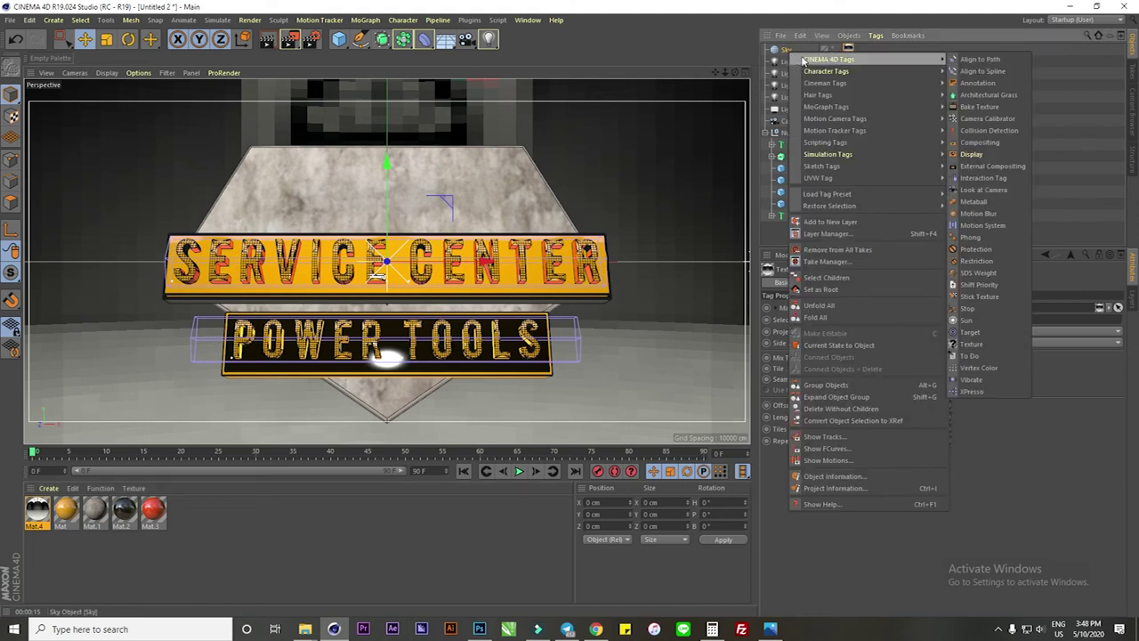
pyautogui.click(980, 142)
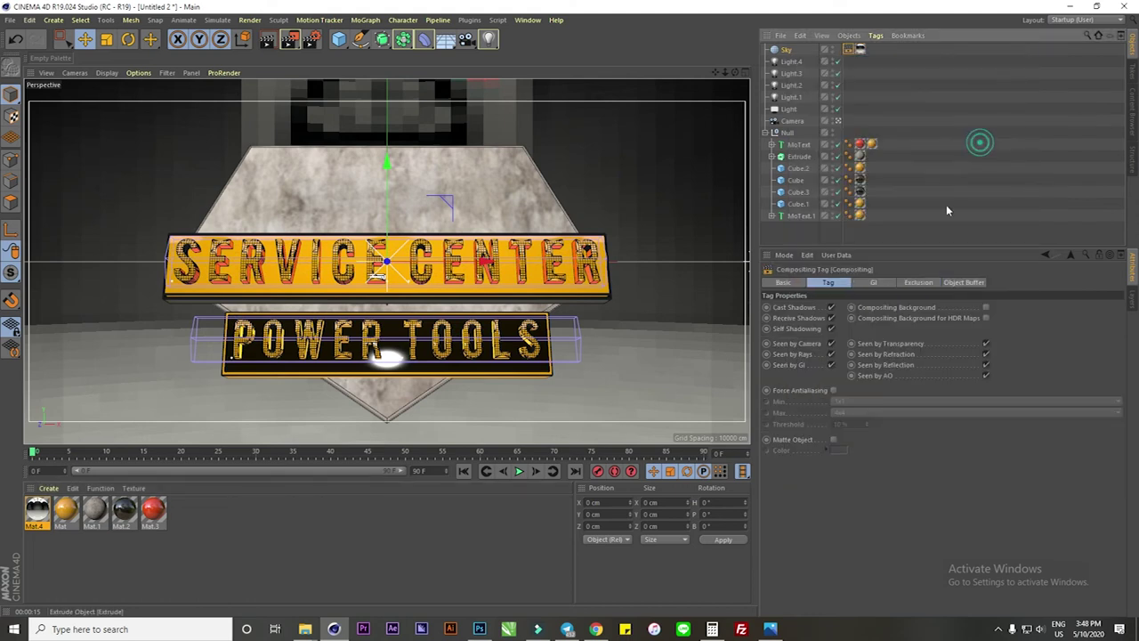
pyautogui.click(832, 344)
pyautogui.click(304, 528)
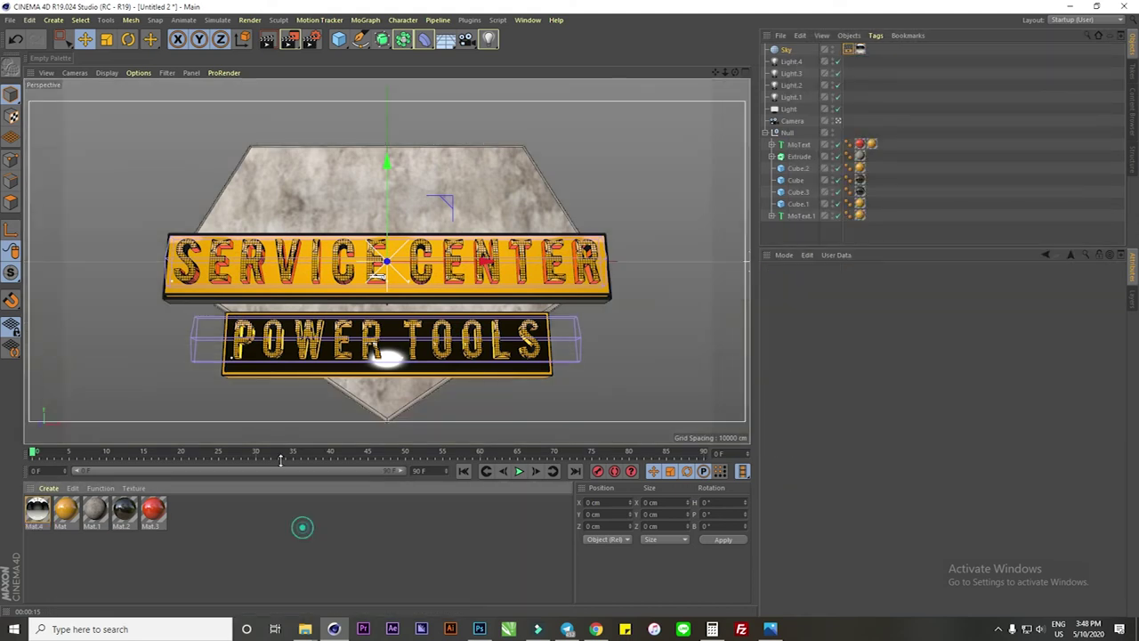
pyautogui.click(269, 41)
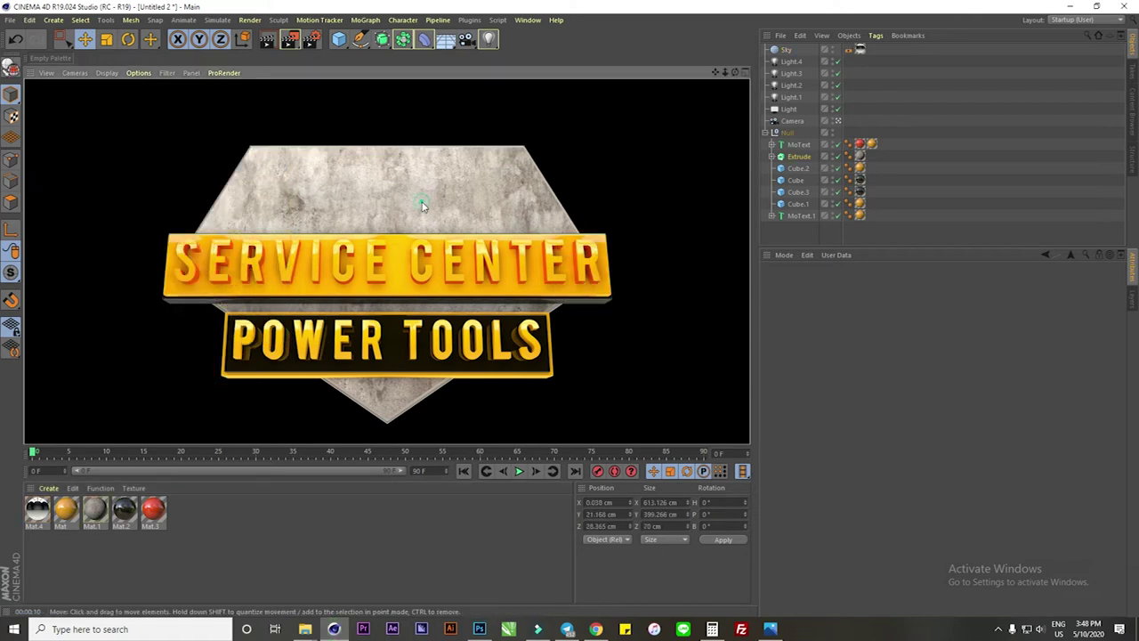
# - Apply the orange material to the Extrude and tilt the Sky's pitch to about 6°
pyautogui.click(422, 204)
pyautogui.moveTo(75, 515)
pyautogui.mouseDown()
pyautogui.moveTo(865, 139)
pyautogui.moveTo(861, 157)
pyautogui.mouseUp()
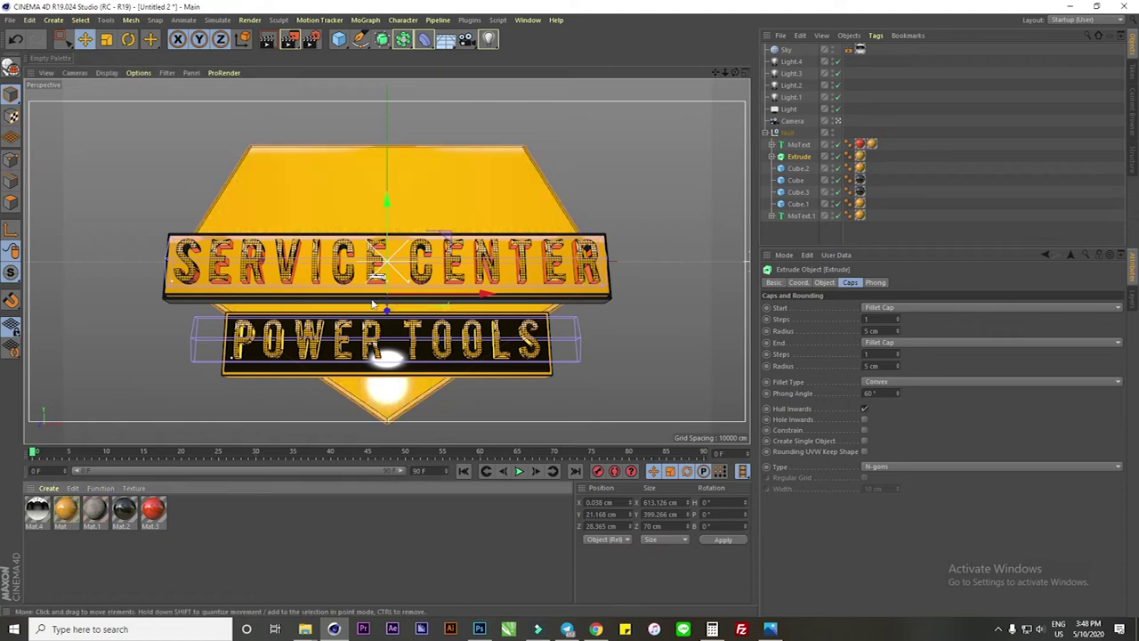
pyautogui.click(787, 50)
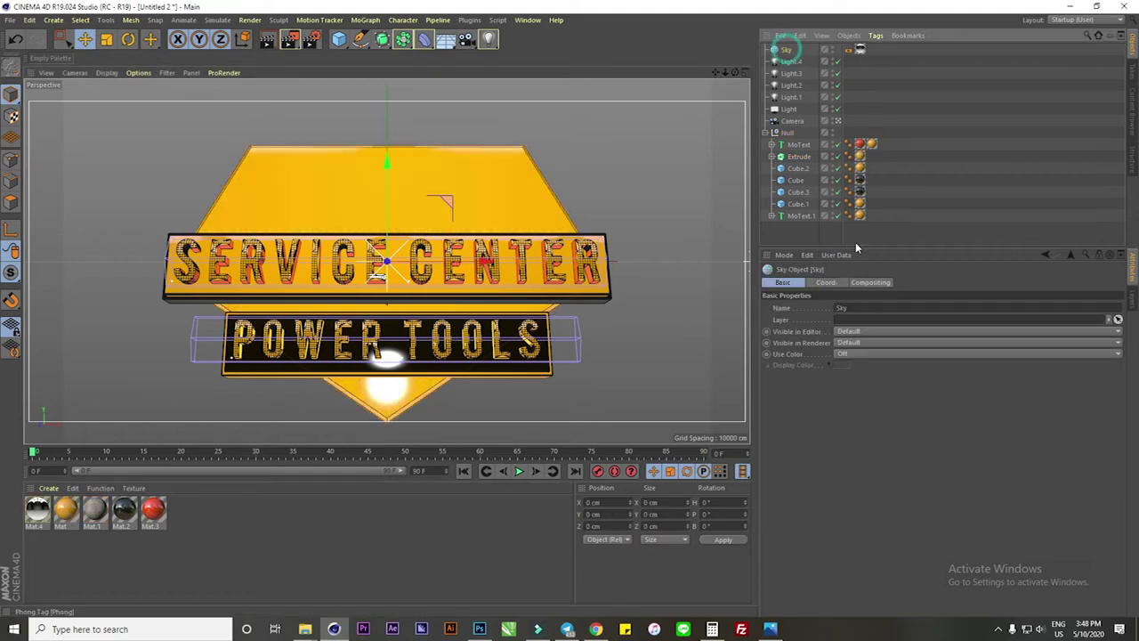
pyautogui.click(826, 282)
pyautogui.moveTo(967, 322); pyautogui.dragTo(967, 322)
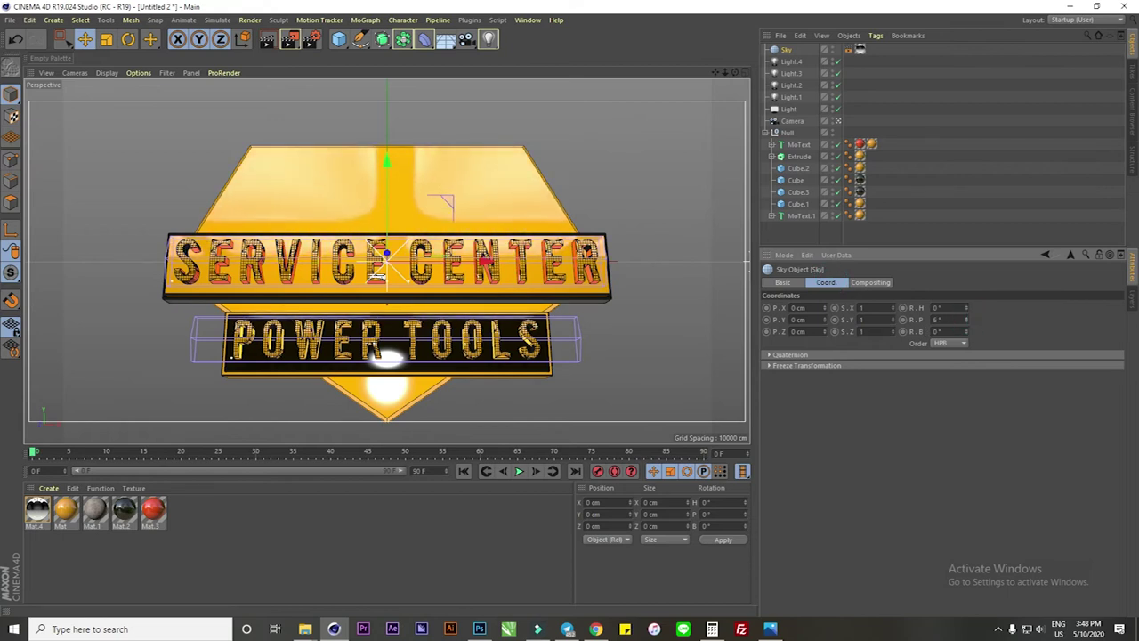
# - Collapse the Null group and raise it to Y −27.656 cm
pyautogui.click(768, 131)
pyautogui.click(789, 132)
pyautogui.moveTo(380, 219); pyautogui.dragTo(379, 195)
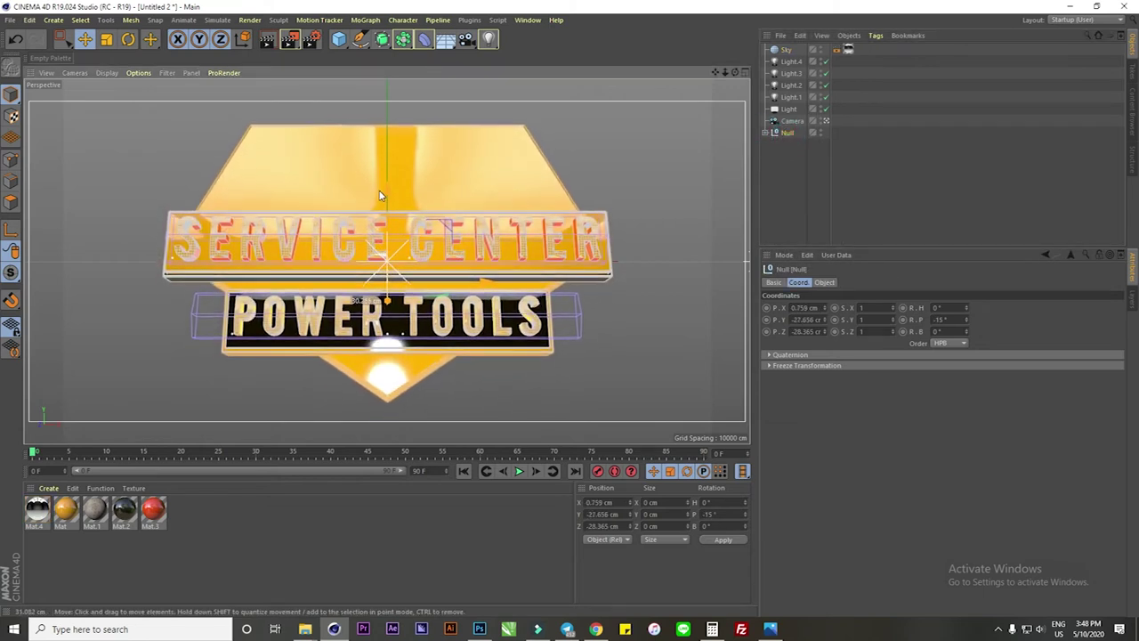
# - Add Target tags to all five lights, aimed at the Null group
pyautogui.click(788, 108)
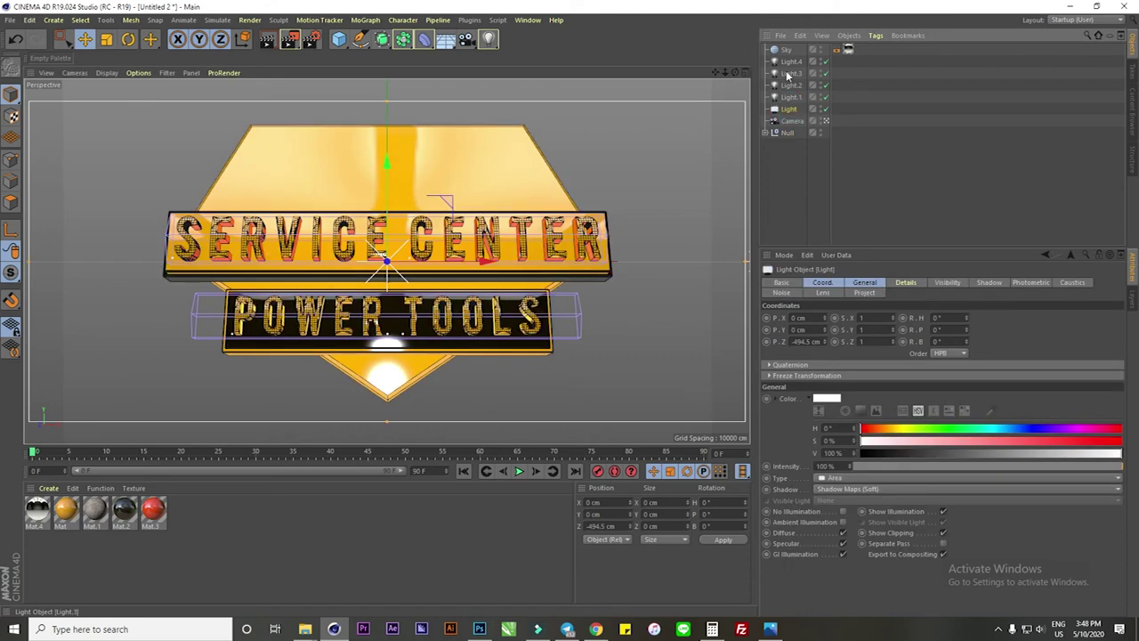
pyautogui.keyDown('shift'); pyautogui.click(790, 62); pyautogui.keyUp('shift')
pyautogui.rightClick(791, 62)
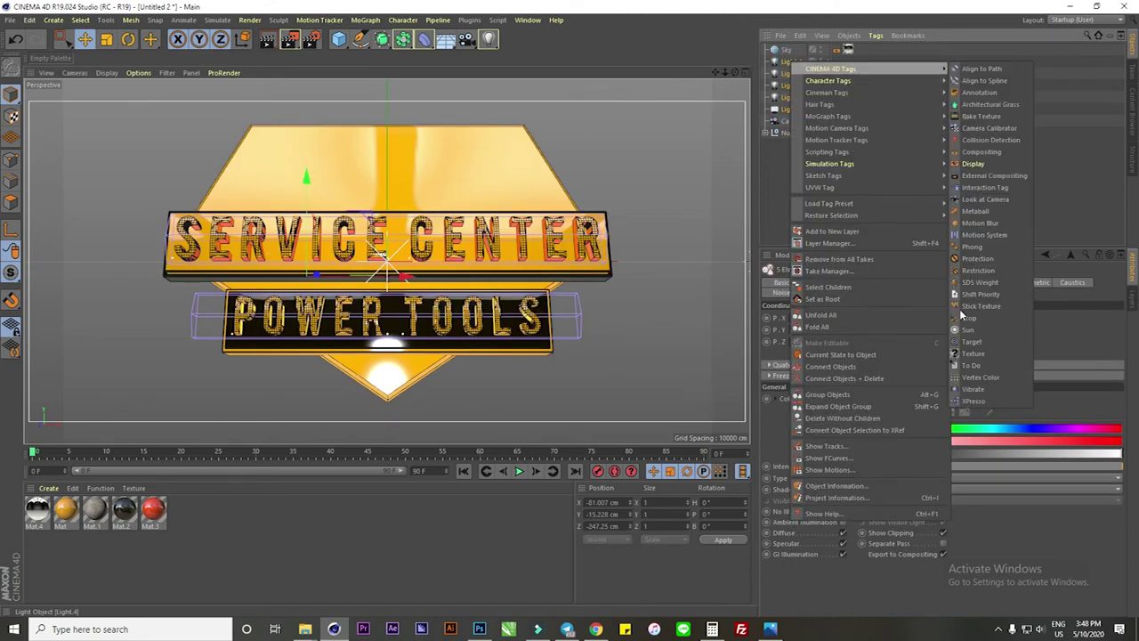
pyautogui.click(958, 344)
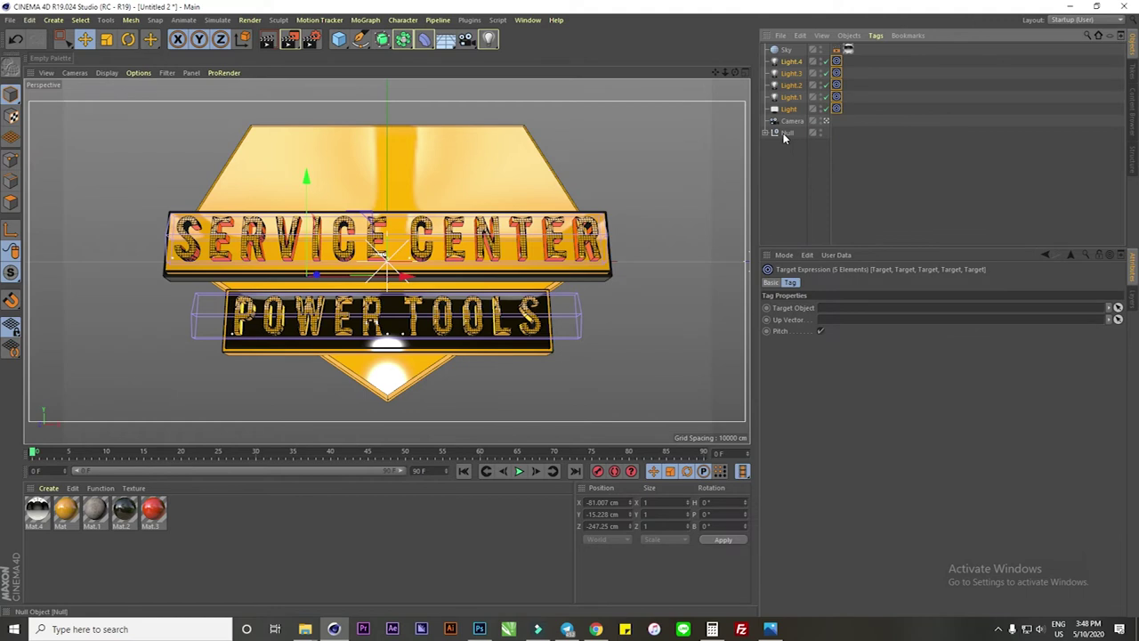
pyautogui.moveTo(783, 134); pyautogui.dragTo(849, 307)
# - Rename the Null group to Logo
pyautogui.click(789, 134)
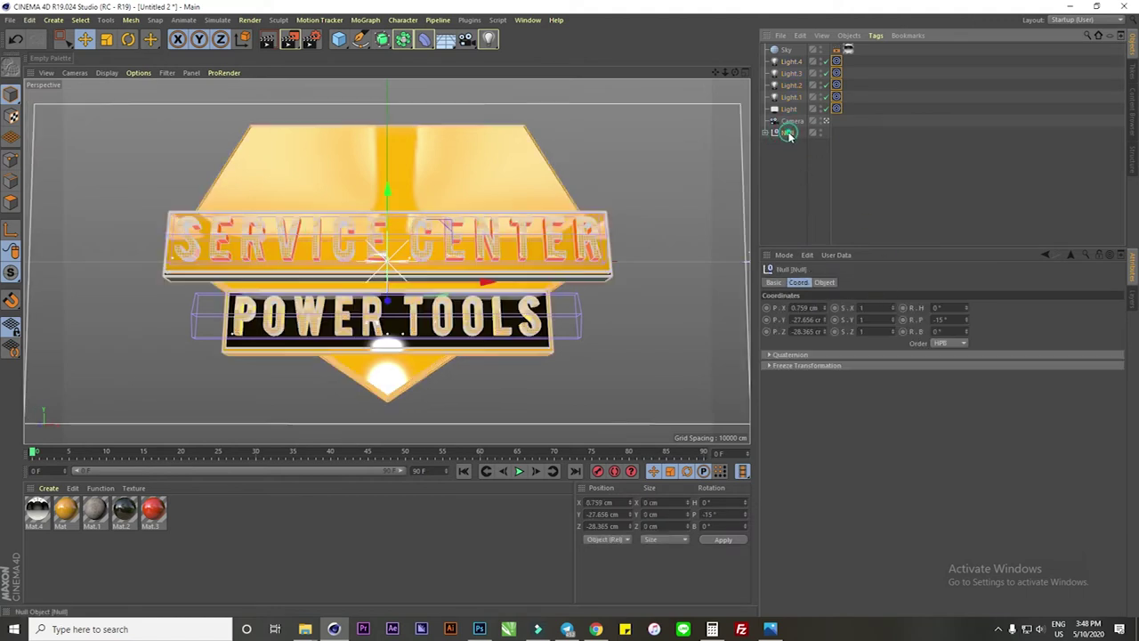
pyautogui.doubleClick(789, 134)
pyautogui.write('Logo')
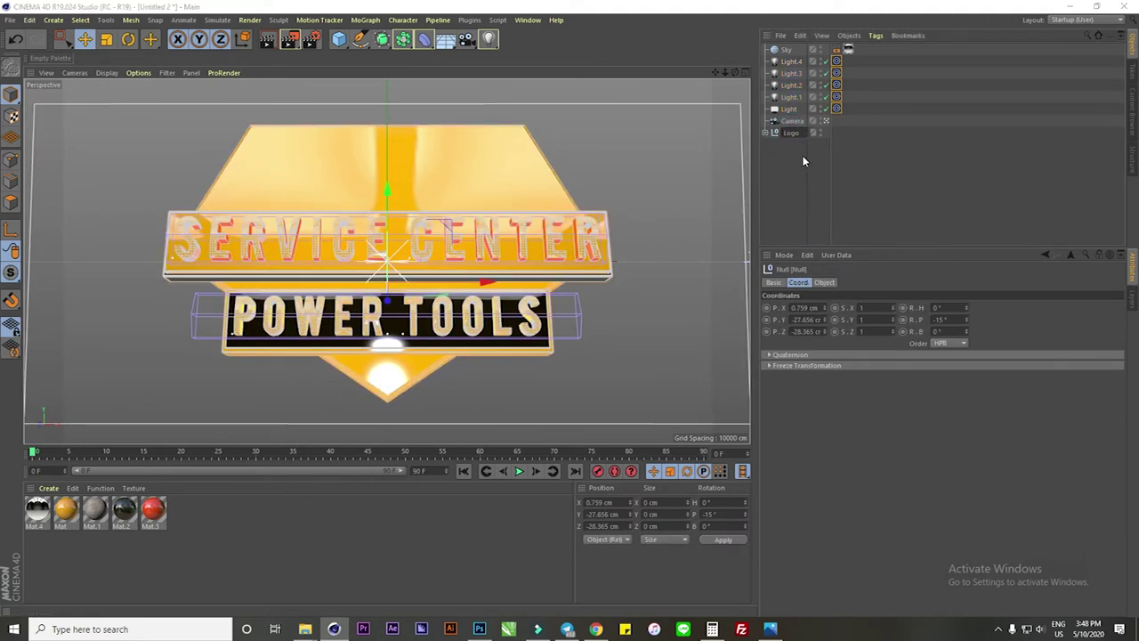
pyautogui.press('Return')
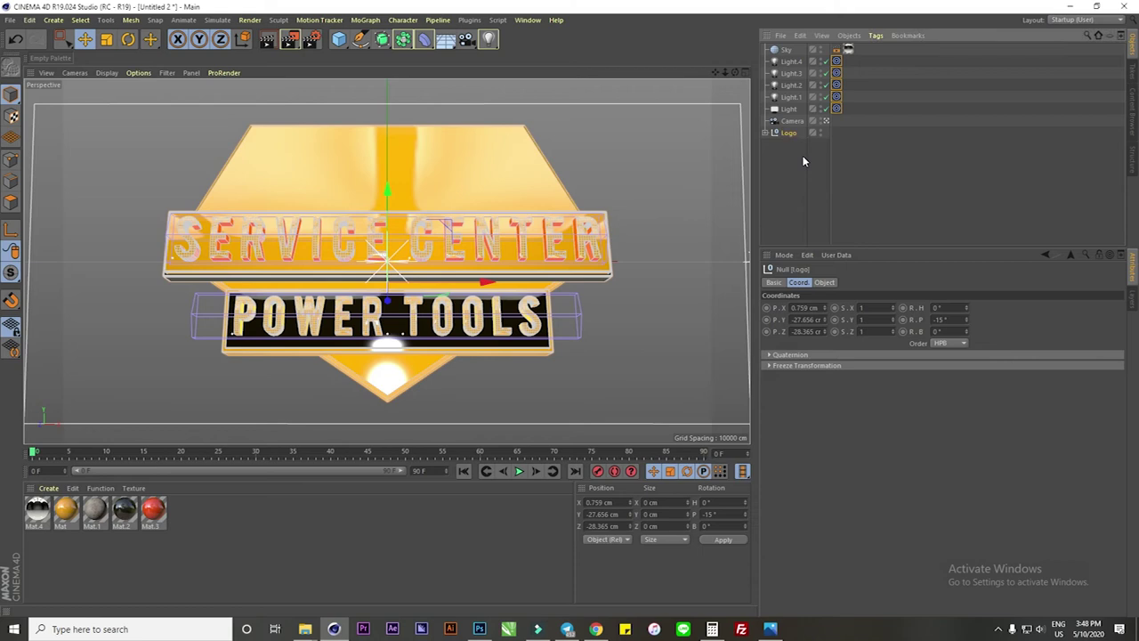
# - Try moving the Logo group, undo the move, and render the view
pyautogui.click(790, 154)
pyautogui.click(389, 224)
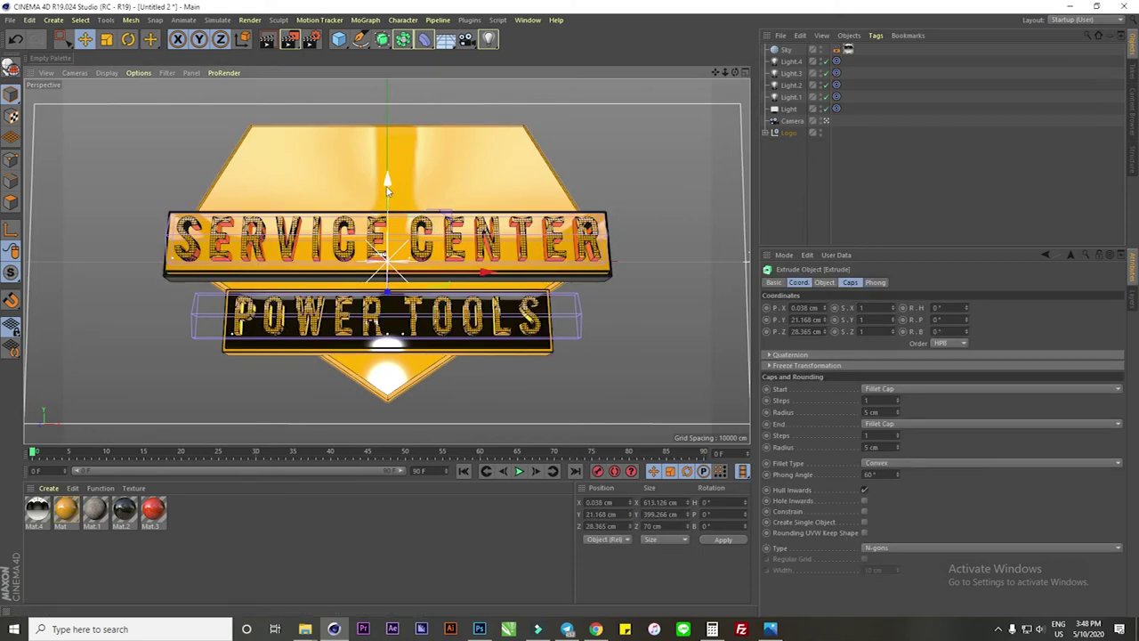
pyautogui.click(780, 133)
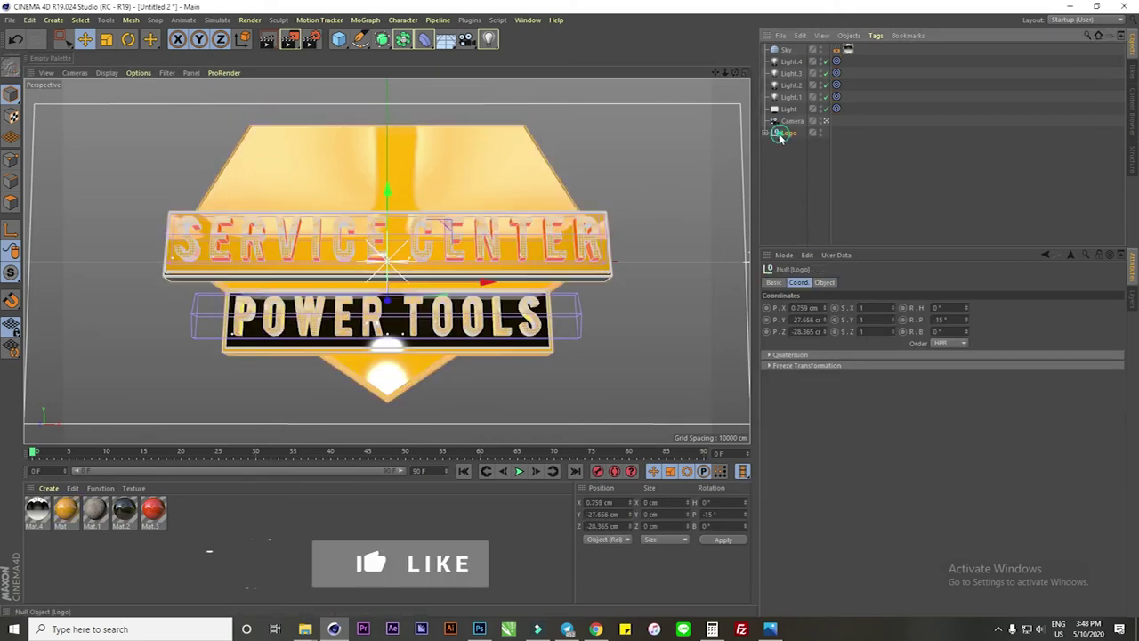
pyautogui.moveTo(388, 190)
pyautogui.mouseDown()
pyautogui.moveTo(390, 156)
pyautogui.moveTo(424, 315)
pyautogui.mouseUp()
pyautogui.hotkey('ctrl', 'z')
pyautogui.hotkey('ctrl', 'z')
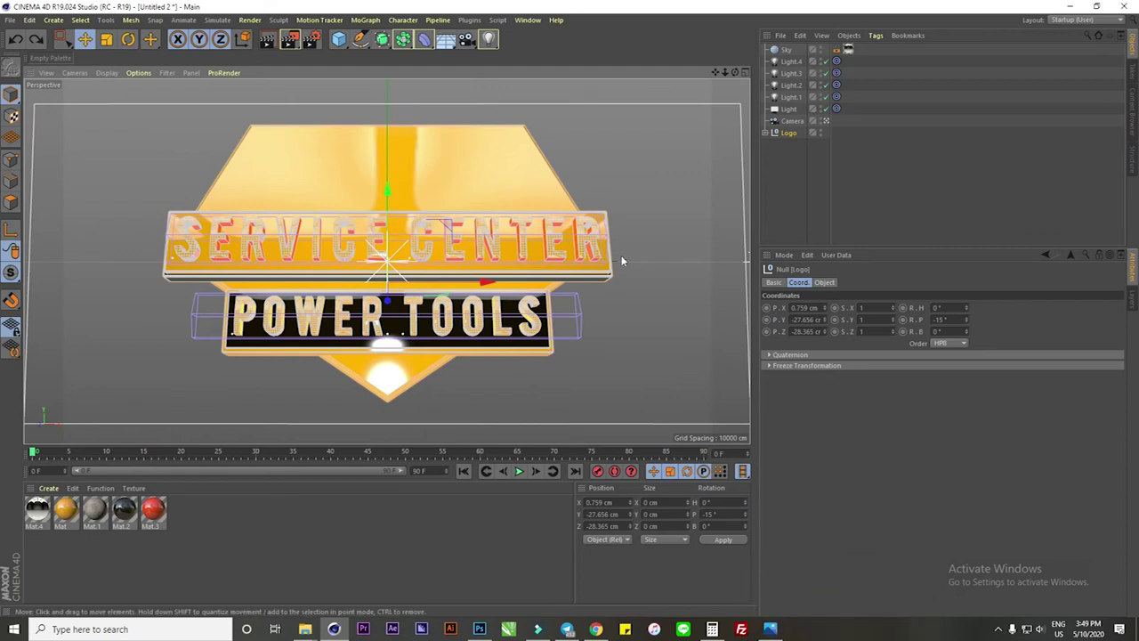
pyautogui.click(638, 145)
pyautogui.hotkey('ctrl', 'r')
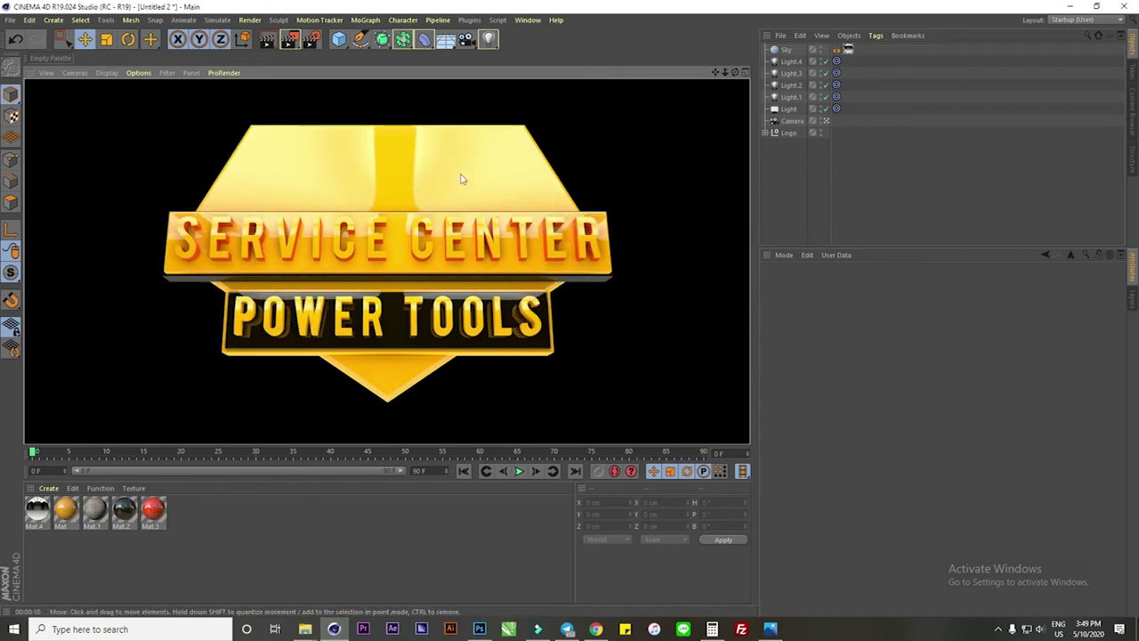
# - Rotate the Sky to about H 1°, P 2°, B −3° to reposition the reflections
pyautogui.click(788, 51)
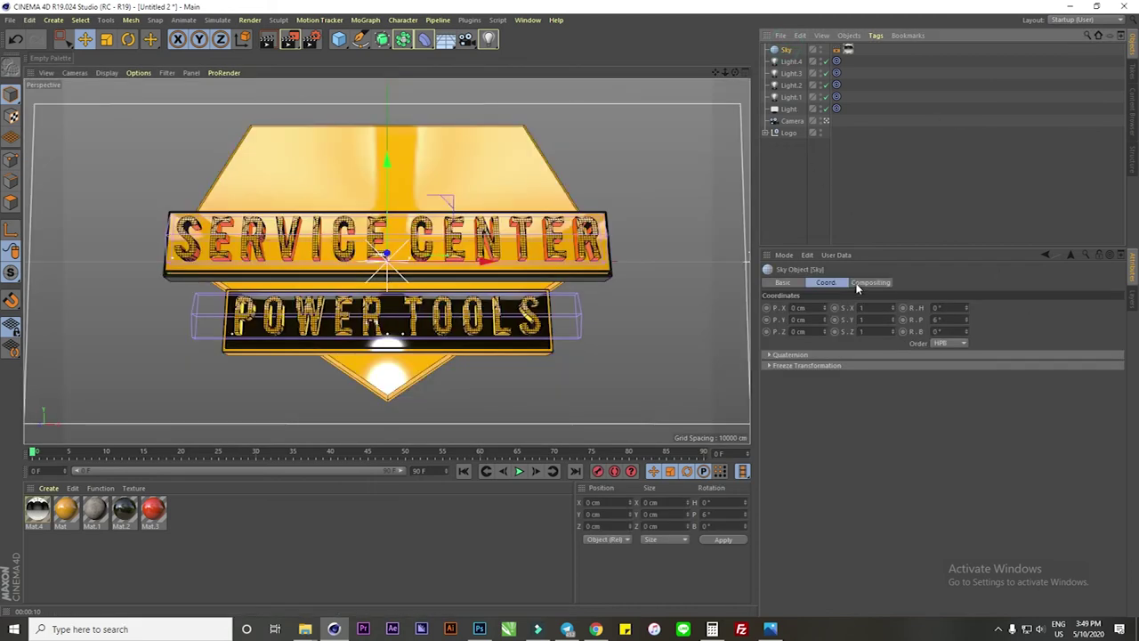
pyautogui.click(967, 321)
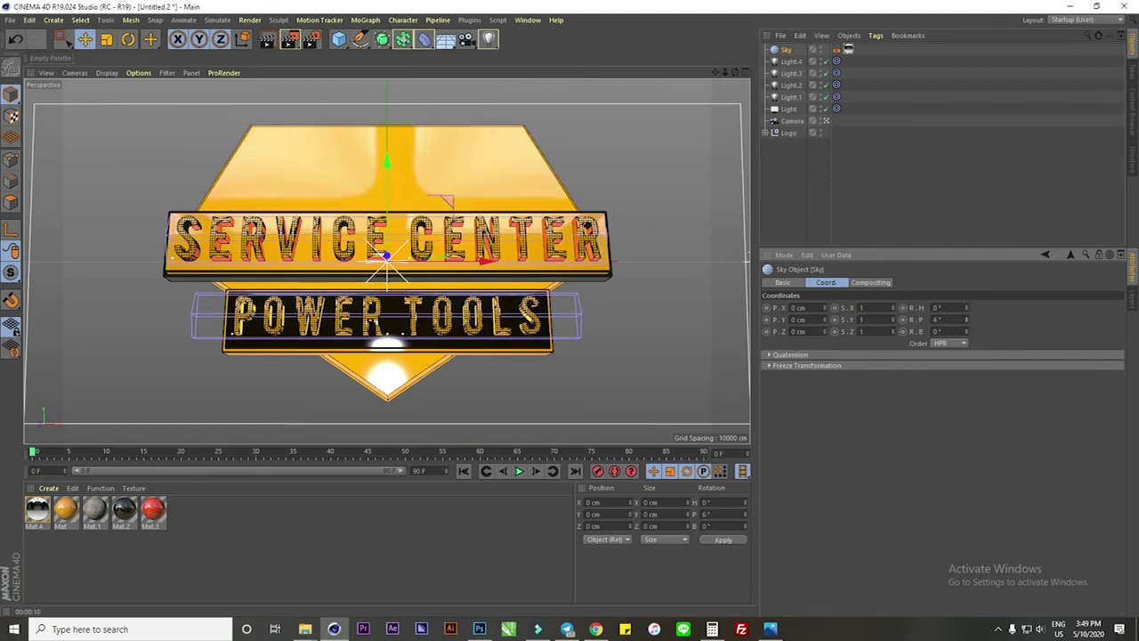
pyautogui.moveTo(967, 320); pyautogui.dragTo(967, 314)
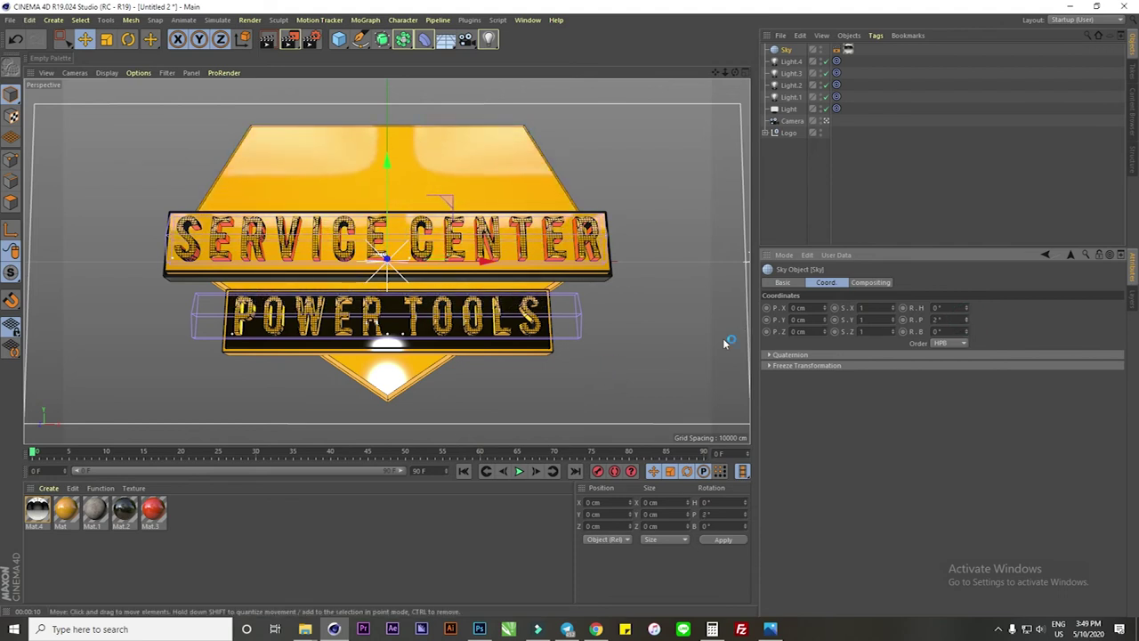
pyautogui.moveTo(967, 307)
pyautogui.mouseDown()
pyautogui.moveTo(967, 290)
pyautogui.moveTo(968, 342)
pyautogui.mouseUp()
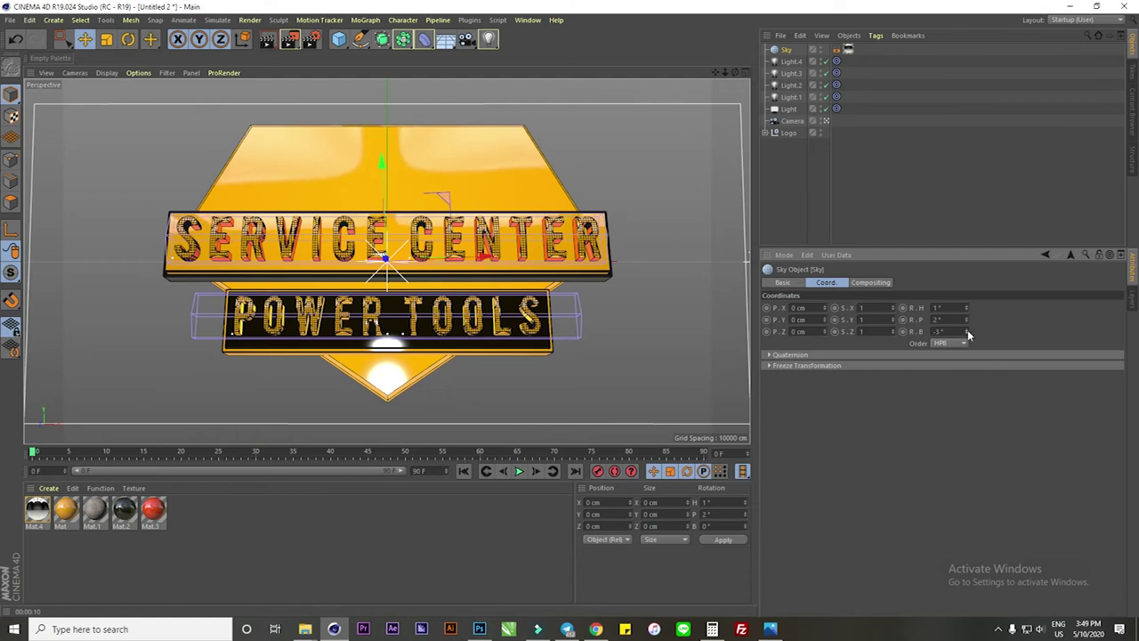
pyautogui.click(424, 508)
# - Give both MoText objects Fillet start and end caps, radius 1 cm, 1 step, width 10 cm
pyautogui.click(765, 132)
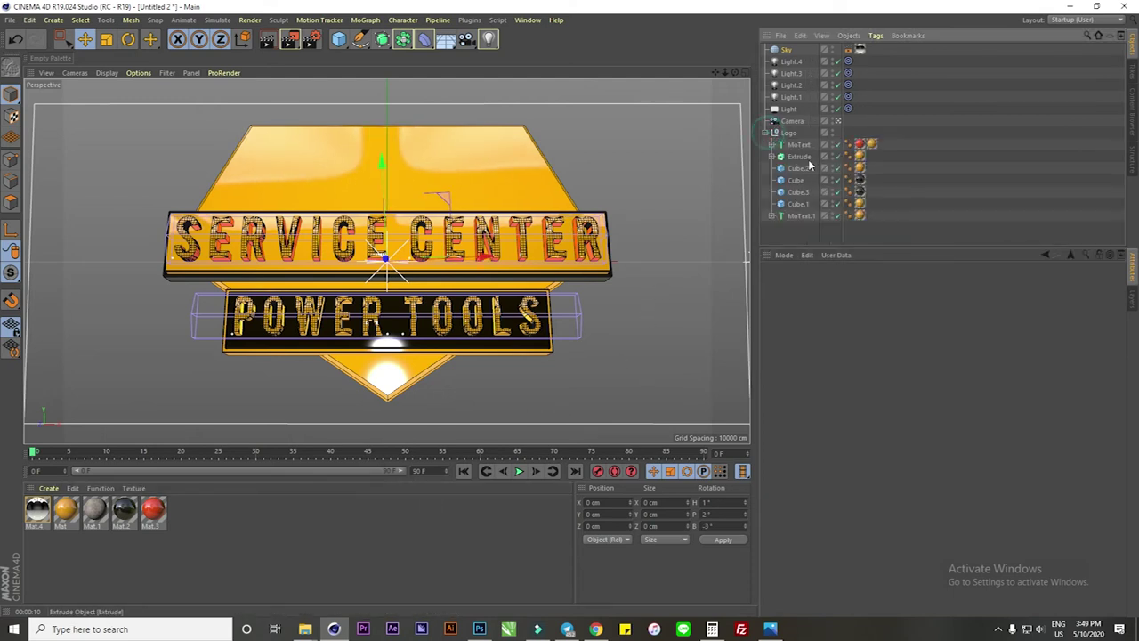
pyautogui.click(790, 146)
pyautogui.keyDown('ctrl'); pyautogui.click(794, 216); pyautogui.keyUp('ctrl')
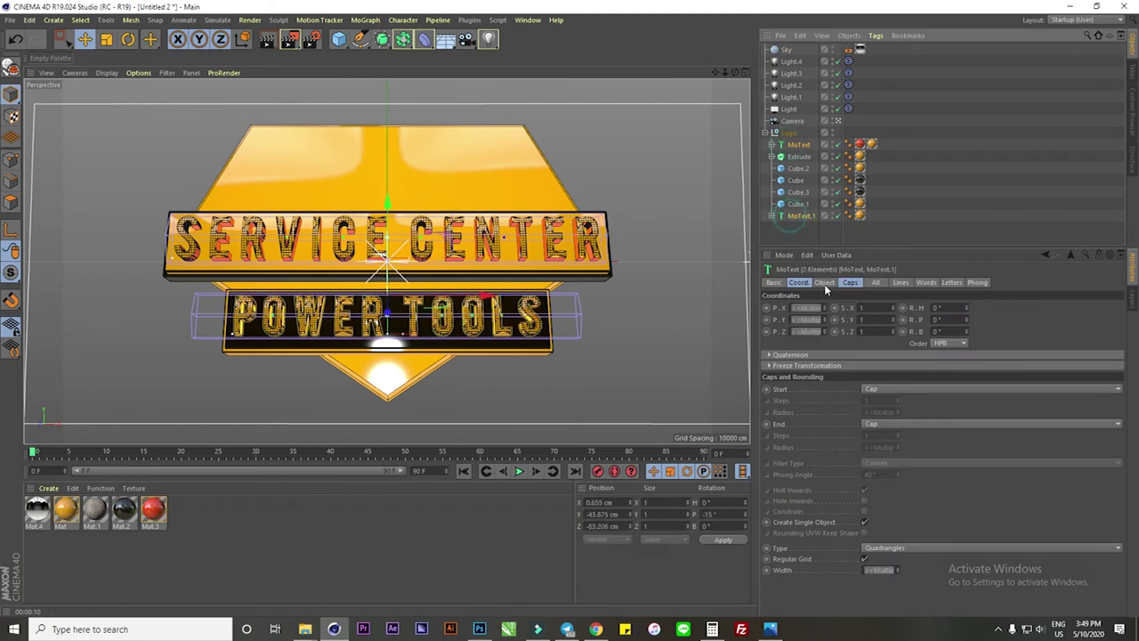
pyautogui.click(850, 283)
pyautogui.click(890, 308)
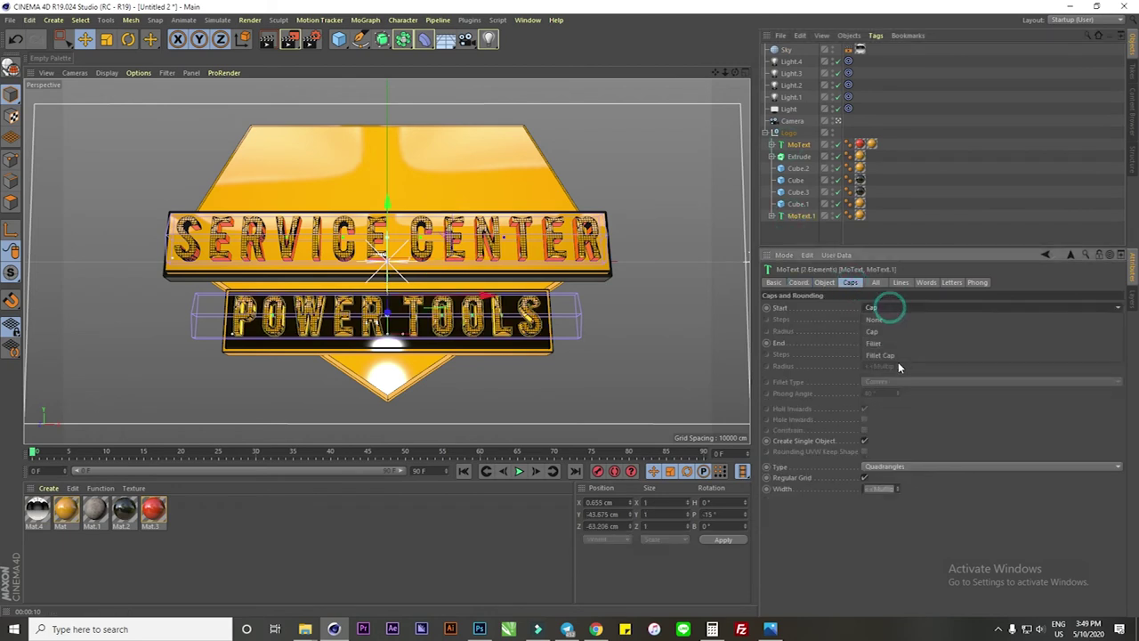
pyautogui.click(896, 360)
pyautogui.click(888, 343)
pyautogui.click(887, 365)
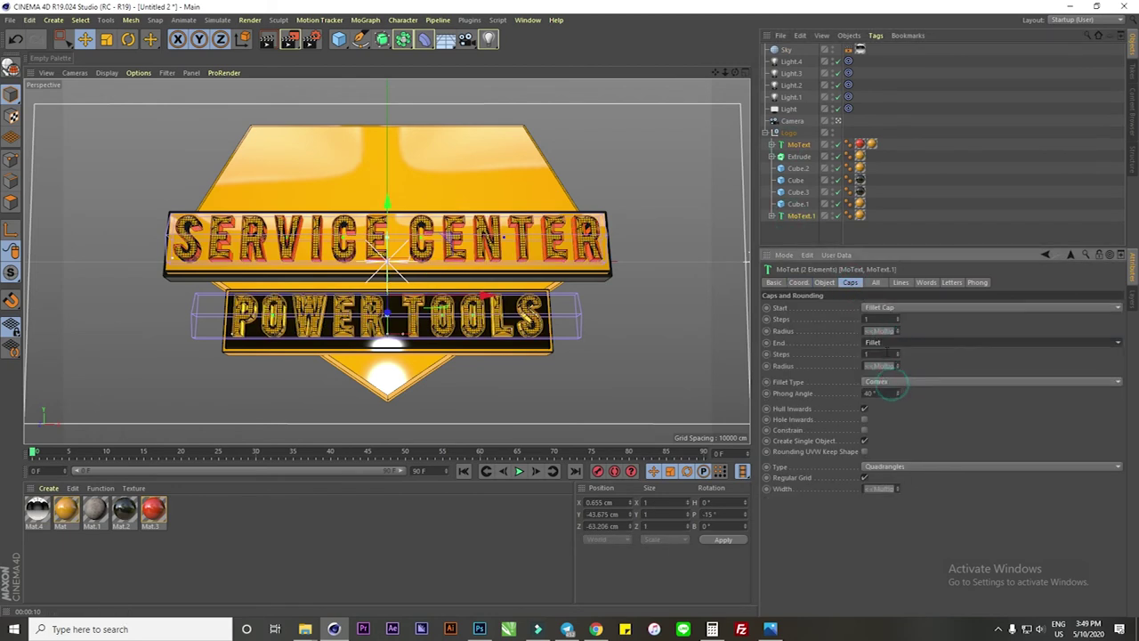
pyautogui.click(879, 330)
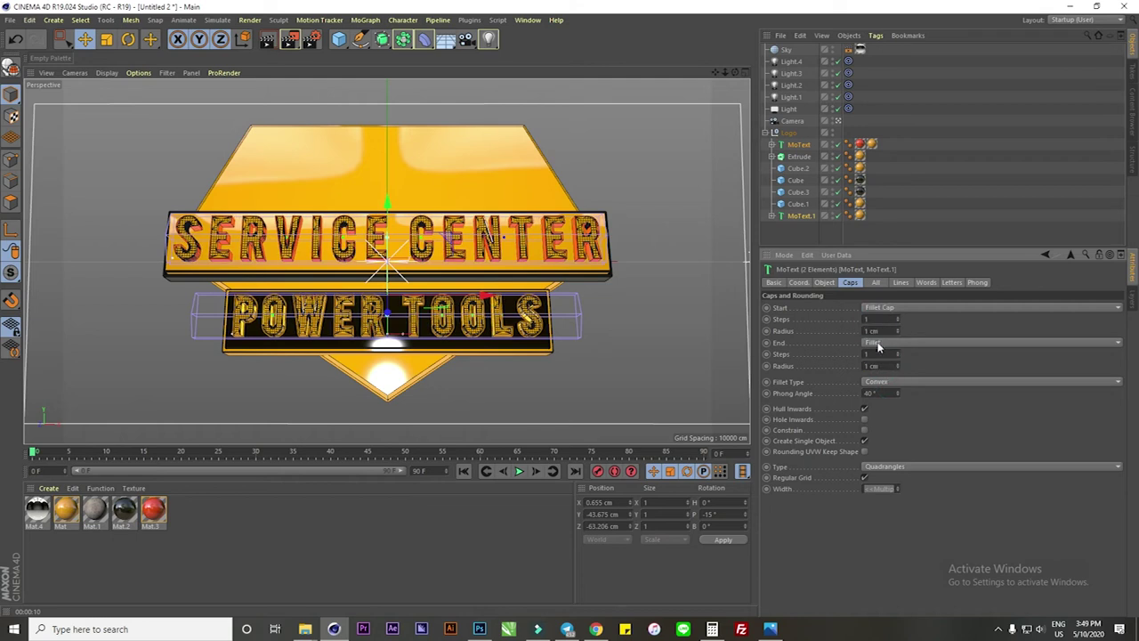
pyautogui.click(875, 366)
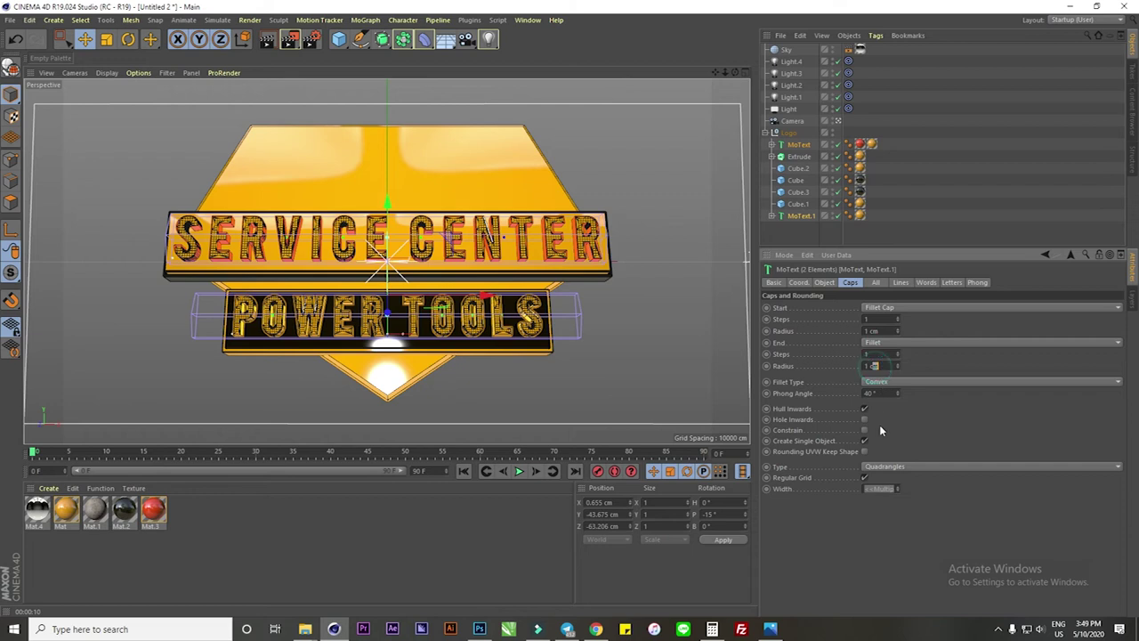
pyautogui.click(878, 490)
pyautogui.click(871, 391)
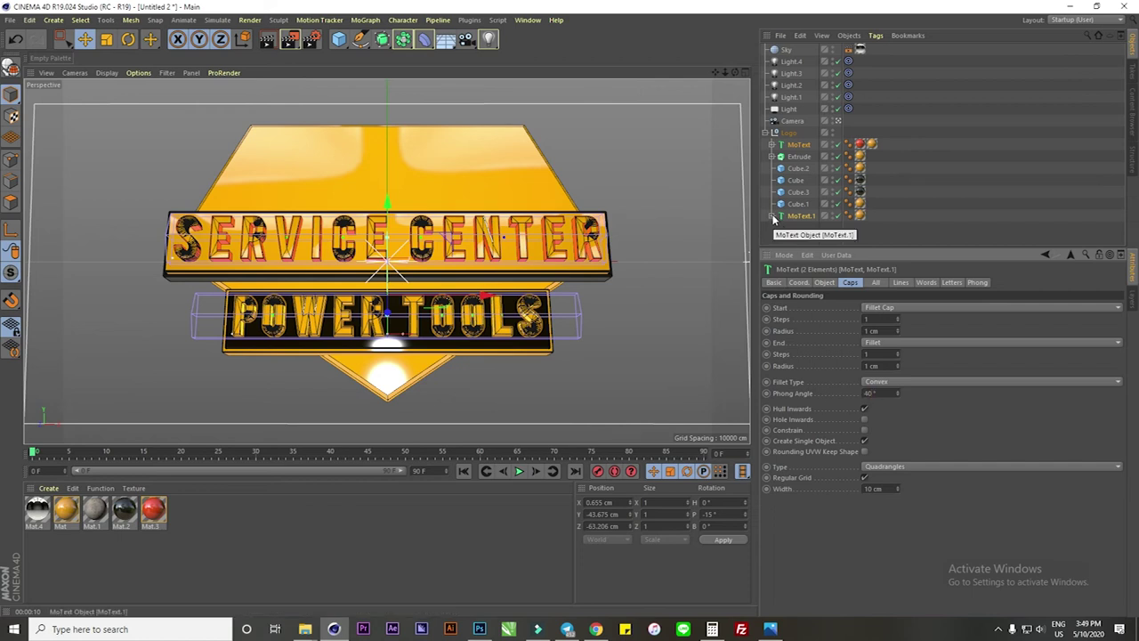
pyautogui.click(307, 41)
pyautogui.click(98, 61)
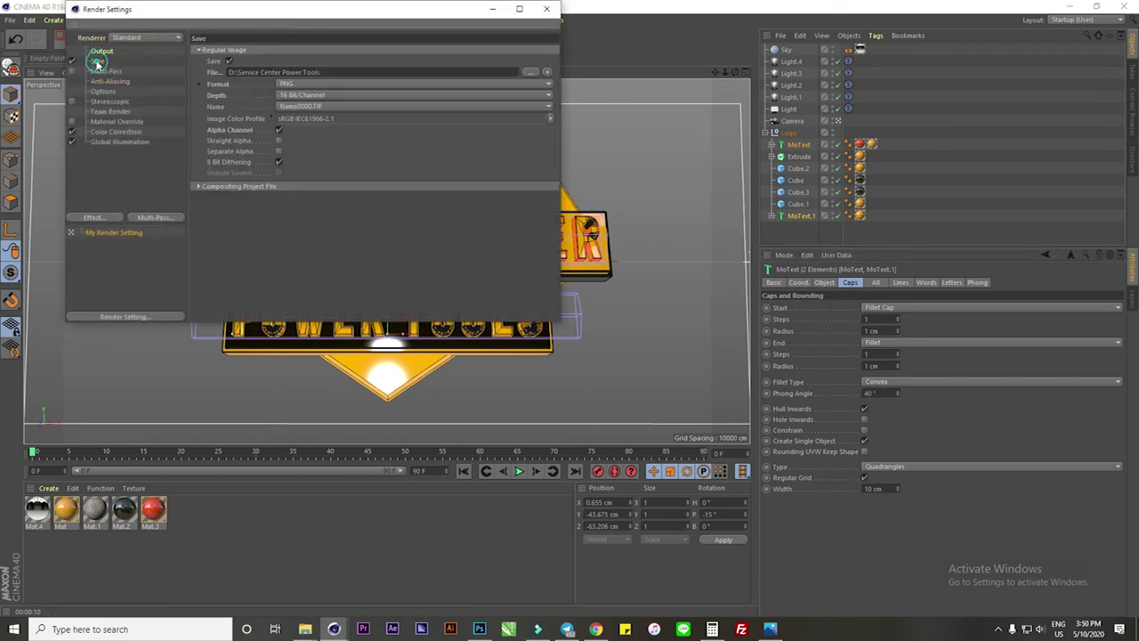
pyautogui.click(98, 51)
pyautogui.click(203, 50)
pyautogui.moveTo(221, 86)
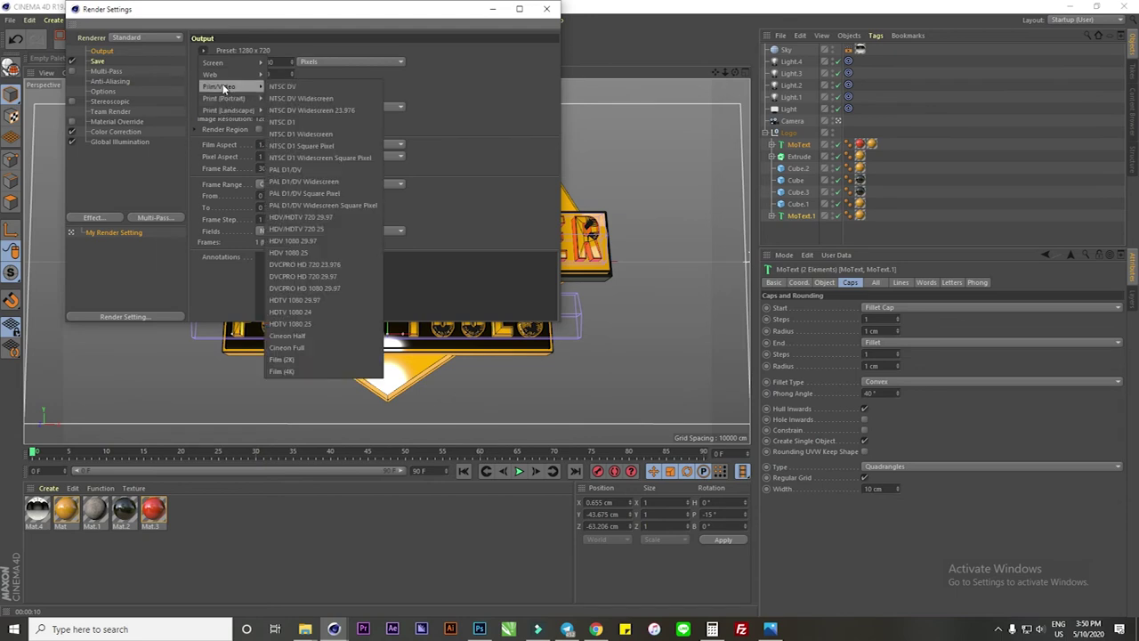
pyautogui.click(284, 326)
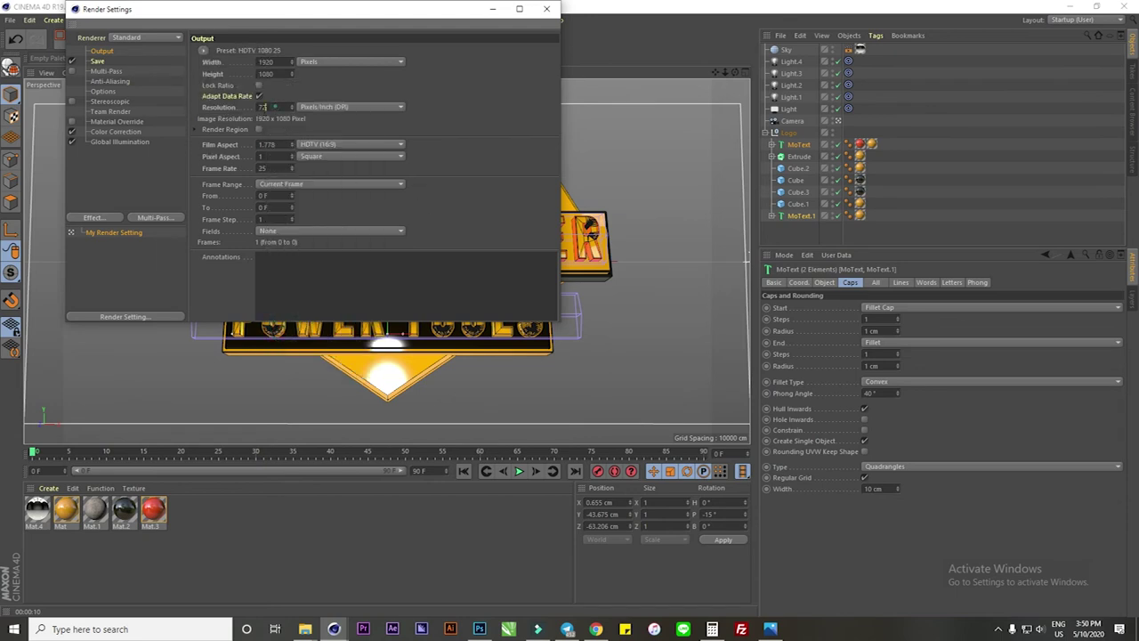
pyautogui.write('00000000')
pyautogui.press('Return')
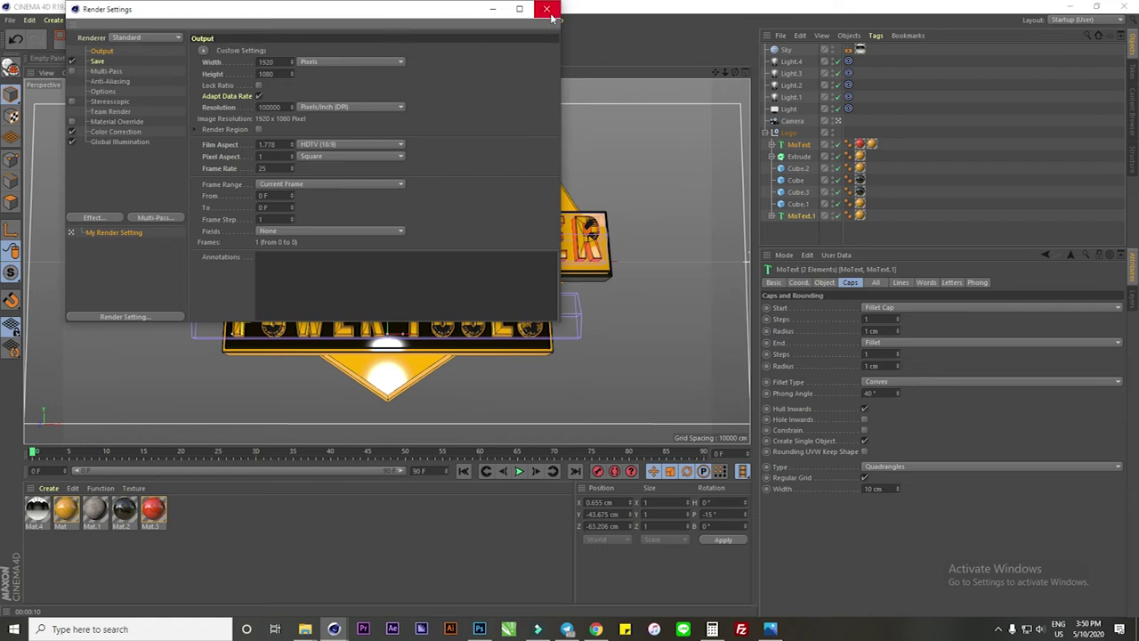
pyautogui.click(547, 9)
pyautogui.click(287, 40)
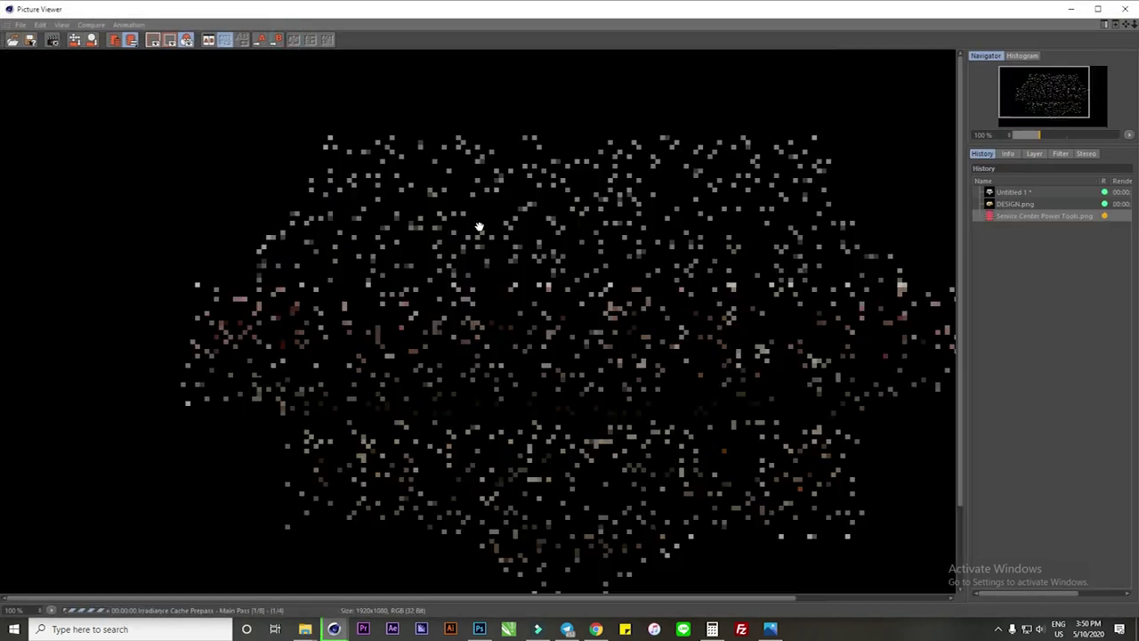
pyautogui.scroll(1, 469, 301)
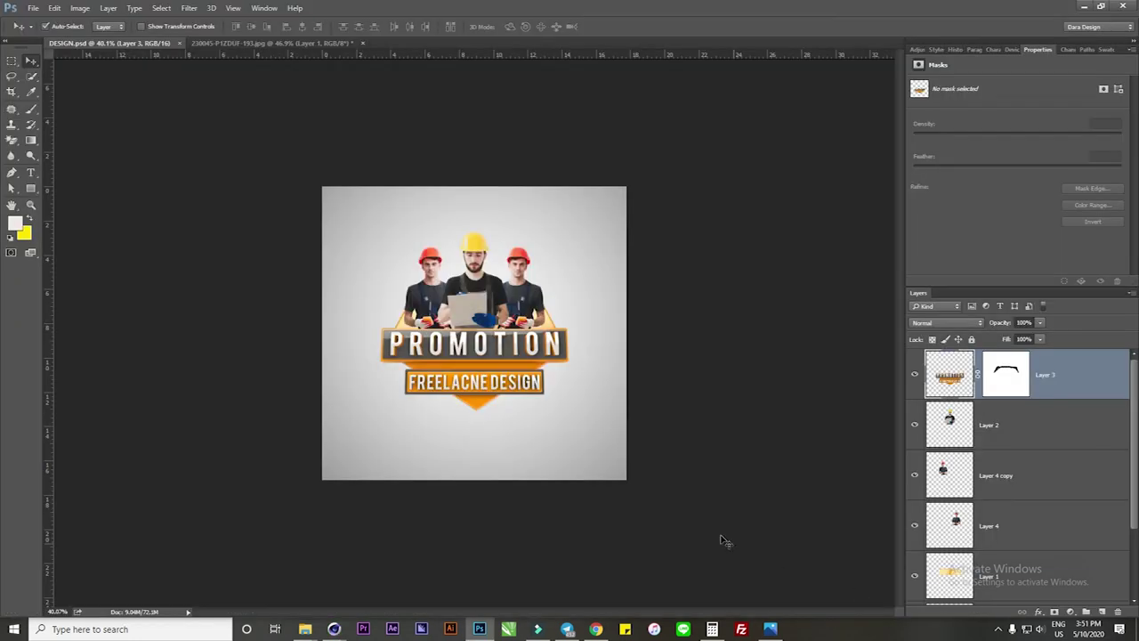
pyautogui.click(719, 369)
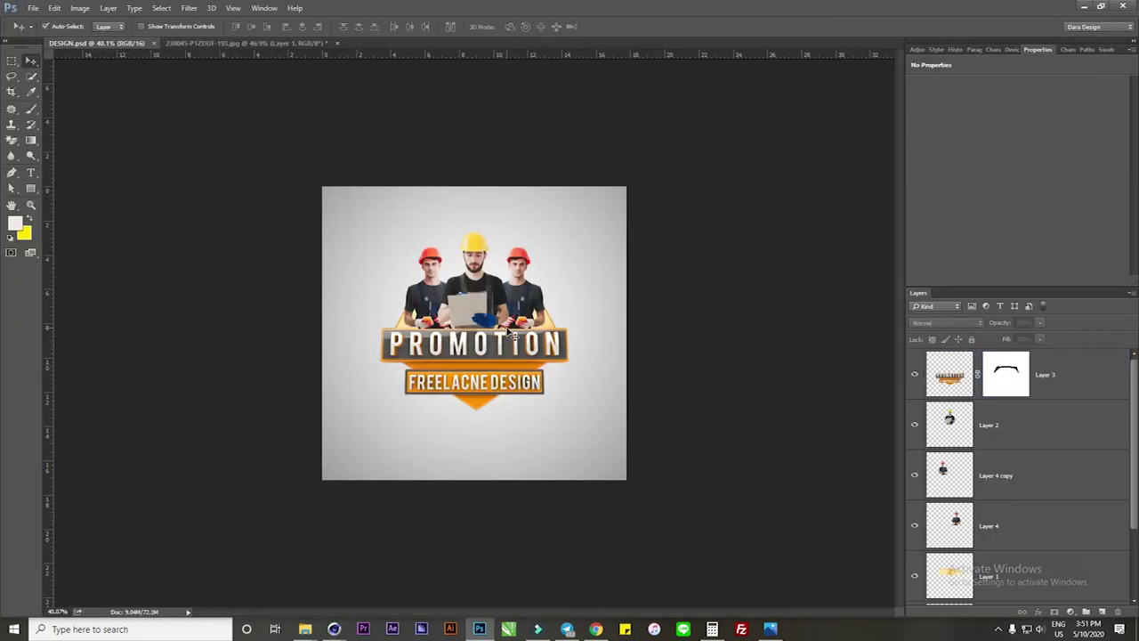
pyautogui.keyDown('alt'); pyautogui.scroll(5, 479, 332); pyautogui.keyUp('alt')
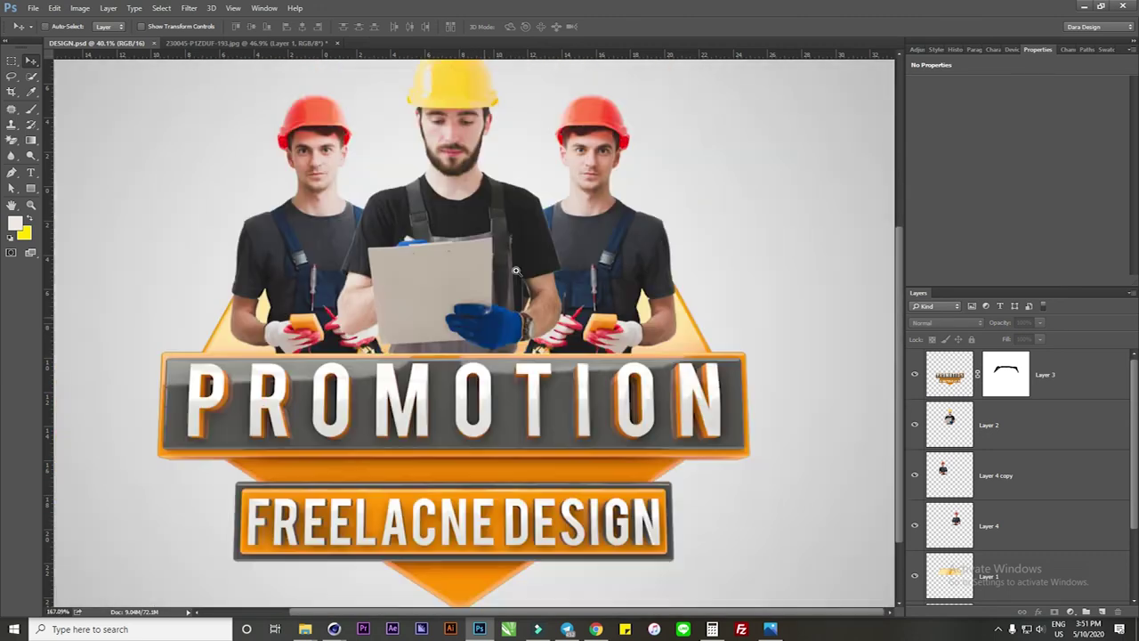
pyautogui.keyDown('alt'); pyautogui.scroll(-3, 510, 283); pyautogui.keyUp('alt')
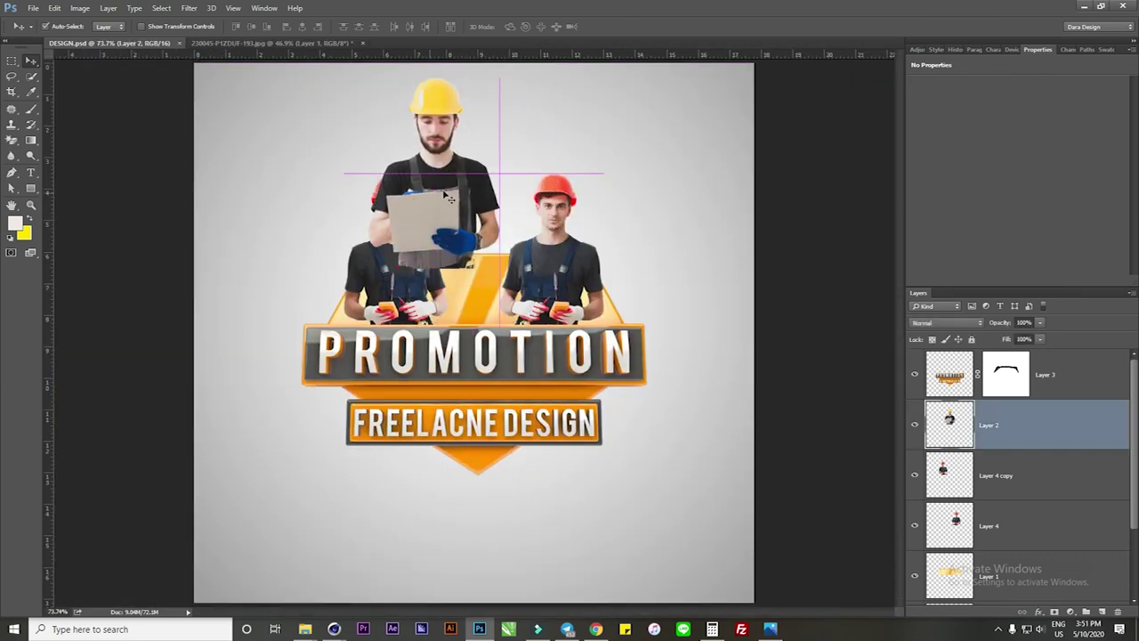
pyautogui.moveTo(550, 269)
pyautogui.mouseDown()
pyautogui.moveTo(611, 233)
pyautogui.moveTo(551, 230)
pyautogui.mouseUp()
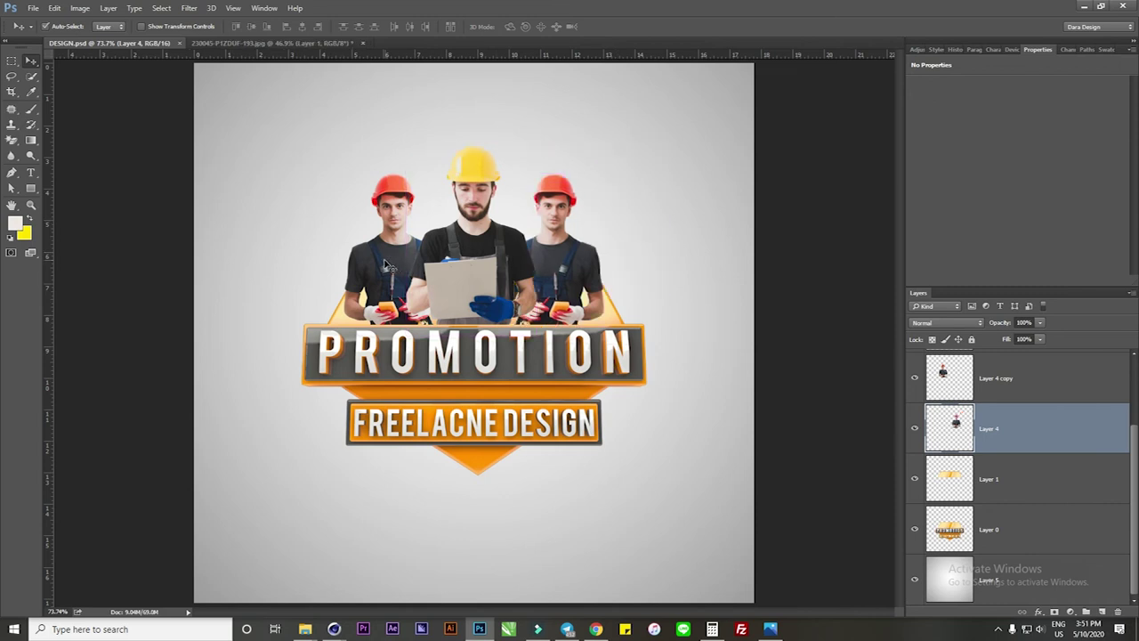
pyautogui.moveTo(392, 249); pyautogui.dragTo(391, 244)
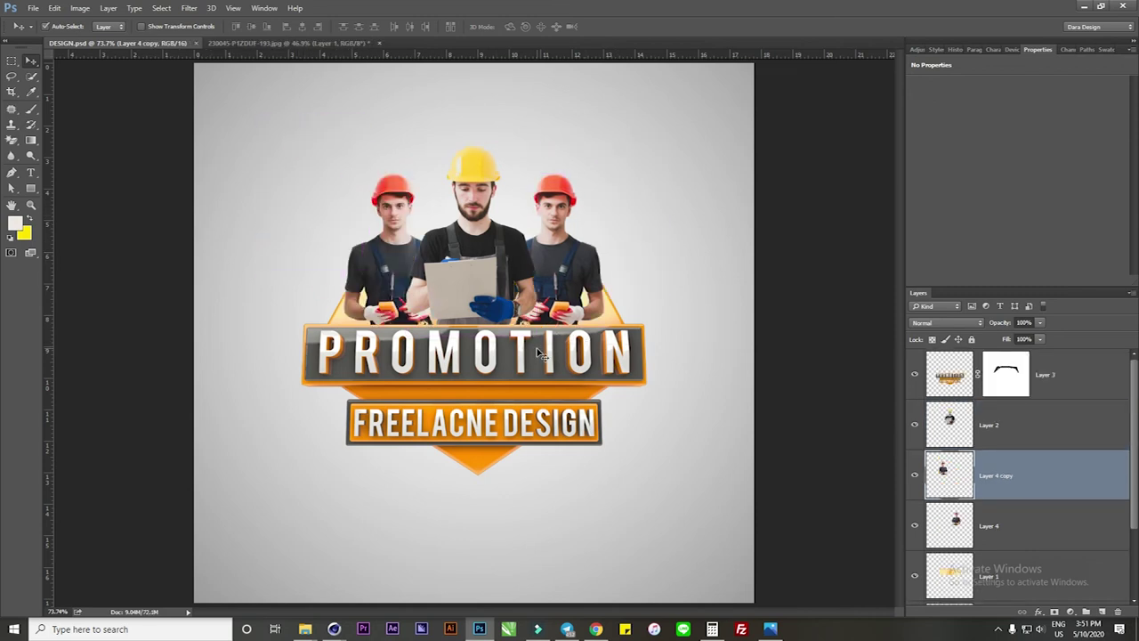
pyautogui.moveTo(537, 353); pyautogui.dragTo(526, 403)
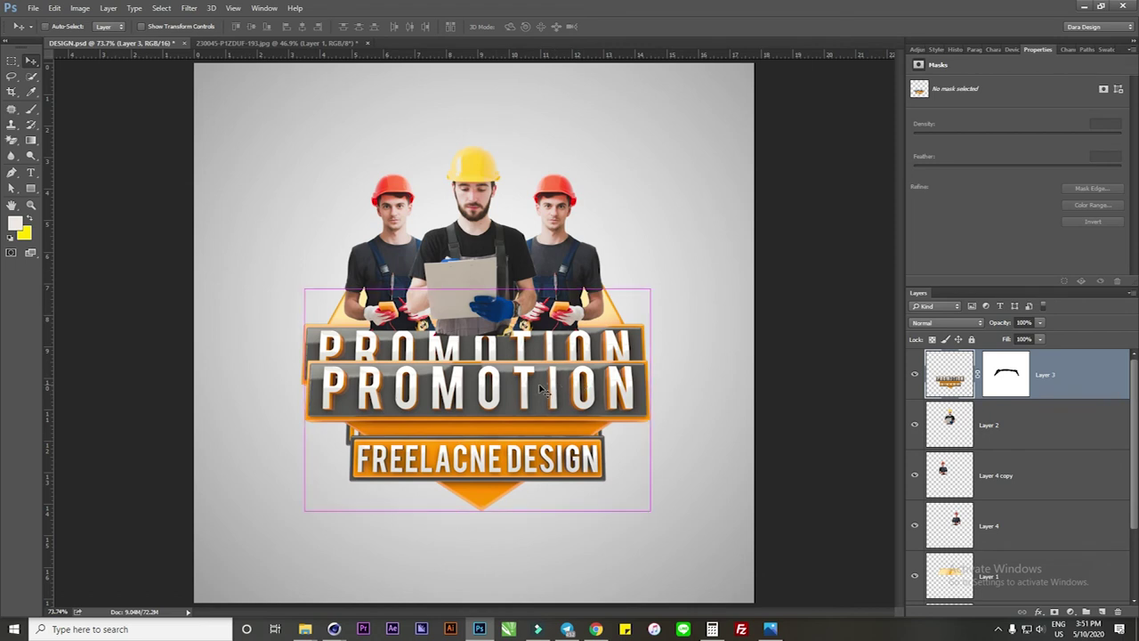
pyautogui.hotkey('ctrl', 'z')
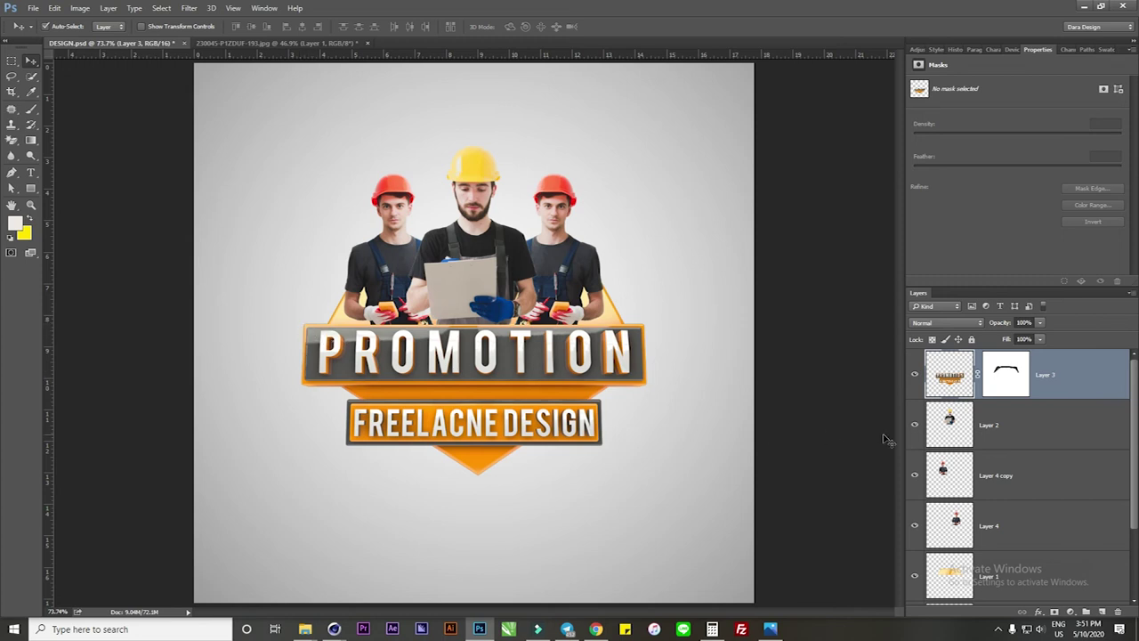
pyautogui.scroll(-2, 1036, 500)
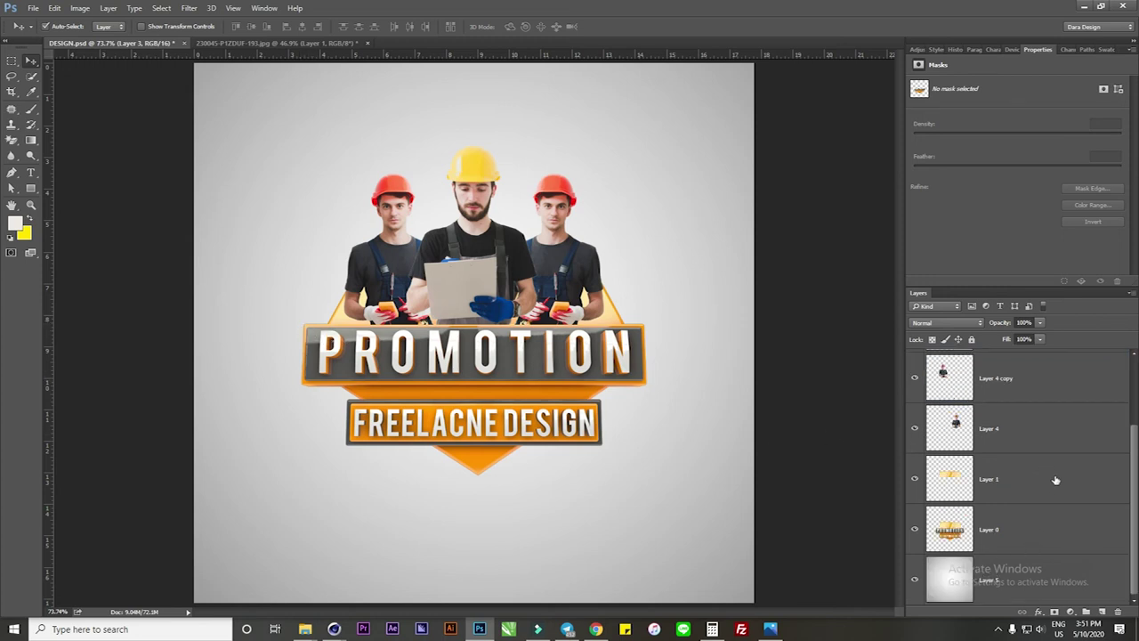
pyautogui.click(964, 530)
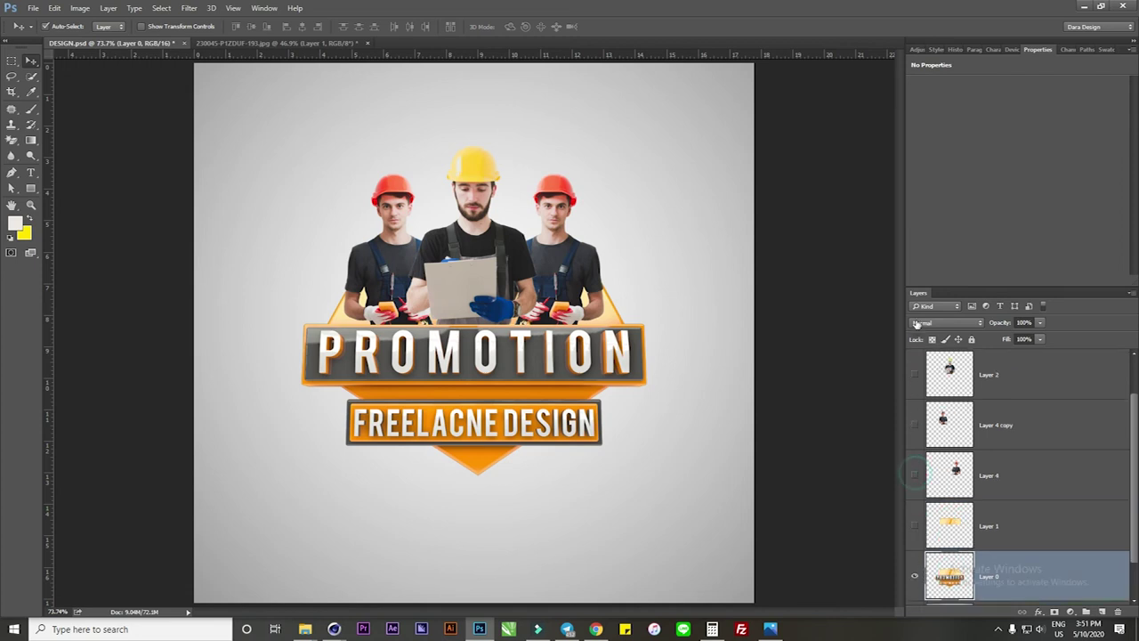
# - Hide the three worker layers and copy a rectangle around the PROMOTION banner to a new layer
pyautogui.moveTo(915, 478); pyautogui.dragTo(915, 377)
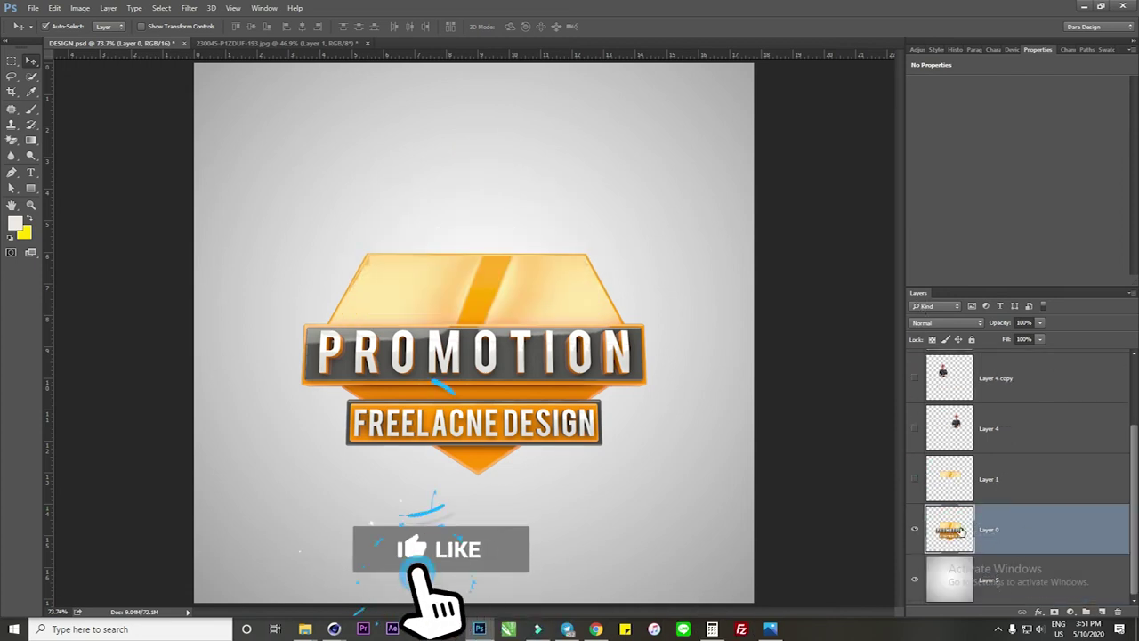
pyautogui.click(13, 59)
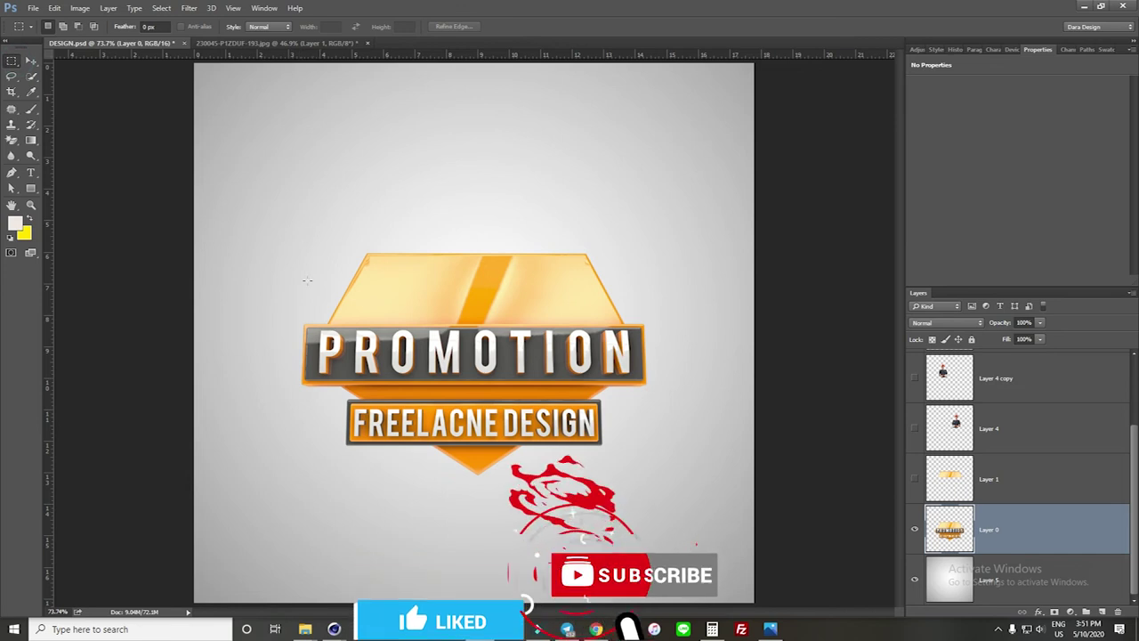
pyautogui.moveTo(300, 323); pyautogui.dragTo(661, 456)
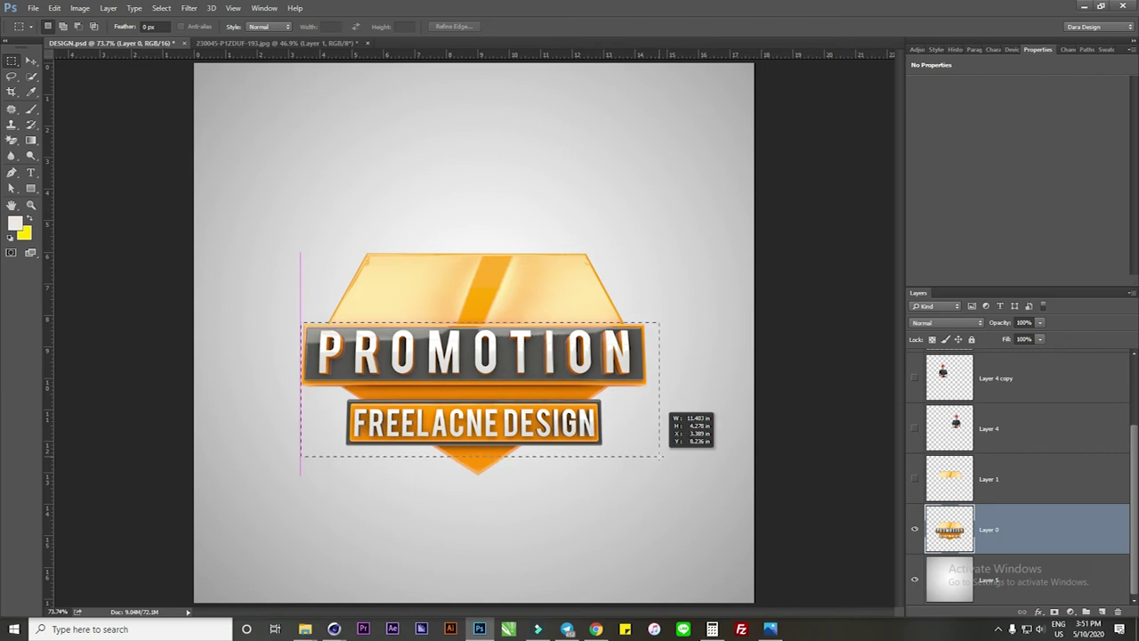
pyautogui.moveTo(661, 456); pyautogui.dragTo(649, 494)
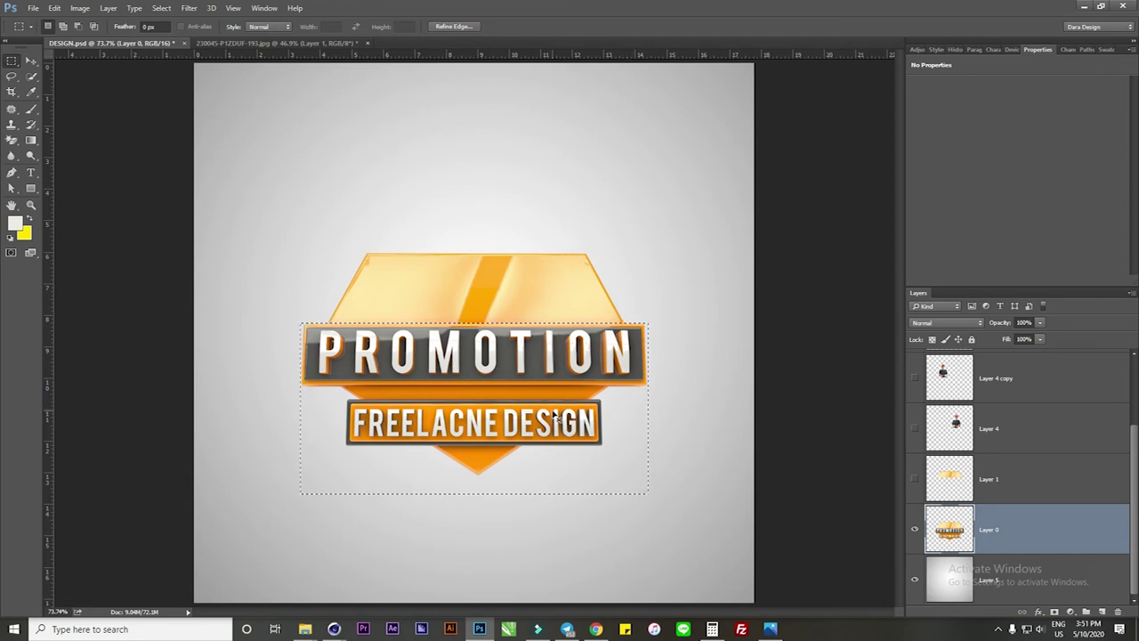
pyautogui.hotkey('ctrl', 'j')
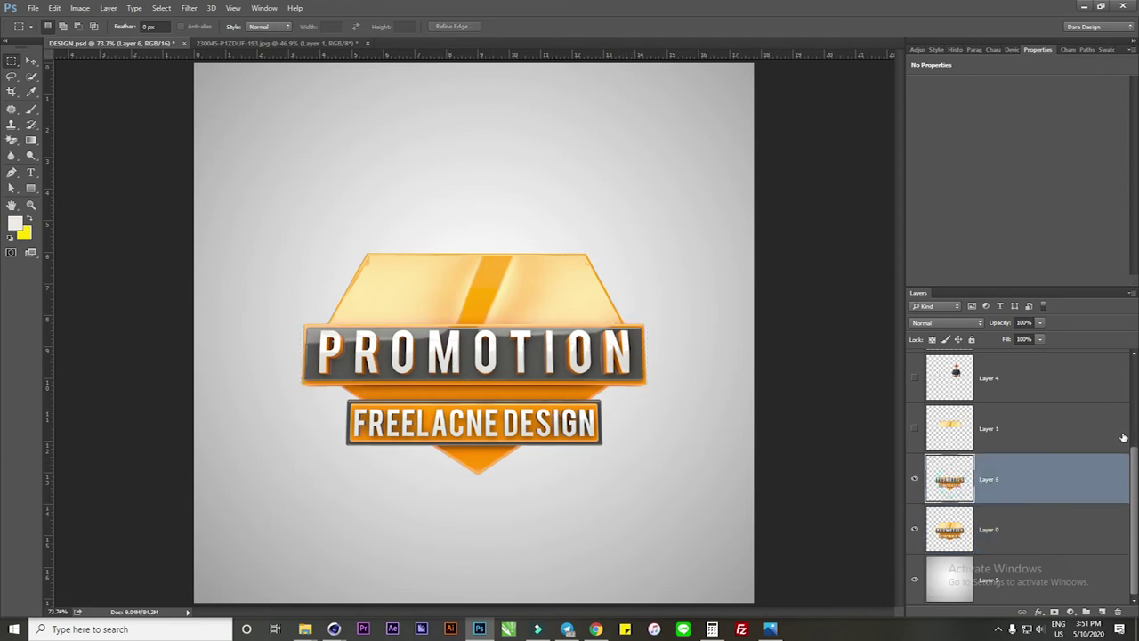
# - Make the three worker layers and Layer 3 visible again
pyautogui.click(31, 63)
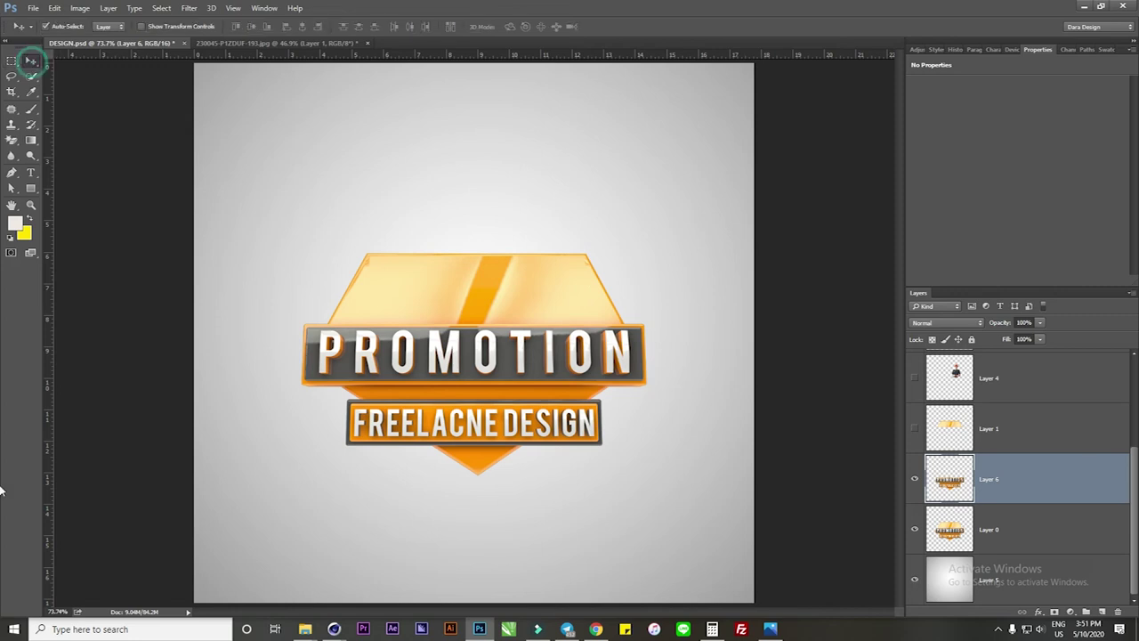
pyautogui.scroll(3, 993, 410)
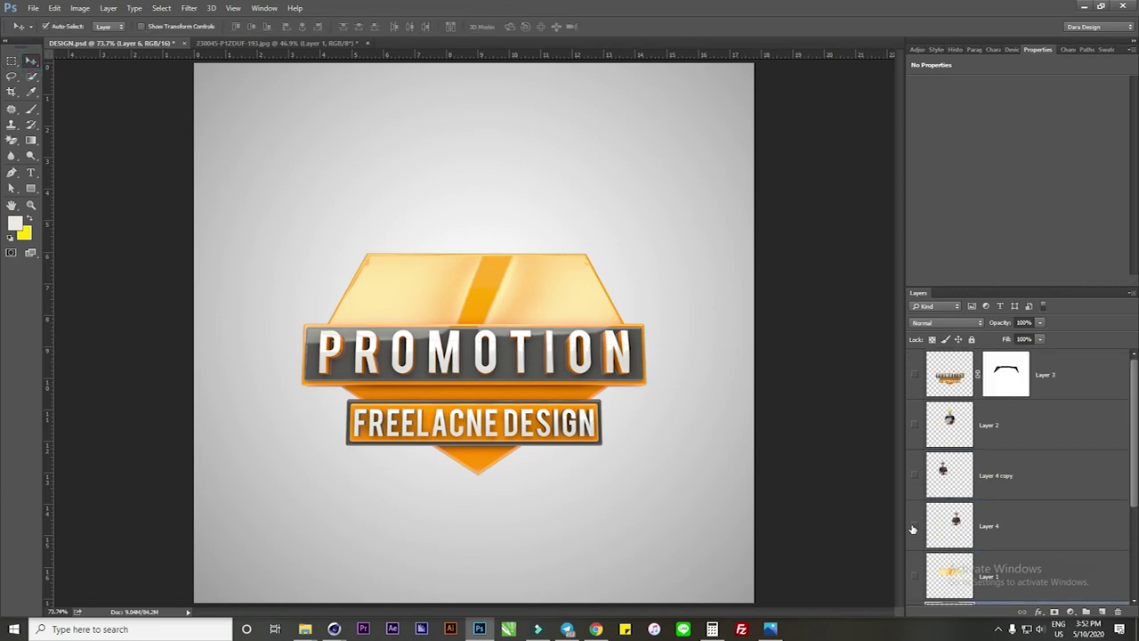
pyautogui.moveTo(912, 529); pyautogui.dragTo(914, 424)
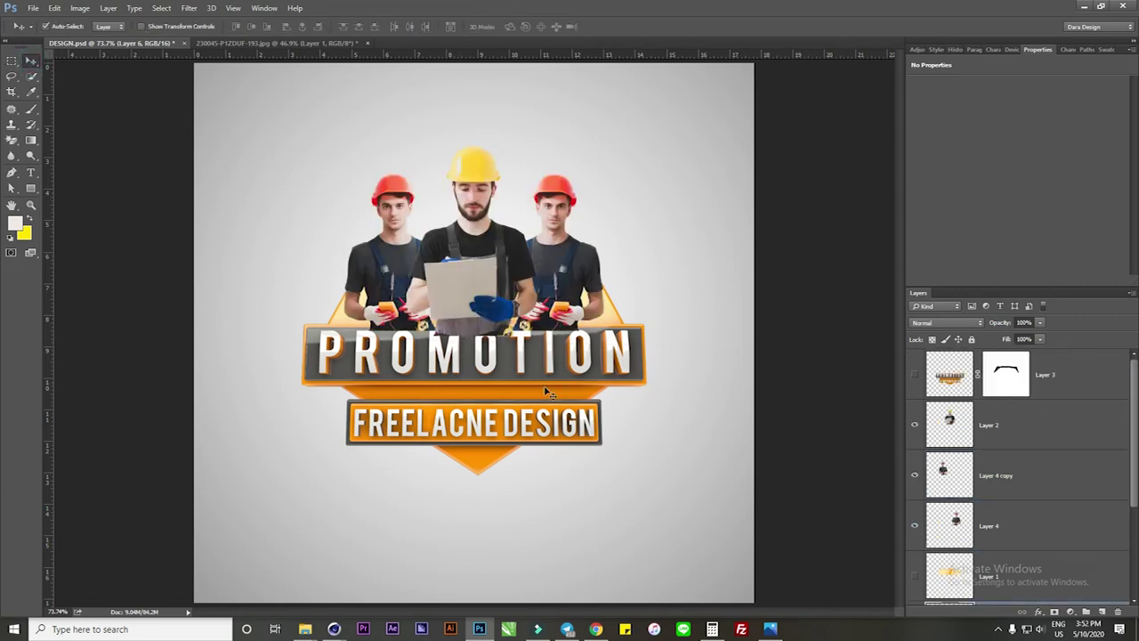
pyautogui.click(914, 375)
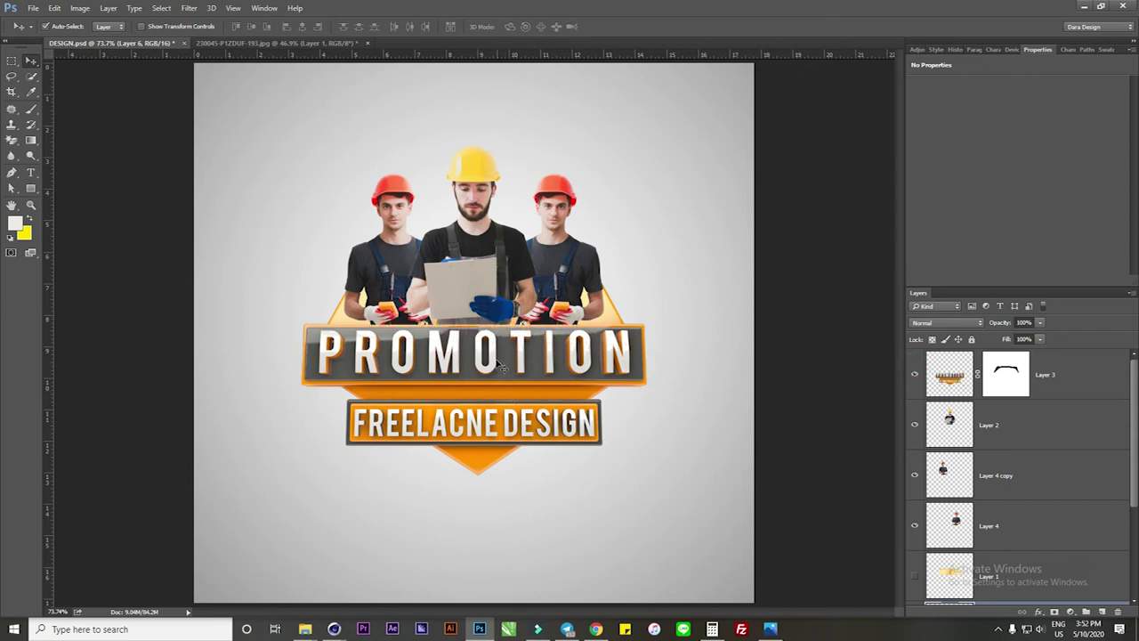
pyautogui.click(501, 365)
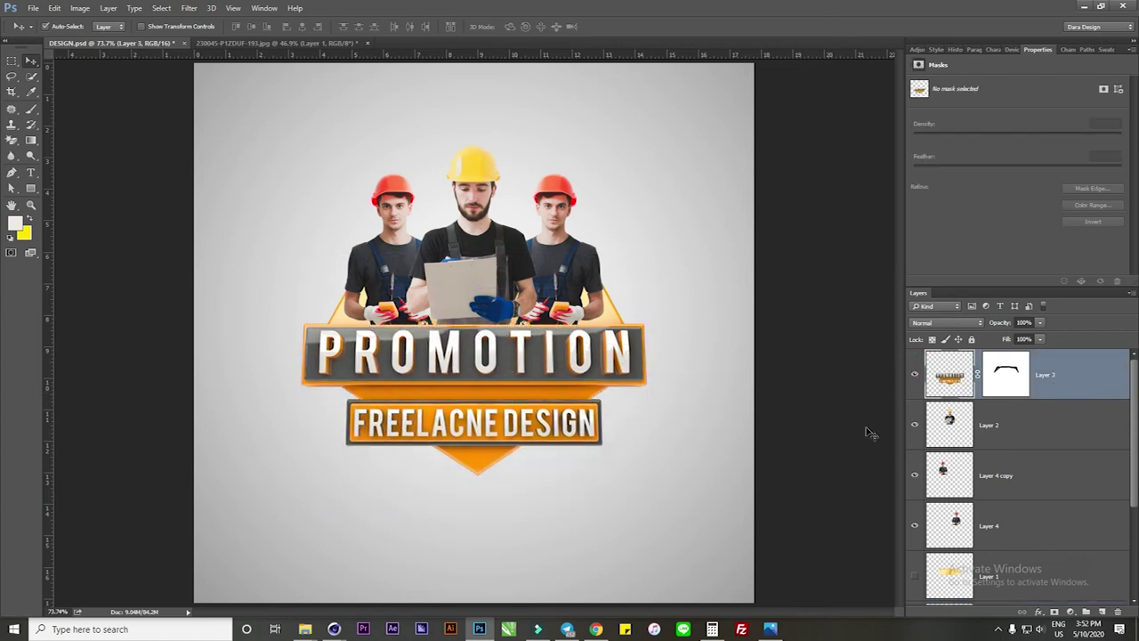
pyautogui.click(759, 245)
pyautogui.keyDown('alt'); pyautogui.scroll(-1, 668, 451); pyautogui.keyUp('alt')
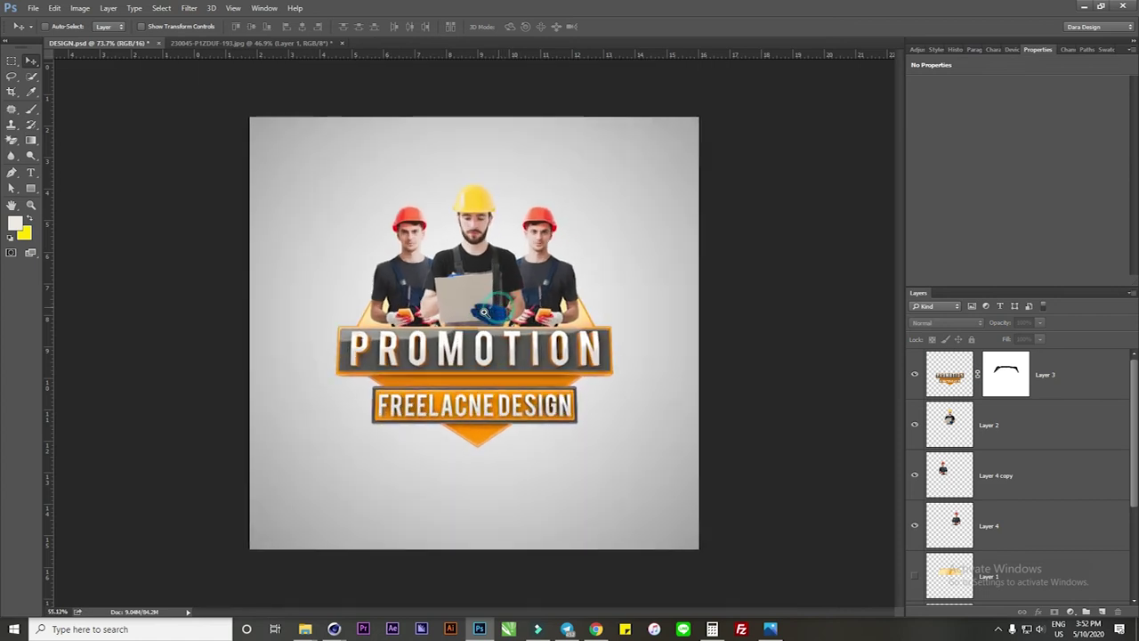
# - Redraw the background layer with a lighter white-to-grey gradient across the canvas
pyautogui.click(655, 432)
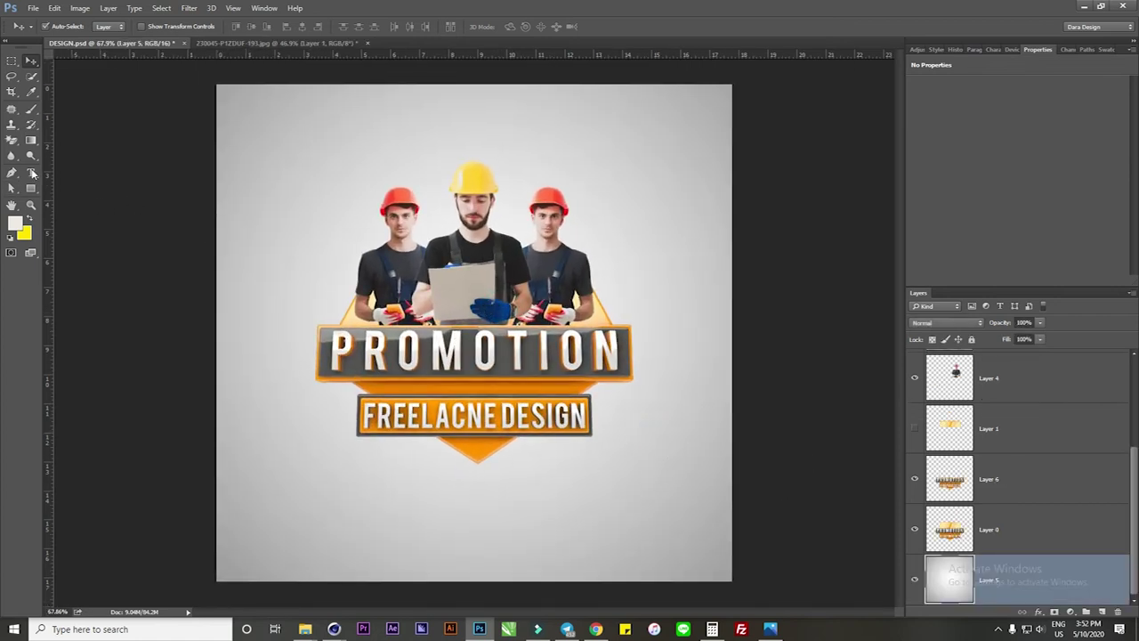
pyautogui.click(31, 140)
pyautogui.click(64, 27)
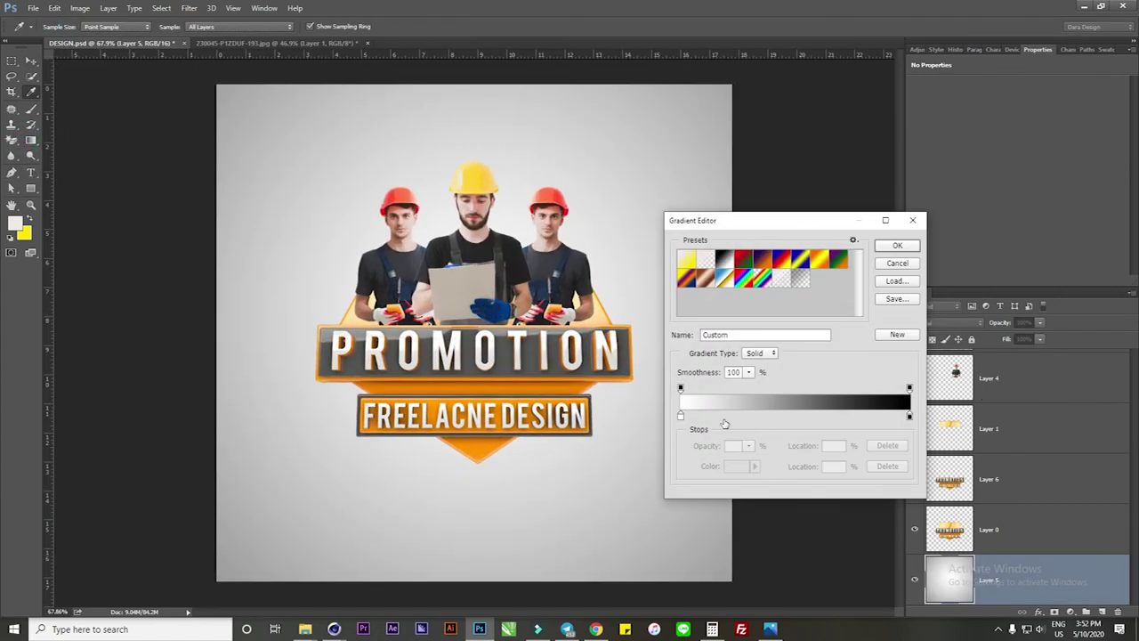
pyautogui.click(897, 246)
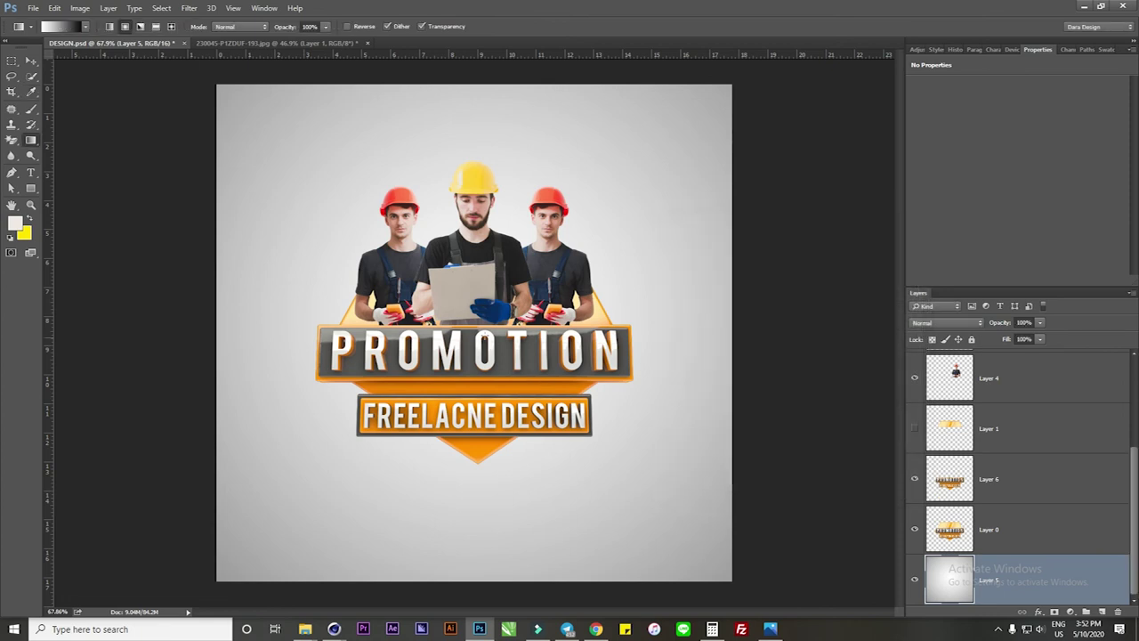
pyautogui.moveTo(477, 327); pyautogui.dragTo(979, 327)
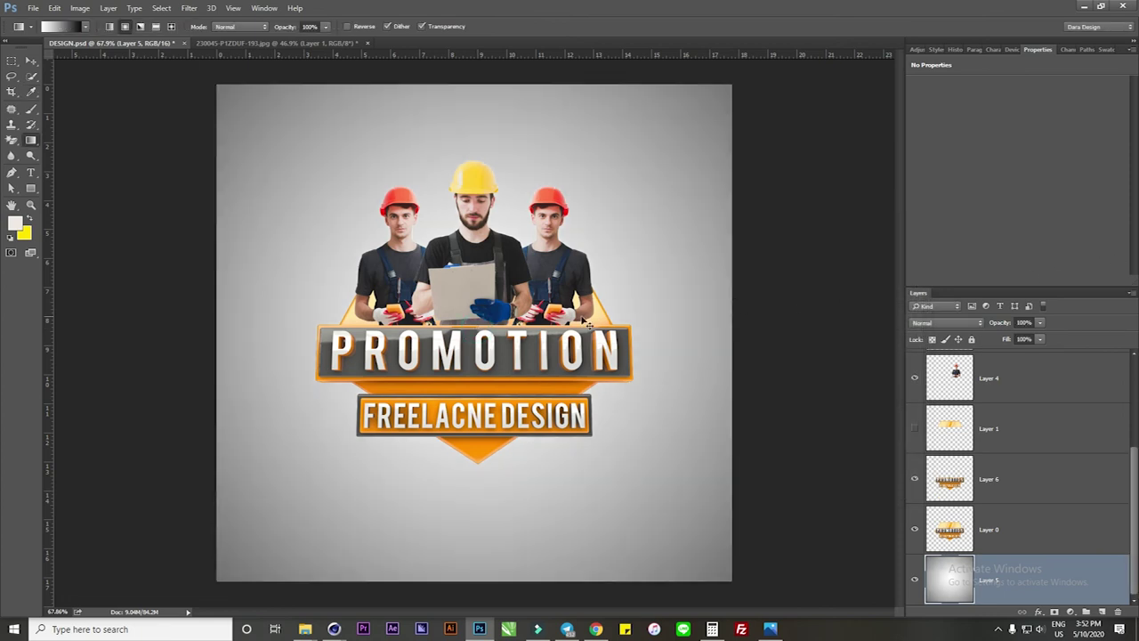
pyautogui.moveTo(589, 325); pyautogui.dragTo(485, 311)
pyautogui.click(31, 60)
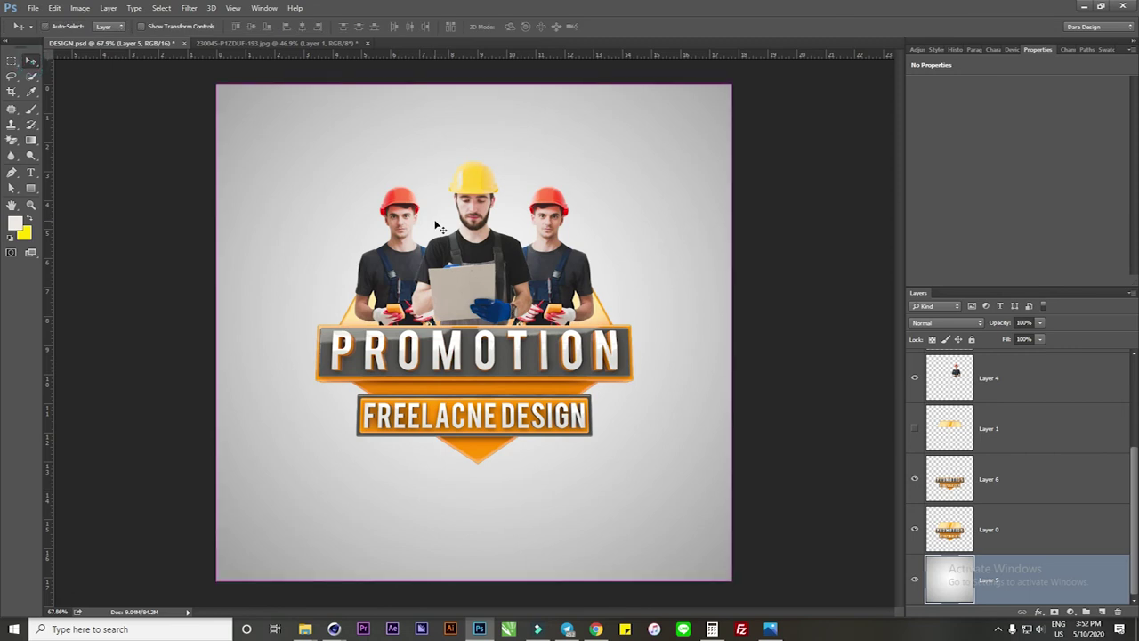
pyautogui.keyDown('alt'); pyautogui.scroll(-1, 458, 249); pyautogui.keyUp('alt')
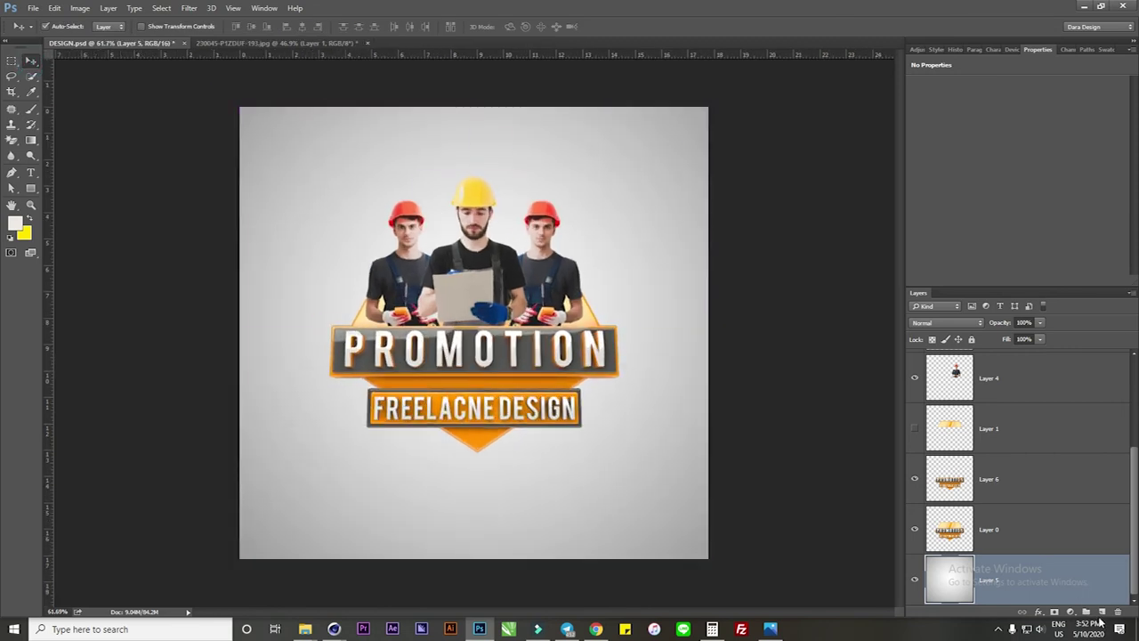
# - Add a new layer above the background and set the Brush to near-white
pyautogui.click(1101, 613)
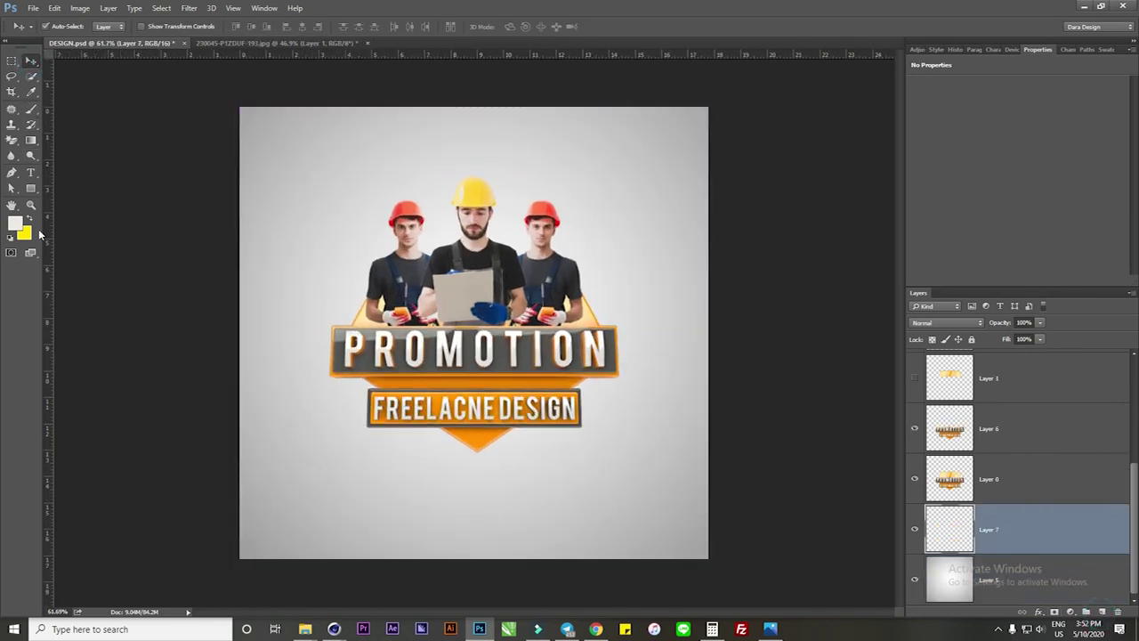
pyautogui.press('b')
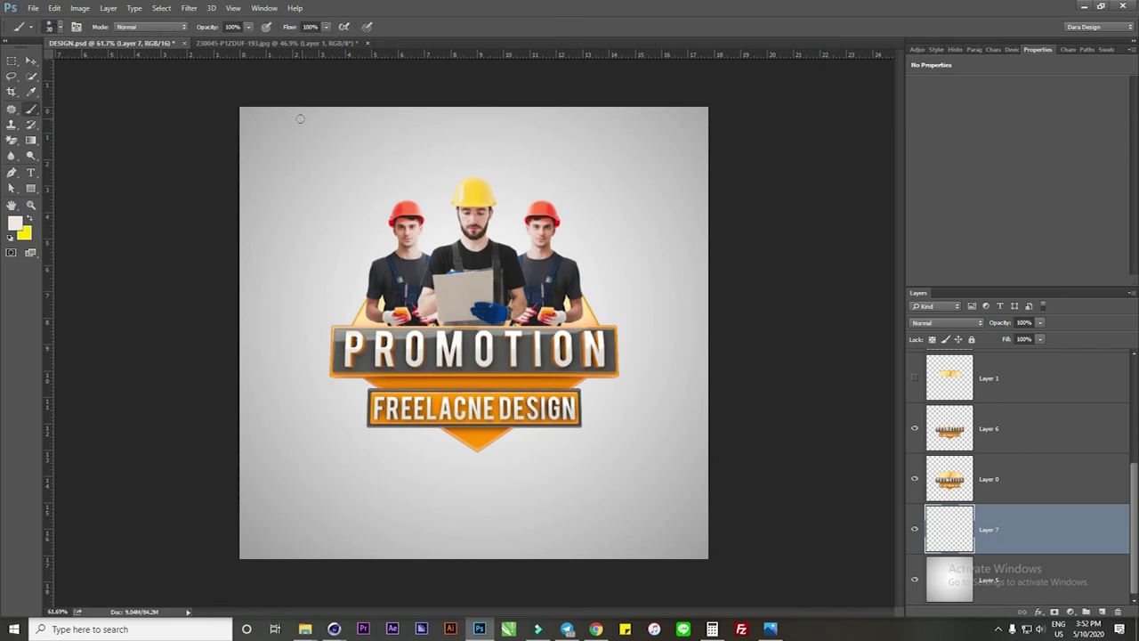
pyautogui.moveTo(275, 115); pyautogui.dragTo(287, 142)
pyautogui.hotkey('ctrl', 'z')
pyautogui.click(15, 224)
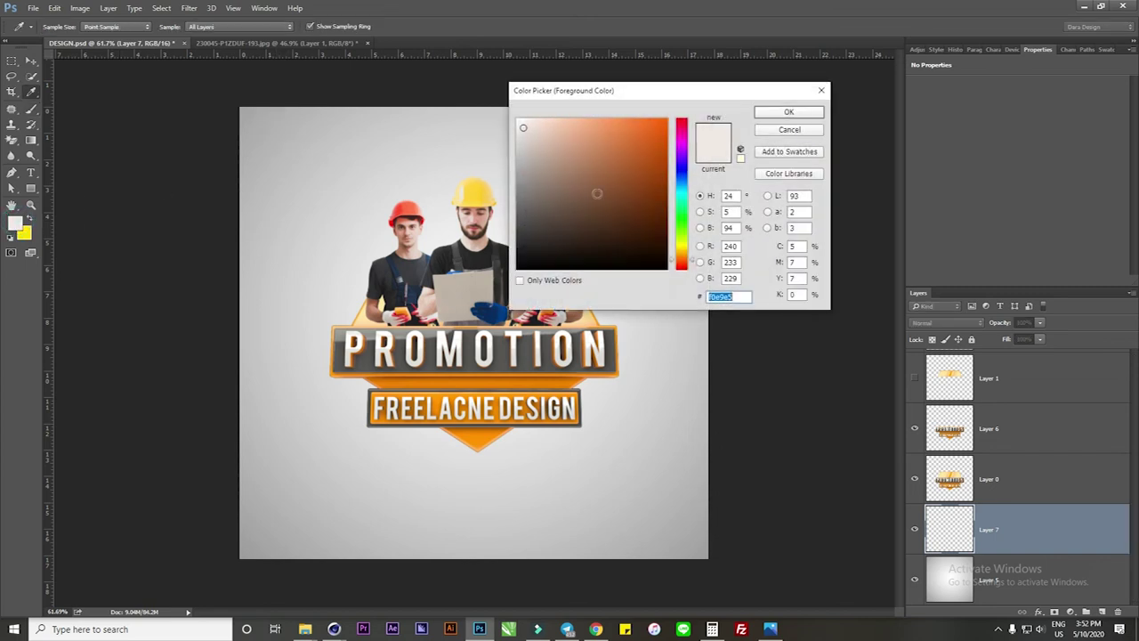
pyautogui.click(763, 119)
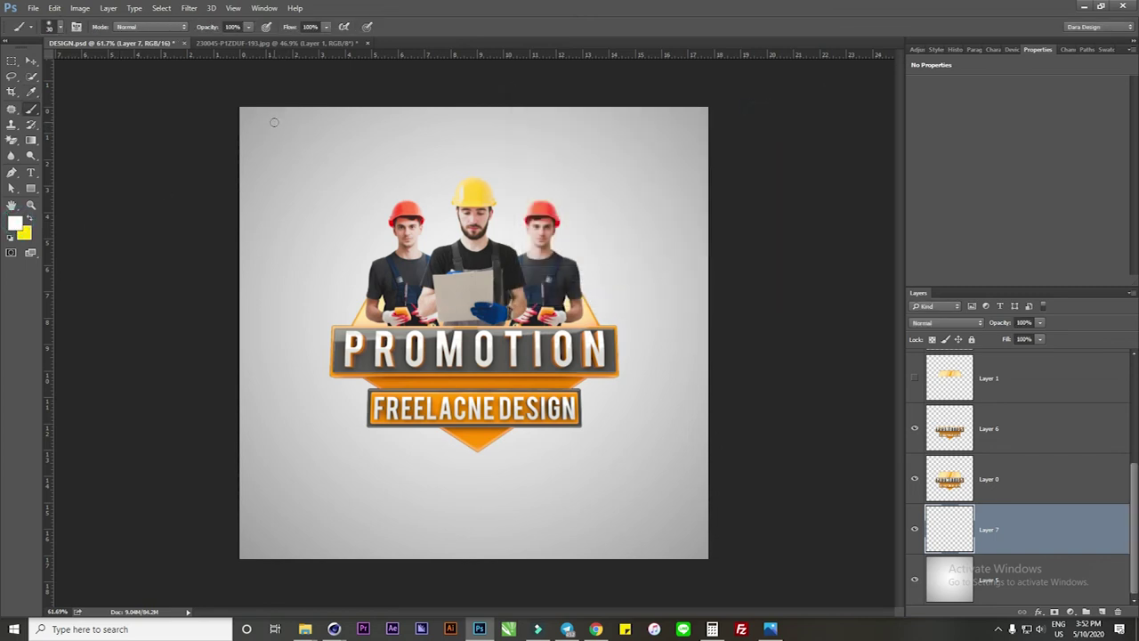
# - Dab white dots across the upper area from left of the workers to the right helmet
pyautogui.click(329, 201)
pyautogui.click(352, 228)
pyautogui.click(356, 186)
pyautogui.click(336, 146)
pyautogui.click(365, 114)
pyautogui.click(389, 208)
pyautogui.click(382, 175)
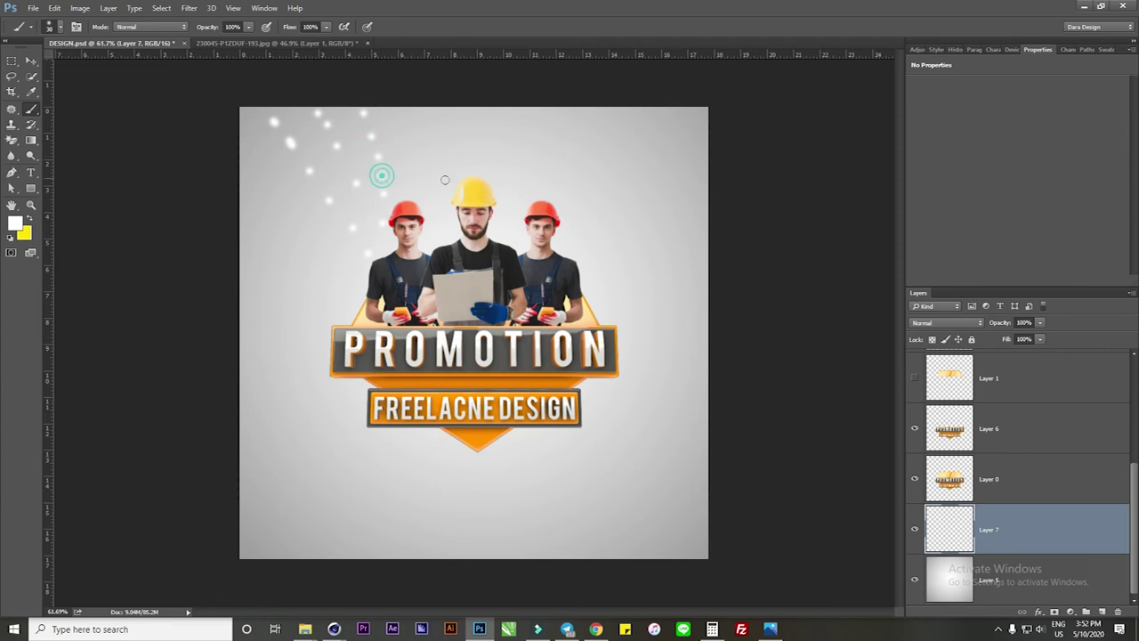
pyautogui.click(416, 114)
pyautogui.click(416, 179)
pyautogui.click(428, 219)
pyautogui.click(462, 116)
pyautogui.click(446, 145)
pyautogui.click(493, 151)
pyautogui.click(533, 170)
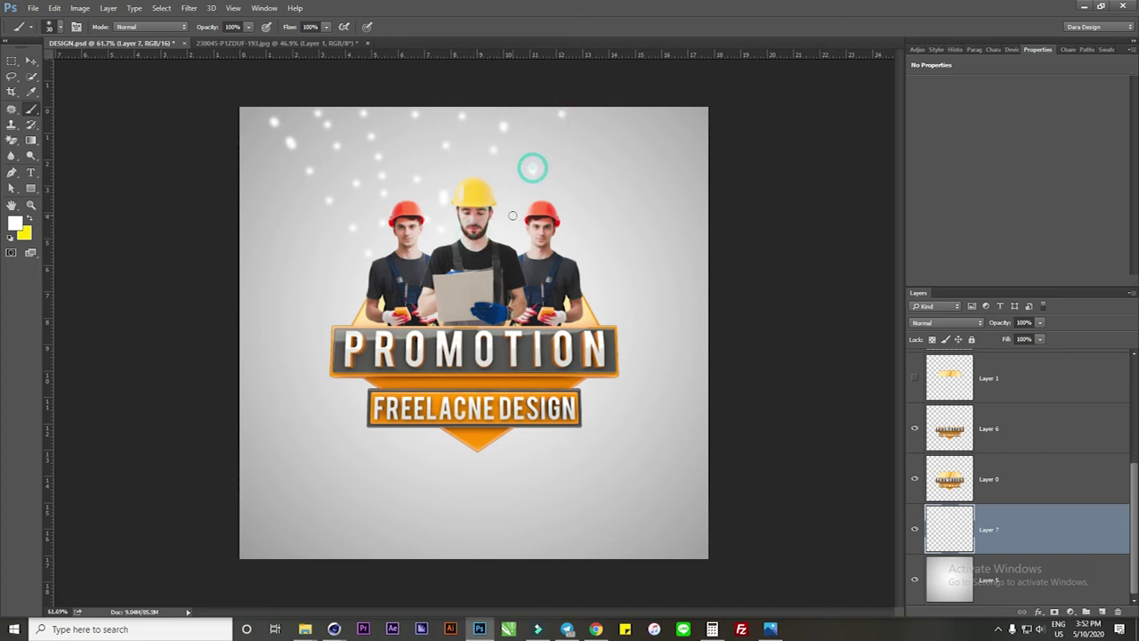
pyautogui.click(545, 136)
pyautogui.click(574, 187)
pyautogui.click(552, 223)
pyautogui.click(557, 178)
pyautogui.click(541, 206)
# - Add more white dots and a short streak on the right, plus a dot trail toward the upper left
pyautogui.moveTo(592, 217); pyautogui.dragTo(582, 235)
pyautogui.click(633, 190)
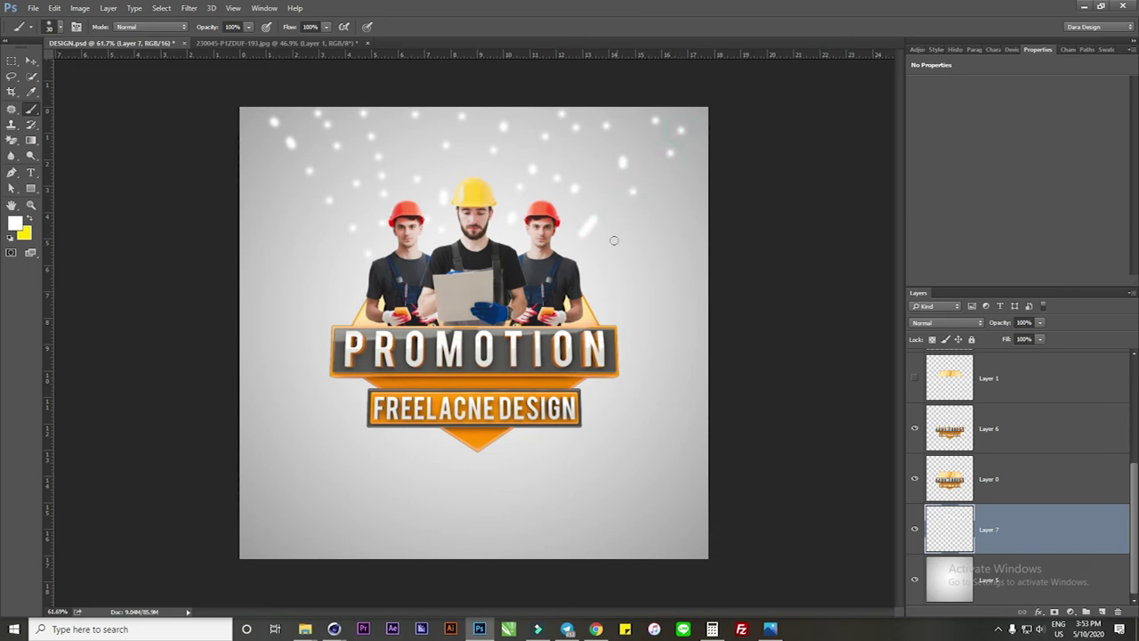
pyautogui.click(698, 188)
pyautogui.click(644, 258)
pyautogui.click(614, 280)
pyautogui.click(678, 228)
pyautogui.click(350, 307)
pyautogui.click(310, 264)
pyautogui.click(286, 240)
pyautogui.click(263, 214)
pyautogui.click(244, 186)
pyautogui.click(357, 277)
pyautogui.click(312, 216)
pyautogui.click(285, 182)
pyautogui.click(248, 137)
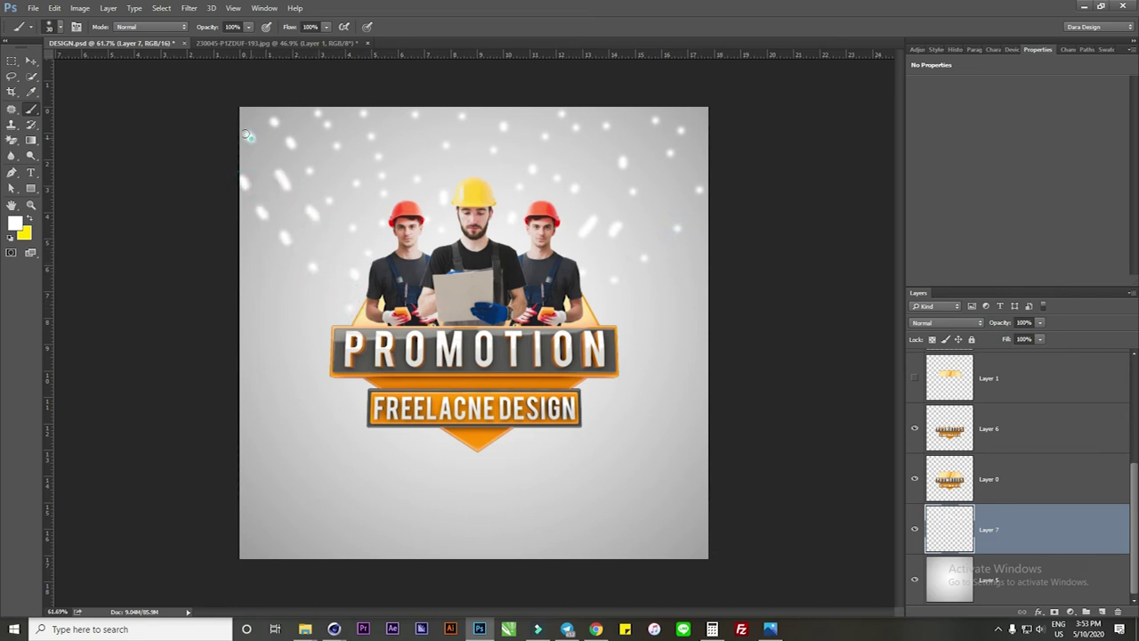
# - Try a Box Blur on the white dots, then cancel it
pyautogui.click(189, 8)
pyautogui.moveTo(195, 138)
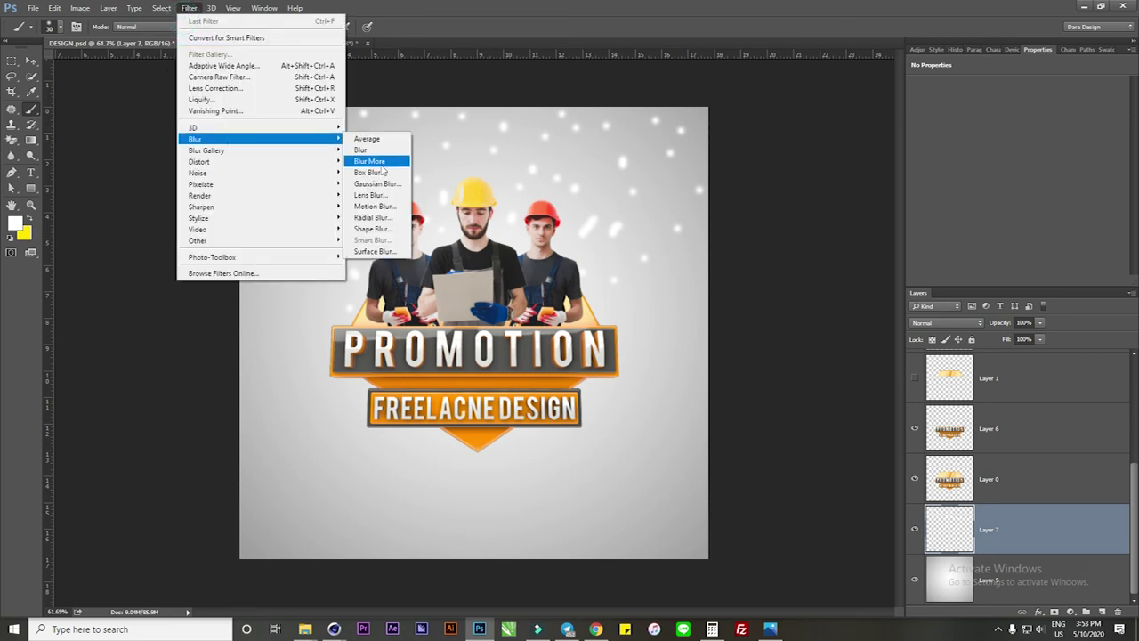
pyautogui.click(379, 175)
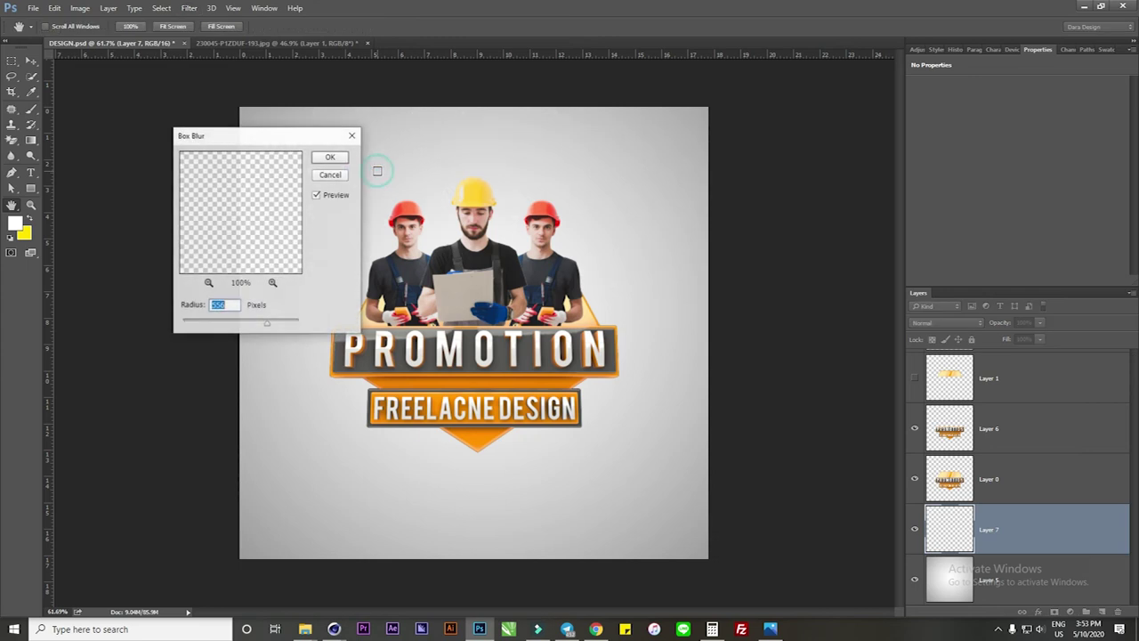
pyautogui.moveTo(258, 318); pyautogui.dragTo(190, 327)
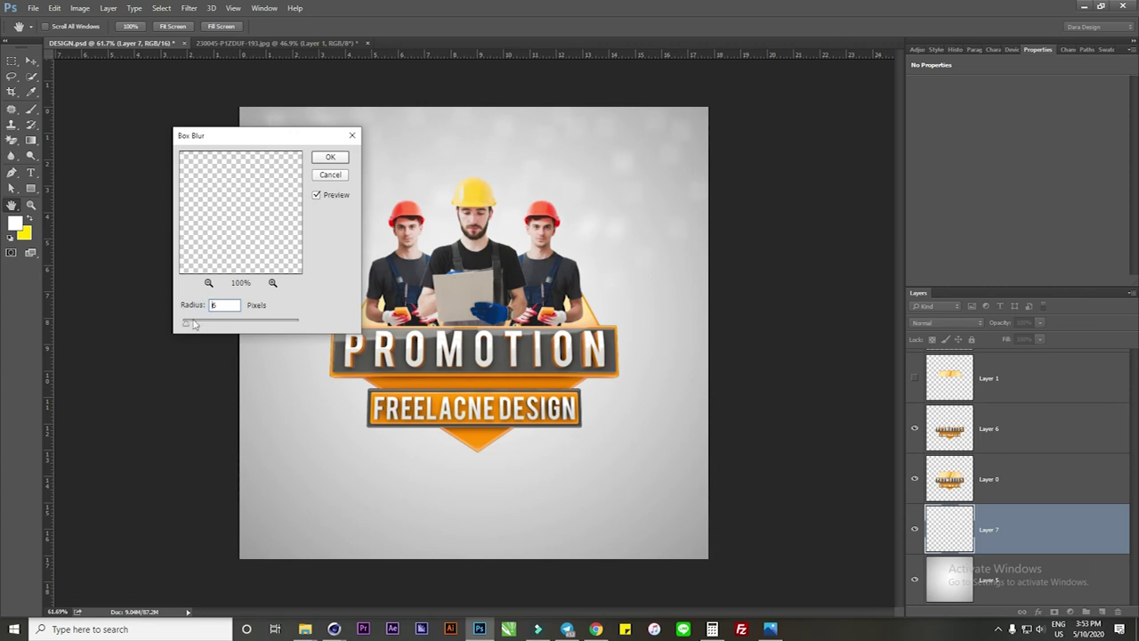
pyautogui.click(330, 176)
# - Apply a Zoom Radial Blur at Amount 10 to Layer 7's white dots
pyautogui.click(189, 8)
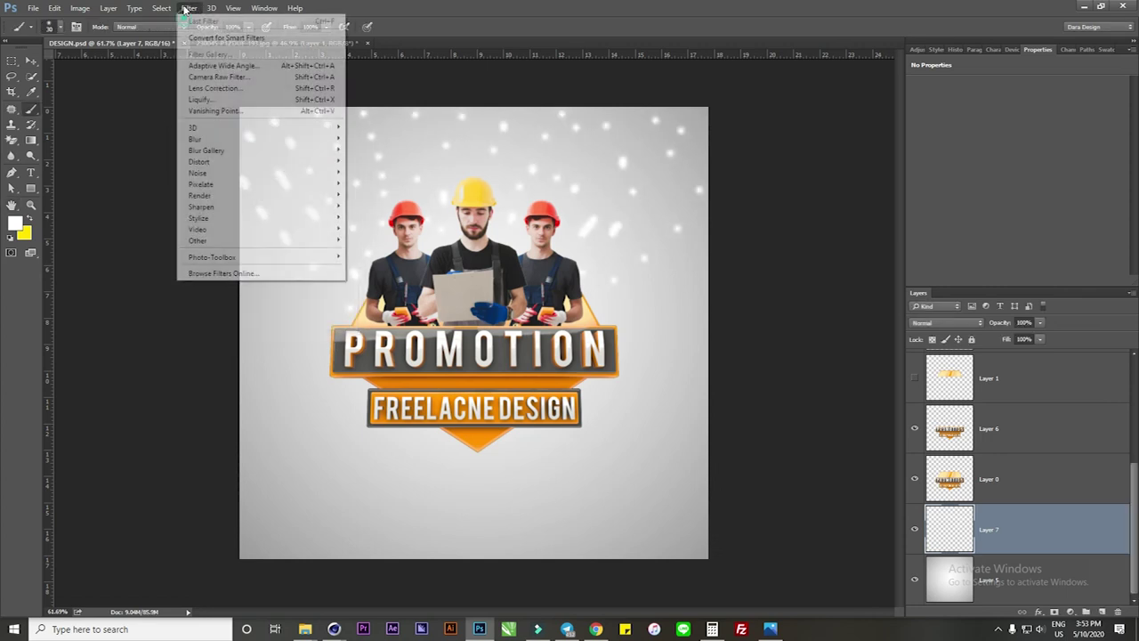
pyautogui.moveTo(195, 139)
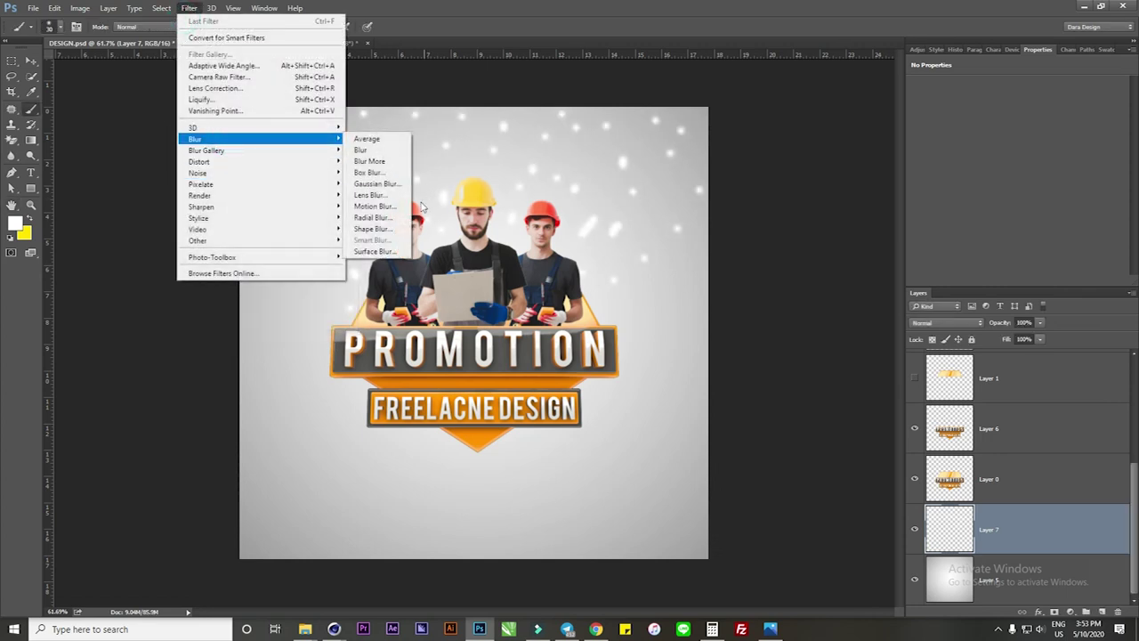
pyautogui.click(378, 218)
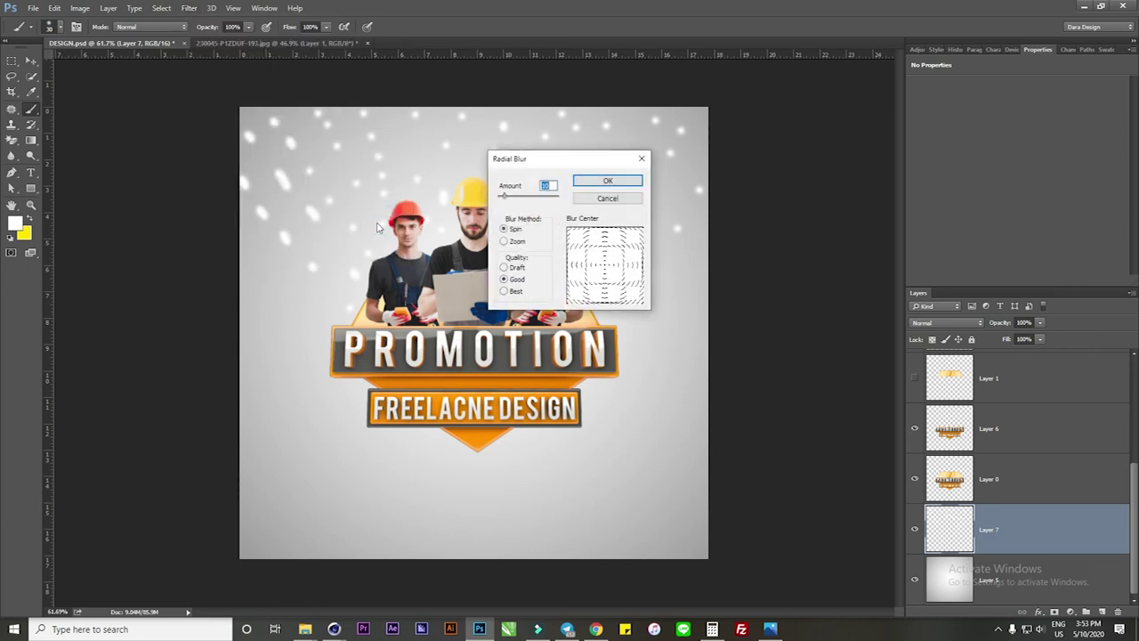
pyautogui.click(504, 242)
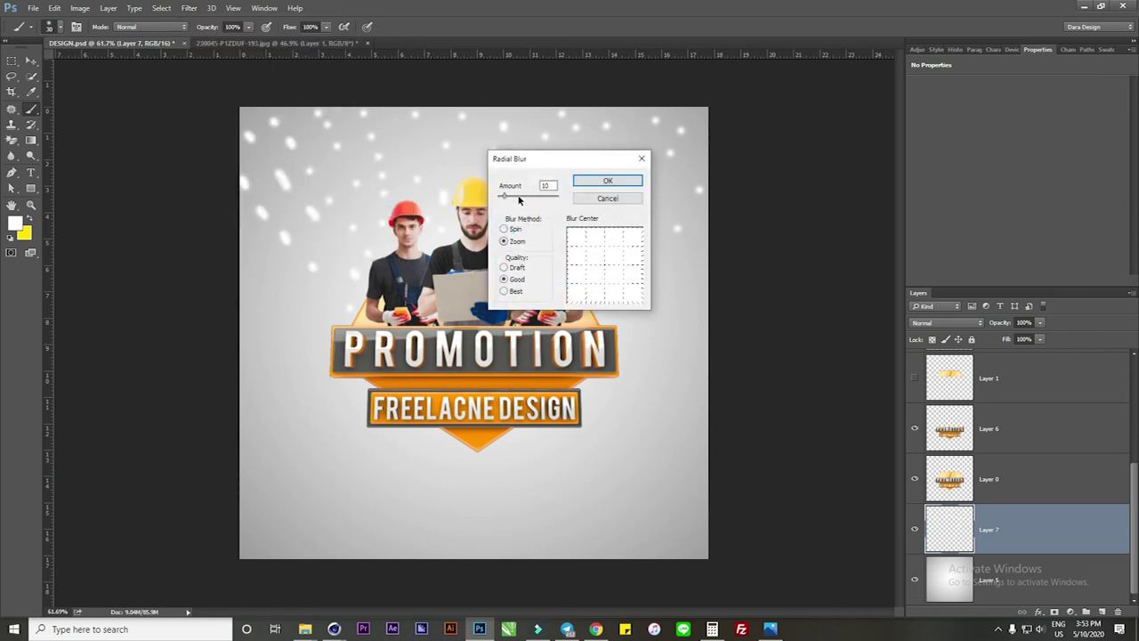
pyautogui.click(605, 182)
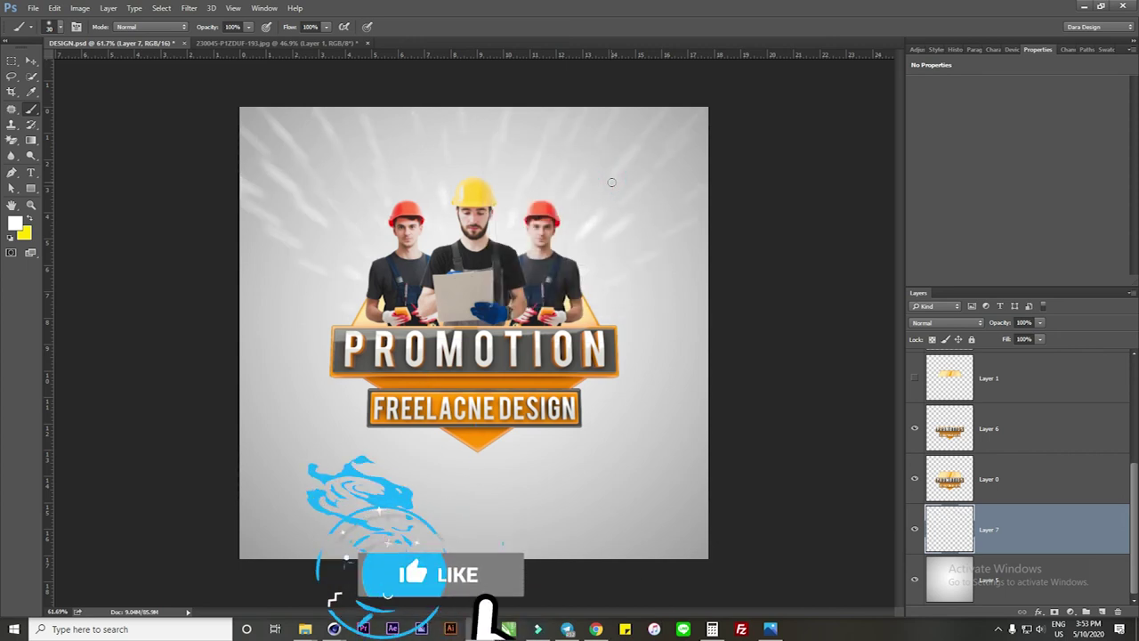
# - Reapply the radial blur seven more times to lengthen the light streaks
pyautogui.click(155, 8)
pyautogui.click(198, 21)
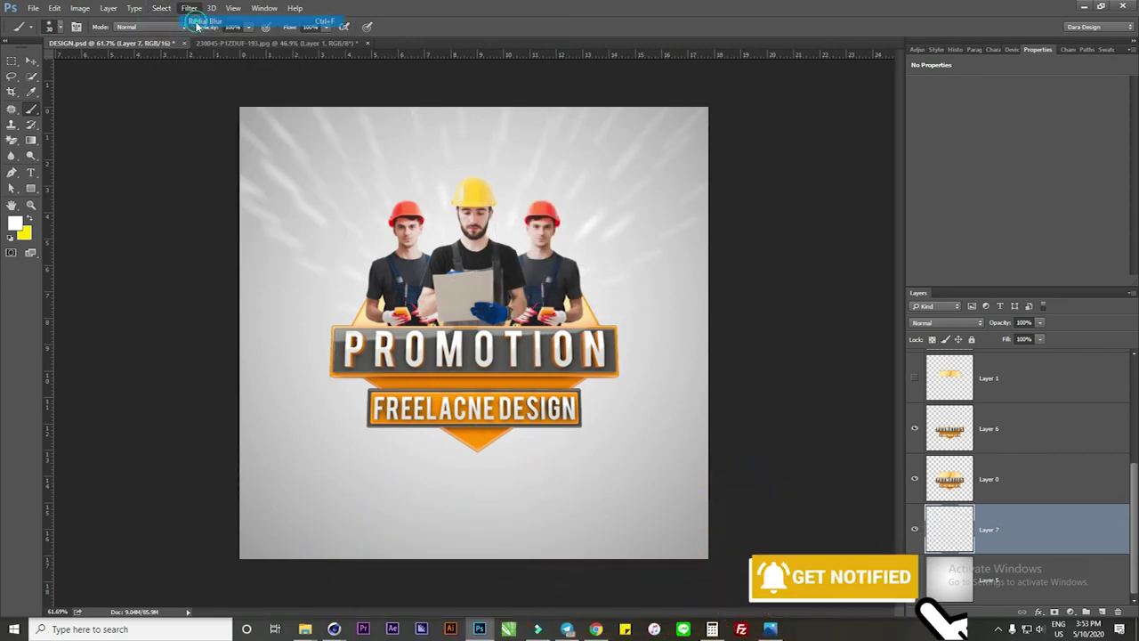
pyautogui.click(189, 8)
pyautogui.click(204, 22)
pyautogui.click(189, 8)
pyautogui.click(201, 22)
pyautogui.click(189, 8)
pyautogui.click(206, 21)
pyautogui.click(189, 8)
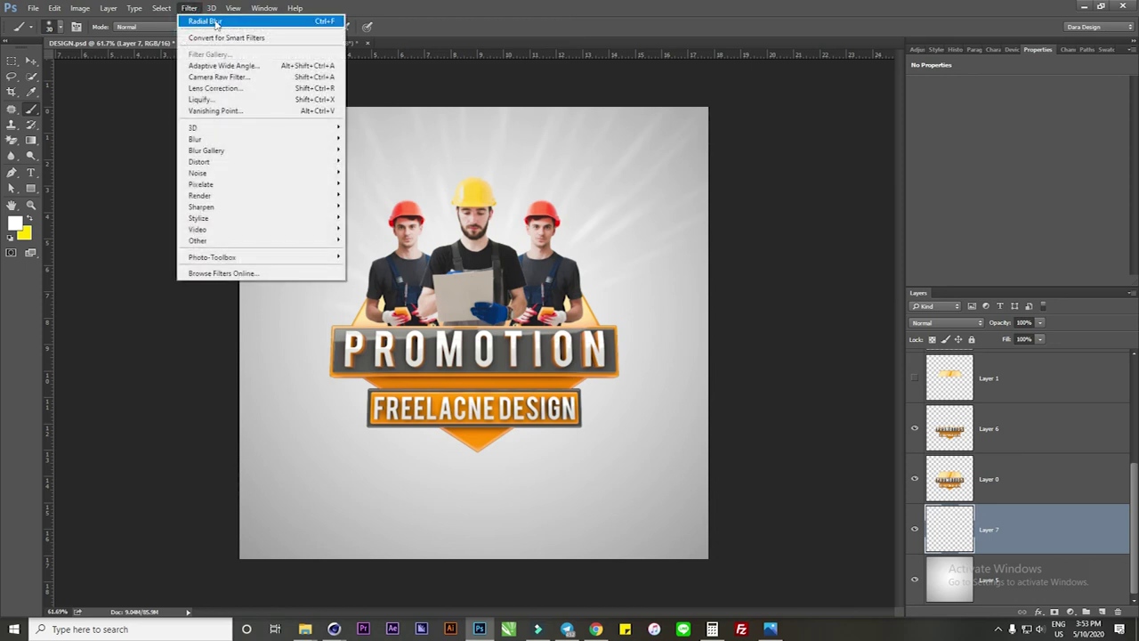
pyautogui.click(217, 24)
pyautogui.click(188, 9)
pyautogui.click(201, 21)
pyautogui.click(190, 9)
pyautogui.click(232, 23)
pyautogui.click(30, 61)
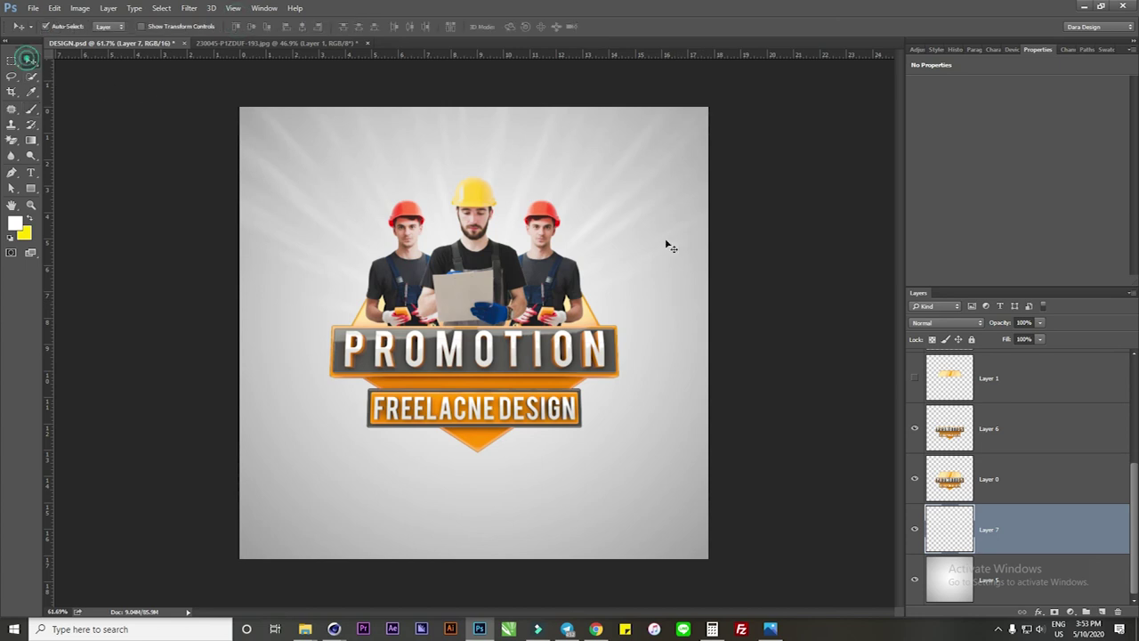
# - Duplicate the streak layer, flip the copy horizontally, and group both streak layers
pyautogui.moveTo(463, 488); pyautogui.dragTo(460, 481)
pyautogui.hotkey('ctrl', 't')
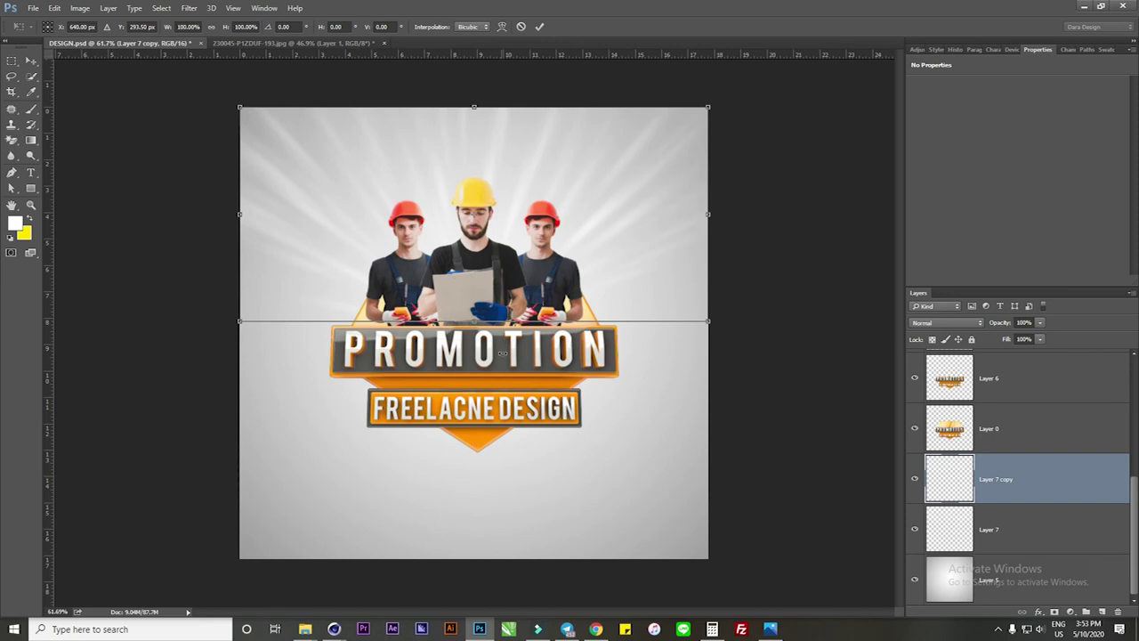
pyautogui.rightClick(537, 247)
pyautogui.click(586, 420)
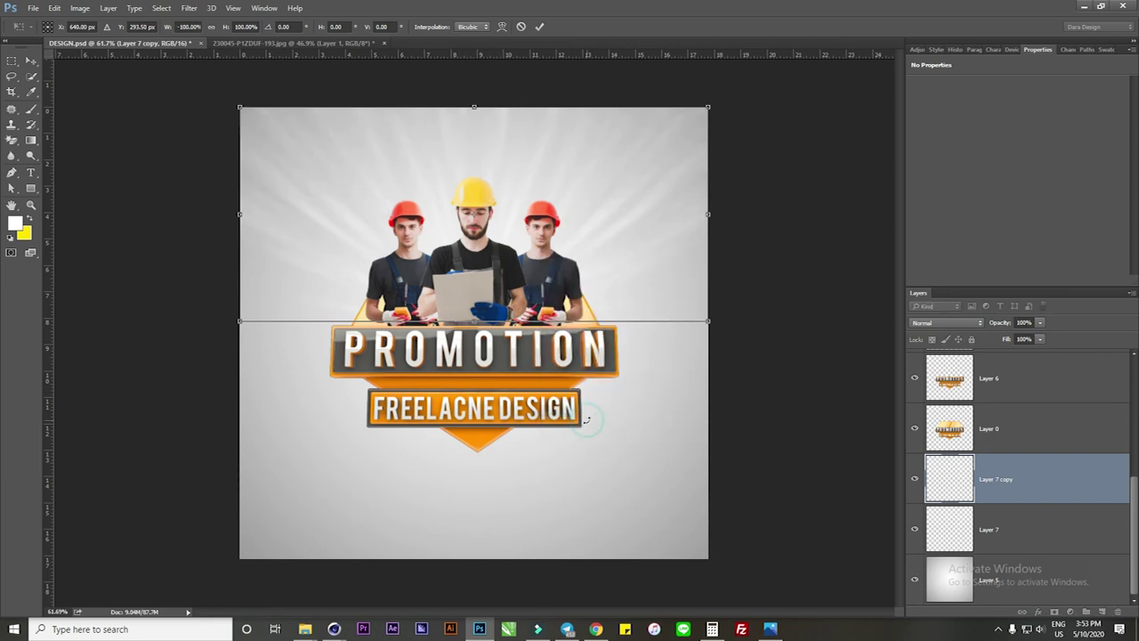
pyautogui.press('Return')
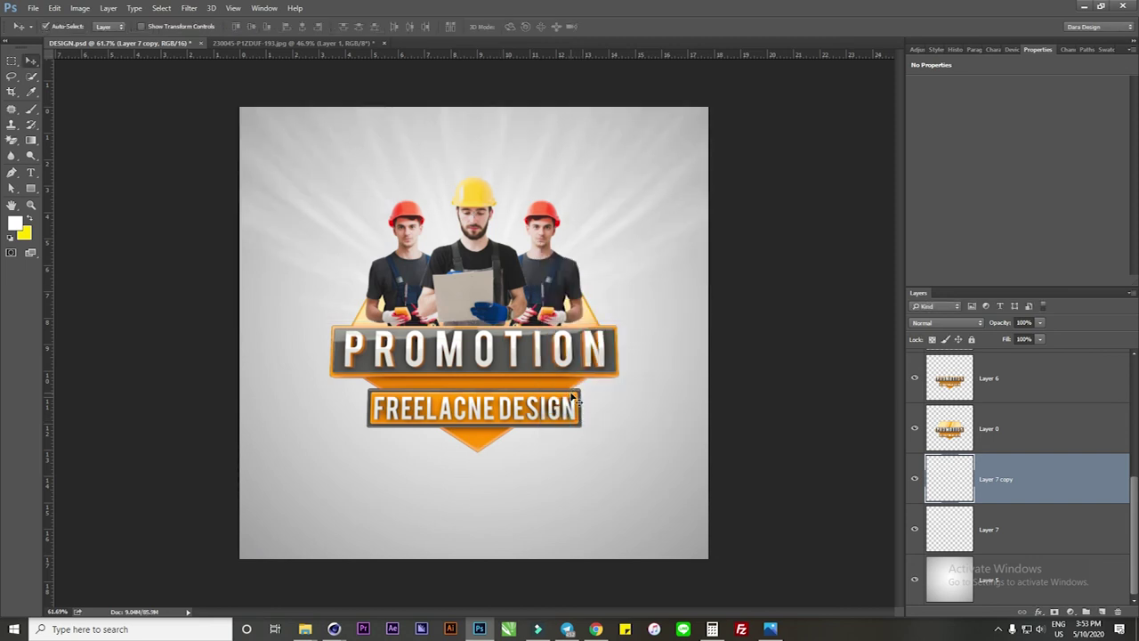
pyautogui.keyDown('shift'); pyautogui.click(1008, 538); pyautogui.keyUp('shift')
pyautogui.hotkey('ctrl', 'g')
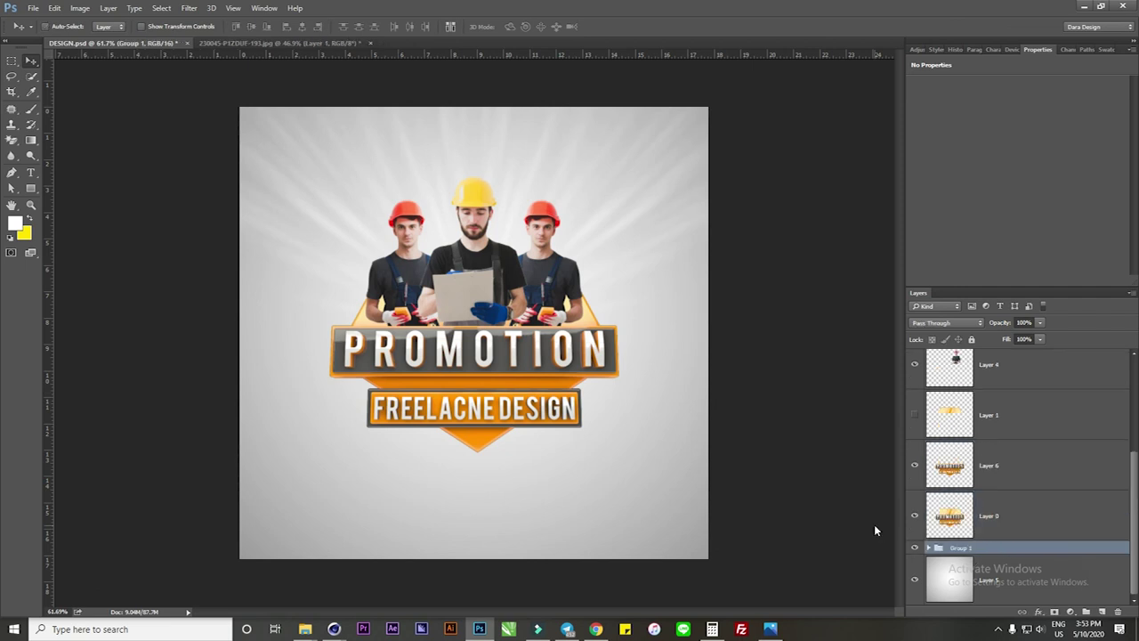
# - Duplicate the streak group, flip it vertically, and move it to the lower half
pyautogui.hotkey('ctrl', 'j')
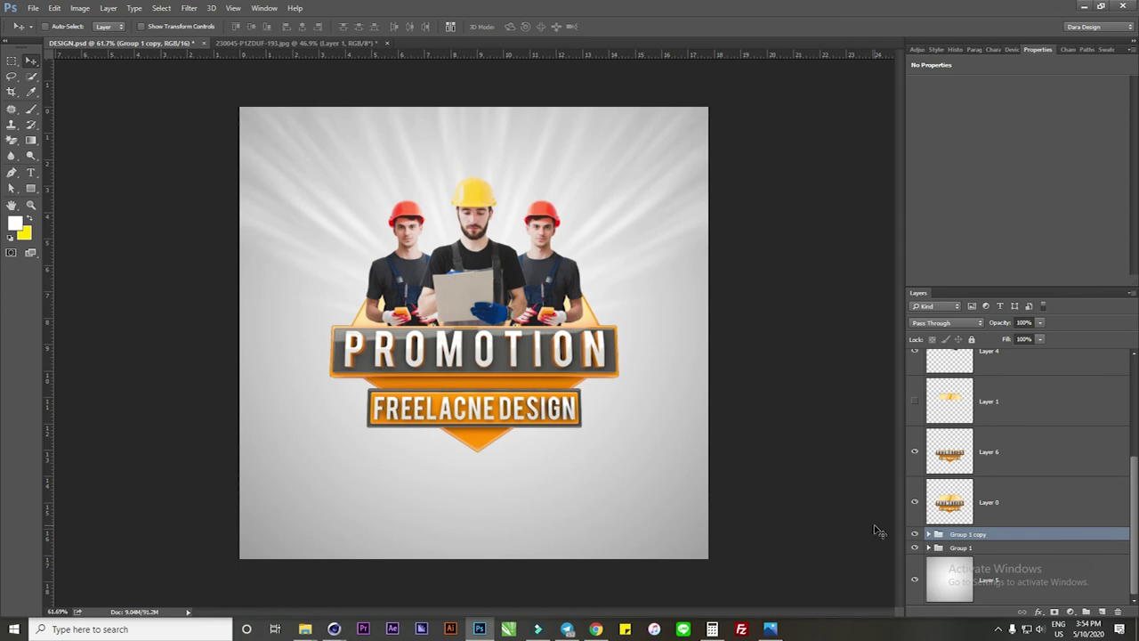
pyautogui.hotkey('ctrl', 't')
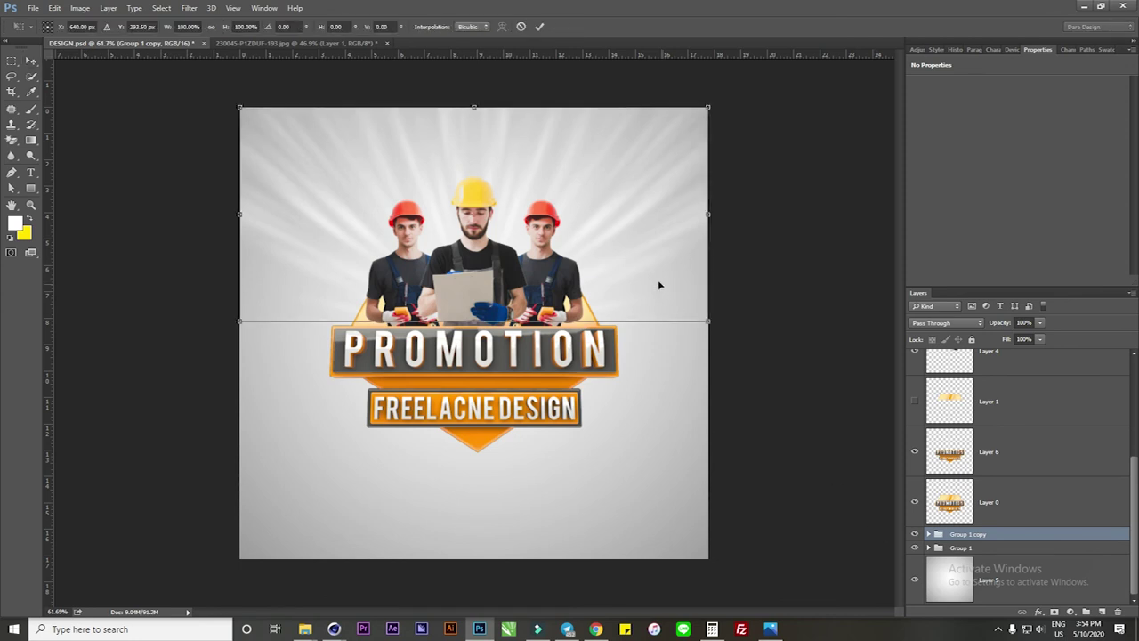
pyautogui.rightClick(620, 257)
pyautogui.click(670, 442)
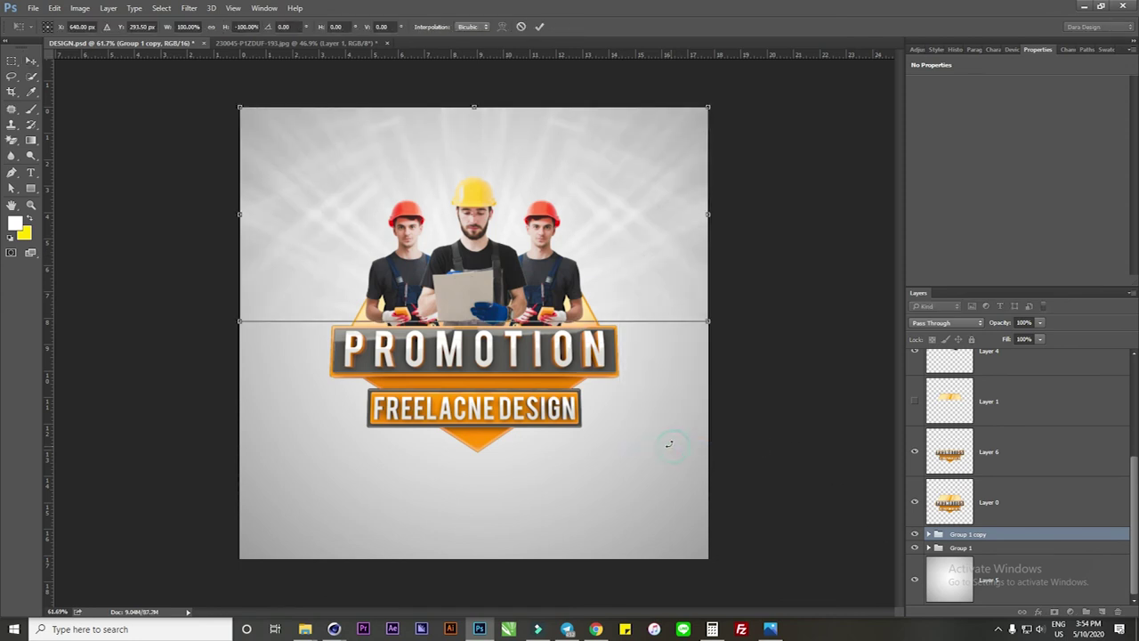
pyautogui.moveTo(601, 175)
pyautogui.mouseDown()
pyautogui.moveTo(606, 424)
pyautogui.moveTo(607, 411)
pyautogui.mouseUp()
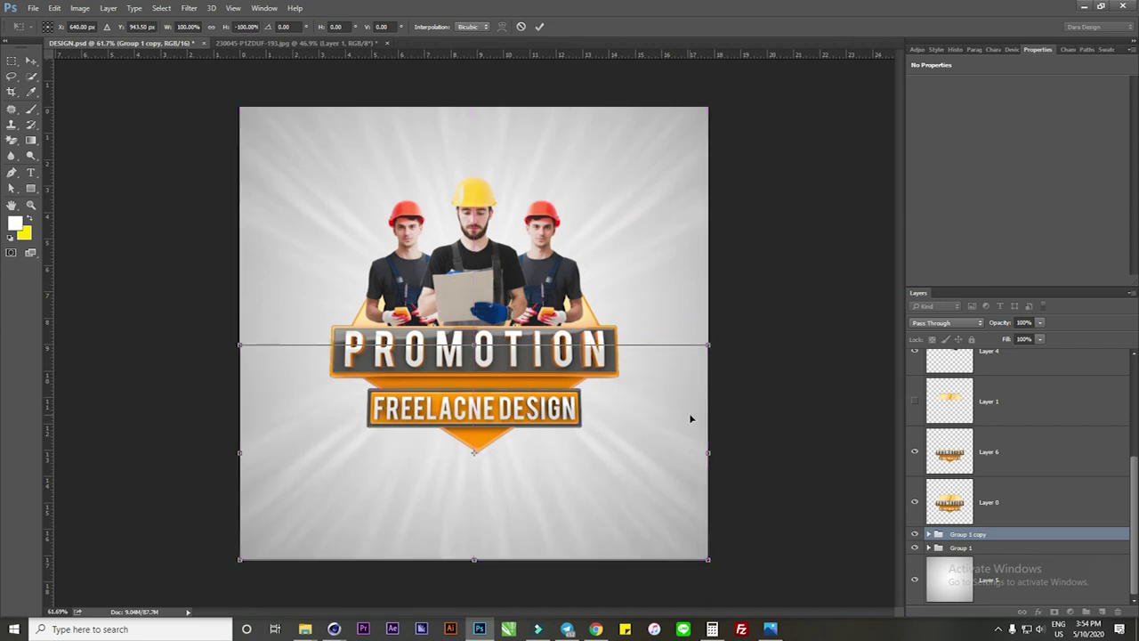
pyautogui.press('Return')
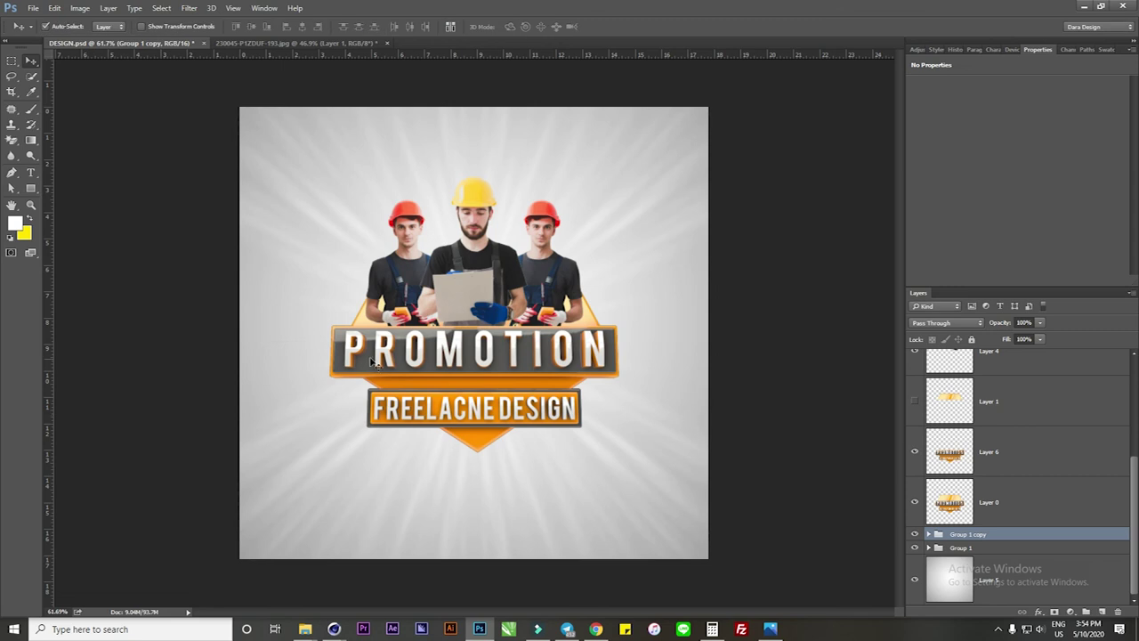
# - Zoom in on the workers and add a new Layer 8 clipped to the central worker's Layer 2
pyautogui.keyDown('ctrl'); pyautogui.moveTo(550, 457); pyautogui.dragTo(587, 447); pyautogui.keyUp('ctrl')
pyautogui.hotkey('ctrl', '-')
pyautogui.hotkey('ctrl', '-')
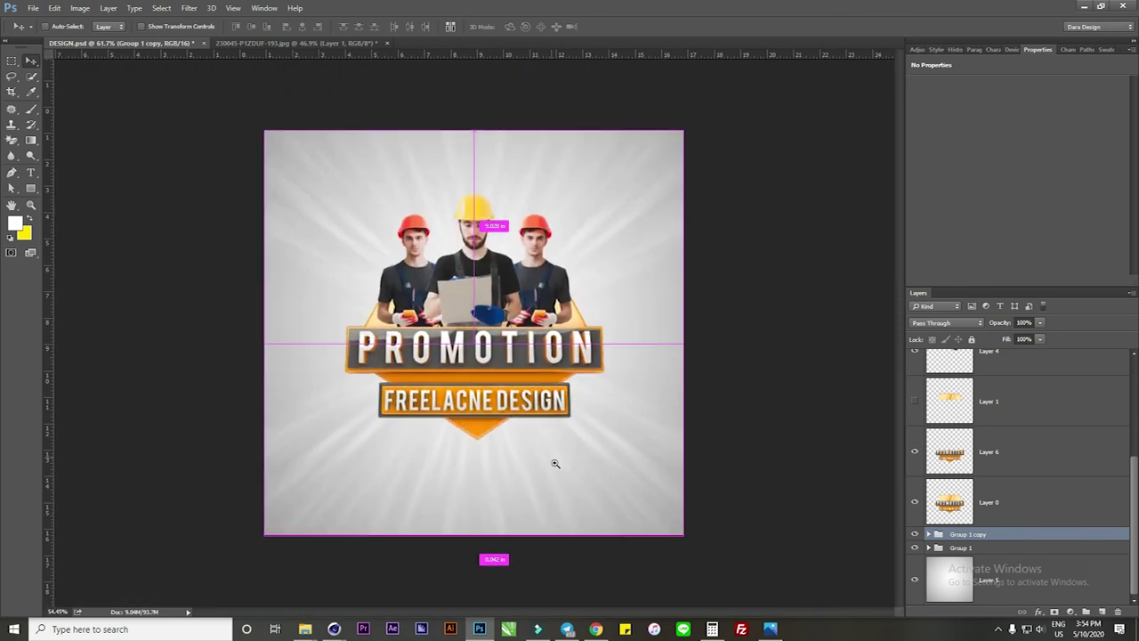
pyautogui.keyDown('alt'); pyautogui.click(572, 448); pyautogui.keyUp('alt')
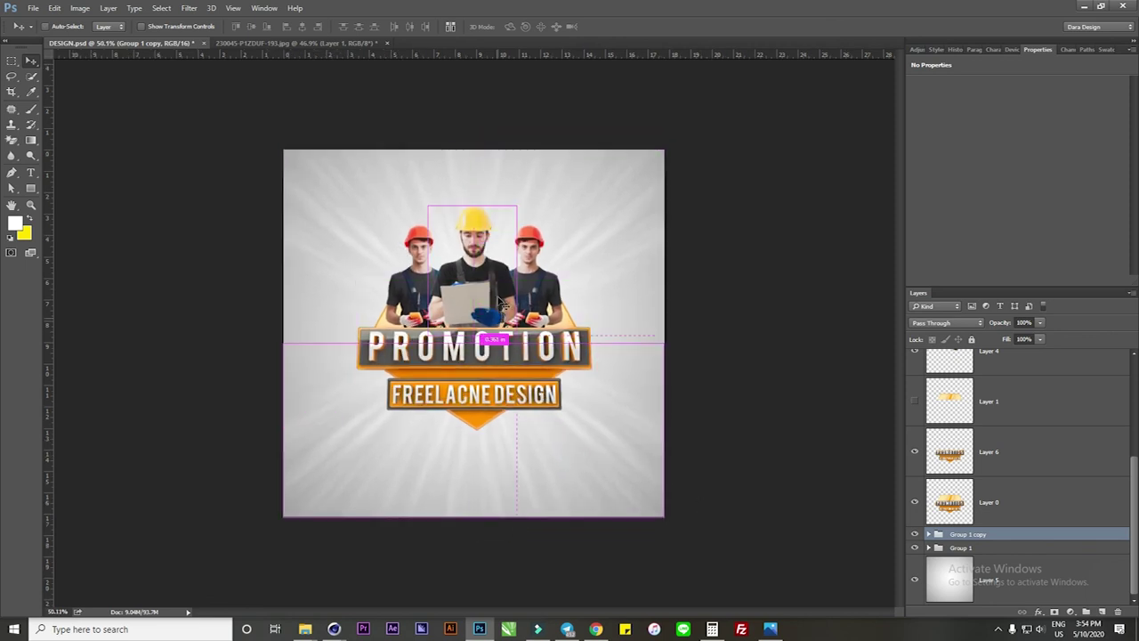
pyautogui.keyDown('ctrl'); pyautogui.moveTo(500, 306); pyautogui.dragTo(513, 225); pyautogui.keyUp('ctrl')
pyautogui.moveTo(392, 122); pyautogui.dragTo(399, 107)
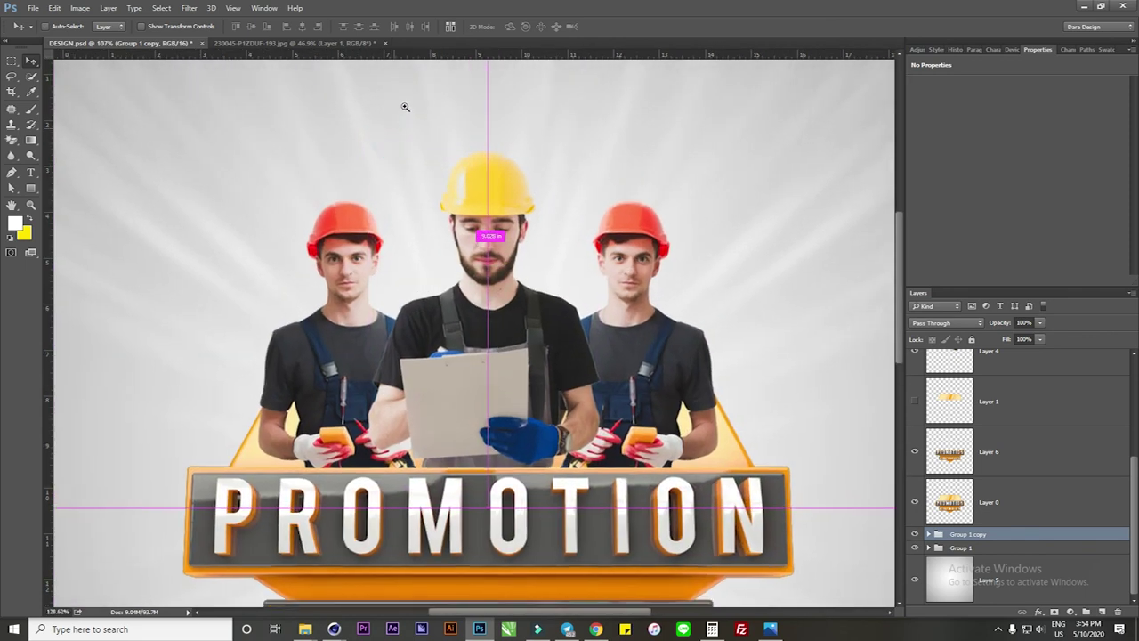
pyautogui.moveTo(520, 438)
pyautogui.mouseDown()
pyautogui.moveTo(544, 298)
pyautogui.moveTo(540, 321)
pyautogui.mouseUp()
pyautogui.click(495, 260)
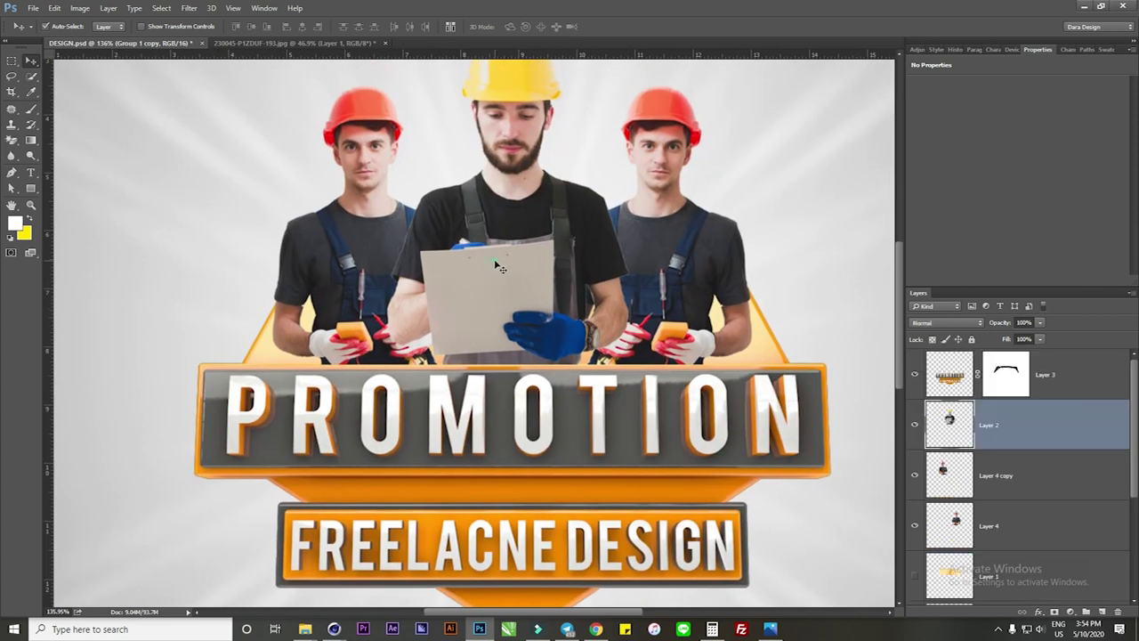
pyautogui.click(1103, 613)
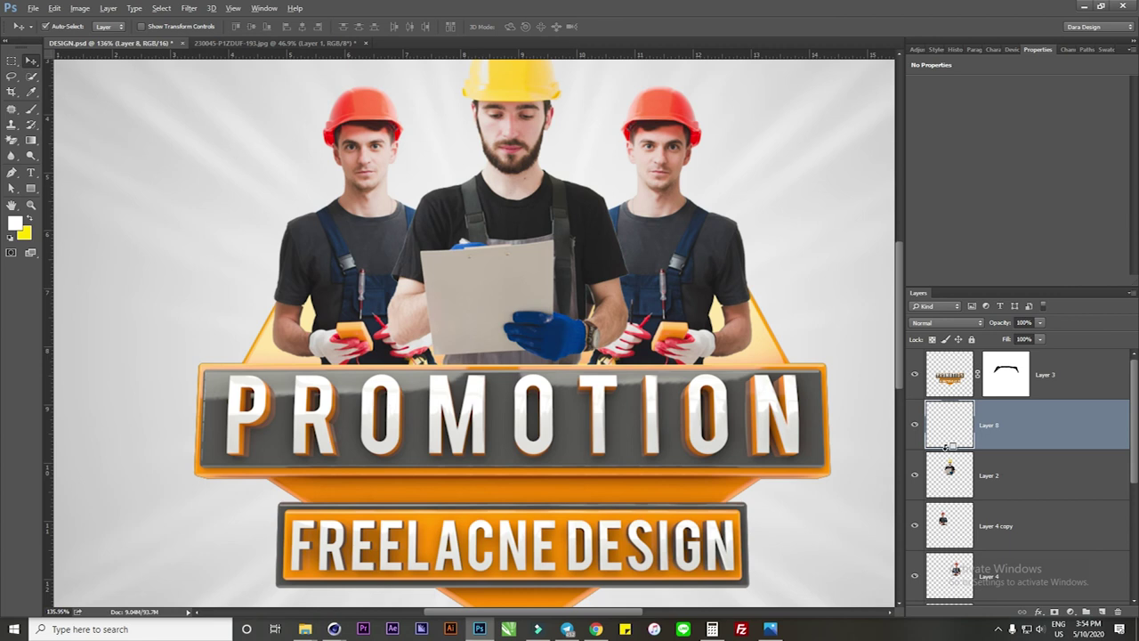
pyautogui.moveTo(946, 446); pyautogui.dragTo(955, 460)
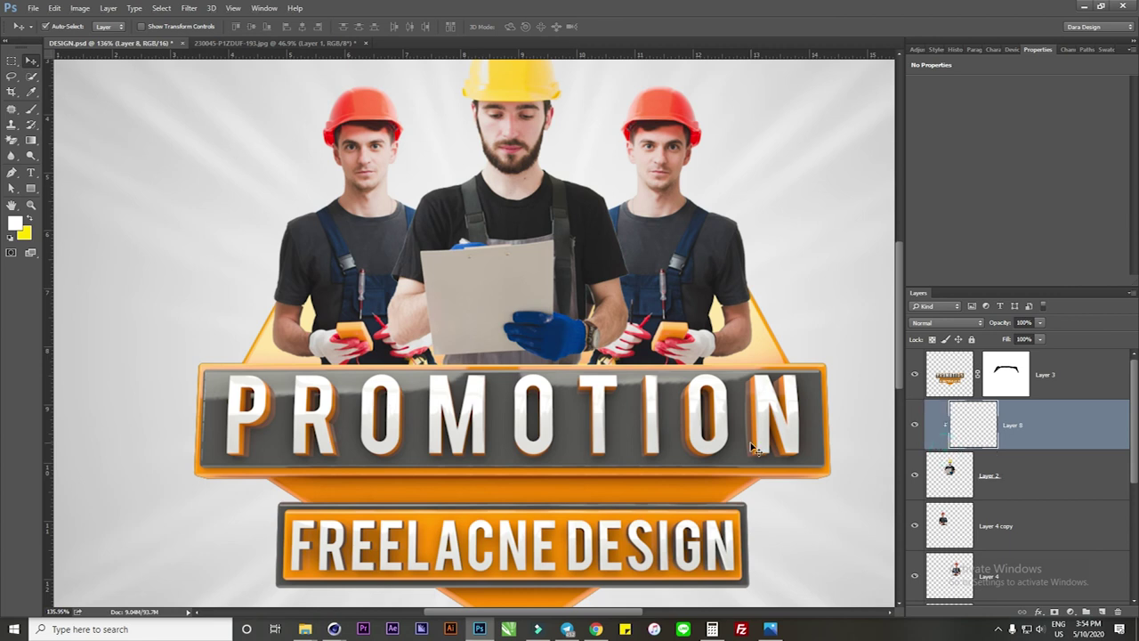
# - Paint a soft white rim glow along the bearded worker's shoulder
pyautogui.press('b')
pyautogui.keyDown('alt'); pyautogui.scroll(2, 419, 165); pyautogui.keyUp('alt')
pyautogui.keyDown('alt'); pyautogui.scroll(3, 450, 160); pyautogui.keyUp('alt')
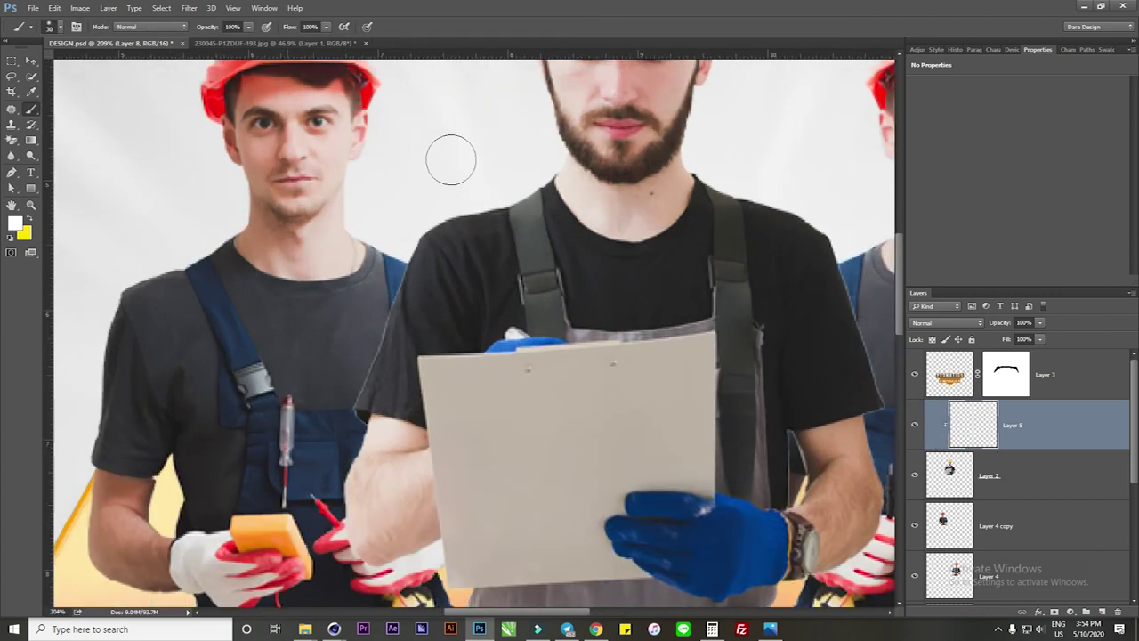
pyautogui.keyDown('alt'); pyautogui.scroll(1, 560, 172); pyautogui.keyUp('alt')
pyautogui.moveTo(559, 170)
pyautogui.mouseDown()
pyautogui.moveTo(414, 222)
pyautogui.moveTo(376, 277)
pyautogui.moveTo(372, 334)
pyautogui.moveTo(342, 382)
pyautogui.mouseUp()
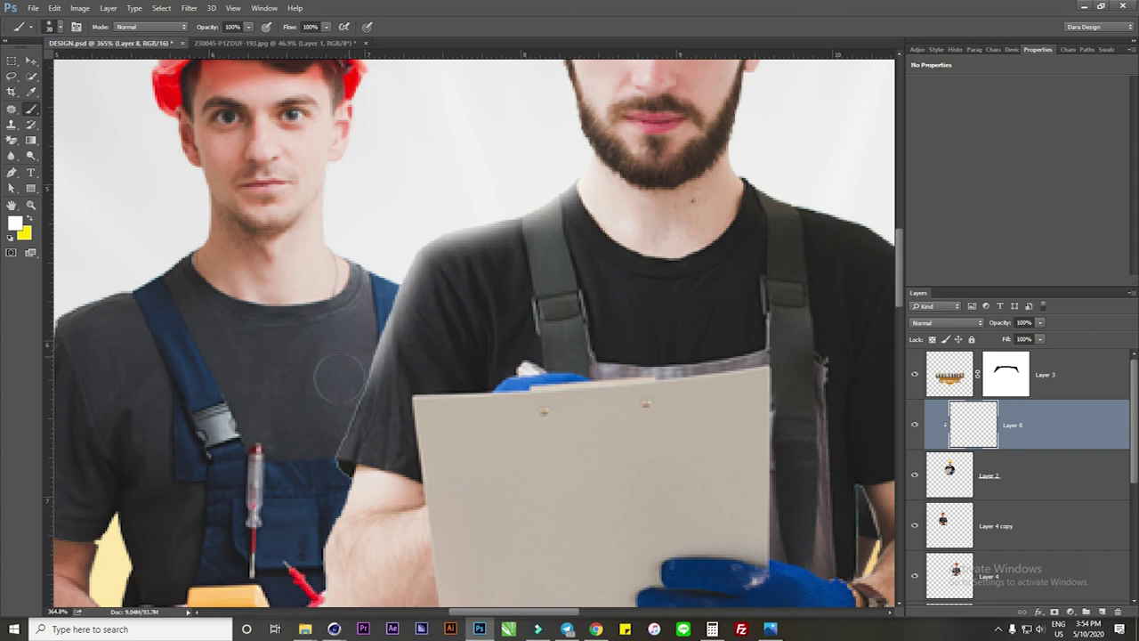
pyautogui.scroll(2, 559, 206)
pyautogui.hscroll(5, 559, 206)
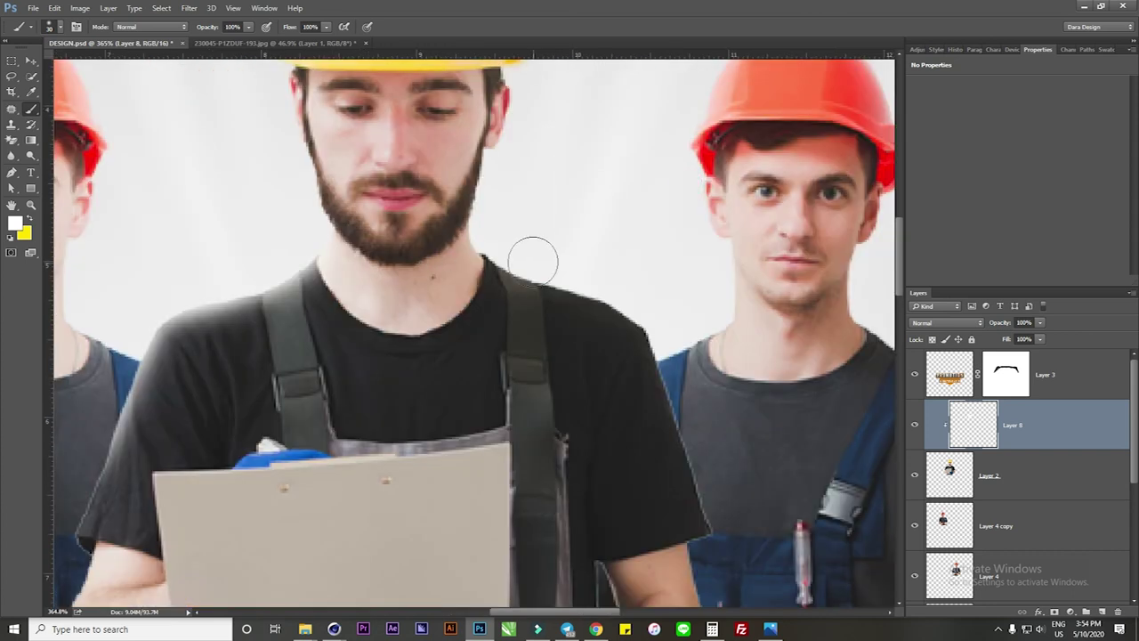
pyautogui.moveTo(510, 241)
pyautogui.mouseDown()
pyautogui.moveTo(615, 287)
pyautogui.moveTo(666, 344)
pyautogui.mouseUp()
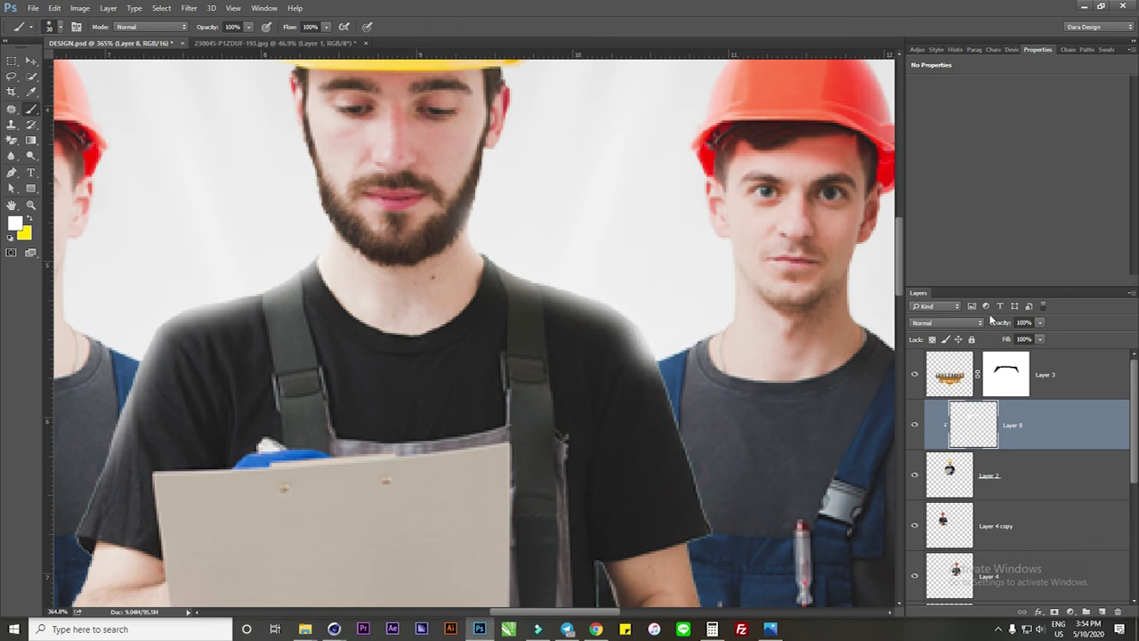
# - Set Layer 8 to 41% opacity and paint glow along the helmet's top and side edges
pyautogui.moveTo(993, 322); pyautogui.dragTo(962, 334)
pyautogui.moveTo(481, 185); pyautogui.dragTo(481, 320)
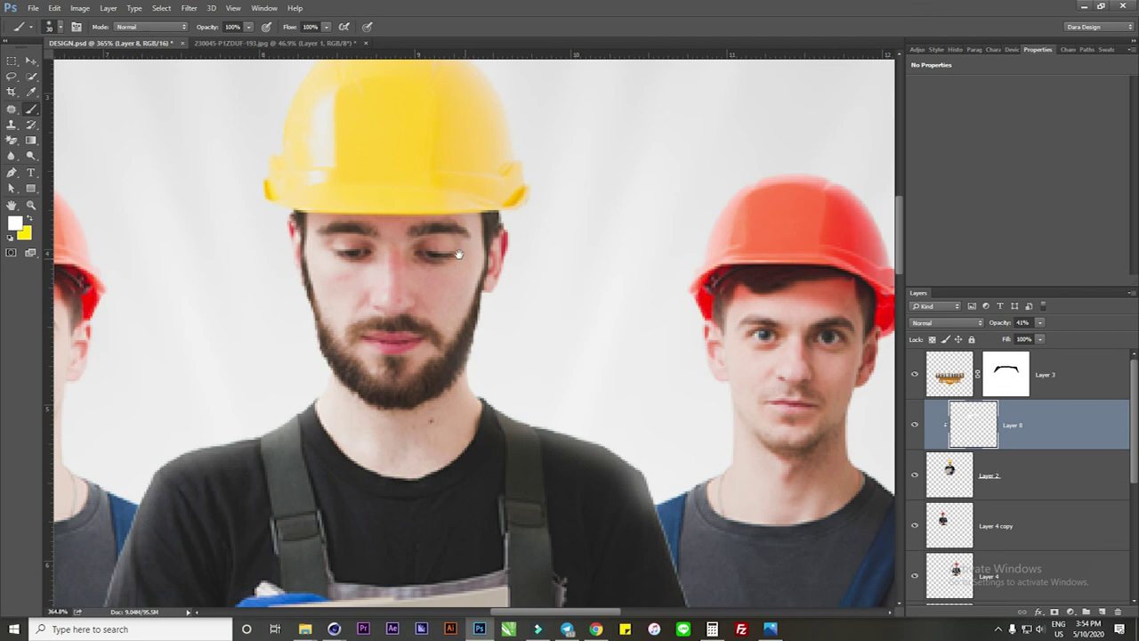
pyautogui.moveTo(318, 163); pyautogui.dragTo(327, 258)
pyautogui.moveTo(338, 131); pyautogui.dragTo(516, 174)
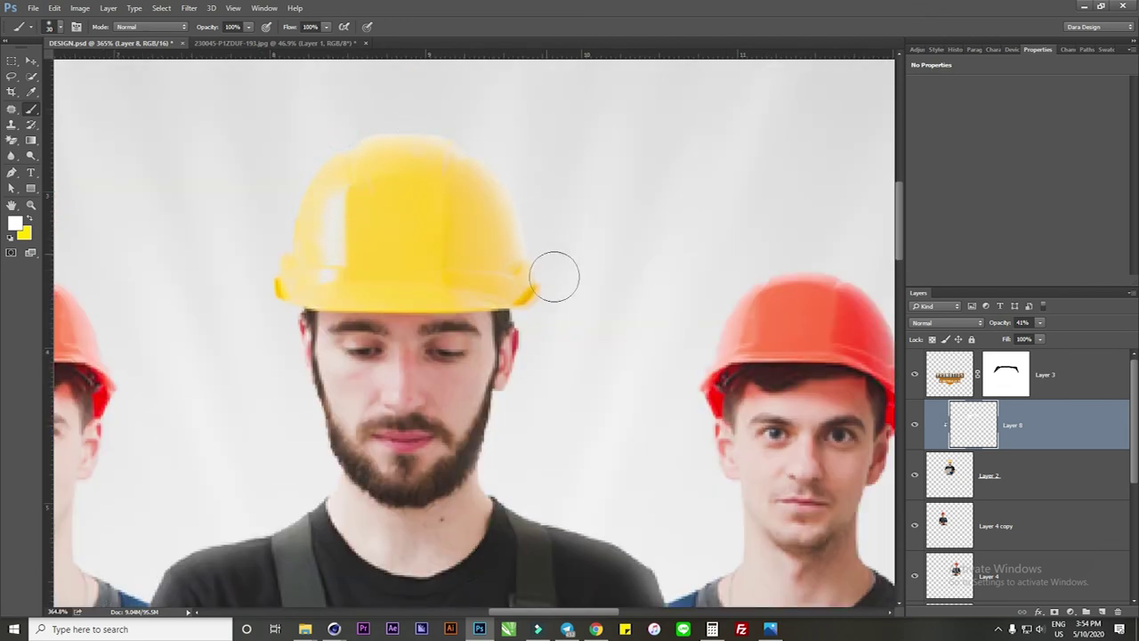
pyautogui.moveTo(338, 132); pyautogui.dragTo(254, 242)
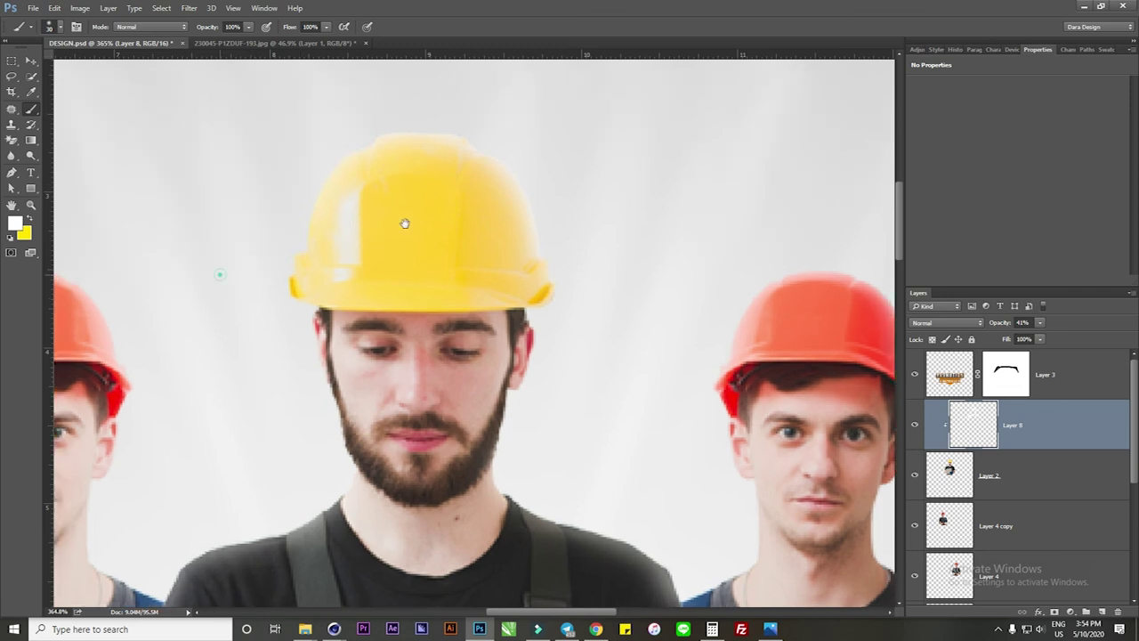
pyautogui.hscroll(-5, 218, 272)
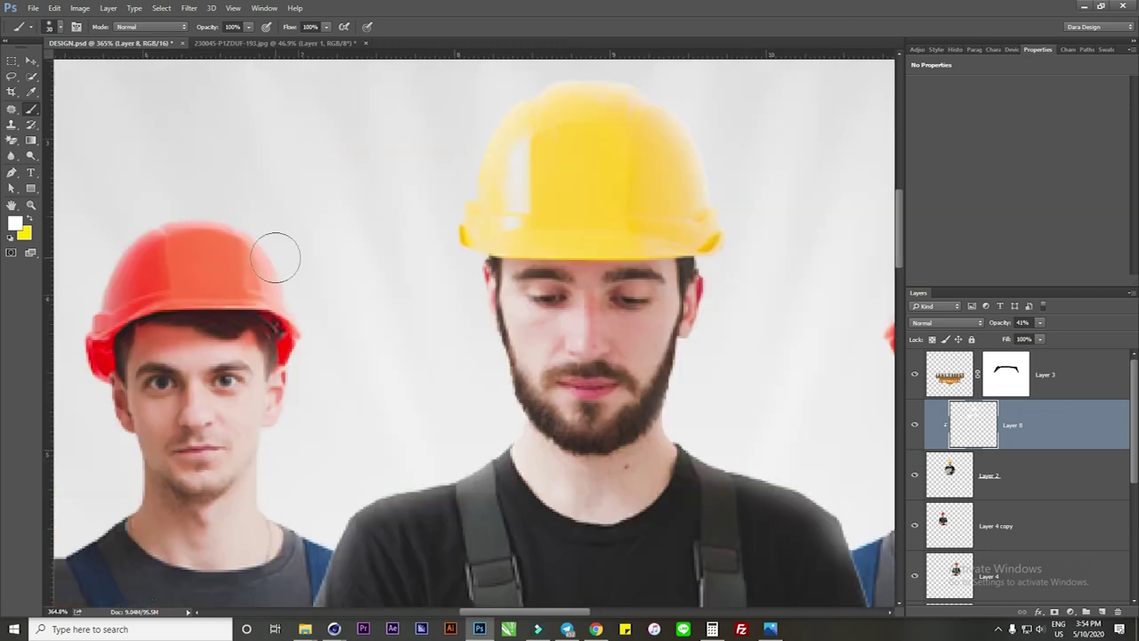
pyautogui.click(960, 526)
pyautogui.keyDown('alt'); pyautogui.click(1102, 613); pyautogui.keyUp('alt')
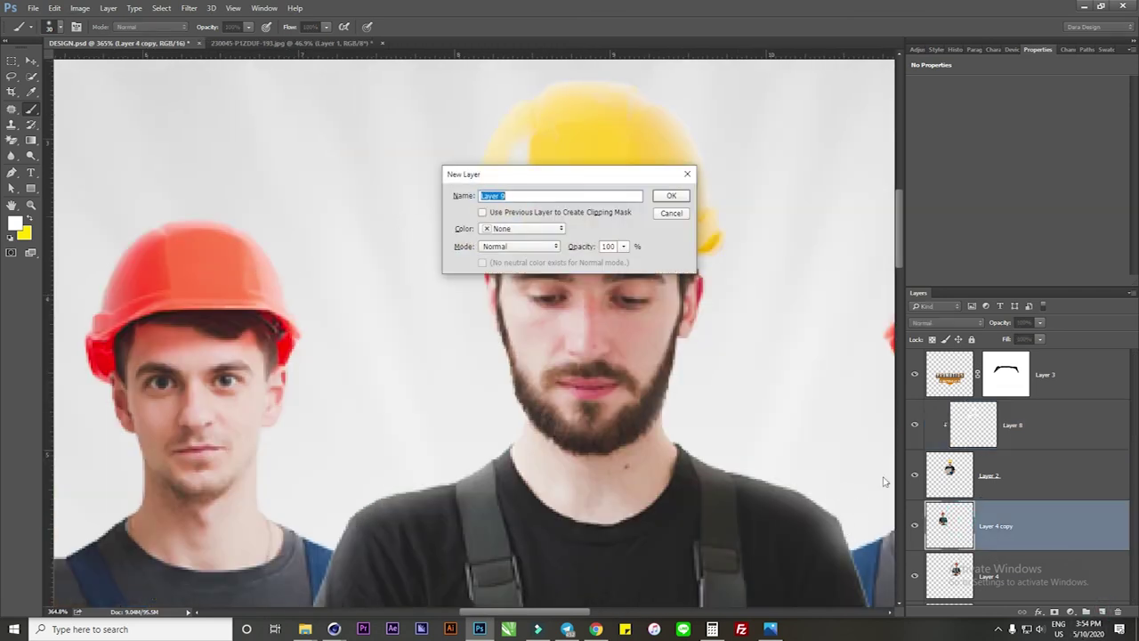
# - Create Layer 9 and clip it to the left worker's Layer 4 copy
pyautogui.click(671, 195)
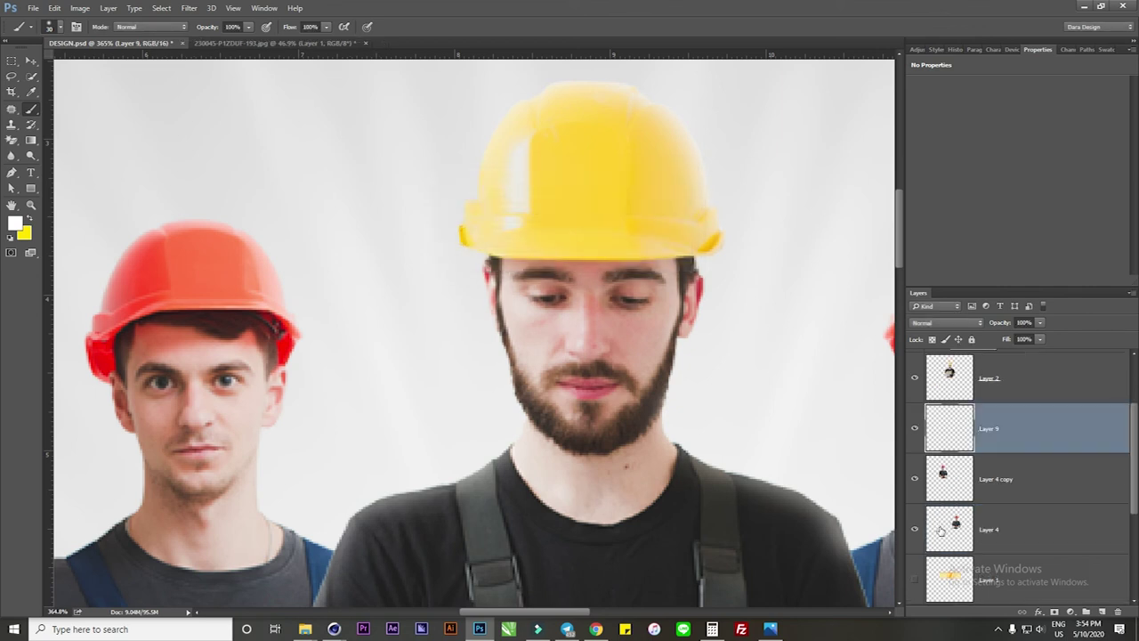
pyautogui.keyDown('alt'); pyautogui.click(953, 452); pyautogui.keyUp('alt')
pyautogui.click(931, 472)
pyautogui.click(918, 480)
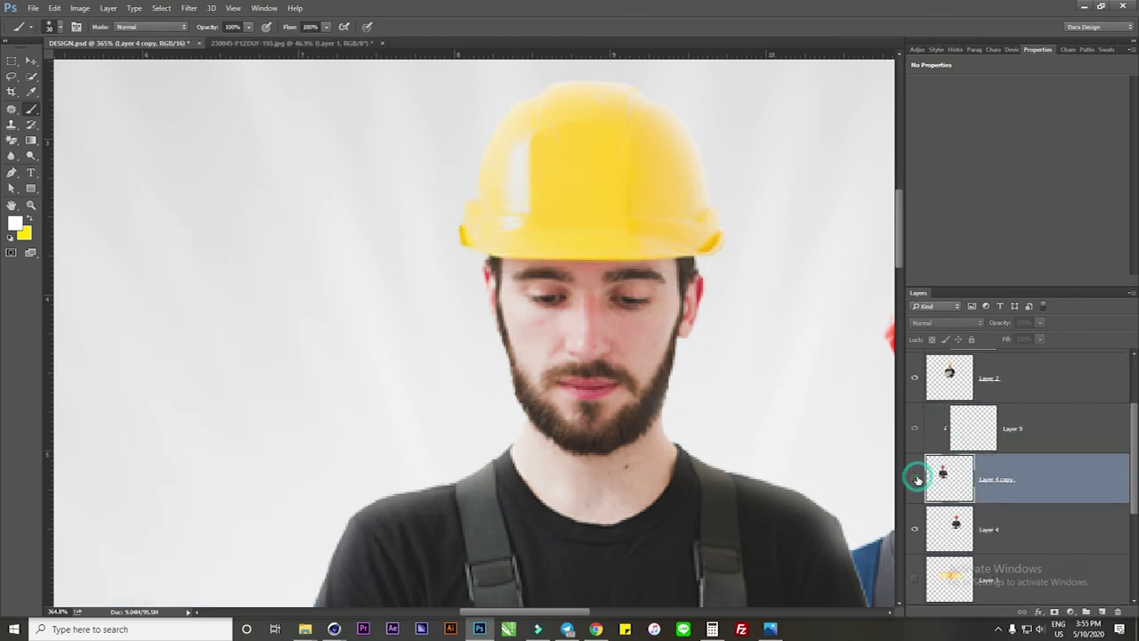
pyautogui.click(917, 481)
# - Paint a soft white rim glow on Layer 9 along the left worker's shoulder and arm
pyautogui.moveTo(367, 478); pyautogui.dragTo(572, 232)
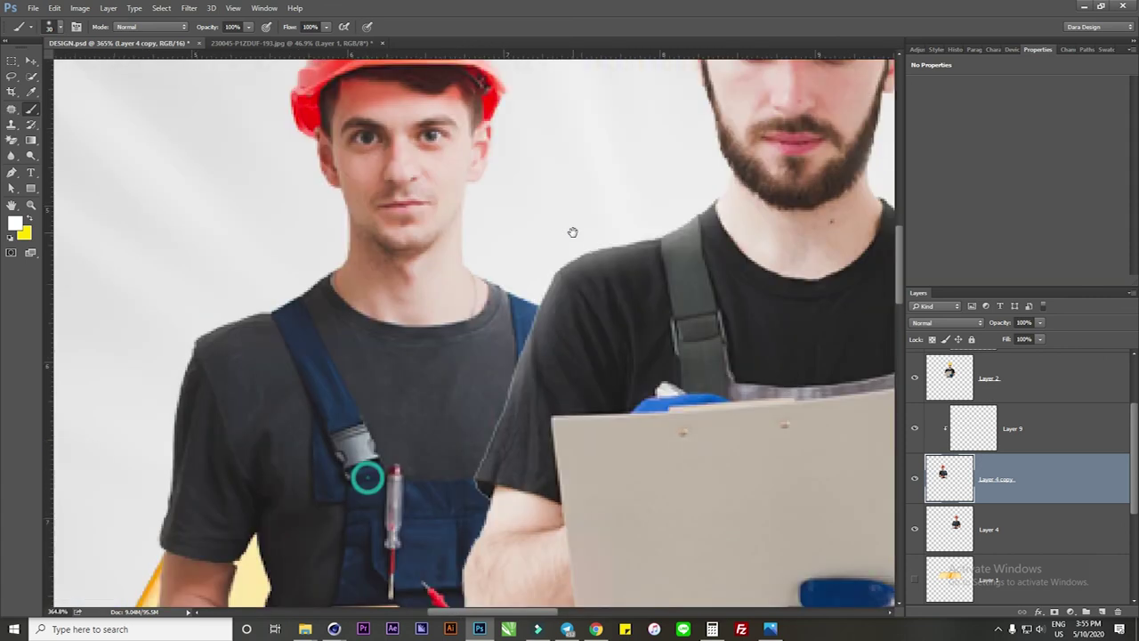
pyautogui.moveTo(491, 263); pyautogui.dragTo(527, 297)
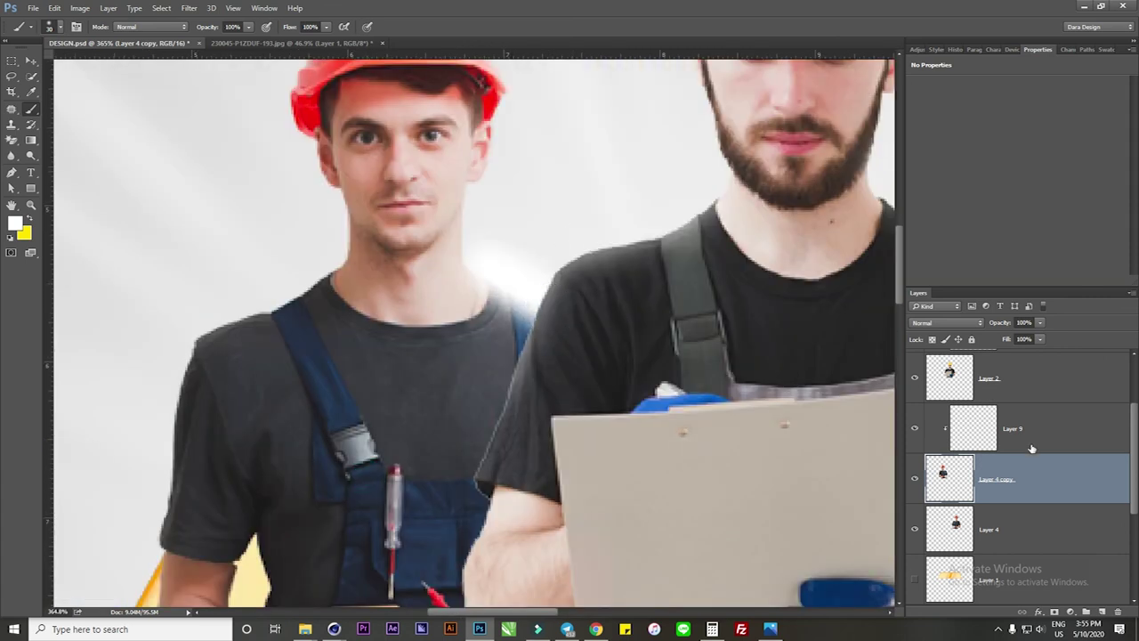
pyautogui.hotkey('ctrl', 'z')
pyautogui.click(970, 432)
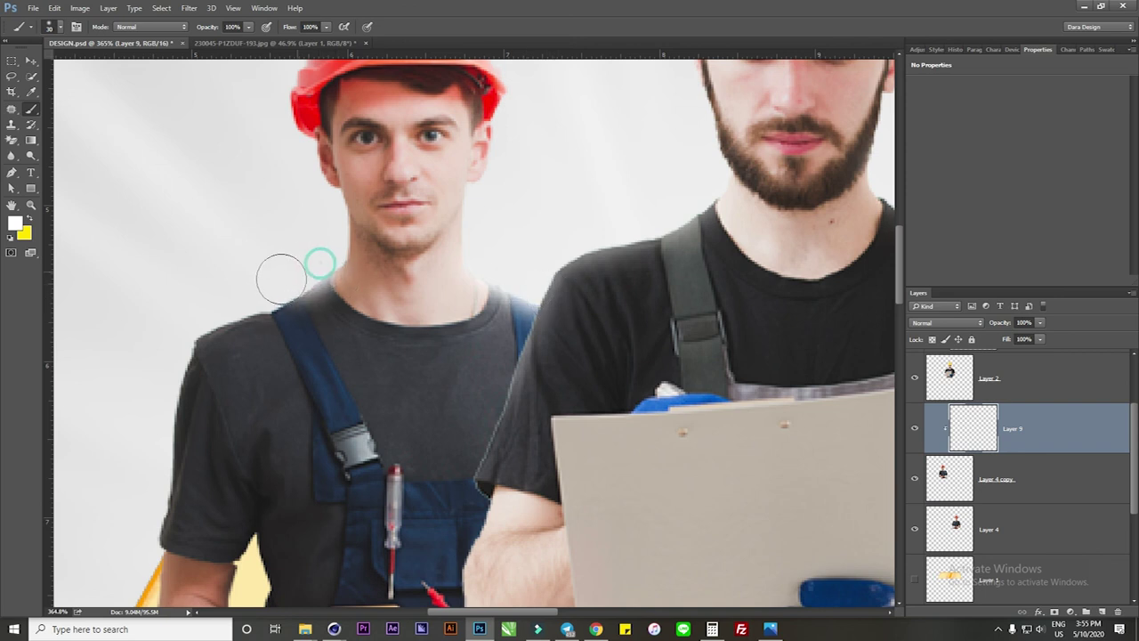
pyautogui.moveTo(206, 316)
pyautogui.mouseDown()
pyautogui.moveTo(158, 361)
pyautogui.moveTo(137, 532)
pyautogui.mouseUp()
pyautogui.moveTo(134, 471); pyautogui.dragTo(146, 351)
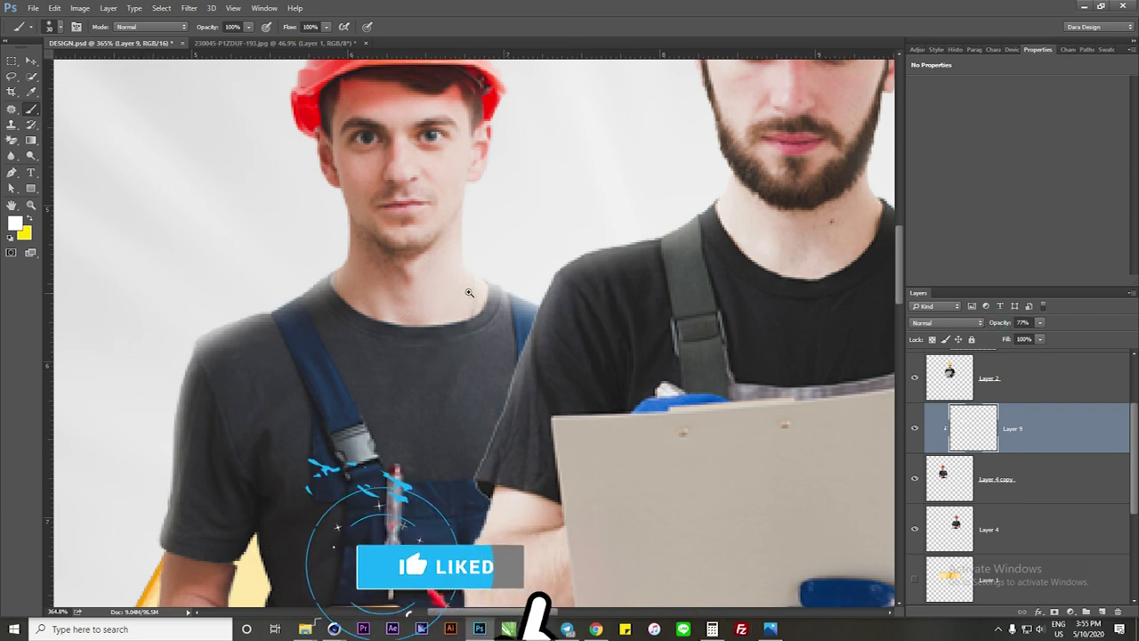
# - Add a new Layer 10 clipped to the right worker's Layer 4
pyautogui.hotkey('ctrl', '0')
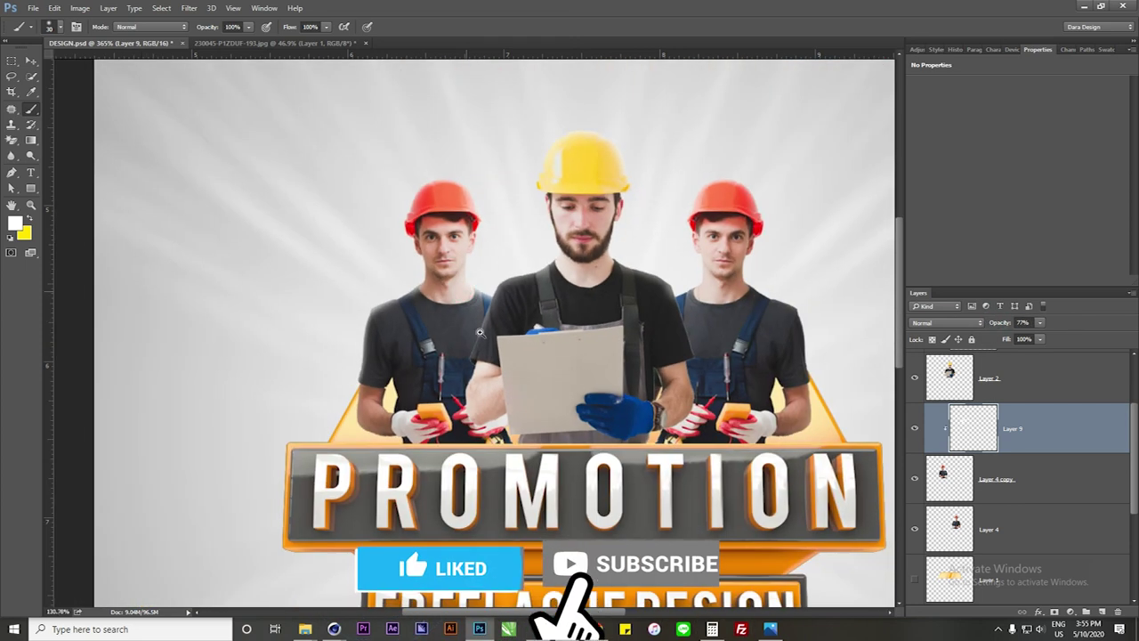
pyautogui.keyDown('alt'); pyautogui.scroll(3, 684, 241); pyautogui.keyUp('alt')
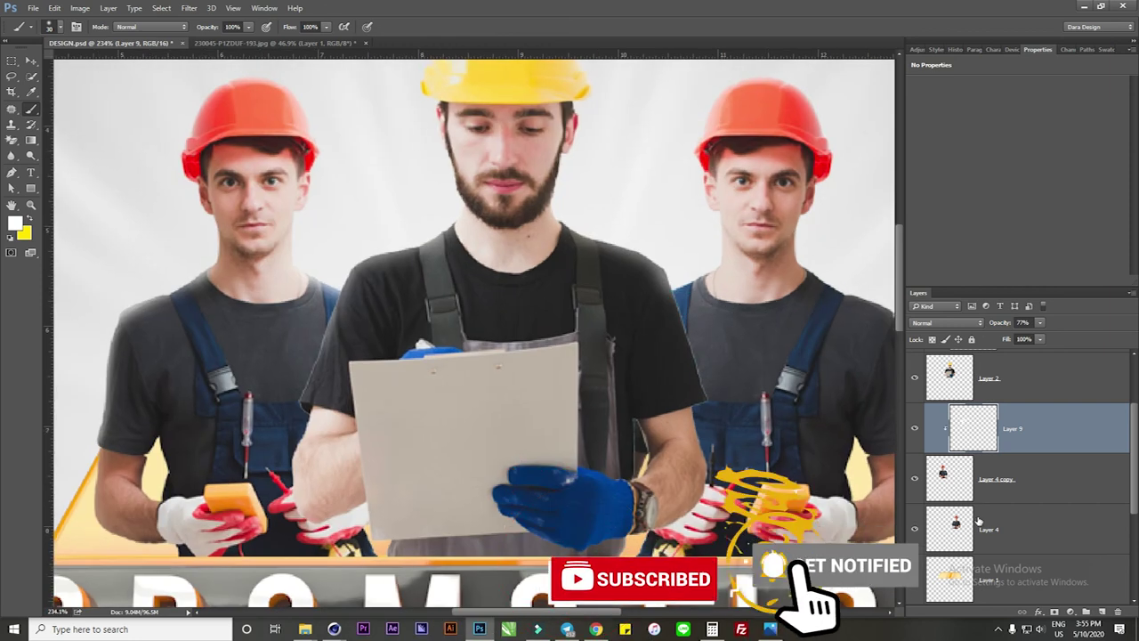
pyautogui.moveTo(978, 412); pyautogui.dragTo(974, 525)
pyautogui.click(1100, 611)
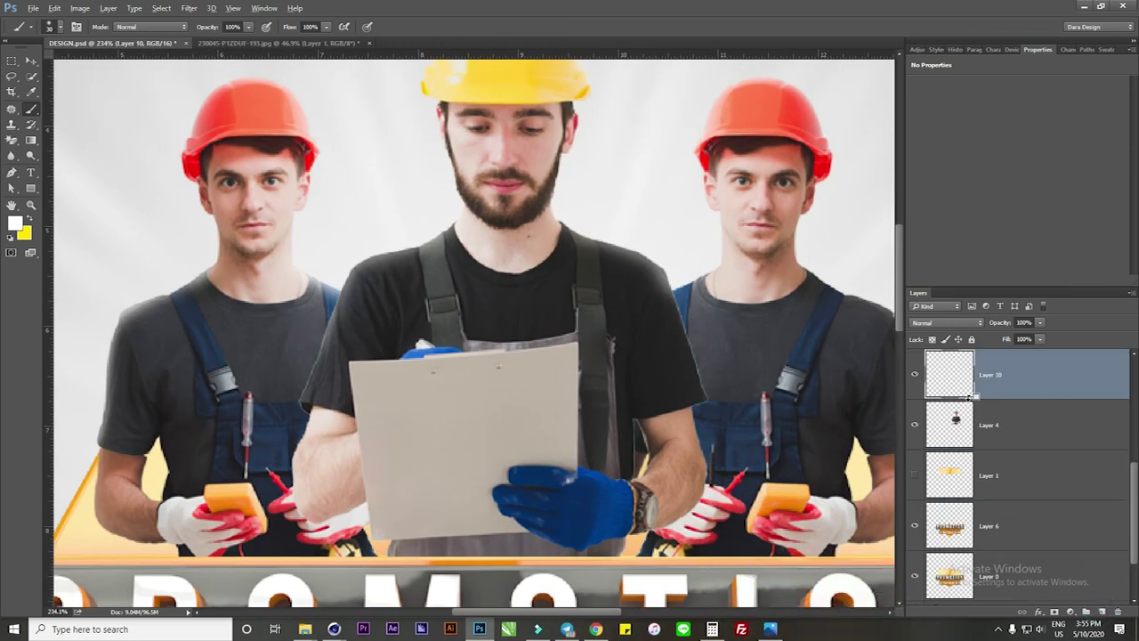
pyautogui.keyDown('alt'); pyautogui.click(966, 396); pyautogui.keyUp('alt')
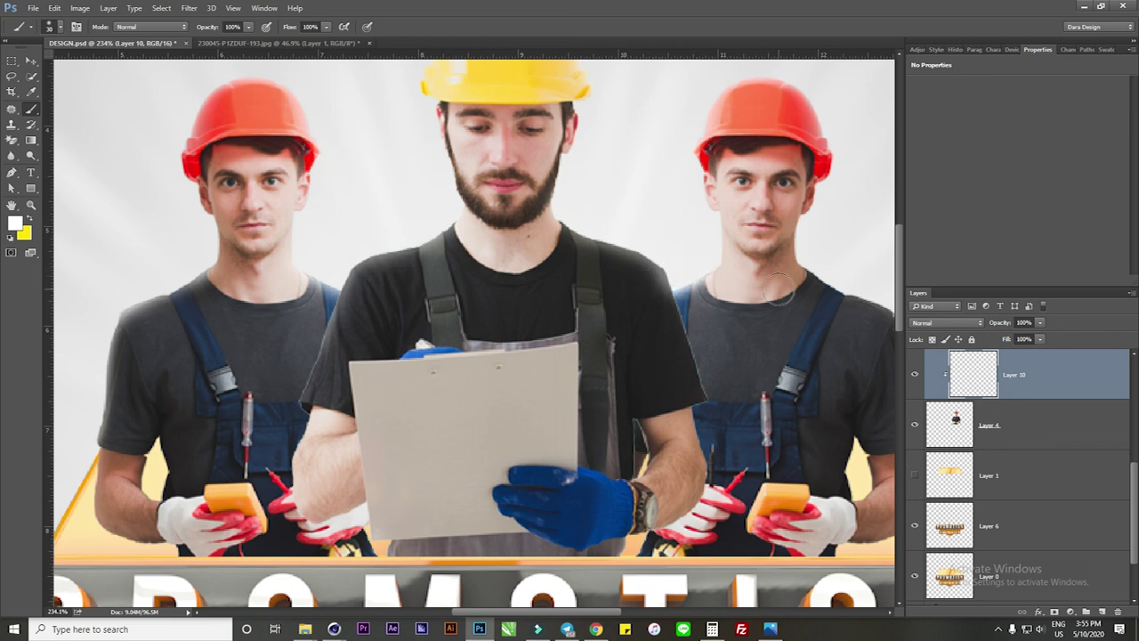
# - Paint a white rim glow on the right worker's shoulder and arm at 70% opacity
pyautogui.moveTo(756, 283); pyautogui.dragTo(527, 283)
pyautogui.moveTo(588, 261)
pyautogui.mouseDown()
pyautogui.moveTo(661, 297)
pyautogui.moveTo(711, 425)
pyautogui.mouseUp()
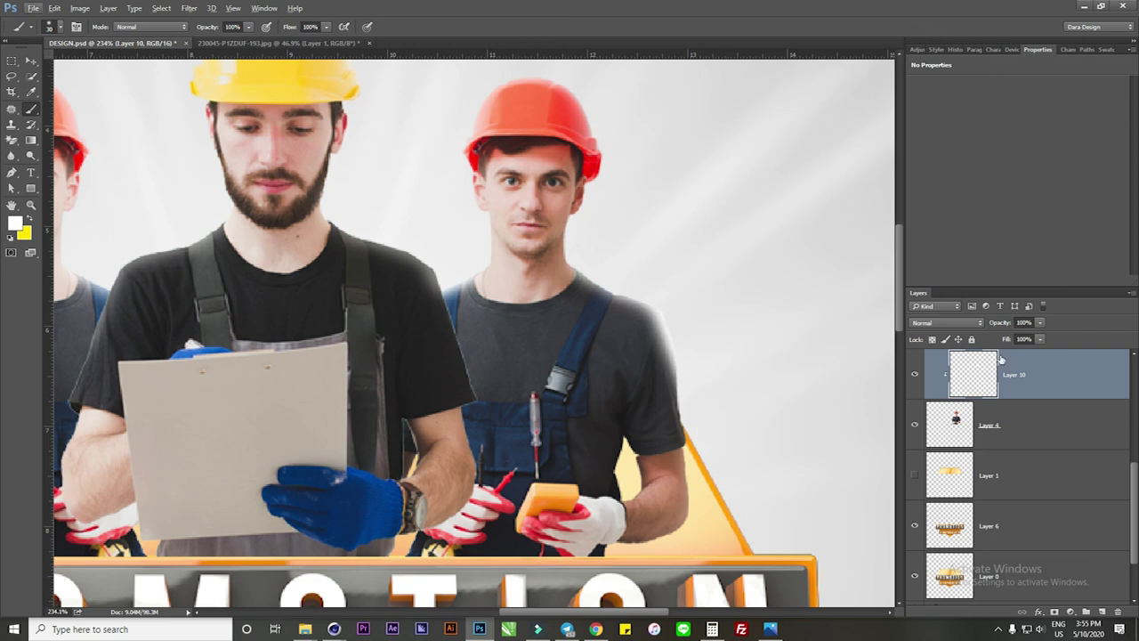
pyautogui.moveTo(1003, 326); pyautogui.dragTo(985, 328)
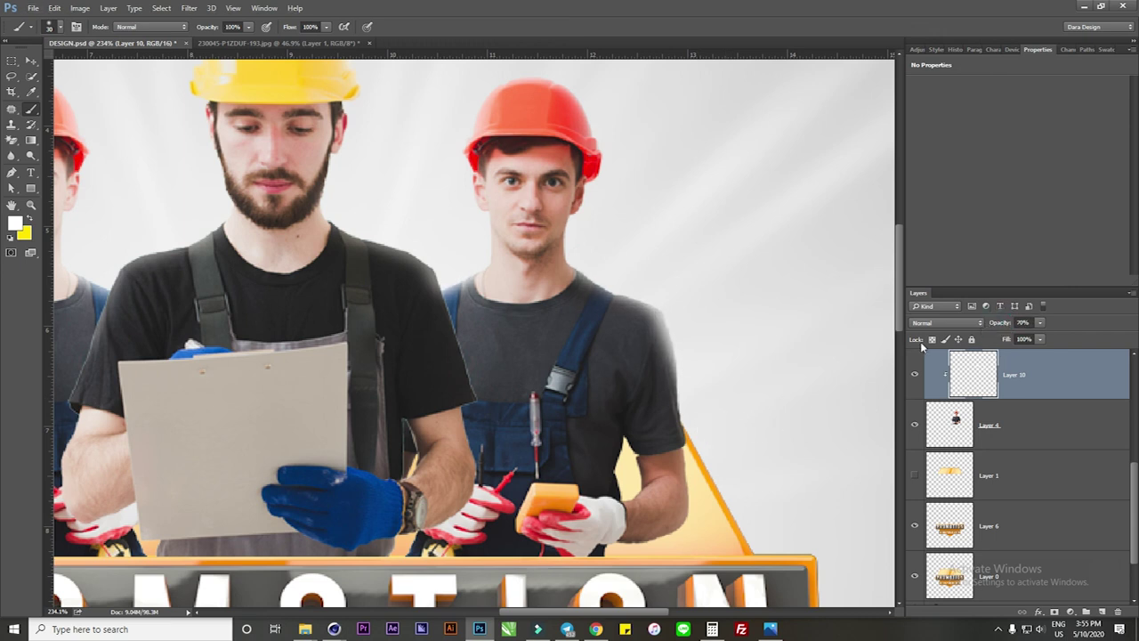
# - Fit the whole PROMOTION design on screen and switch to the Move tool
pyautogui.hotkey('ctrl', '0')
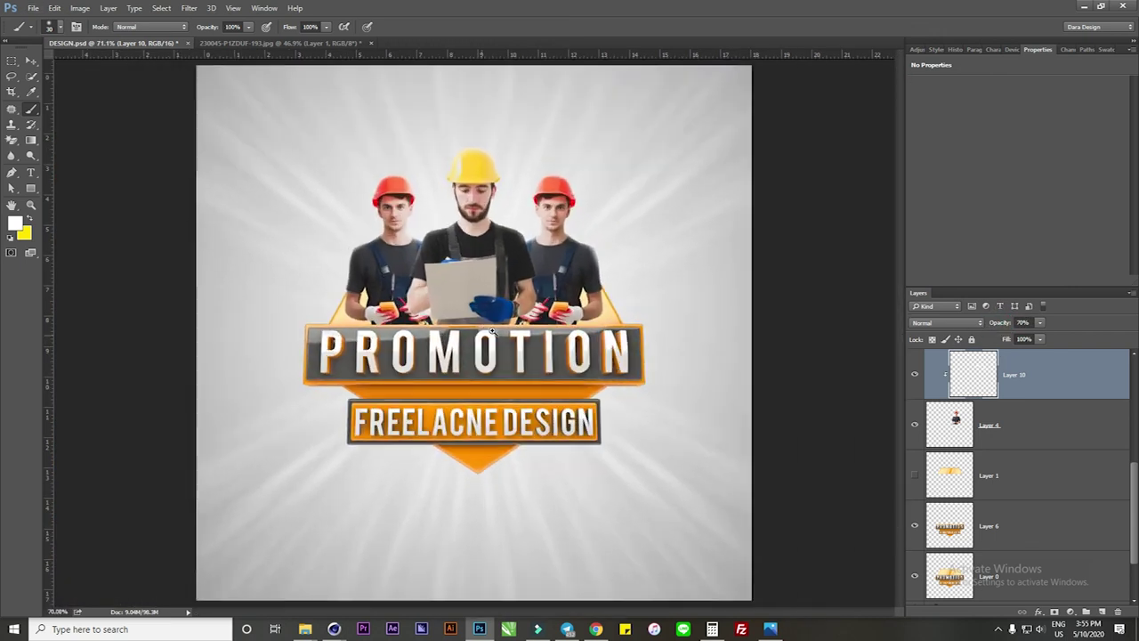
pyautogui.press('v')
pyautogui.keyDown('alt'); pyautogui.scroll(2, 459, 307); pyautogui.keyUp('alt')
pyautogui.keyDown('alt'); pyautogui.scroll(-1, 458, 307); pyautogui.keyUp('alt')
pyautogui.keyDown('alt'); pyautogui.scroll(1, 472, 338); pyautogui.keyUp('alt')
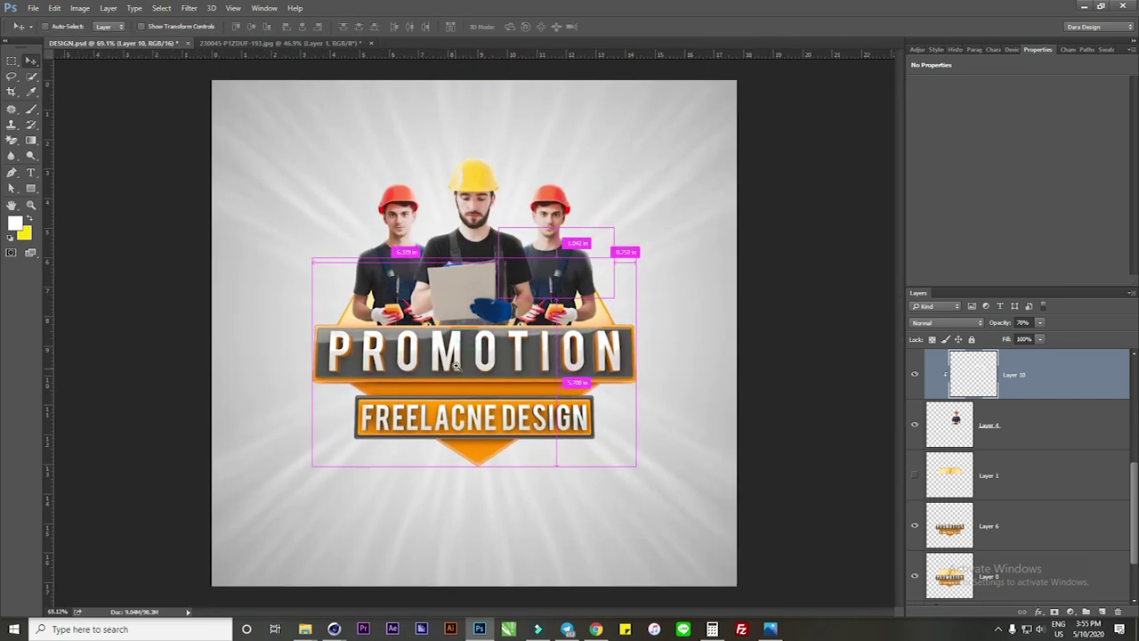
pyautogui.keyDown('alt'); pyautogui.scroll(1, 481, 361); pyautogui.keyUp('alt')
pyautogui.keyDown('alt'); pyautogui.scroll(-1, 480, 360); pyautogui.keyUp('alt')
pyautogui.keyDown('alt'); pyautogui.scroll(2, 485, 369); pyautogui.keyUp('alt')
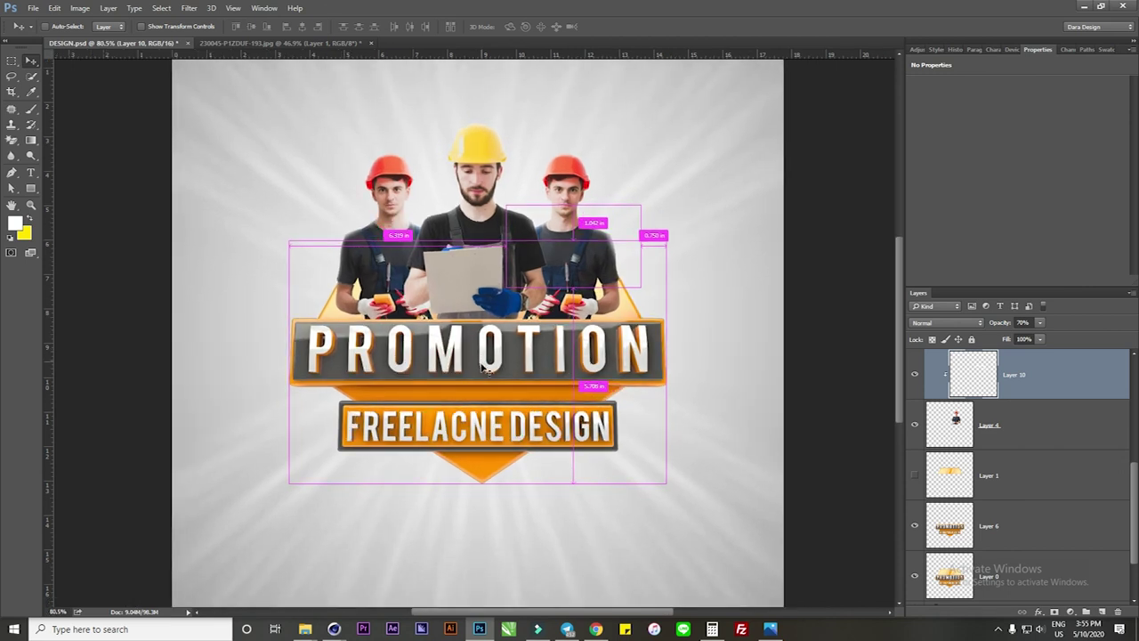
pyautogui.keyDown('alt'); pyautogui.scroll(-1, 488, 373); pyautogui.keyUp('alt')
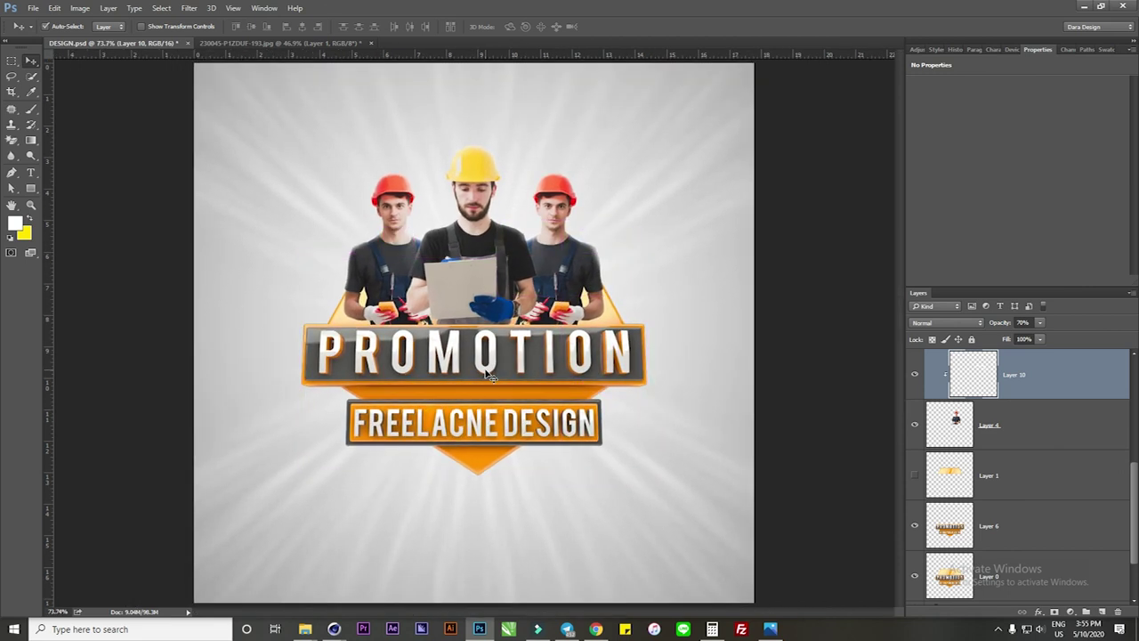